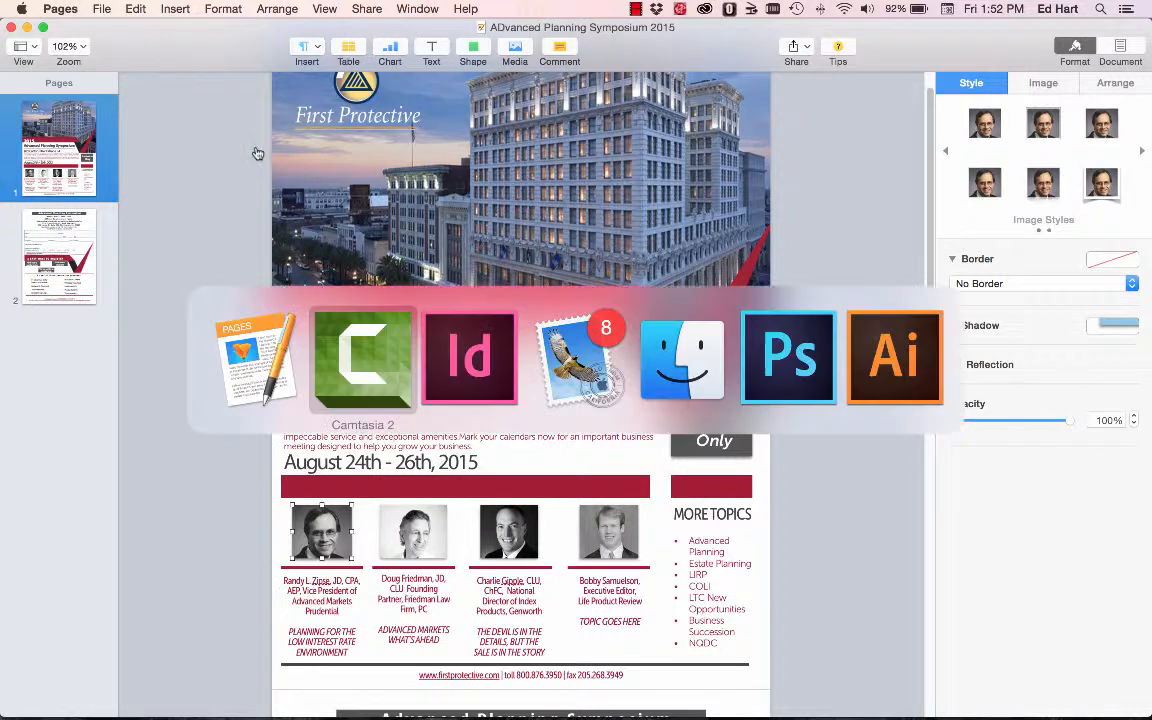
# Switch from the Pages flyer to InDesign and duplicate the "Ritz Carlton, New Orleans, LA" line between the body paragraph and the red bar.
pyautogui.press('super+Tab')
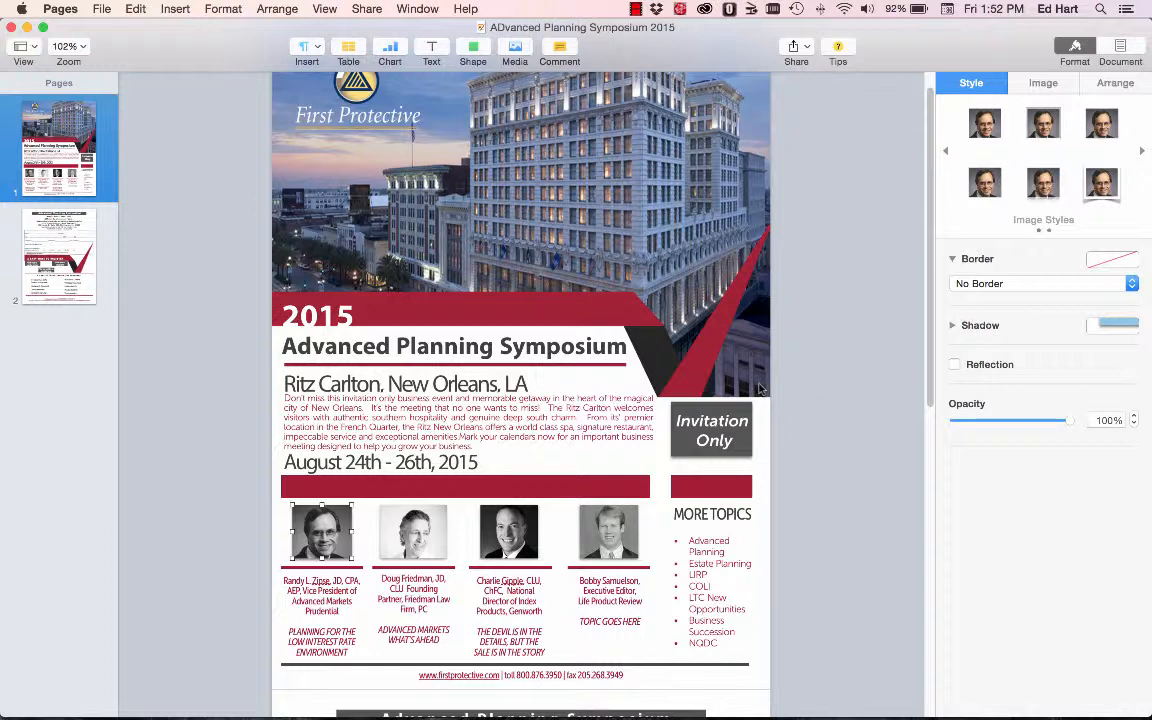
pyautogui.press('super+Tab')
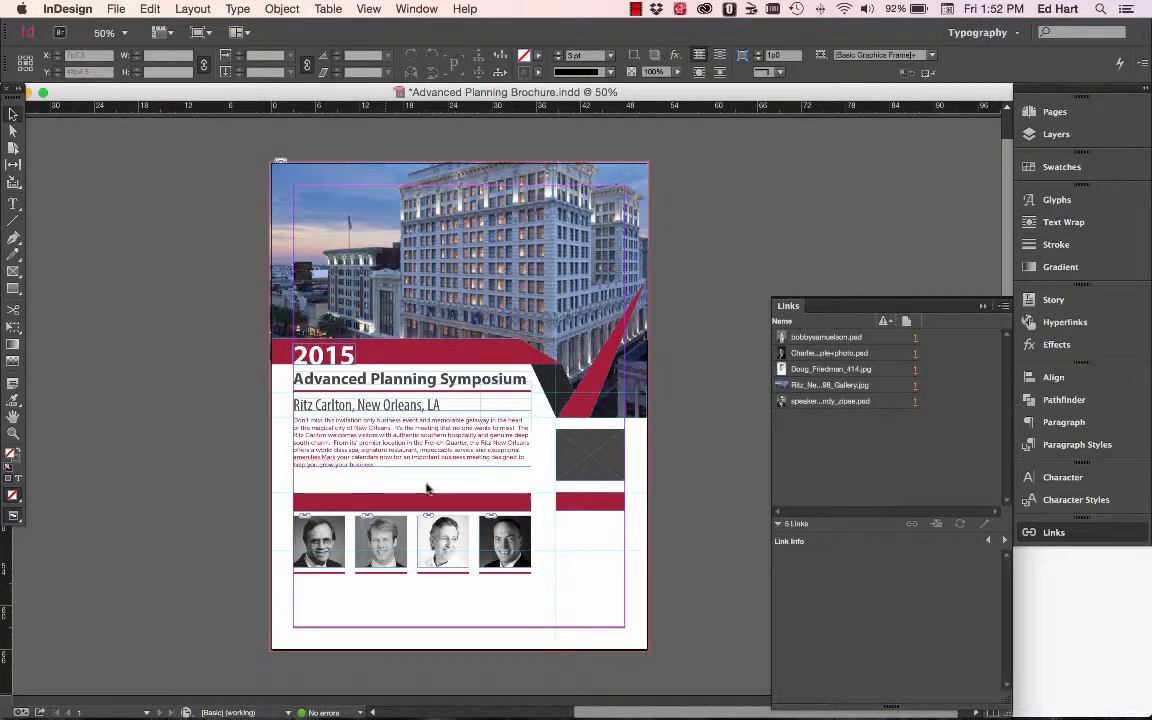
pyautogui.click(363, 411)
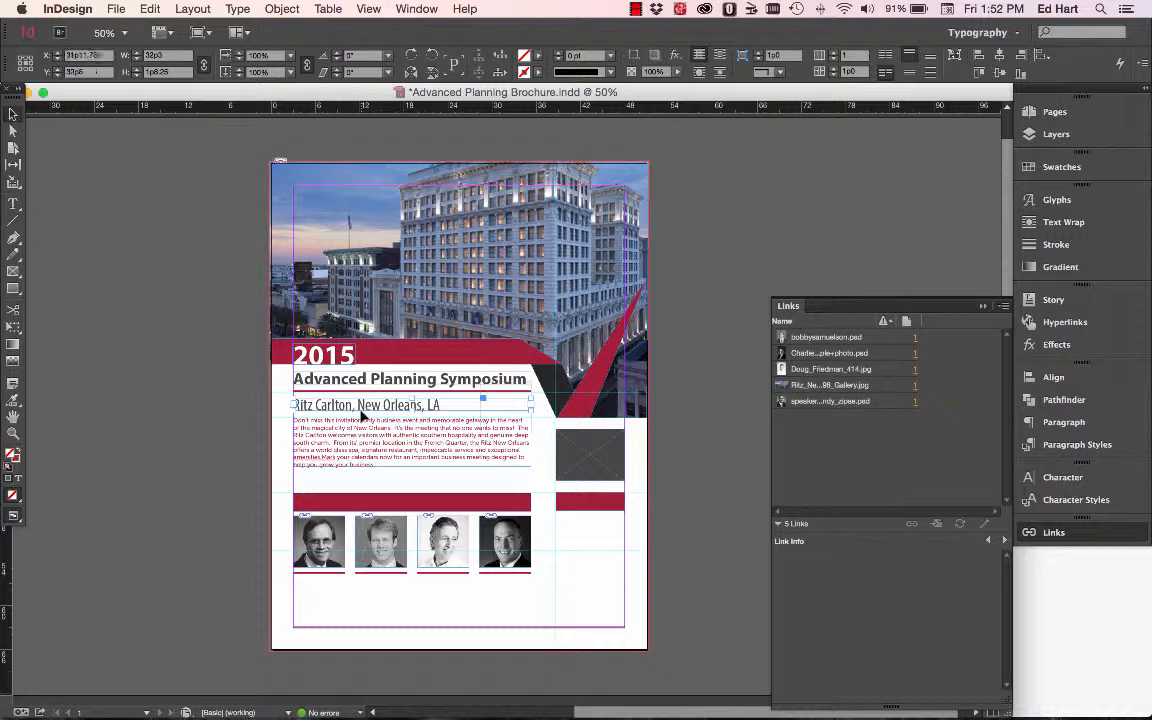
pyautogui.moveTo(363, 411); pyautogui.dragTo(333, 486)
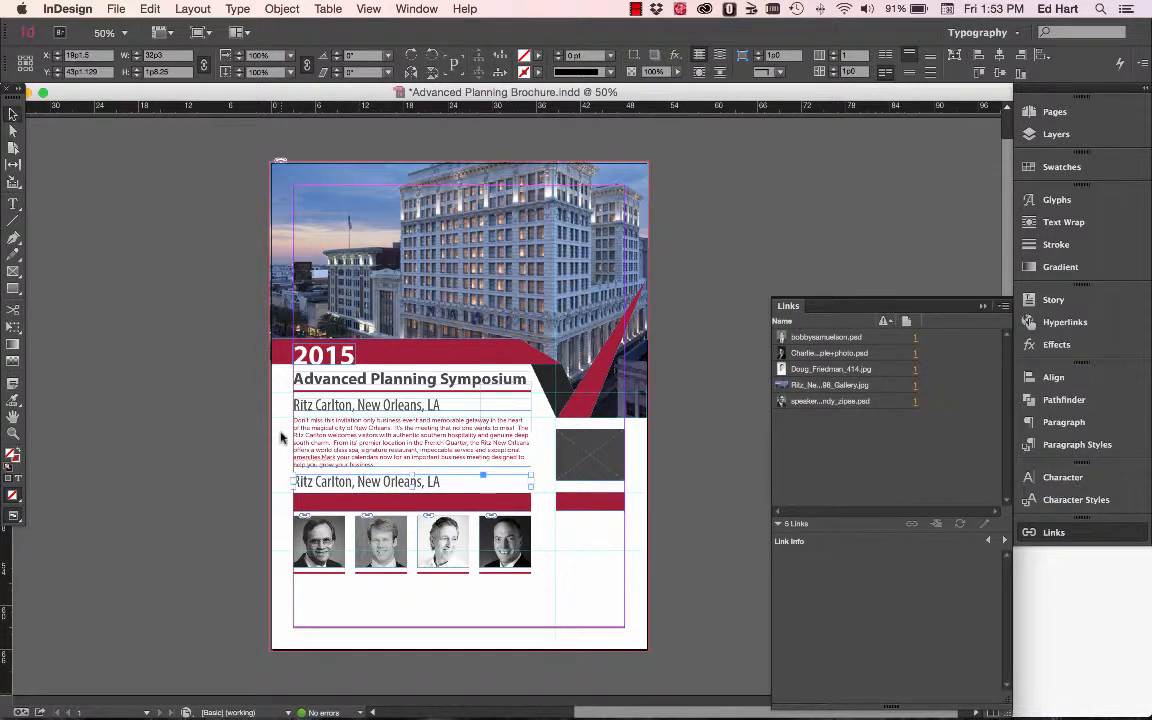
# Look up the date line in the Pages flyer and replace the duplicated InDesign line's text with "August 24th - 26th, 2015".
pyautogui.press('super+Tab')
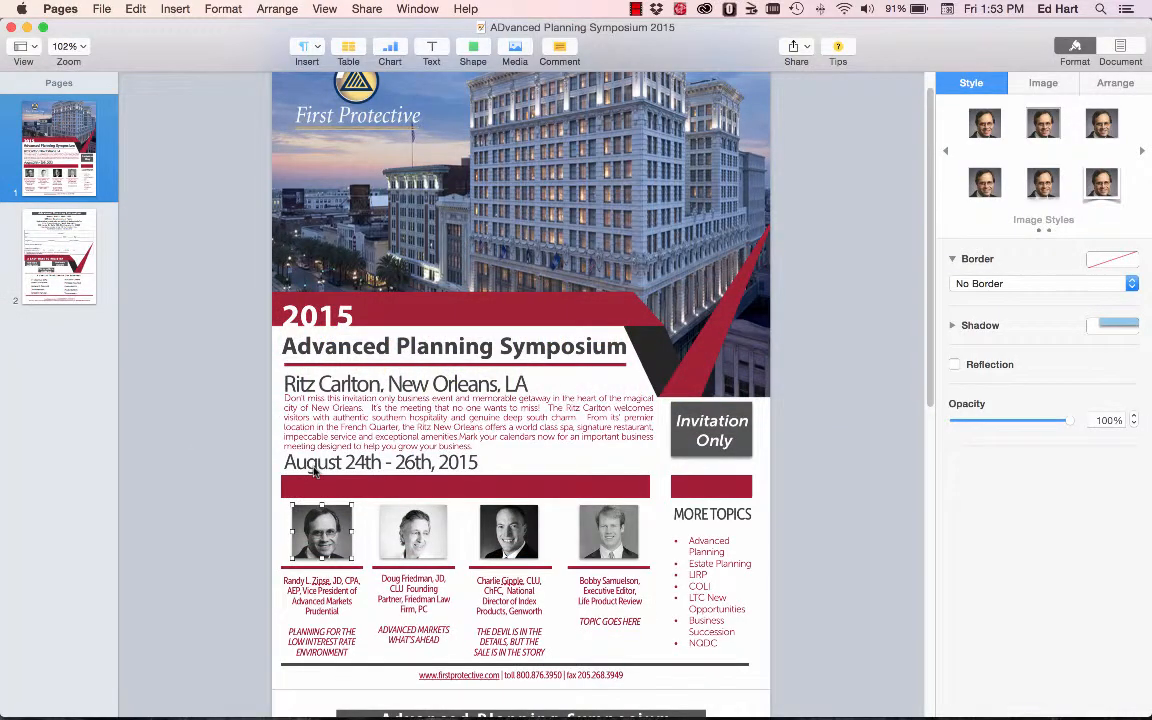
pyautogui.click(312, 468)
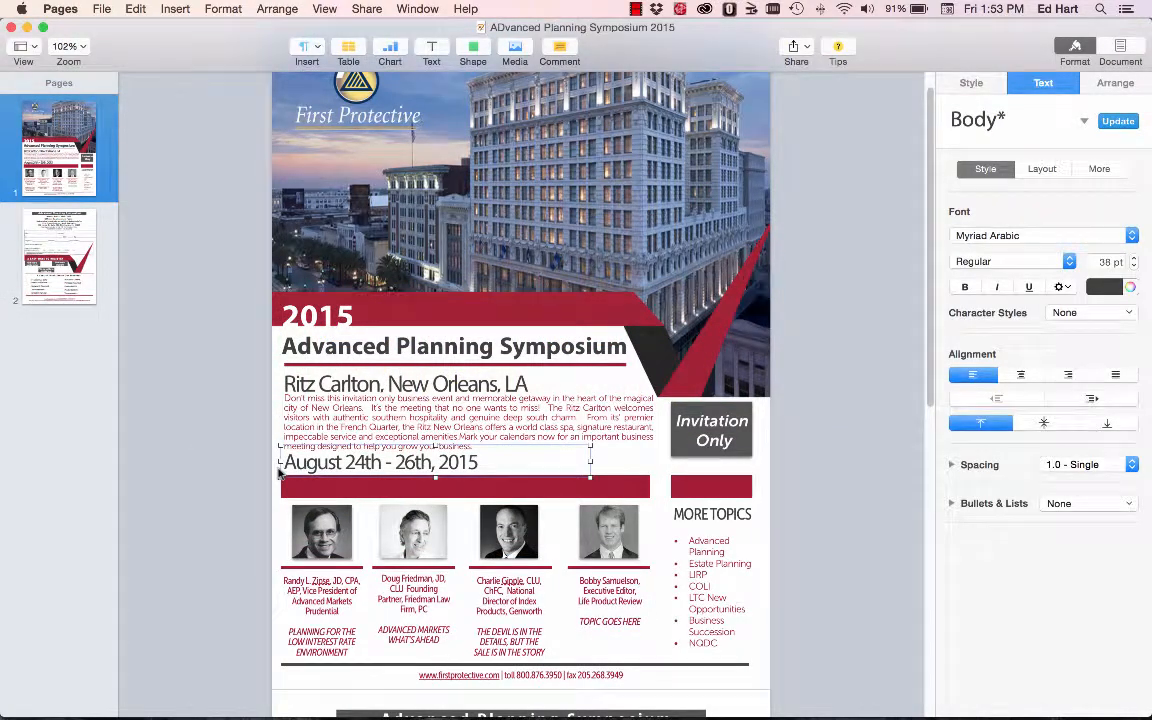
pyautogui.press('super+Tab')
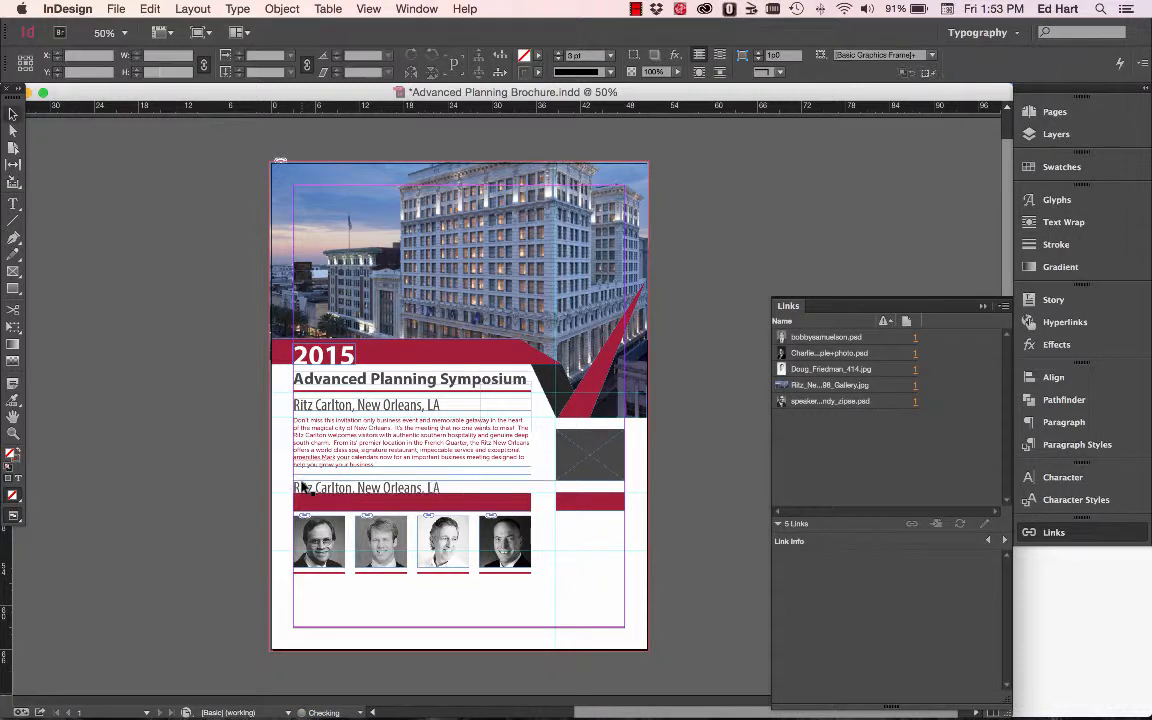
pyautogui.press('super+z')
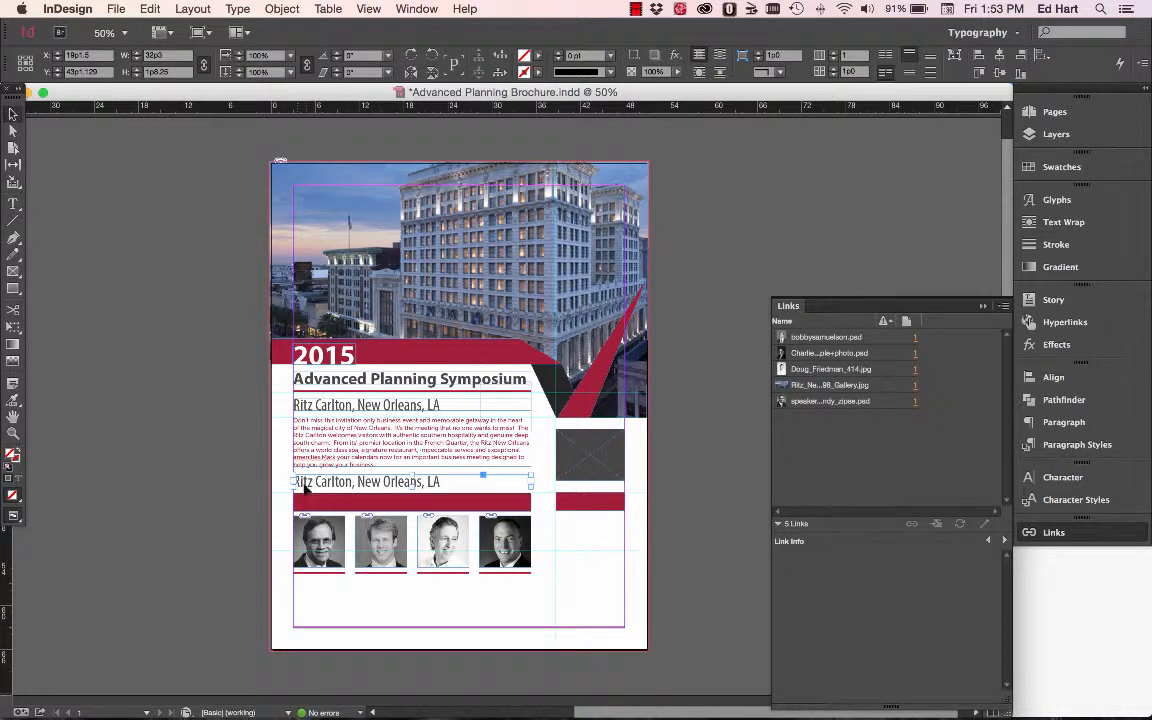
pyautogui.tripleClick(296, 481)
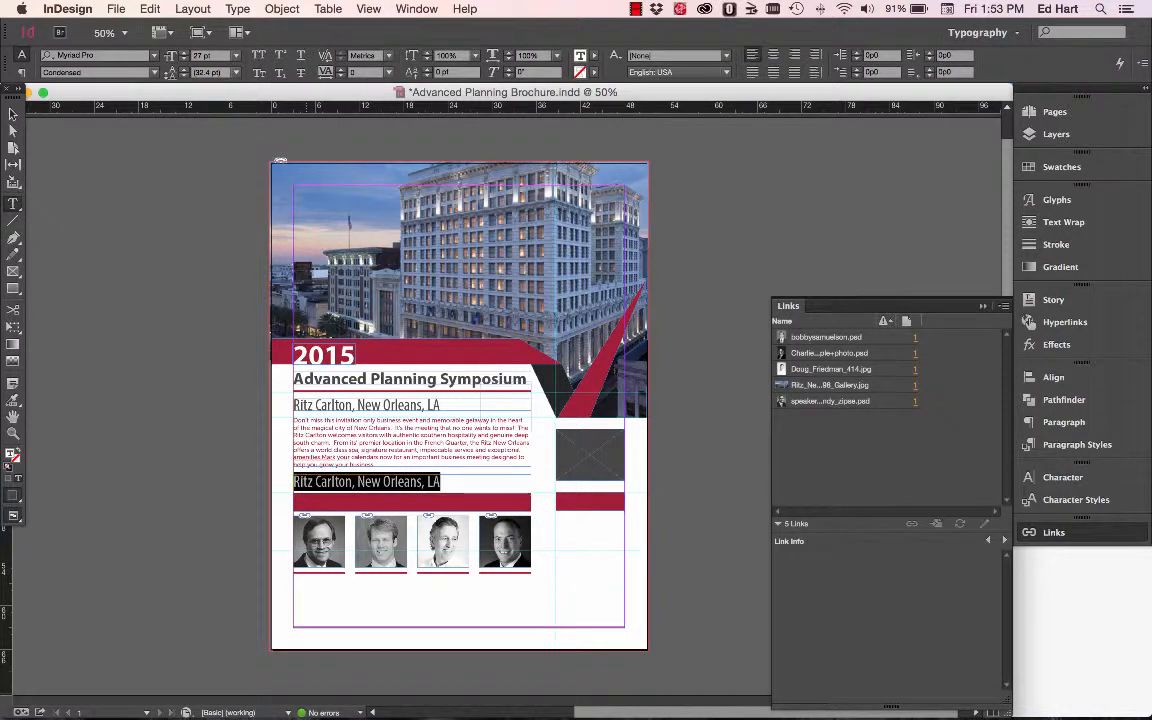
pyautogui.write('August')
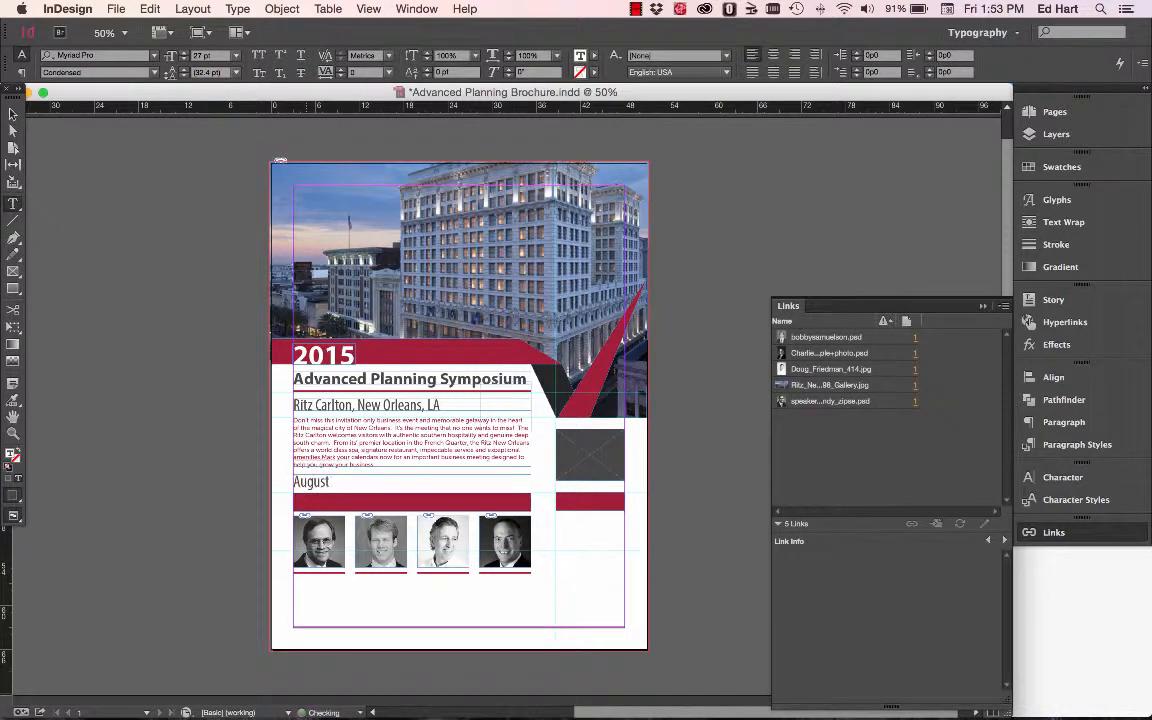
pyautogui.write(' 24th - 26th, 2015')
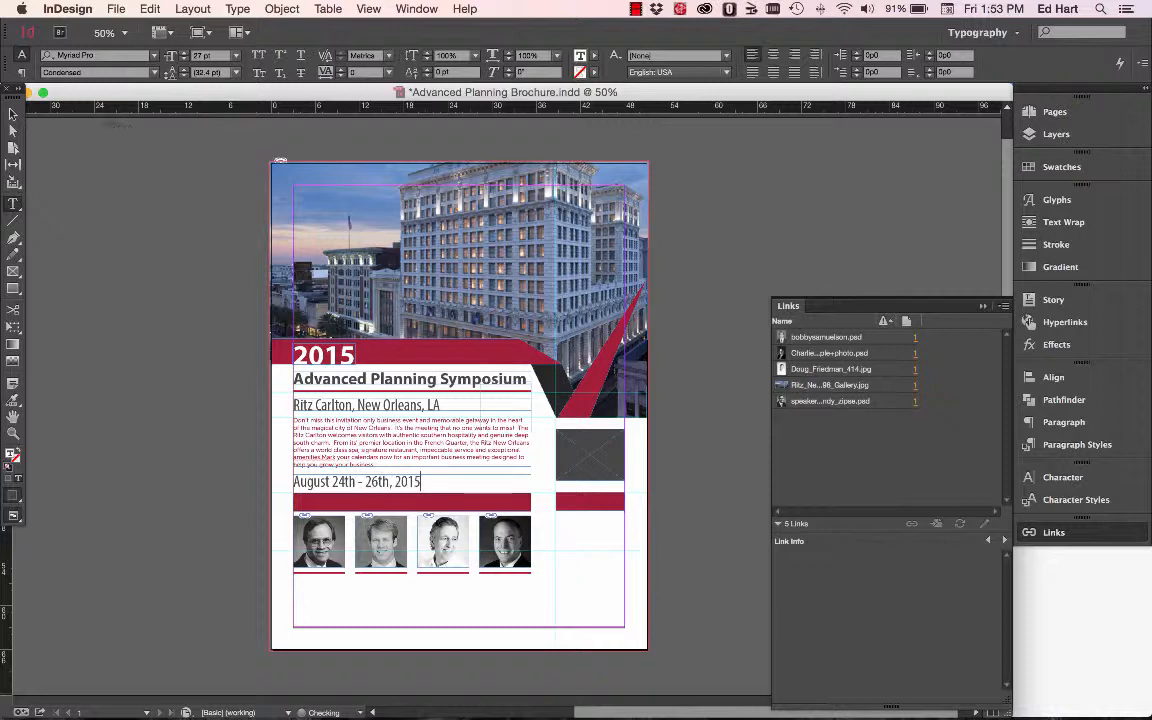
pyautogui.press('Escape')
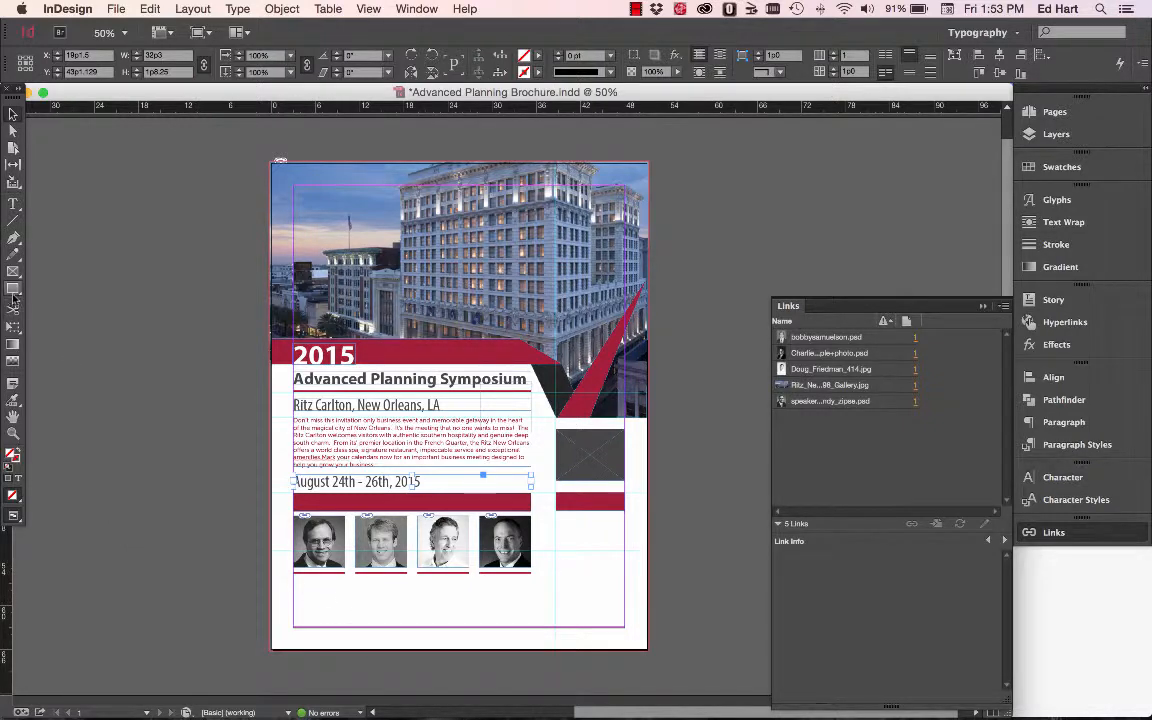
# Check the captions in the Pages flyer and draw an InDesign text frame about 7p0 by 6p1.5 beneath the first speaker photo.
pyautogui.press('super+Tab')
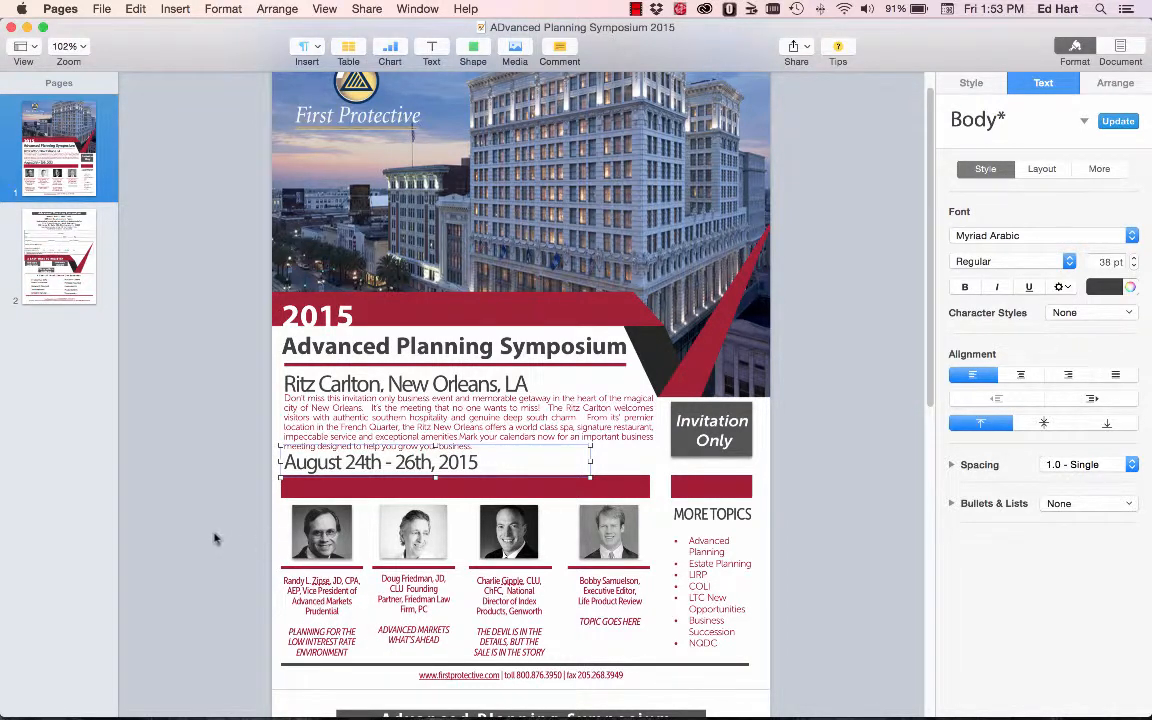
pyautogui.press('super+Tab')
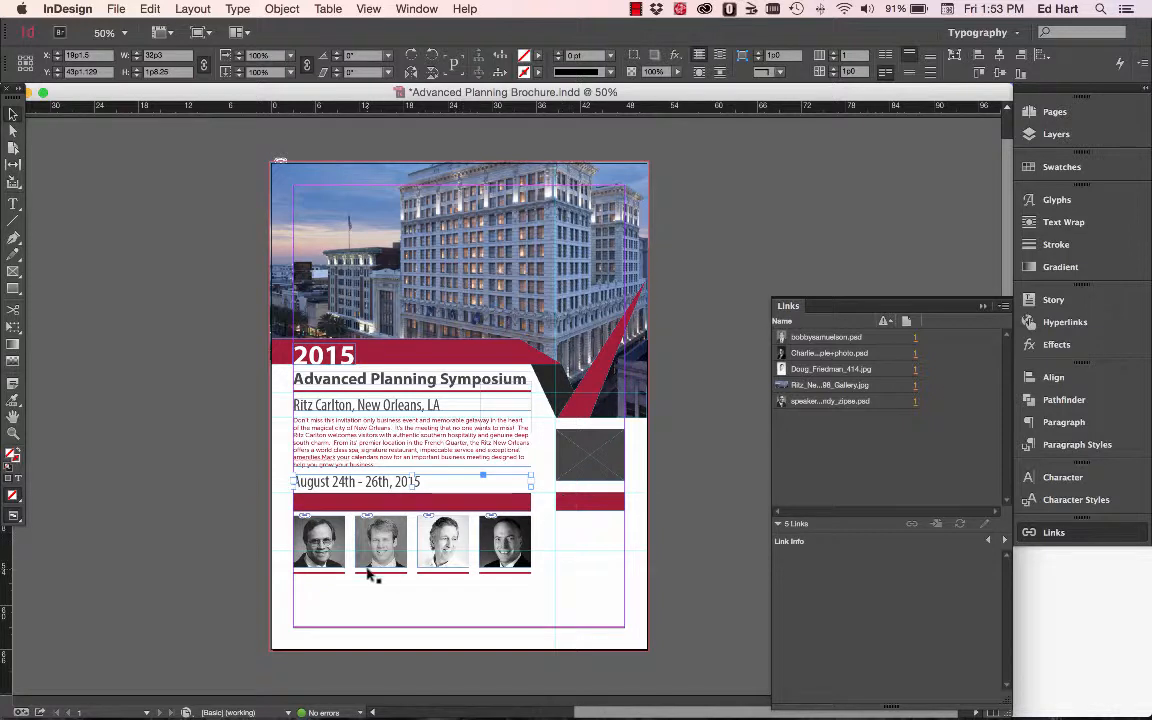
pyautogui.click(13, 203)
pyautogui.moveTo(295, 580); pyautogui.dragTo(343, 626)
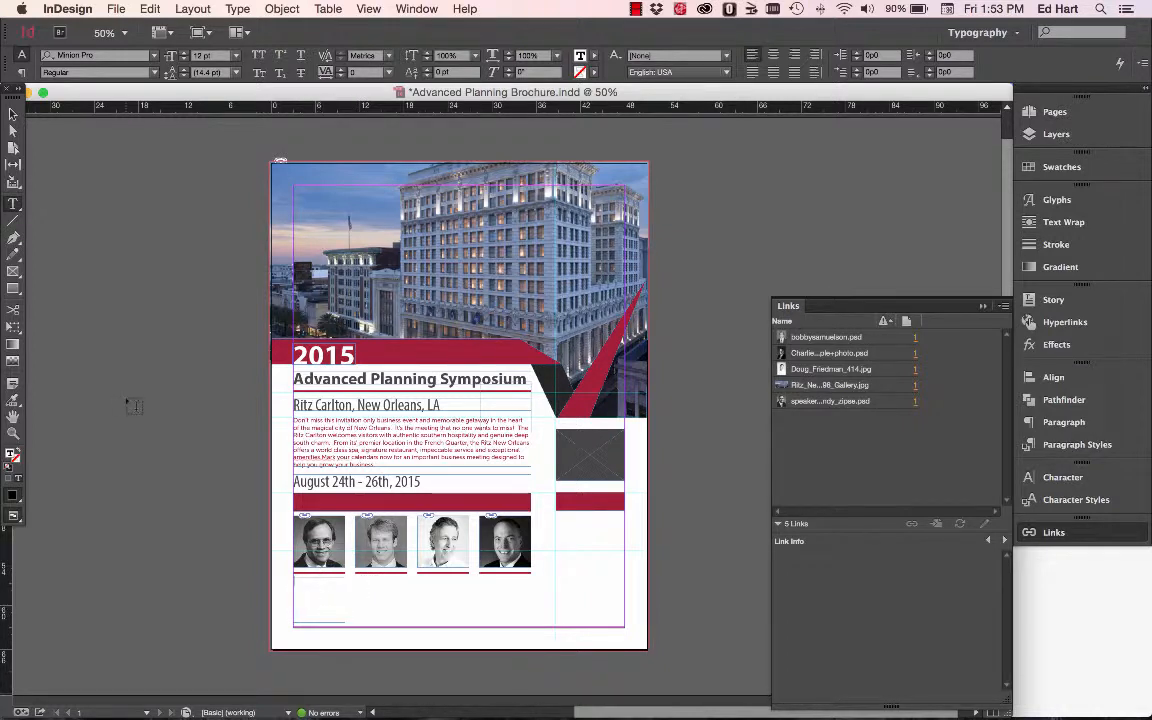
pyautogui.click(13, 113)
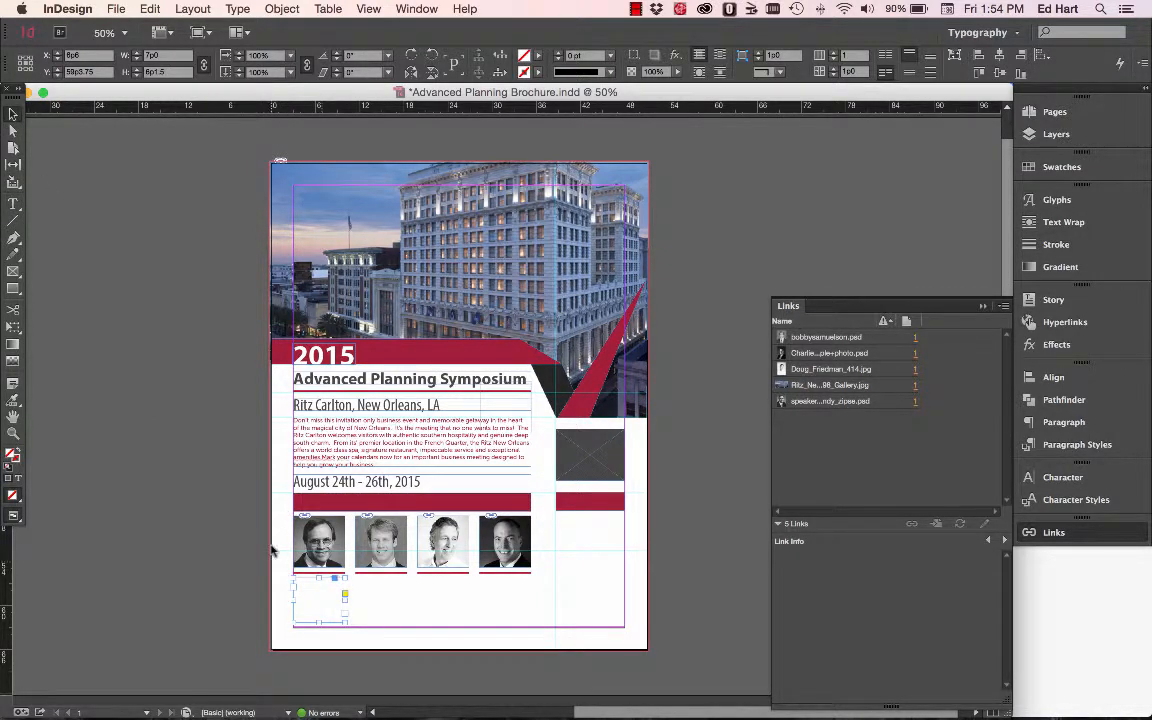
# Paste copies of the text frame beneath the second, third and fourth speaker photos, aligned in a row with the first frame.
pyautogui.press('super+v')
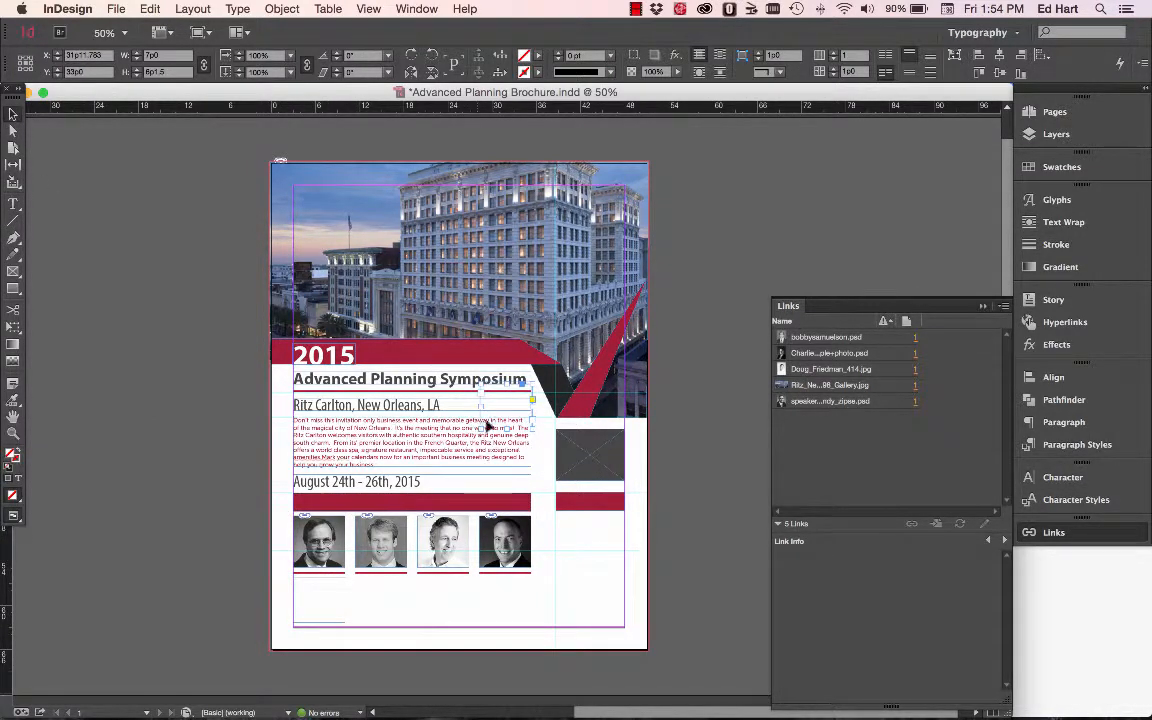
pyautogui.moveTo(495, 400); pyautogui.dragTo(375, 607)
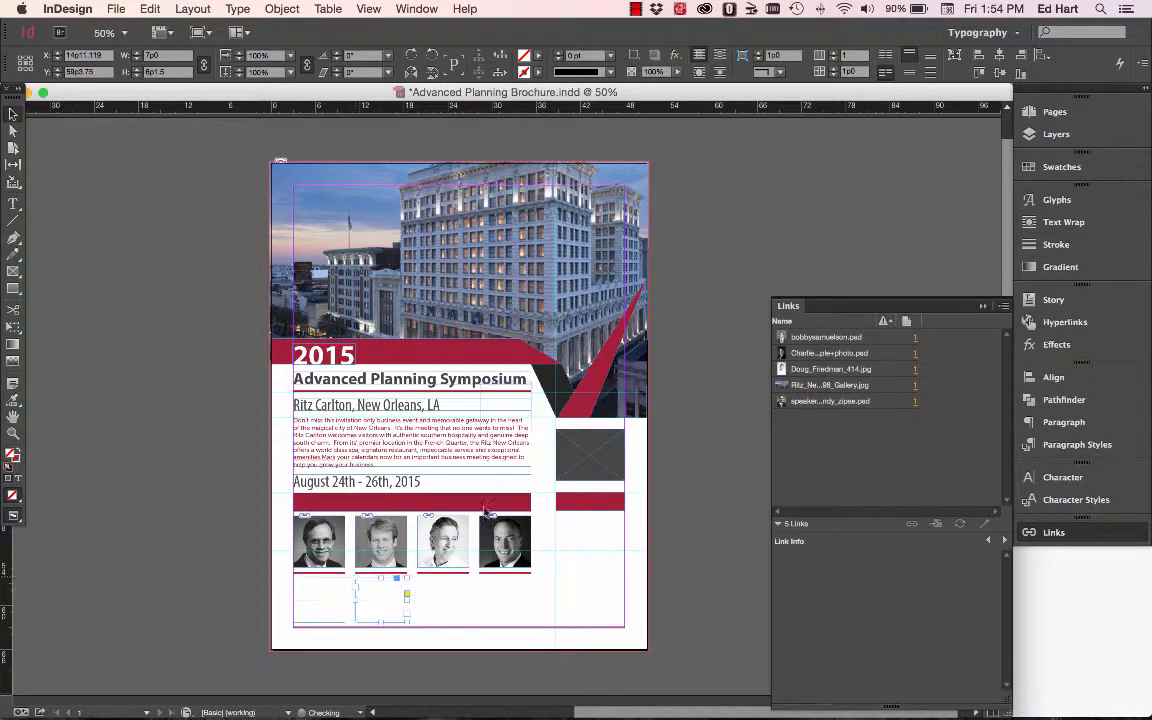
pyautogui.moveTo(521, 420); pyautogui.dragTo(463, 613)
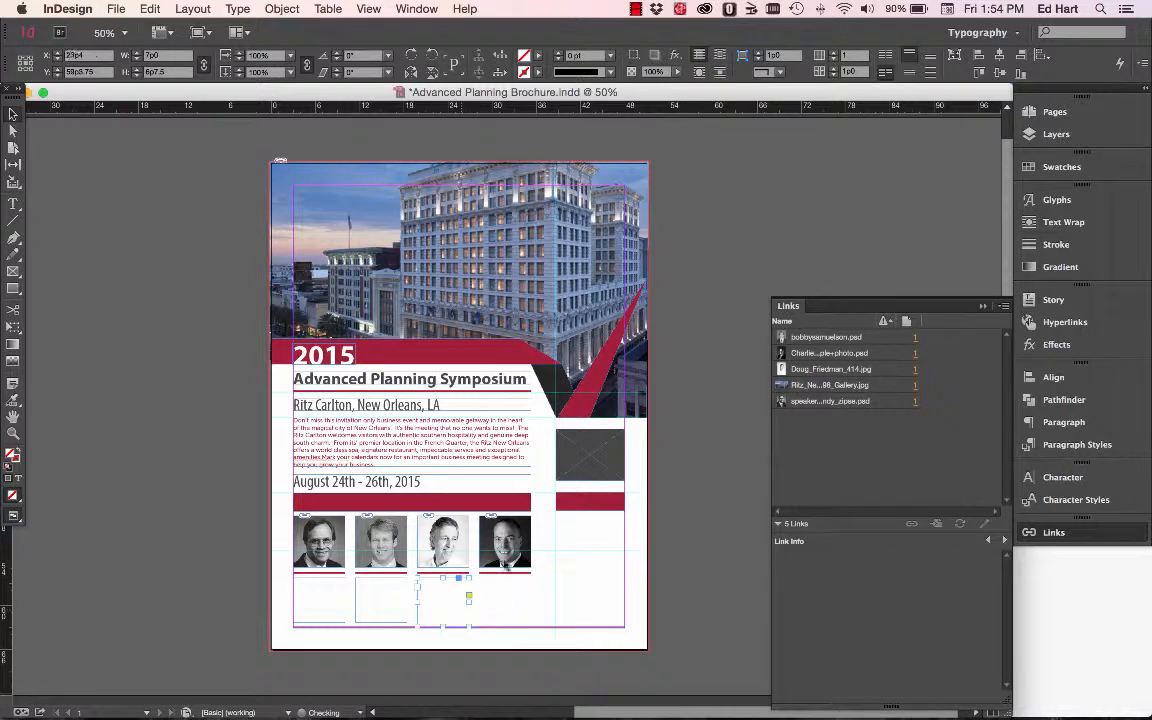
pyautogui.click(541, 443)
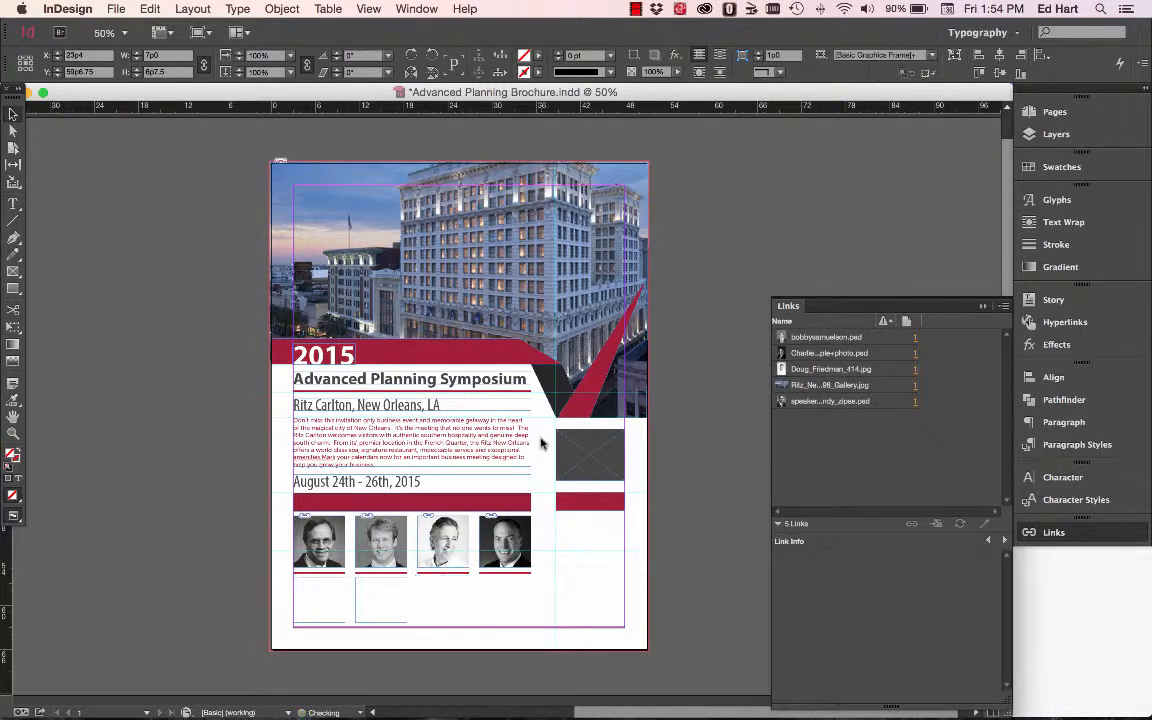
pyautogui.click(408, 594)
pyautogui.press('super+v')
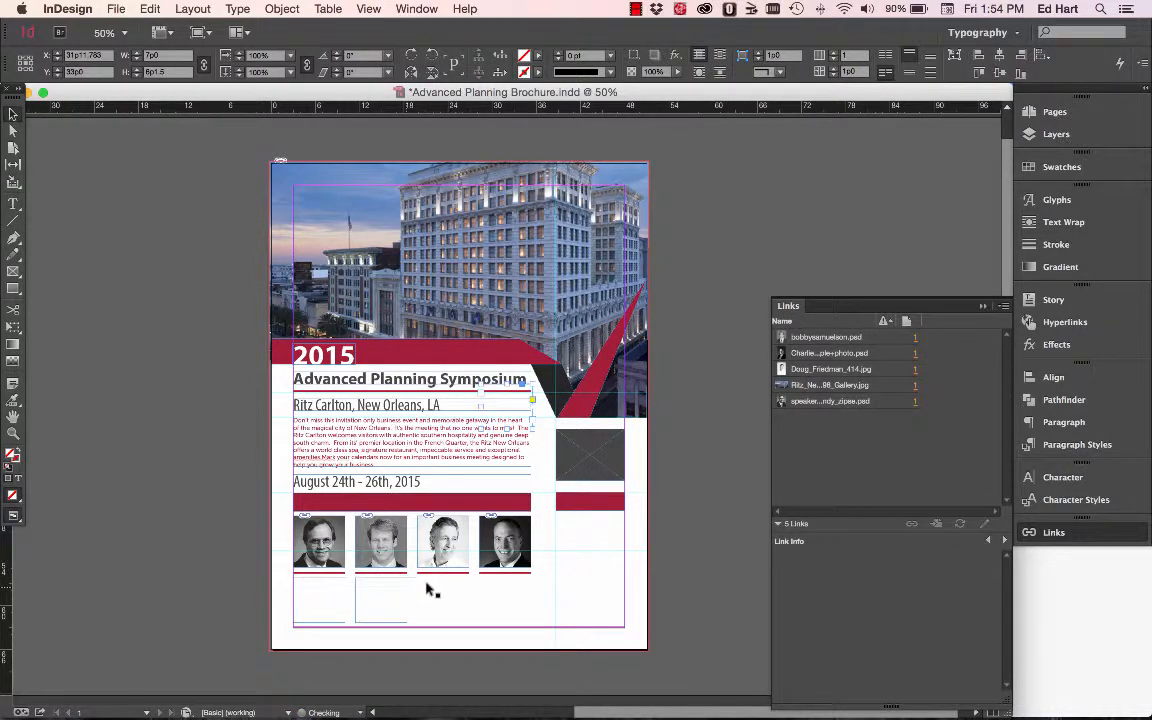
pyautogui.moveTo(512, 426); pyautogui.dragTo(448, 621)
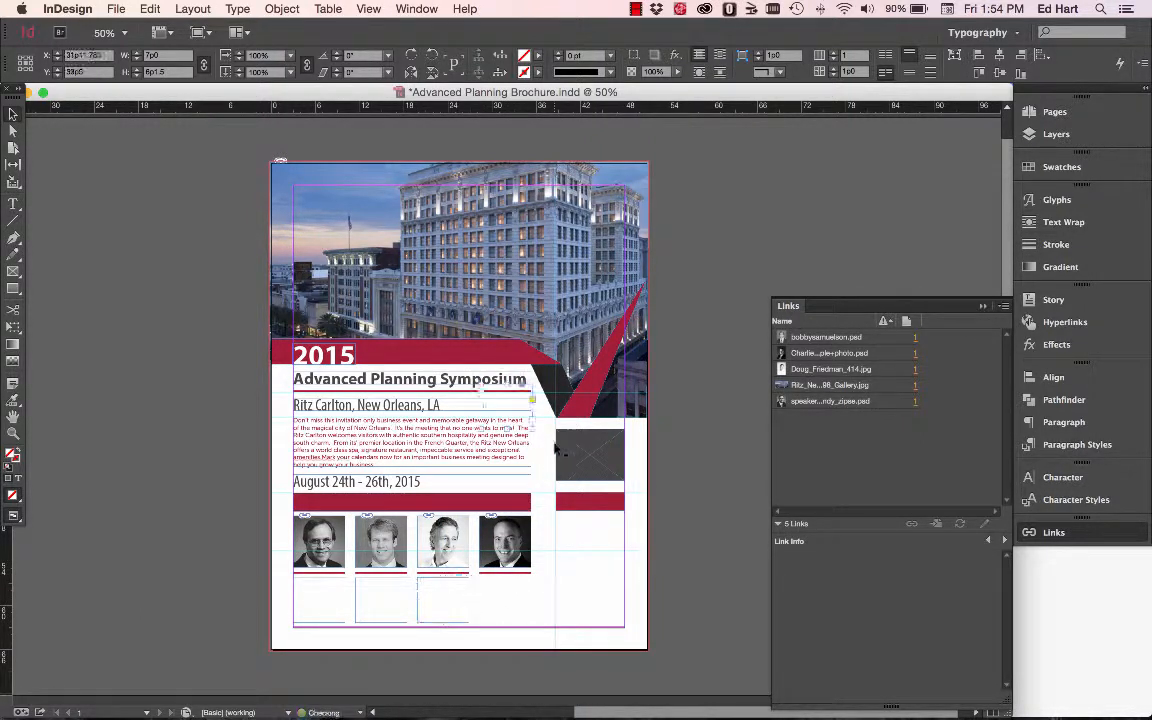
pyautogui.click(513, 432)
pyautogui.moveTo(515, 407); pyautogui.dragTo(514, 605)
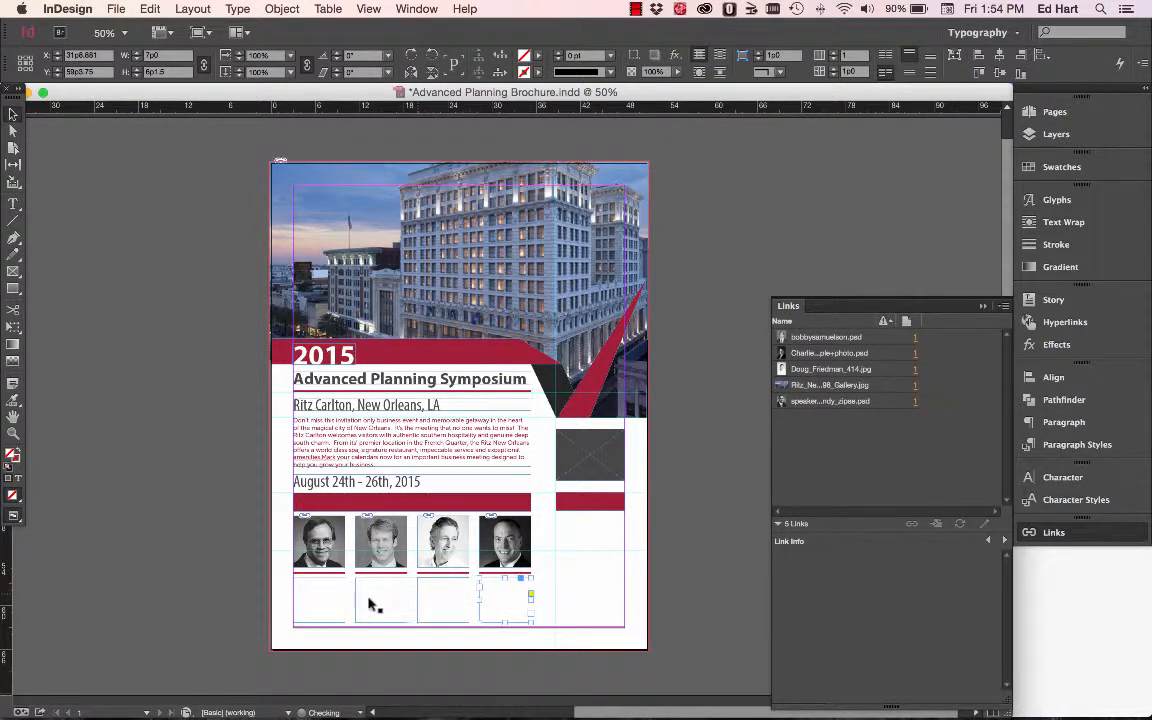
# Select all four speaker text frames and, matching the Pages captions' typeface, set them to Museo Sans Cond 100 at 10 pt.
pyautogui.moveTo(281, 598); pyautogui.dragTo(533, 622)
pyautogui.click(1064, 478)
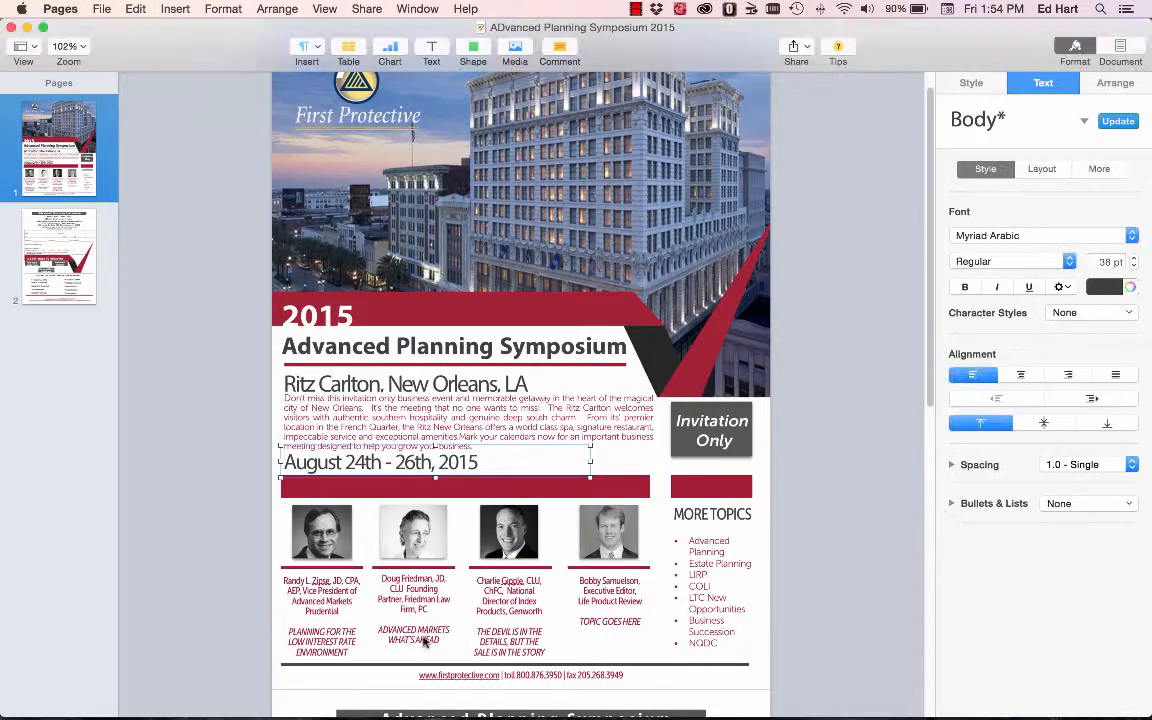
pyautogui.click(334, 588)
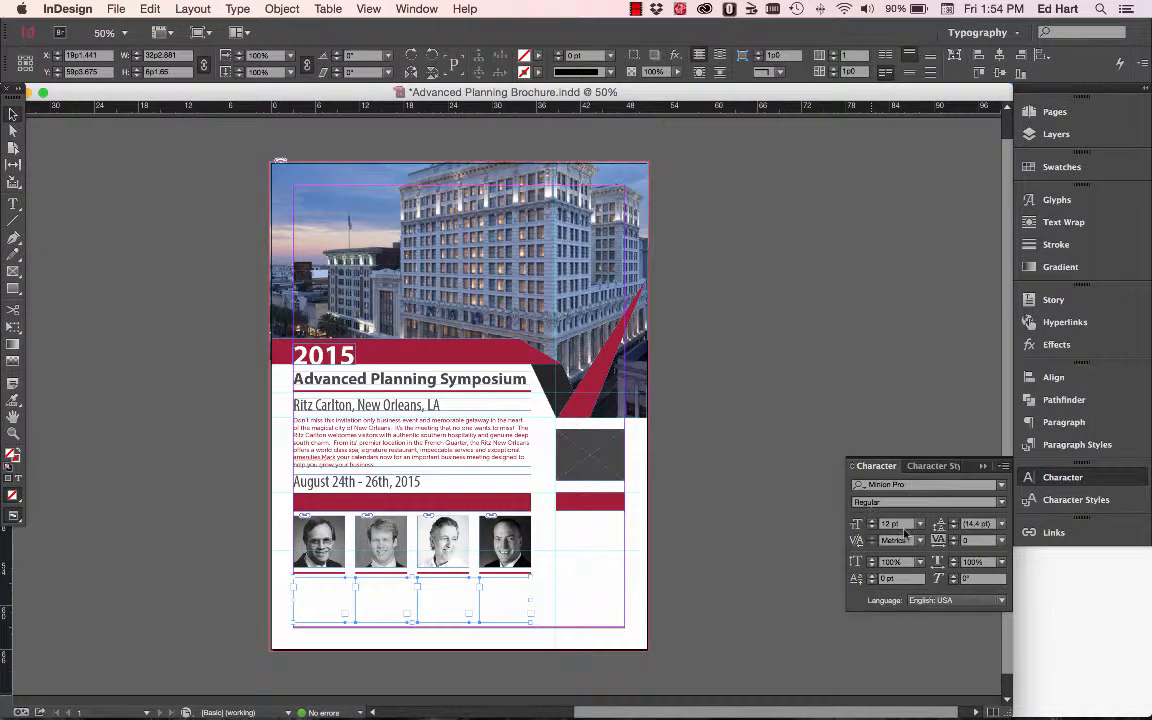
pyautogui.click(1002, 486)
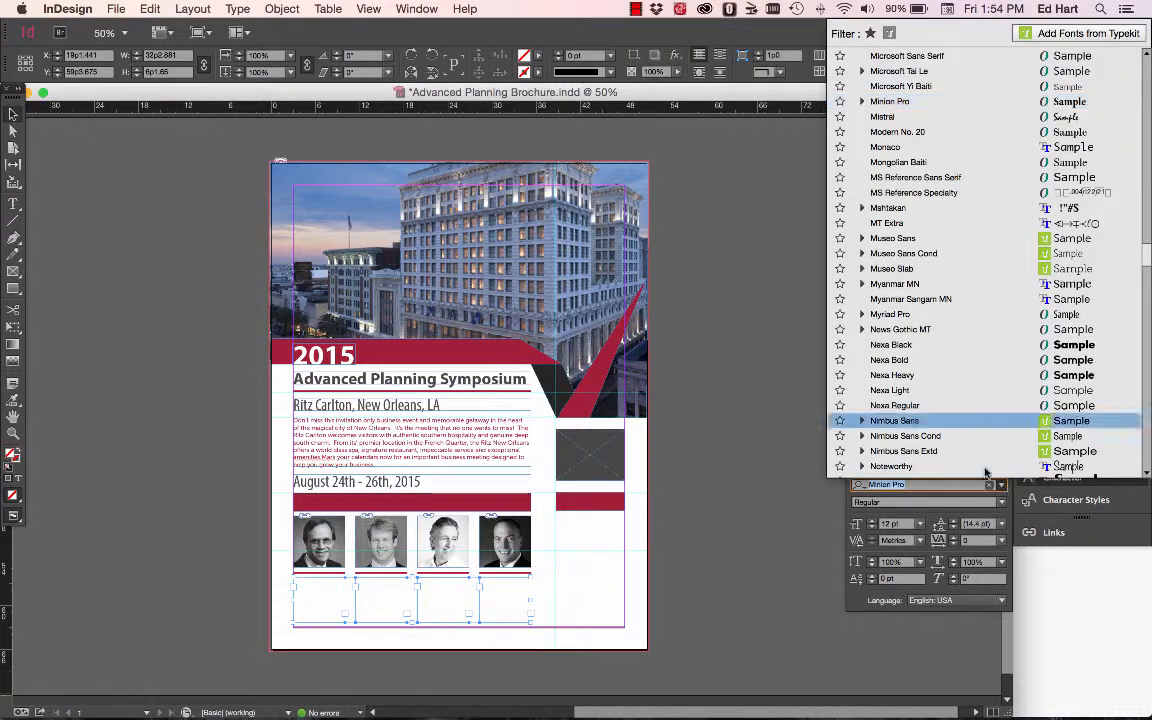
pyautogui.scroll(-1, 939, 300)
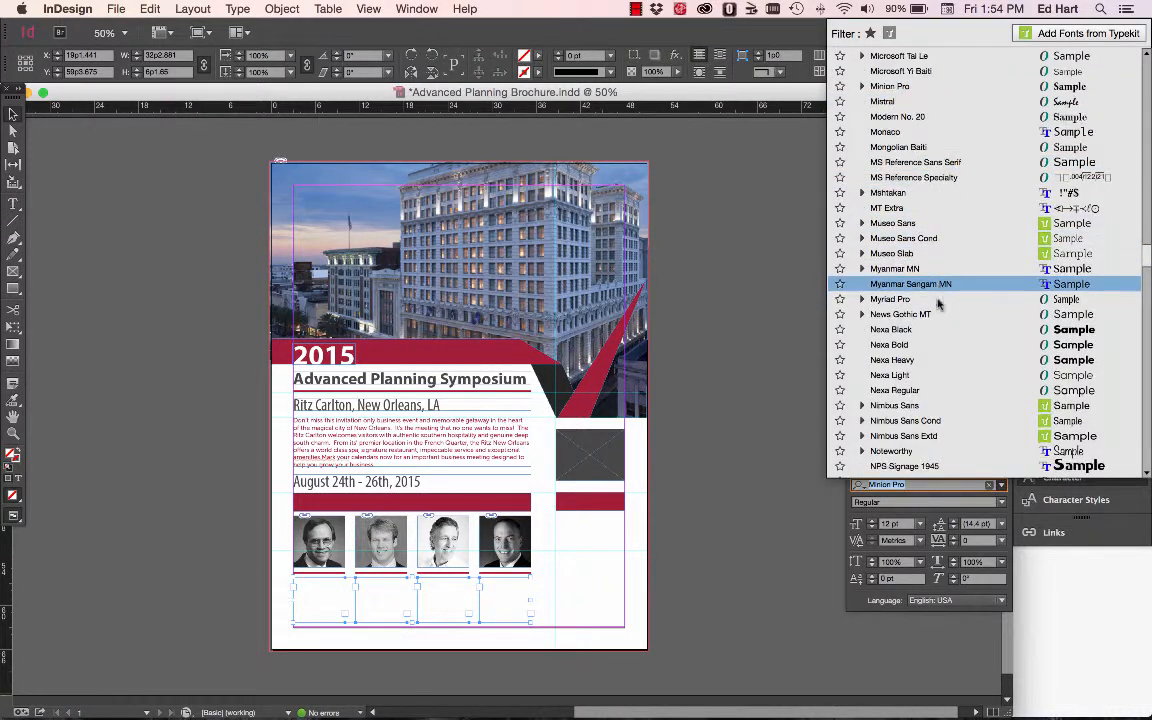
pyautogui.click(930, 240)
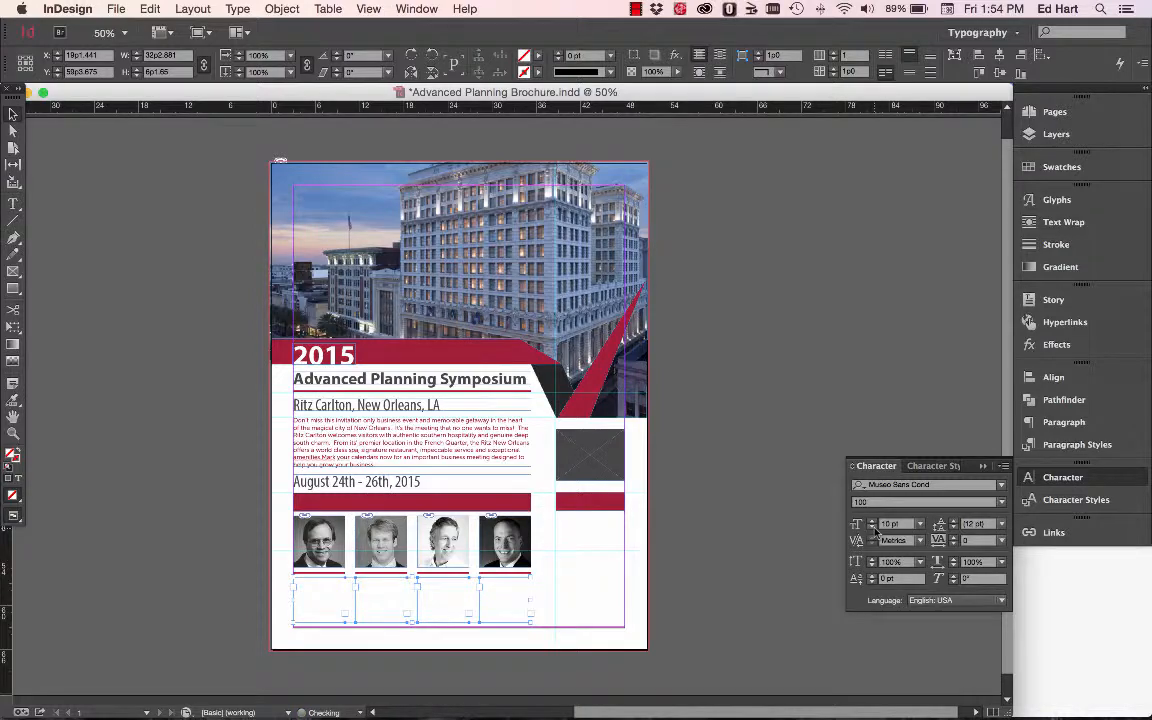
# Examine the font formatting of the fourth speaker's caption in the Pages flyer and return to the InDesign brochure.
pyautogui.press('super+Tab')
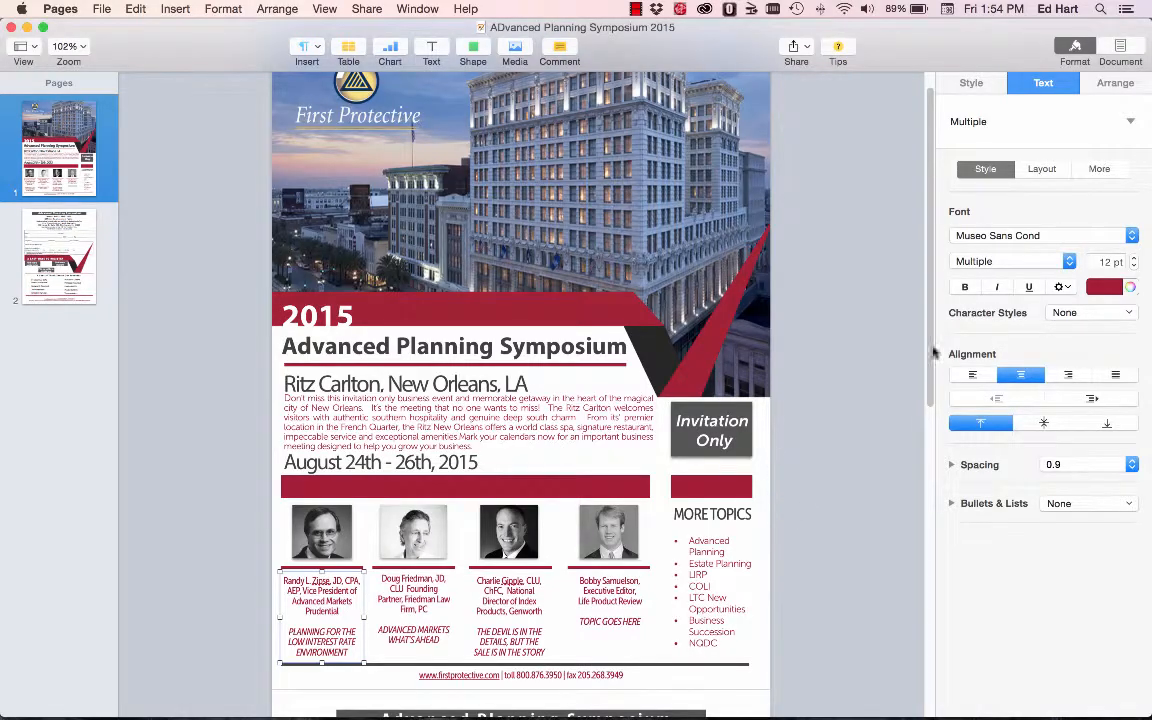
pyautogui.click(597, 578)
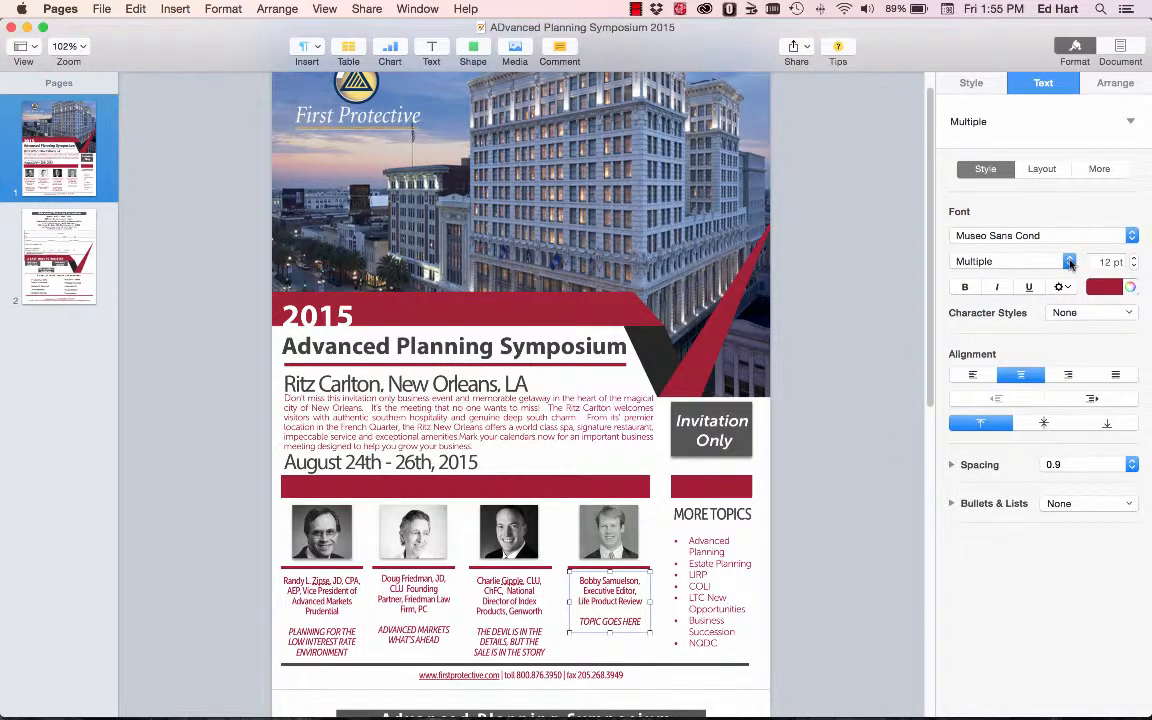
pyautogui.press('super+shift+Tab')
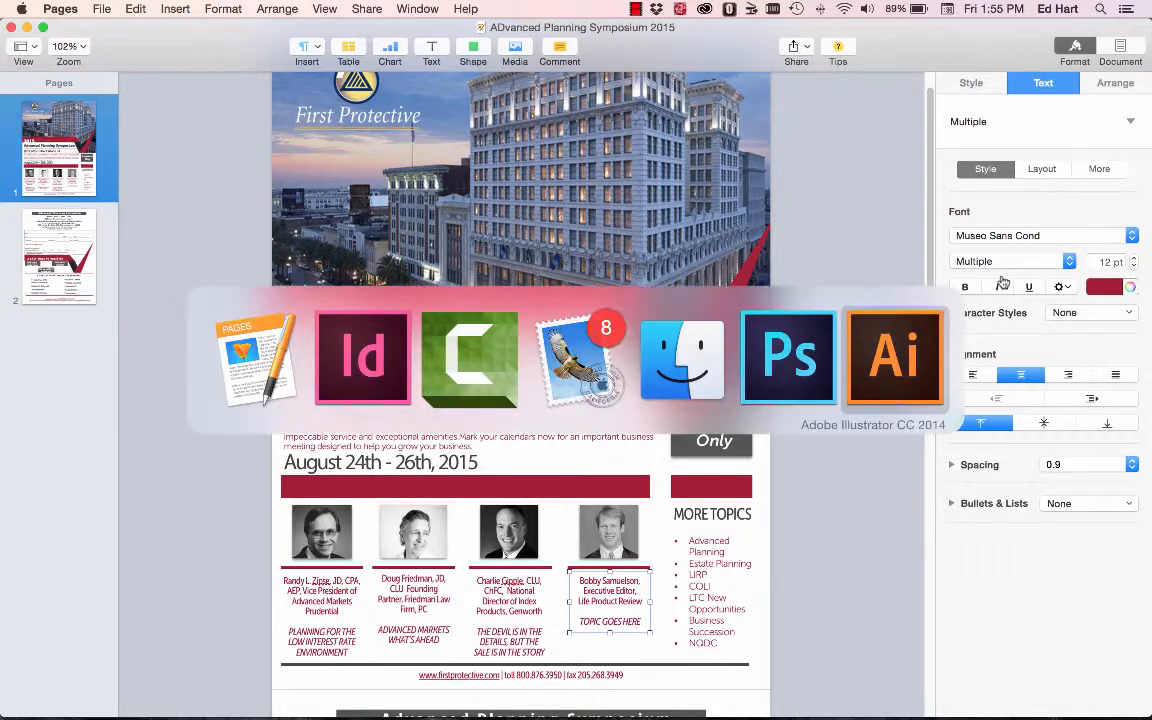
pyautogui.press('super+Tab')
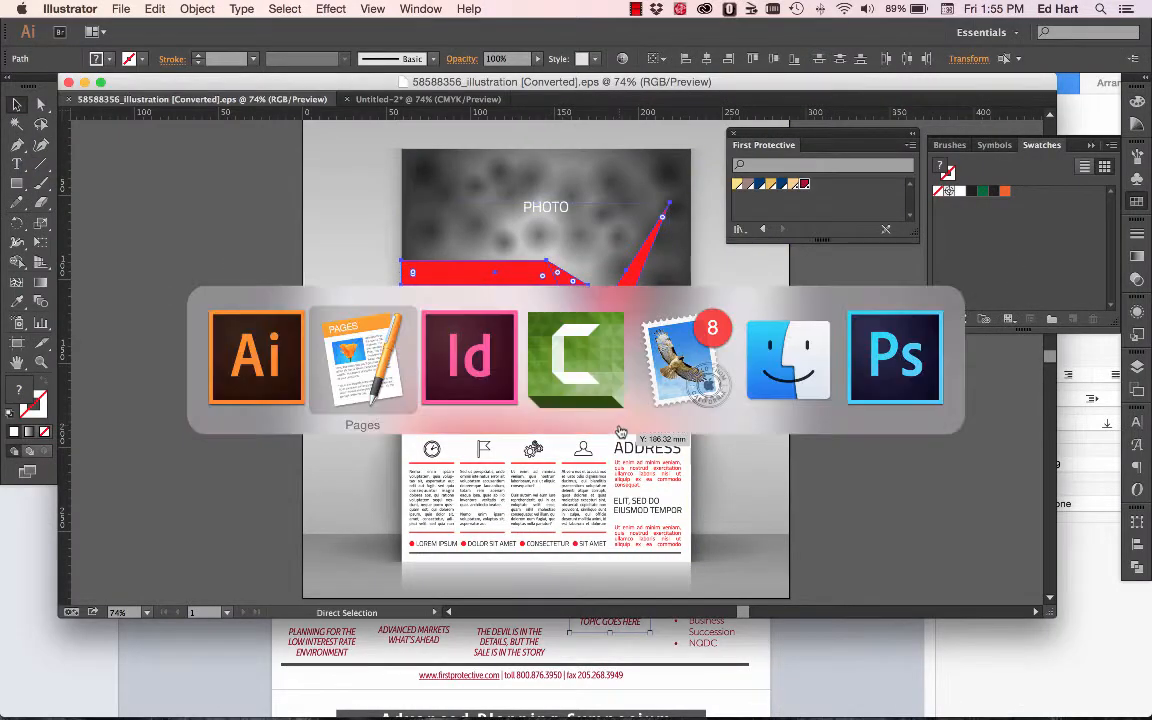
pyautogui.press('super+Tab')
pyautogui.press('super+Tab')
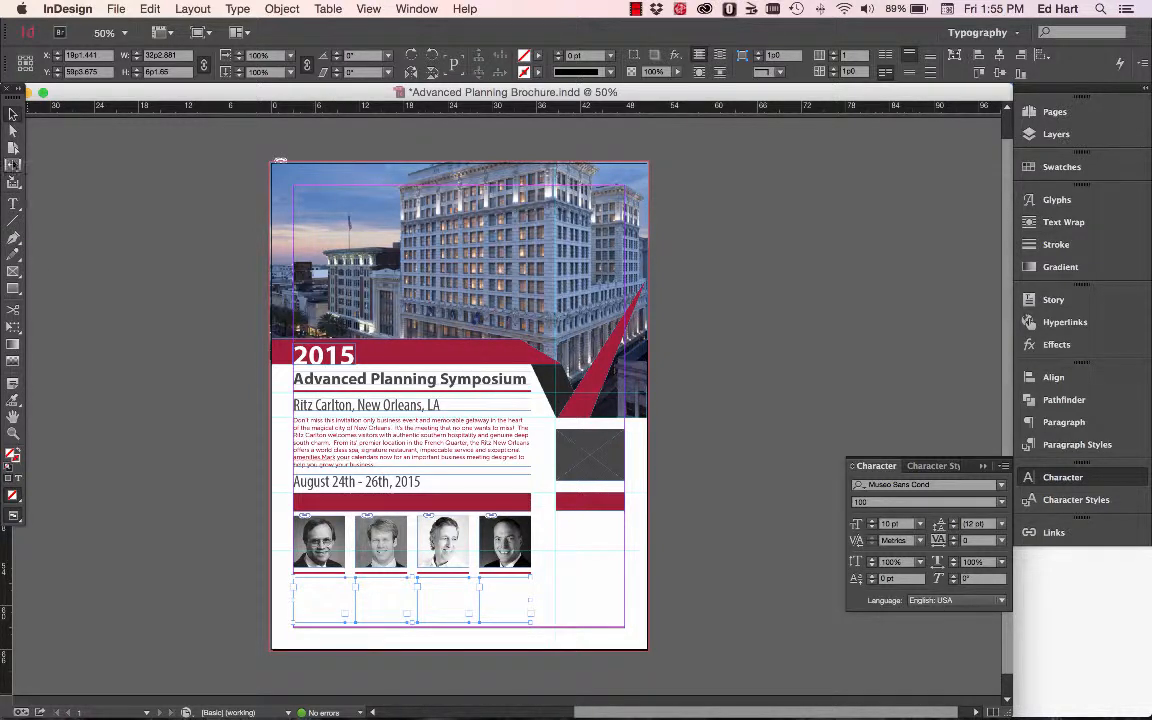
# Copy the first speaker's full caption, including the topic title, from the Pages flyer and paste it into the first InDesign caption frame.
pyautogui.click(13, 203)
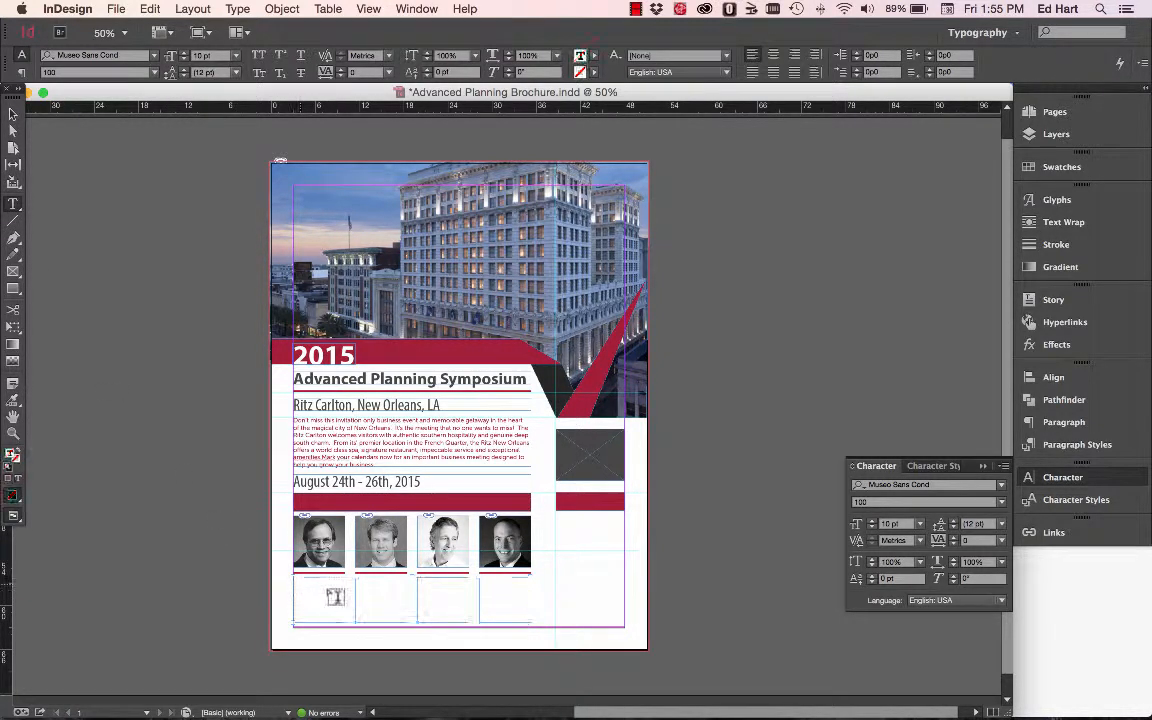
pyautogui.press('super+Tab')
pyautogui.press('super+Tab')
pyautogui.press('super+shift+Tab')
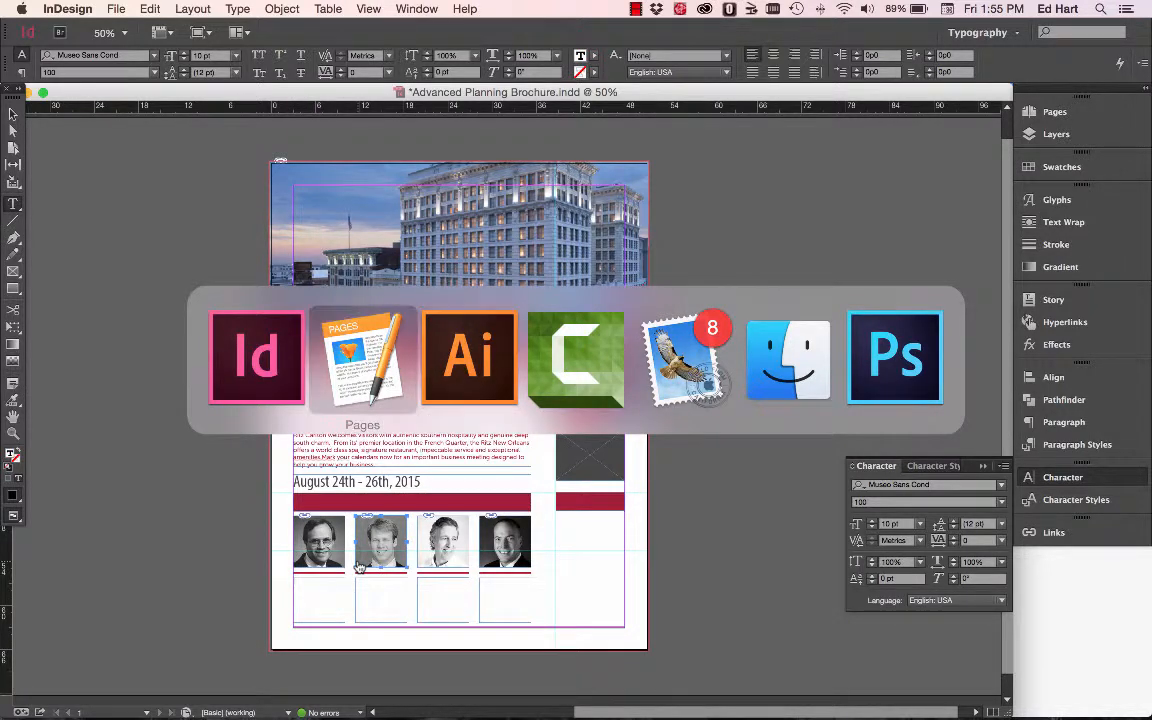
pyautogui.tripleClick(292, 585)
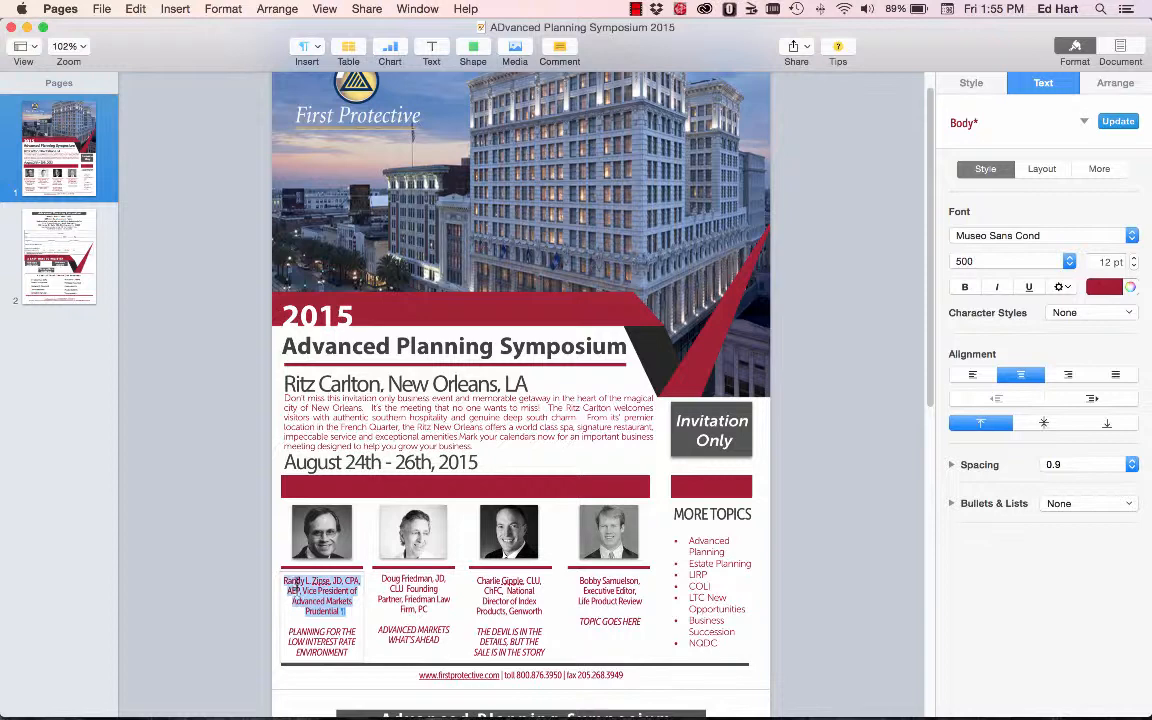
pyautogui.keyDown('shift'); pyautogui.click(347, 651); pyautogui.keyUp('shift')
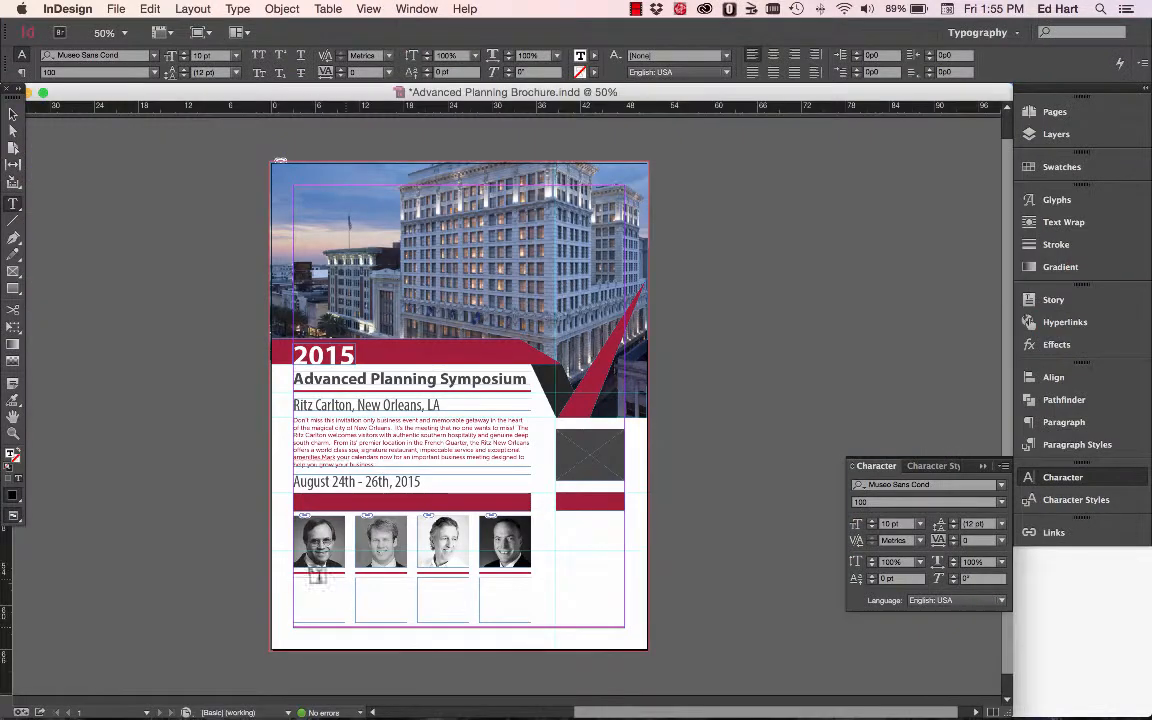
pyautogui.press('super+v')
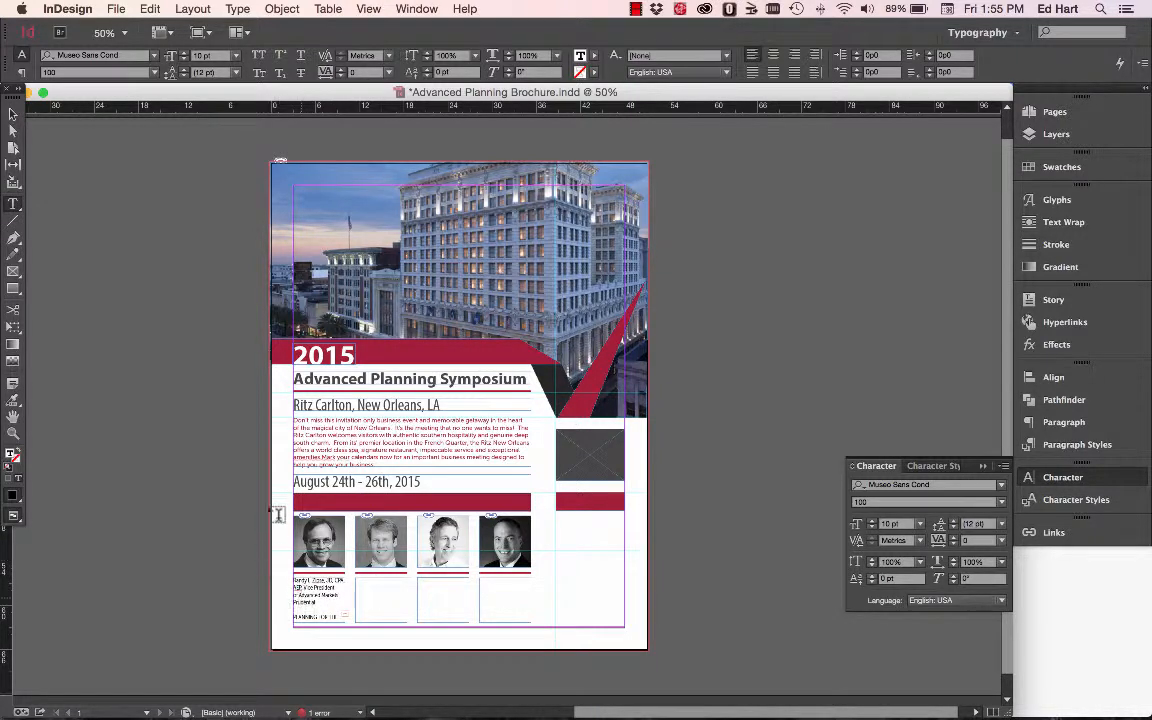
# Centre-align the caption text in the frame beneath the first speaker photo.
pyautogui.click(13, 113)
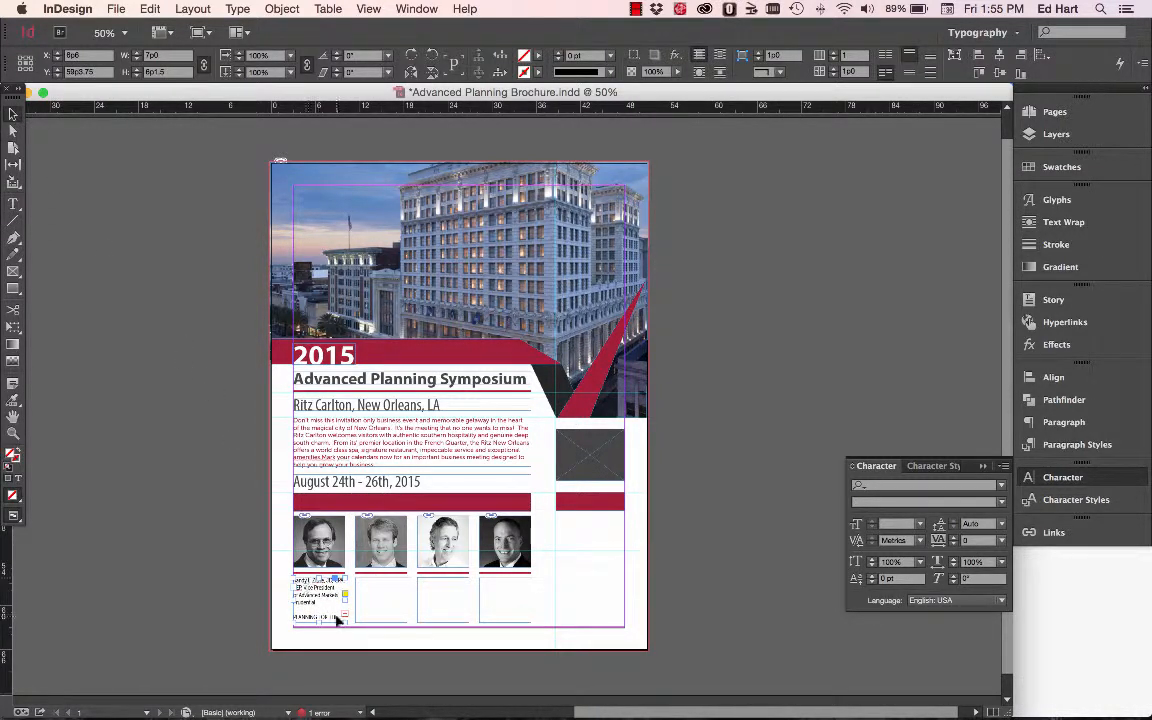
pyautogui.click(1056, 423)
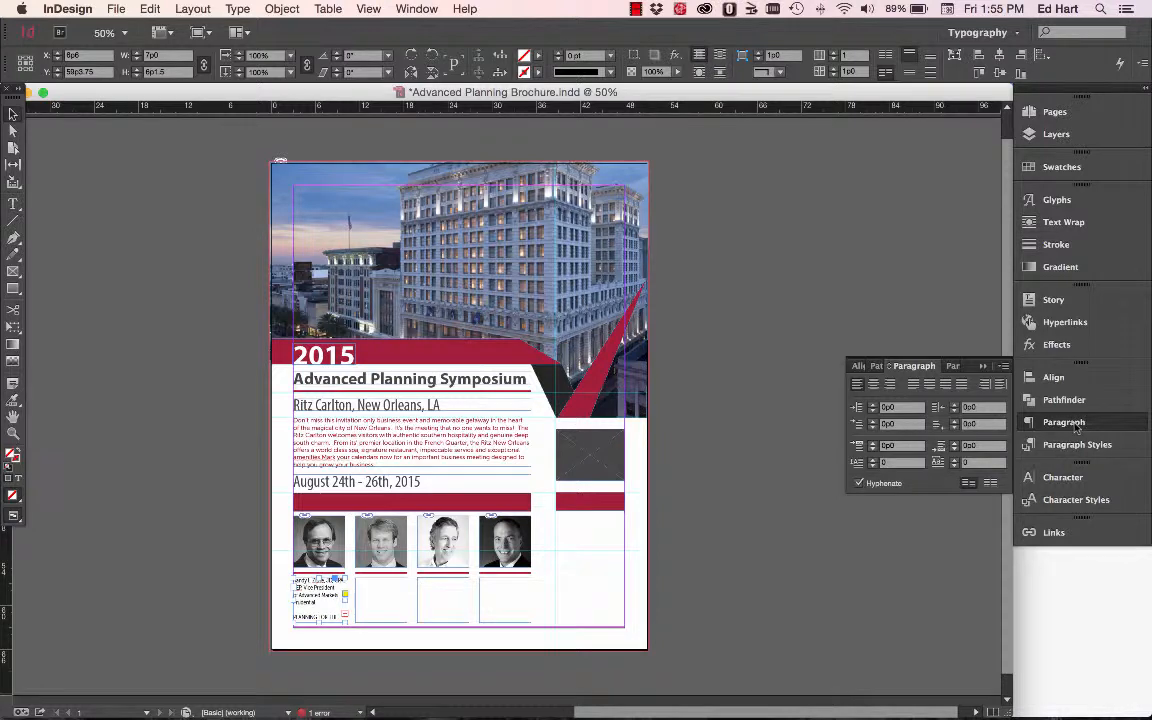
pyautogui.click(872, 386)
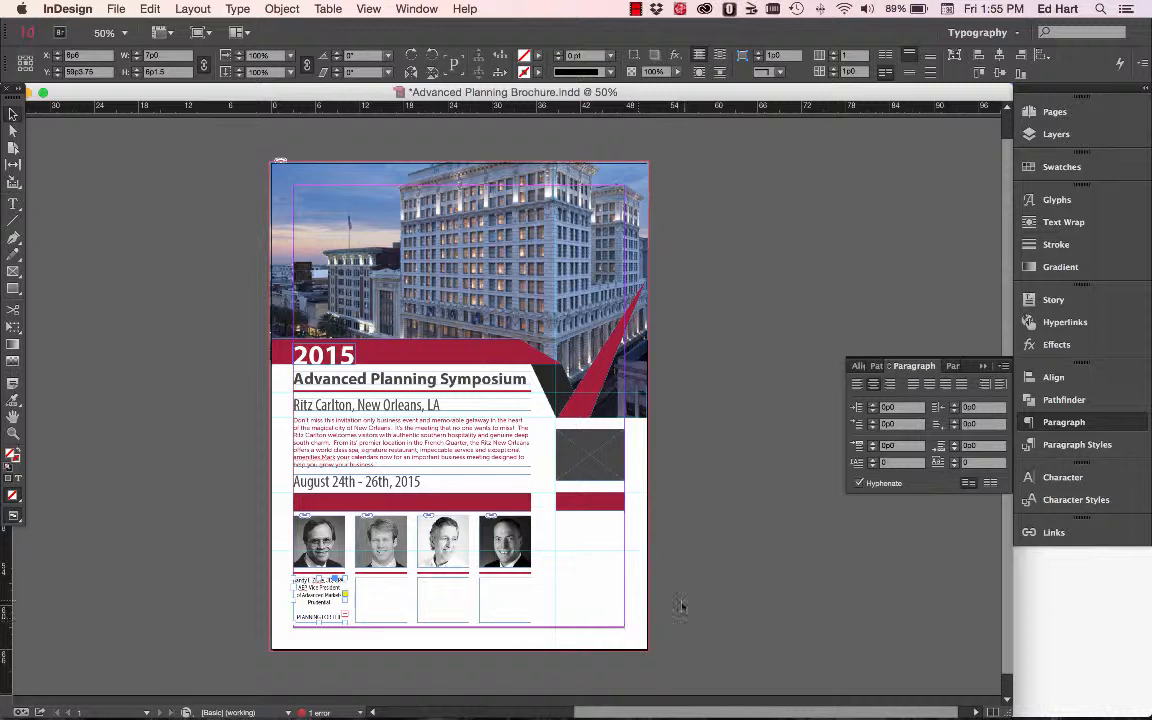
pyautogui.click(690, 535)
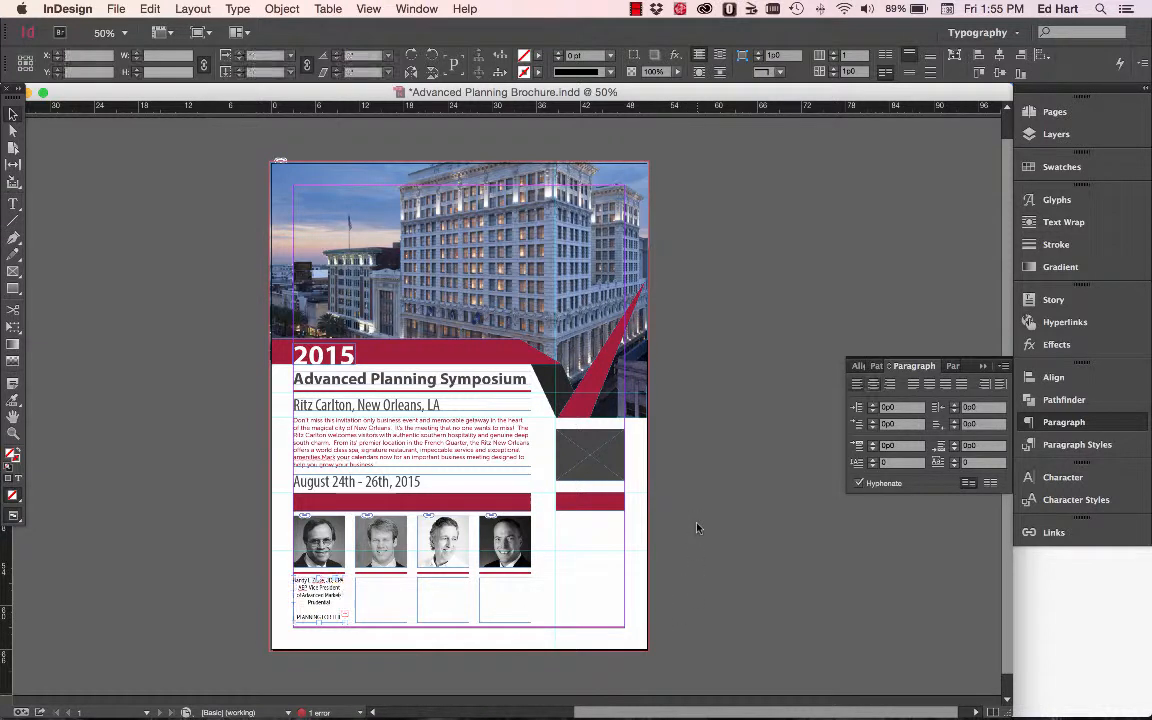
# Set the first speaker's caption to a font size of 10 pt.
pyautogui.click(320, 598)
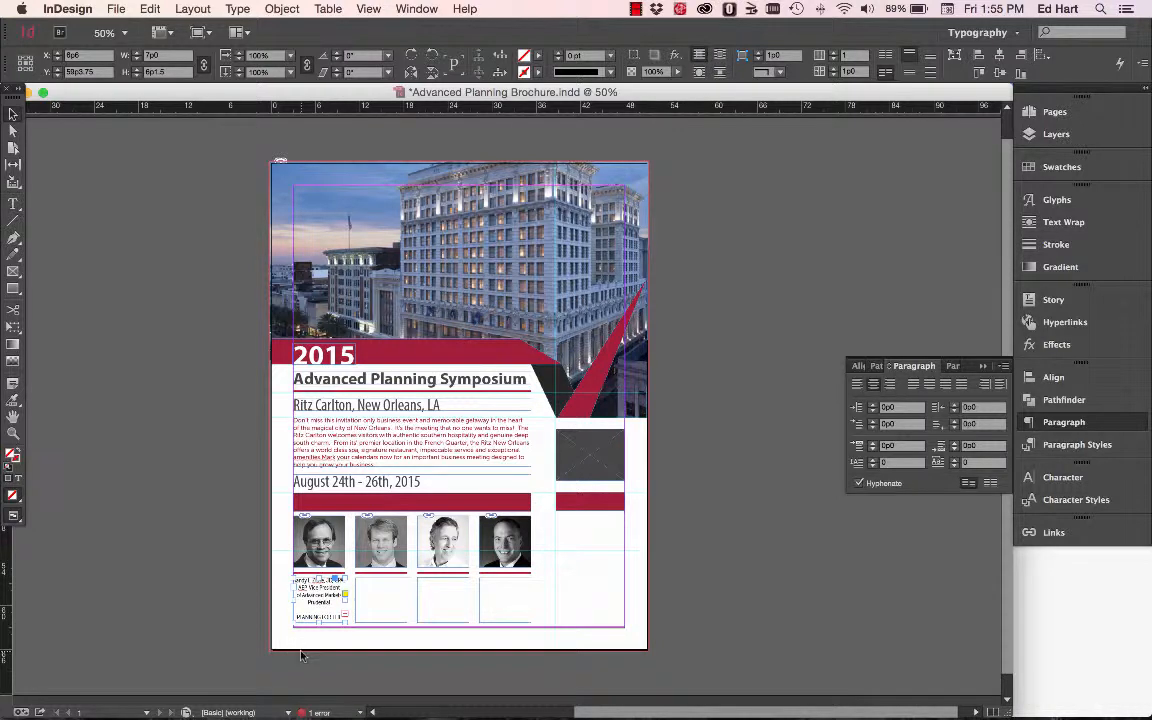
pyautogui.click(1062, 477)
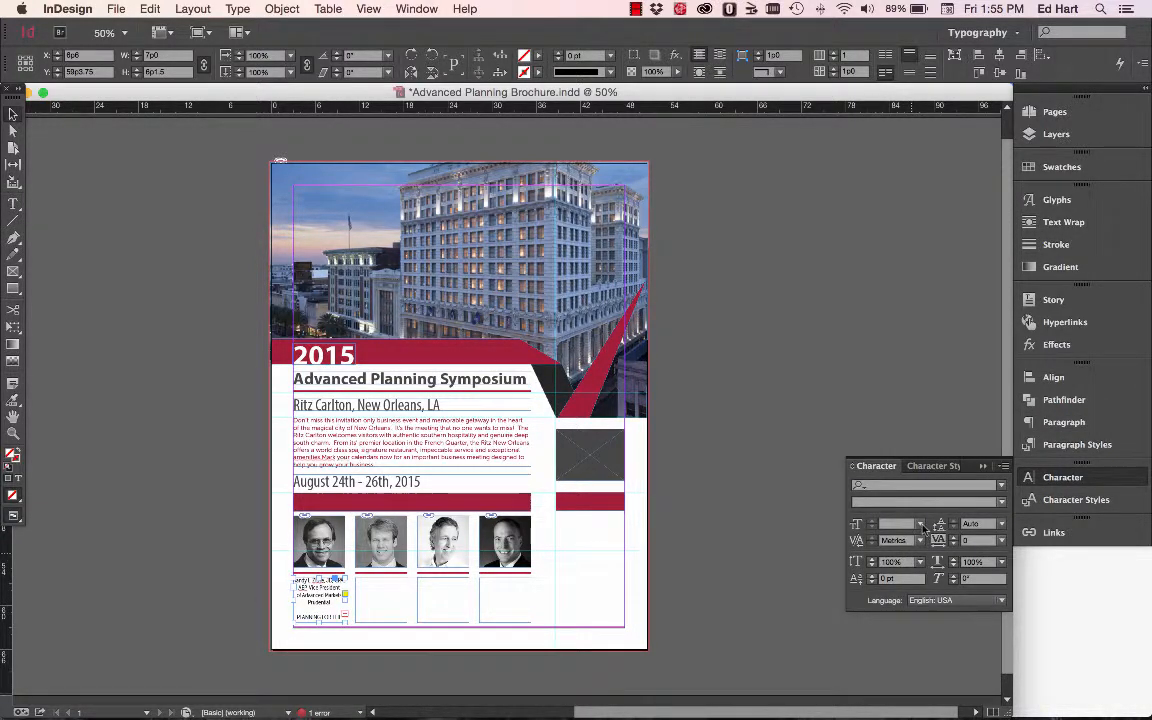
pyautogui.click(921, 524)
pyautogui.click(905, 347)
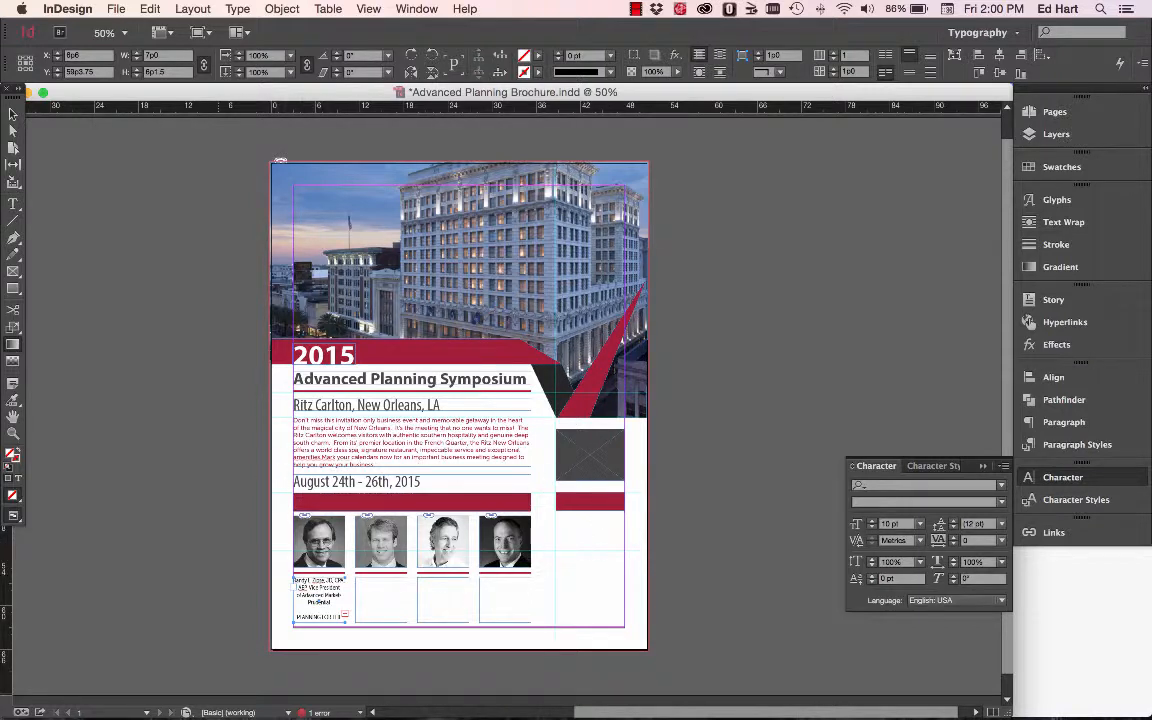
# Change the typeface of the red event description paragraph to Museo Sans Cond.
pyautogui.click(12, 113)
pyautogui.click(420, 437)
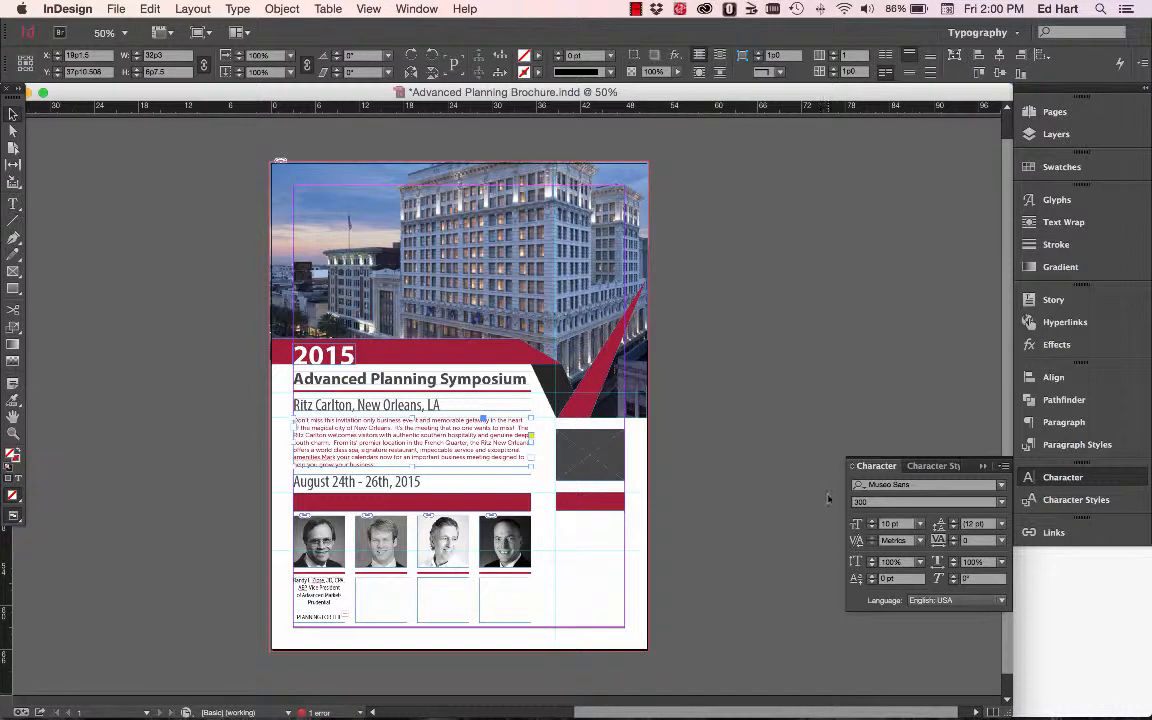
pyautogui.click(1001, 485)
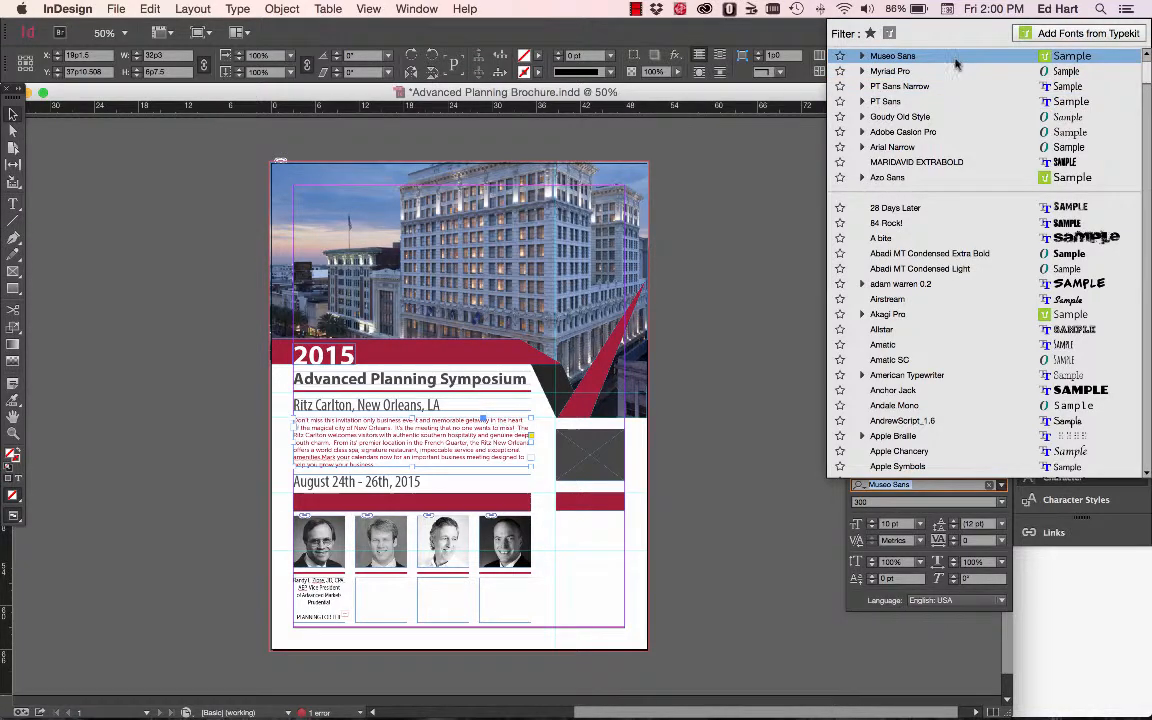
pyautogui.scroll(-15, 951, 365)
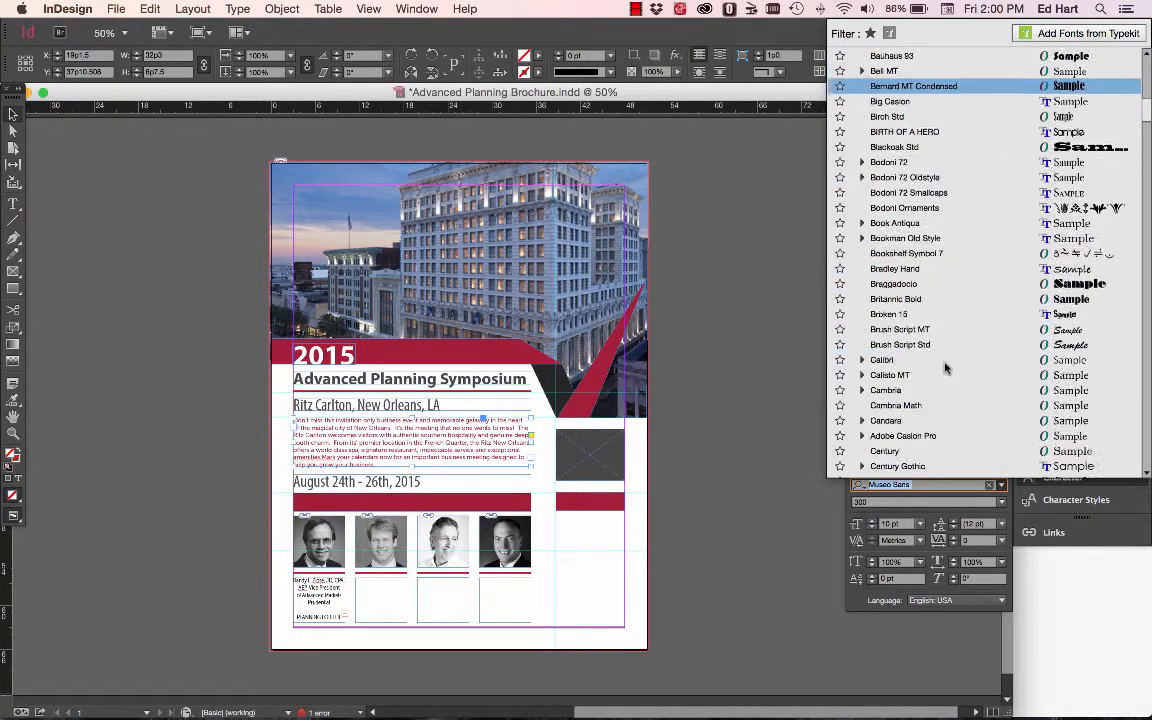
pyautogui.scroll(-20, 945, 368)
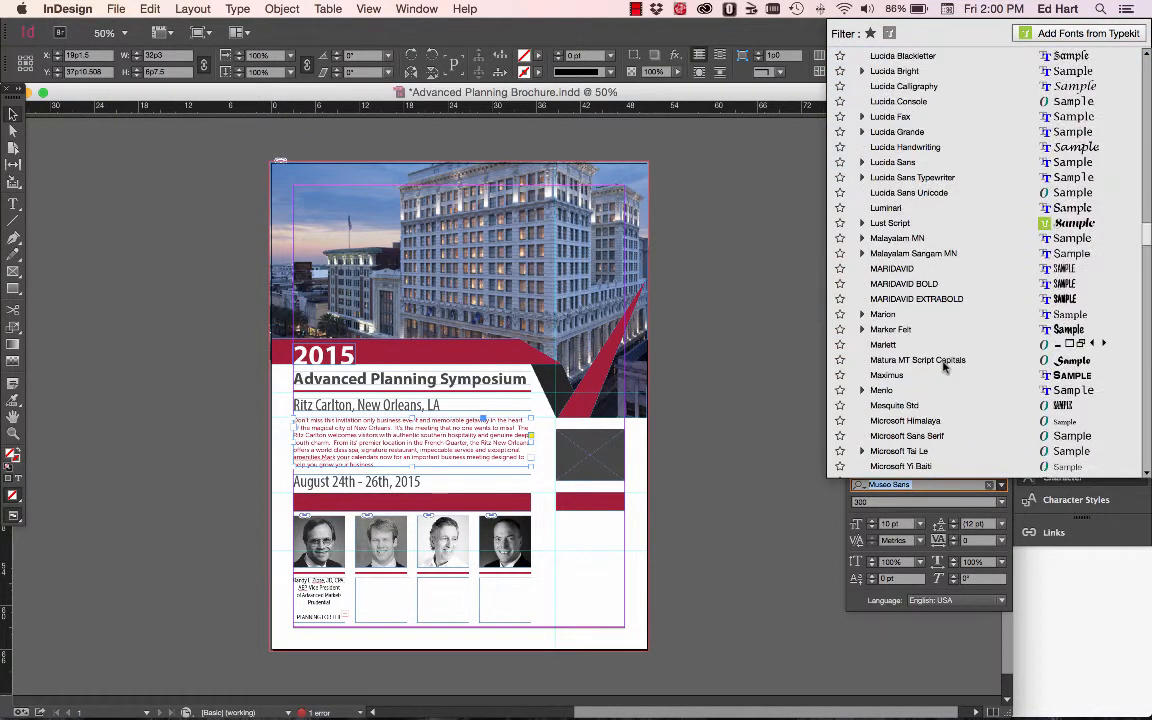
pyautogui.scroll(-9, 945, 367)
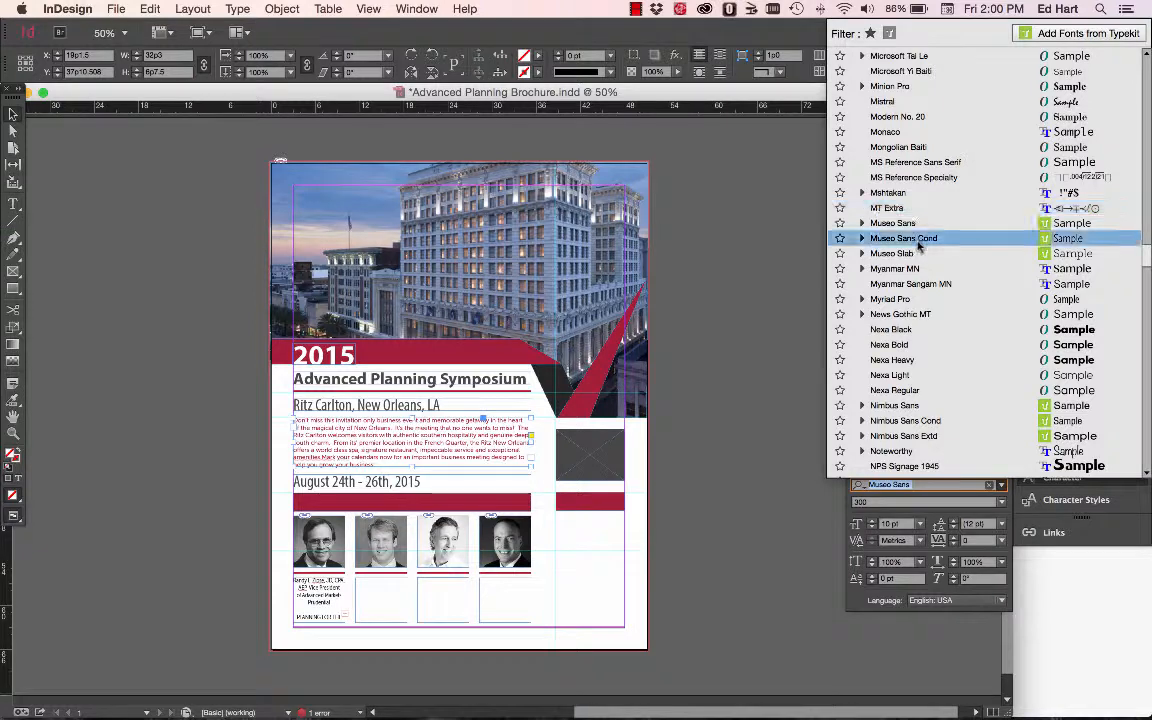
pyautogui.click(919, 240)
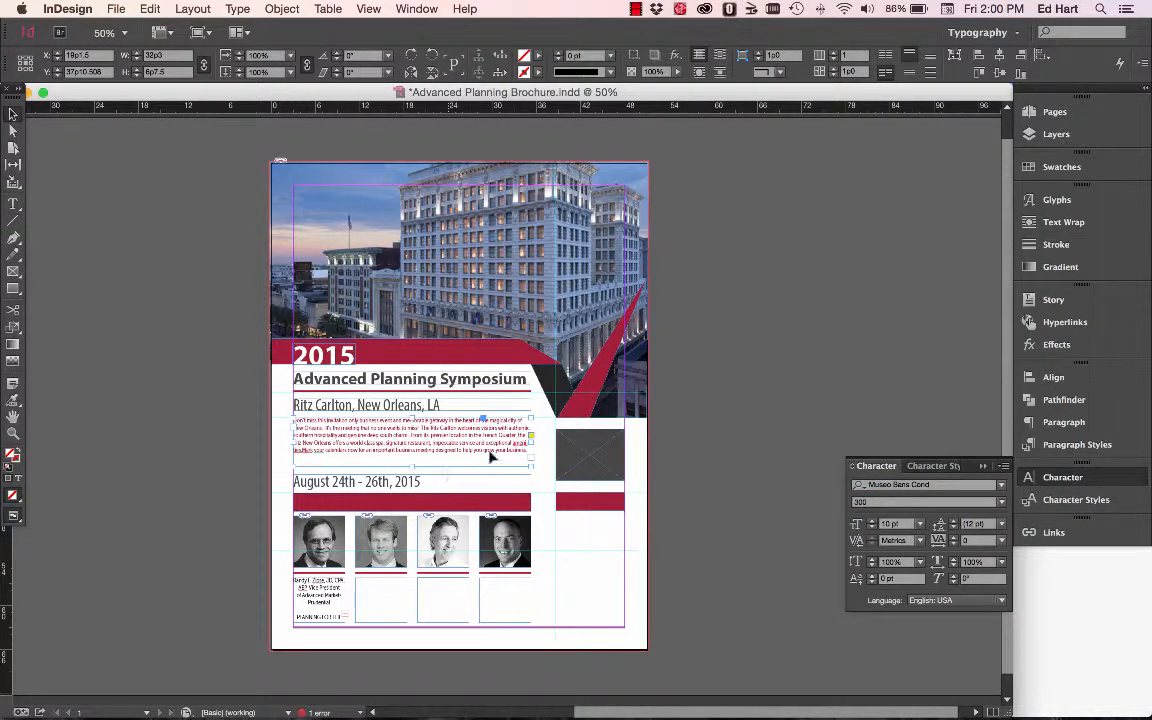
# Add space before "Mark your calendars" in the event description and turn off hyphenation for the paragraph.
pyautogui.doubleClick(305, 455)
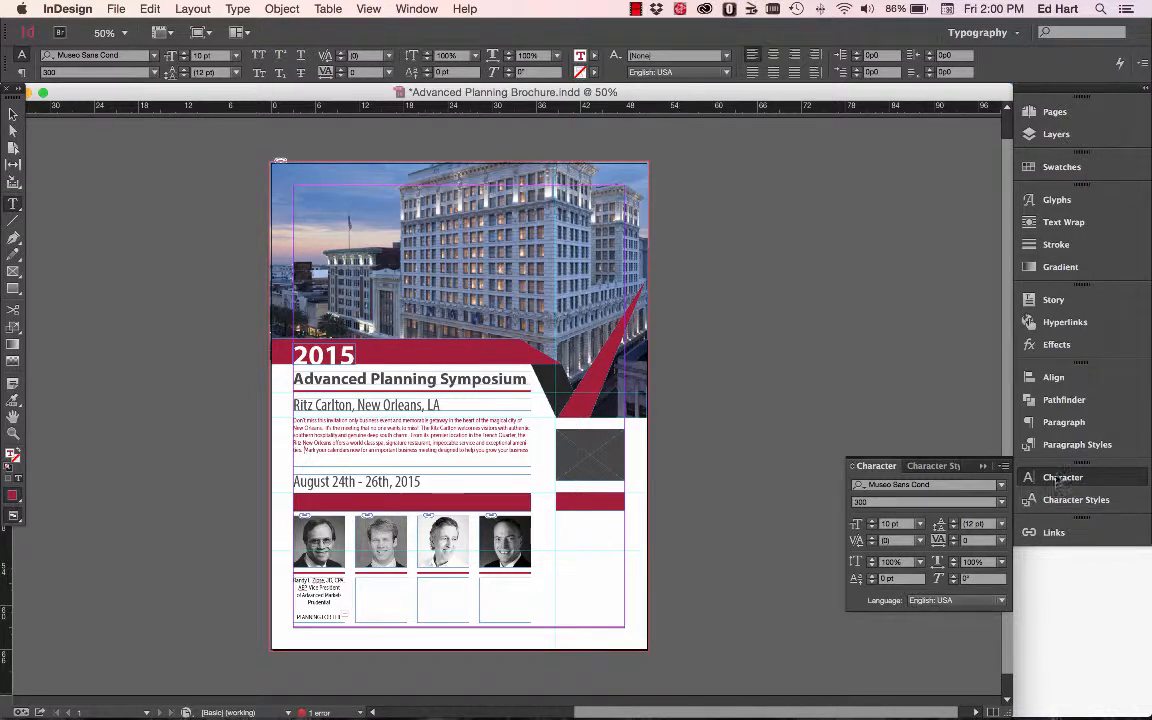
pyautogui.click(1063, 422)
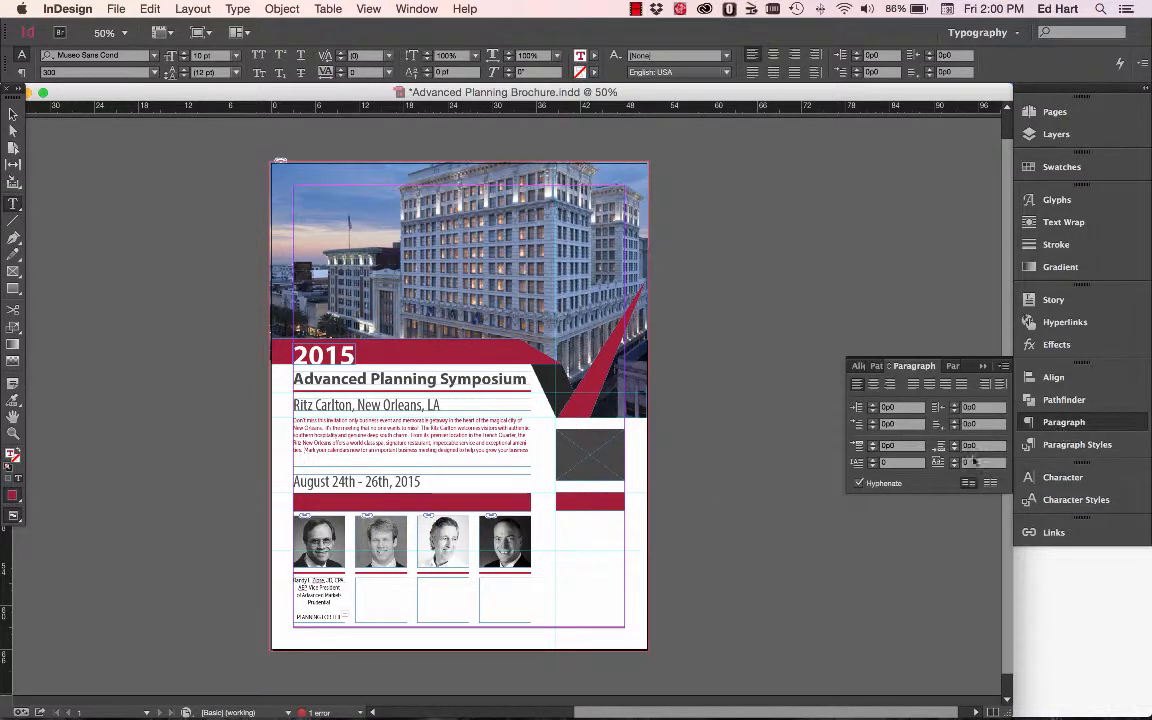
pyautogui.click(858, 484)
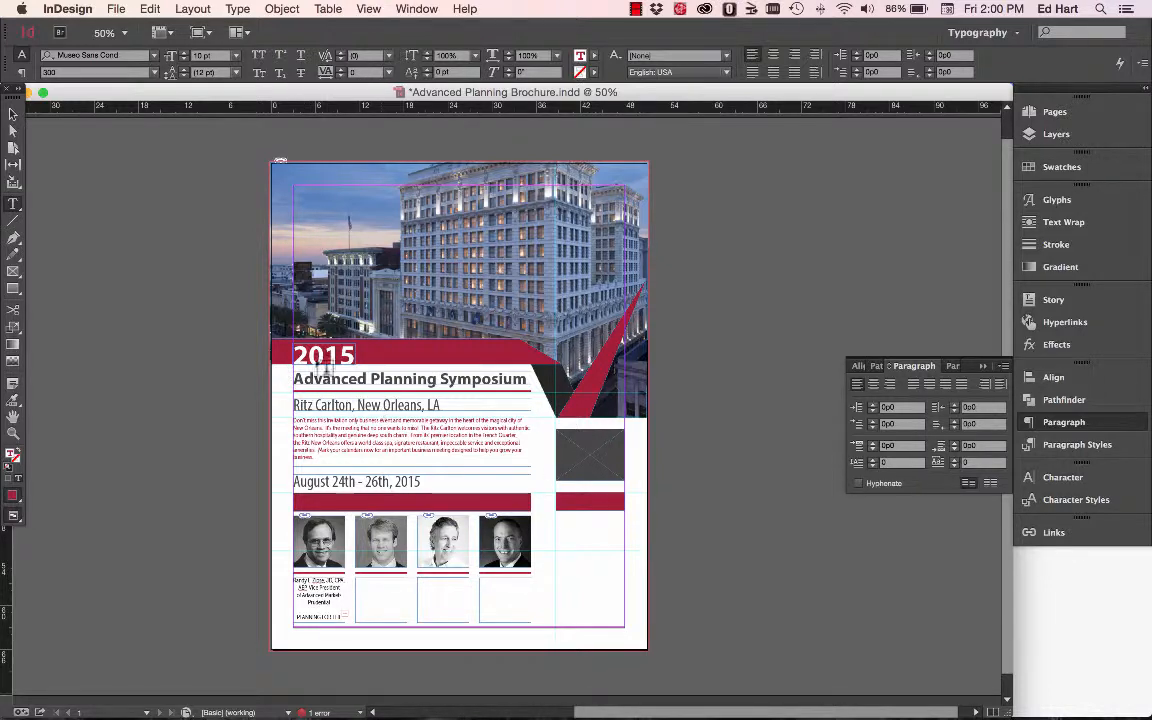
pyautogui.click(13, 114)
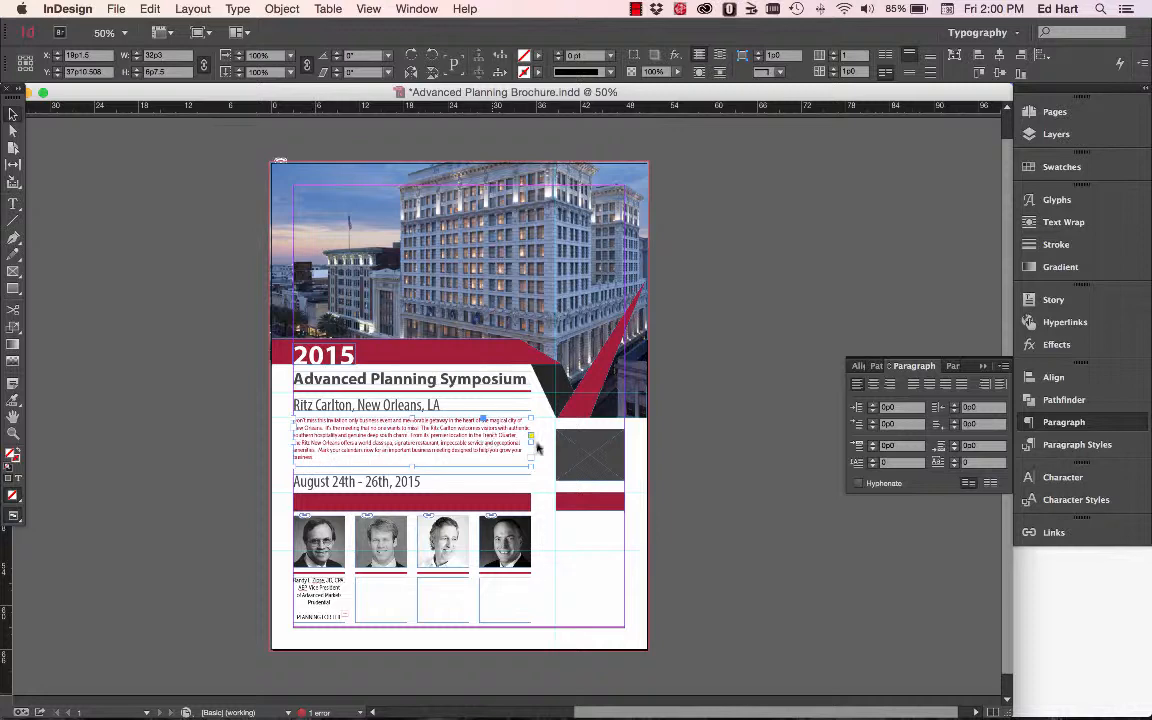
# Shorten the event description frame to 5p7.5 high and move the date line up close beneath it.
pyautogui.doubleClick(406, 465)
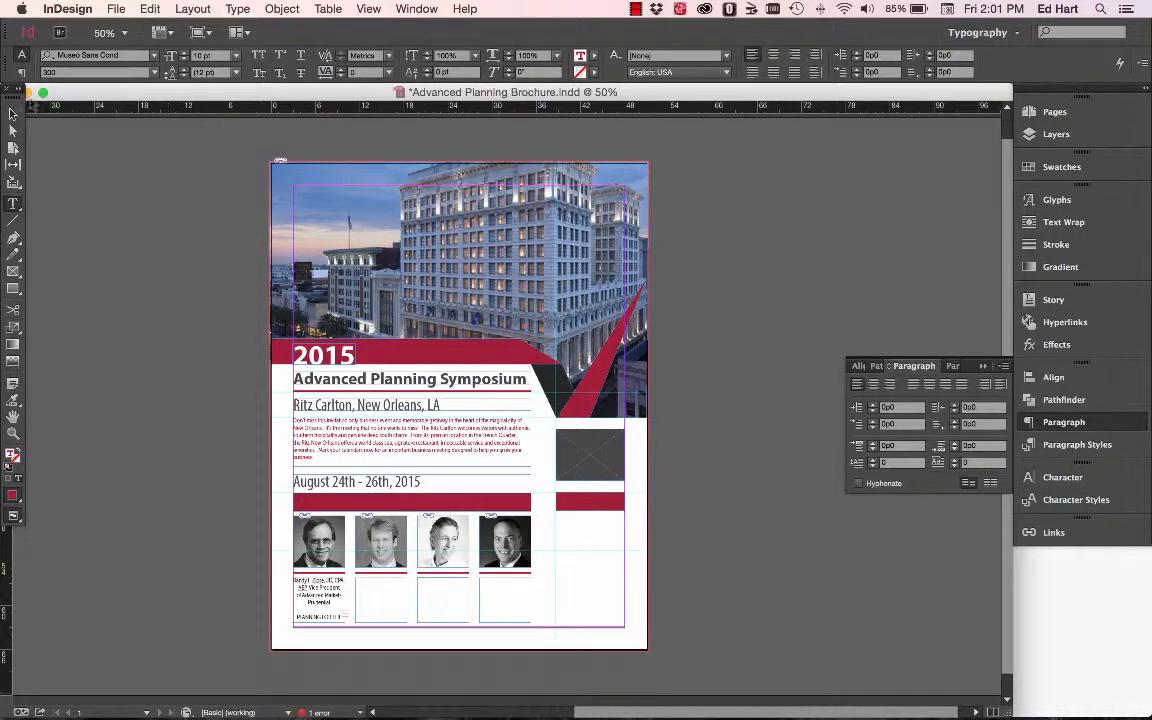
pyautogui.press('Escape')
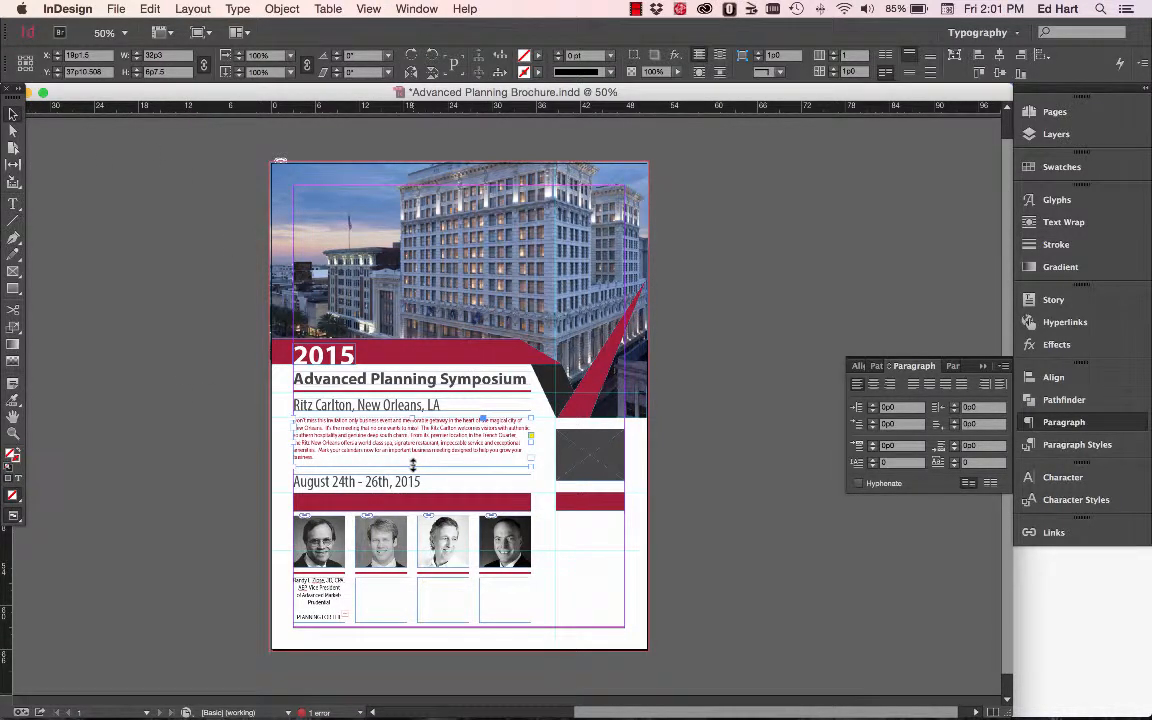
pyautogui.doubleClick(412, 465)
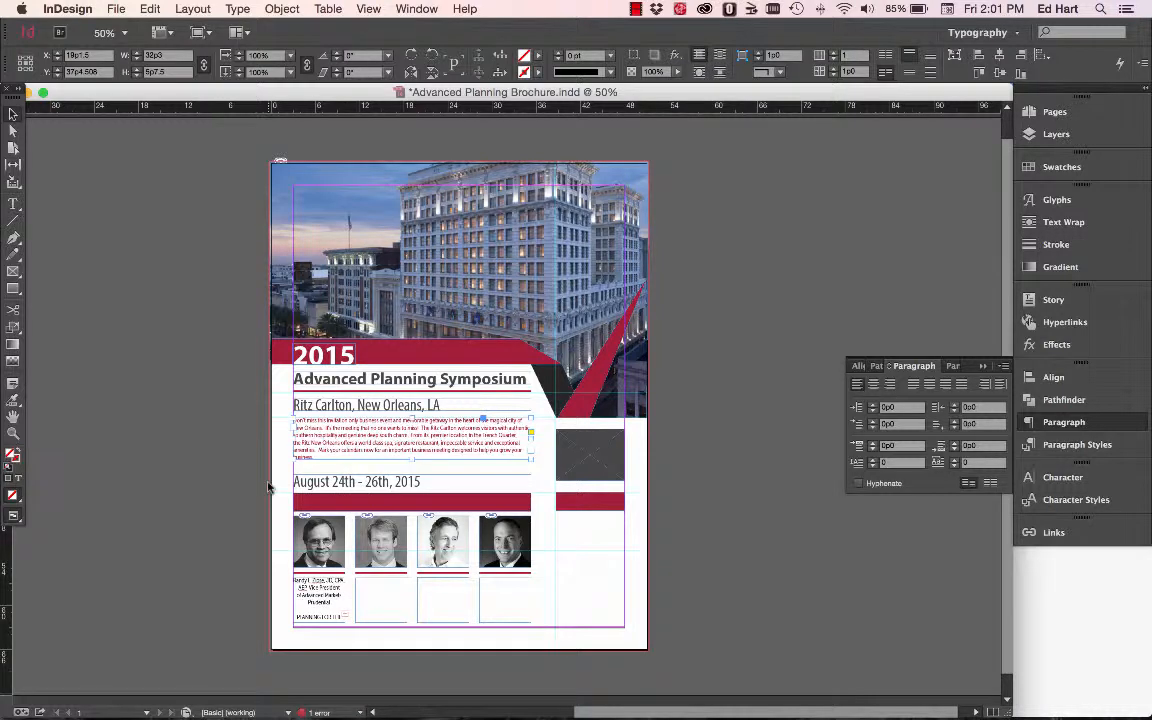
pyautogui.moveTo(368, 485); pyautogui.dragTo(369, 474)
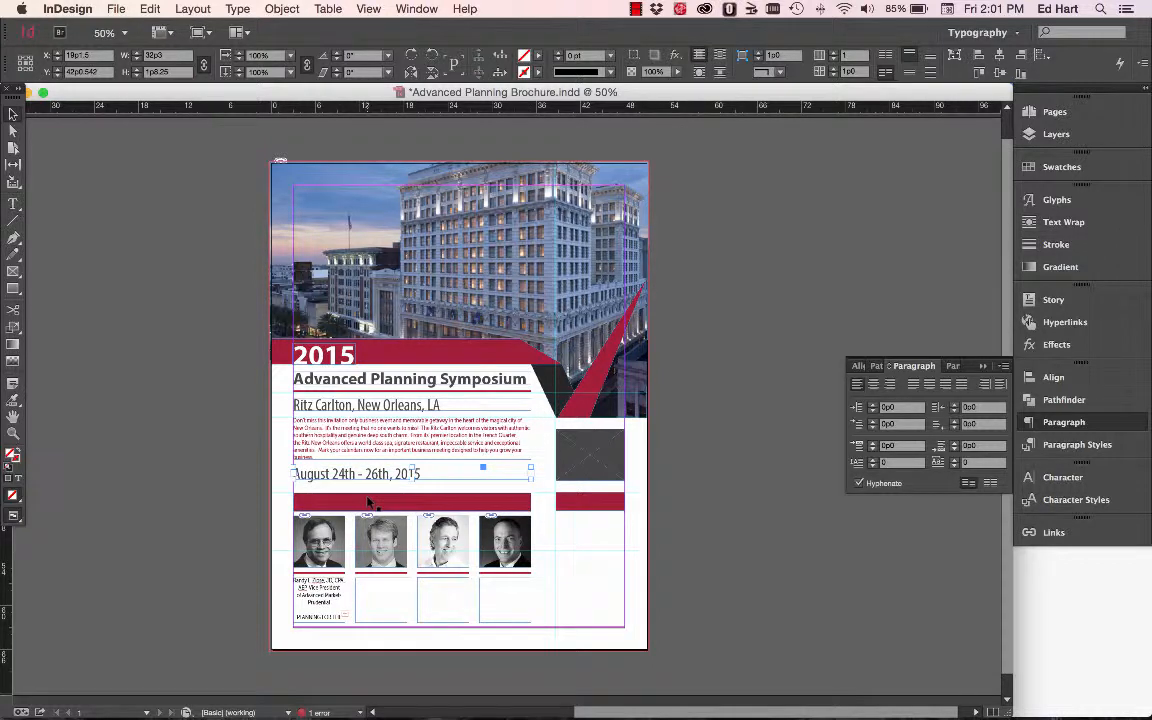
# Shorten the dark grey box to about 6p9.5 high and move the wide red bar up closer to the date line.
pyautogui.click(592, 476)
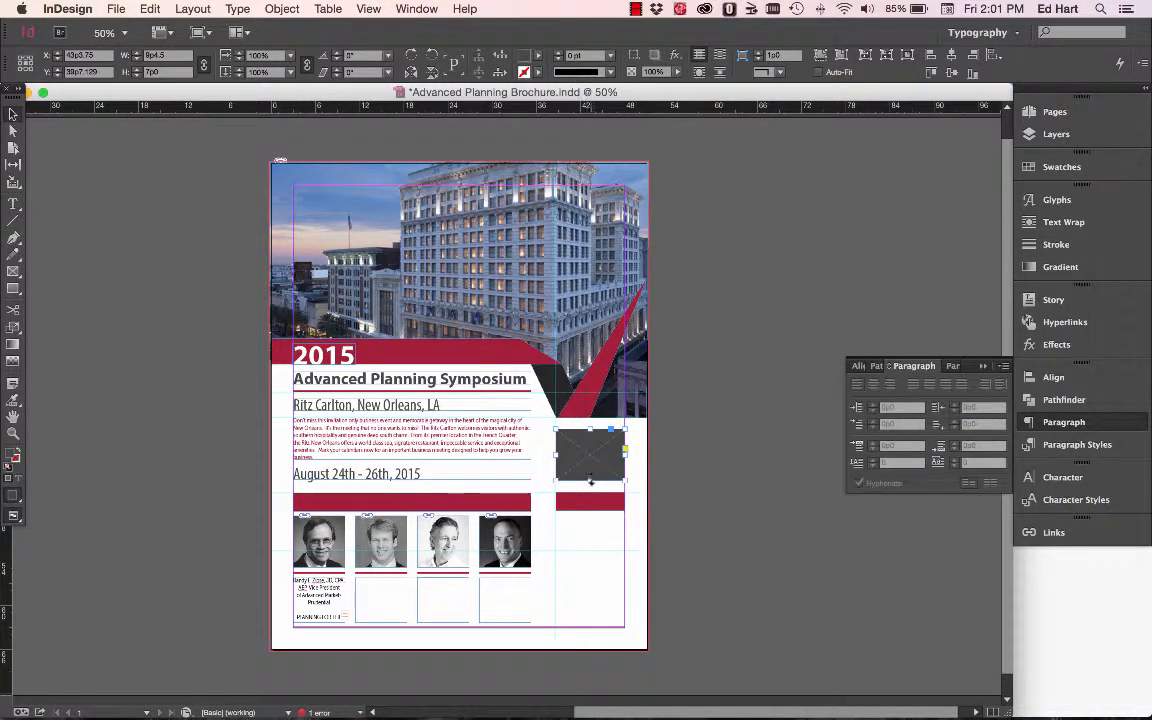
pyautogui.moveTo(590, 481); pyautogui.dragTo(590, 478)
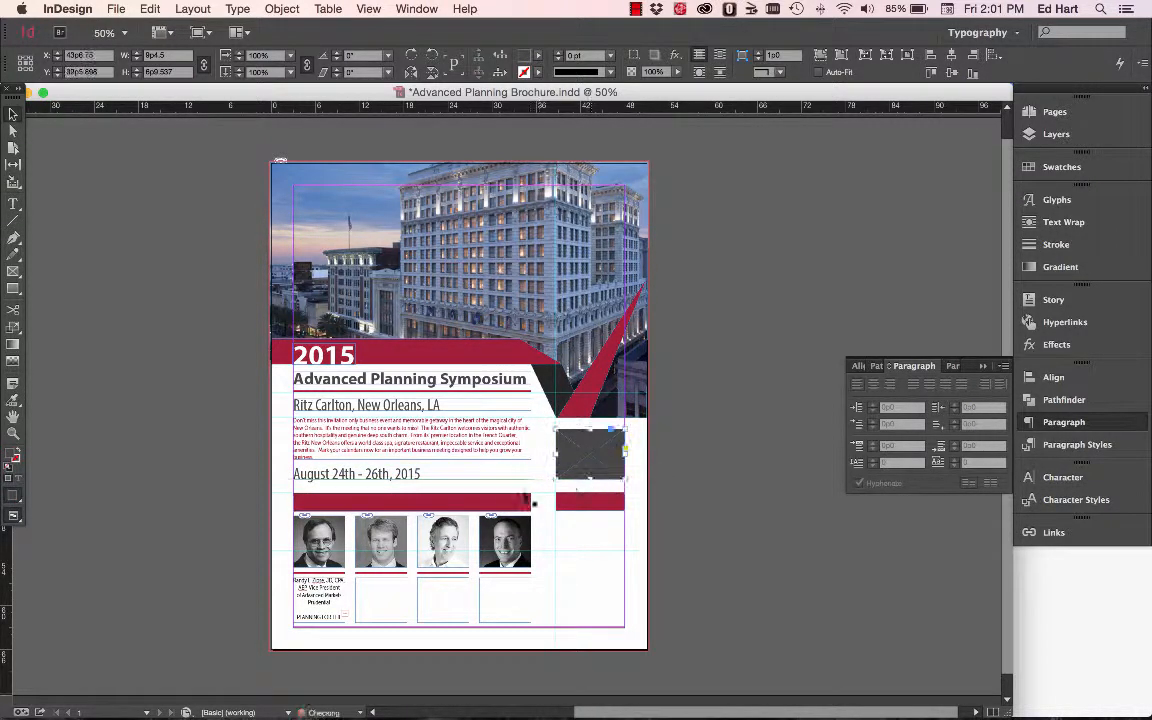
pyautogui.moveTo(475, 507); pyautogui.dragTo(474, 494)
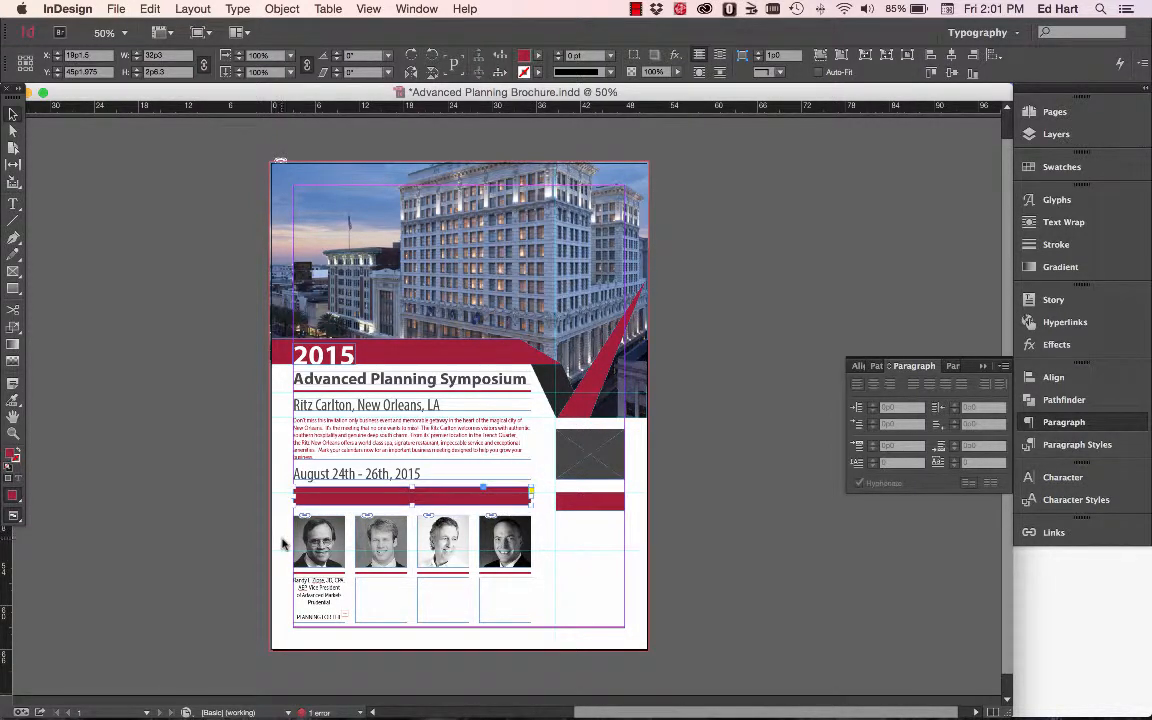
# Select the four speaker photos with the red rules beneath them and nudge them up together to Y 50p10.6.
pyautogui.moveTo(278, 535); pyautogui.dragTo(541, 556)
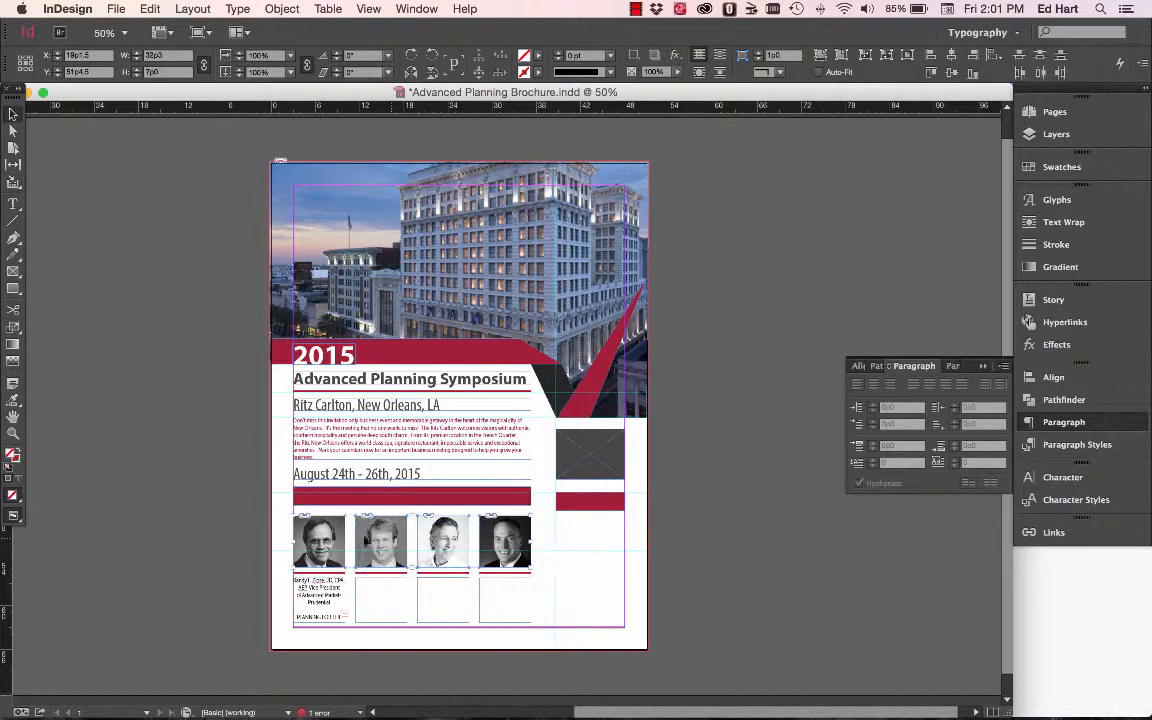
pyautogui.moveTo(278, 525); pyautogui.dragTo(551, 574)
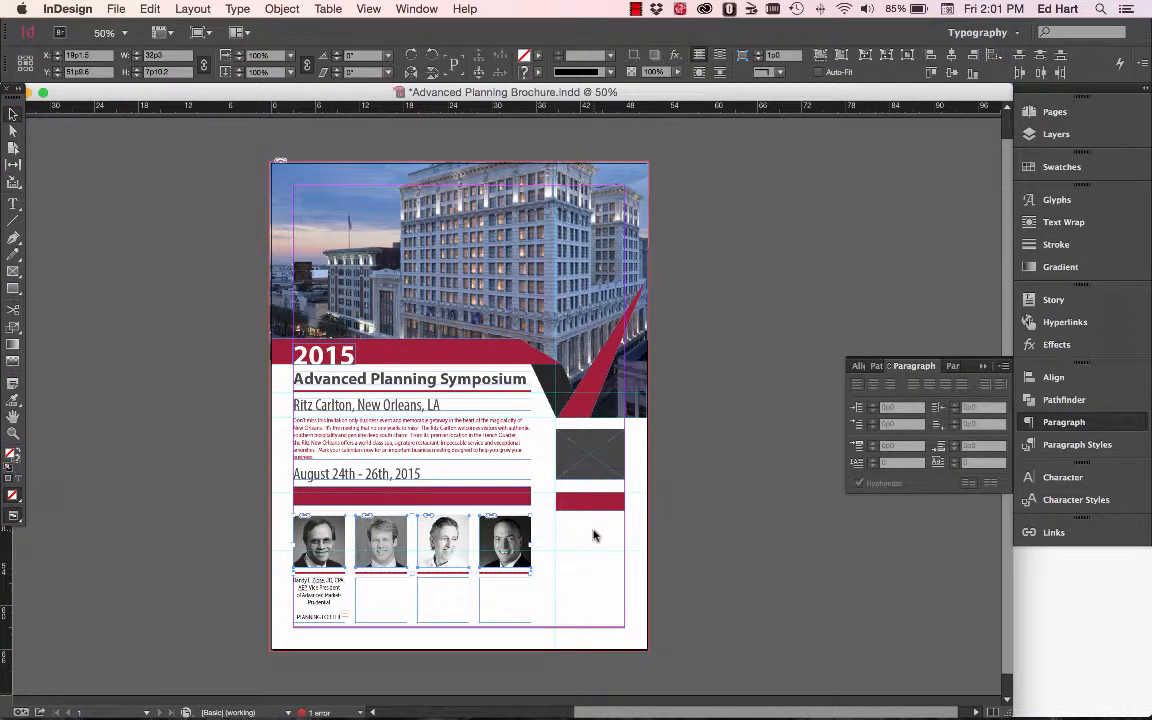
pyautogui.press('Up')
pyautogui.press('Up')
pyautogui.press('Up')
pyautogui.press('Up')
pyautogui.press('Up')
pyautogui.press('Up')
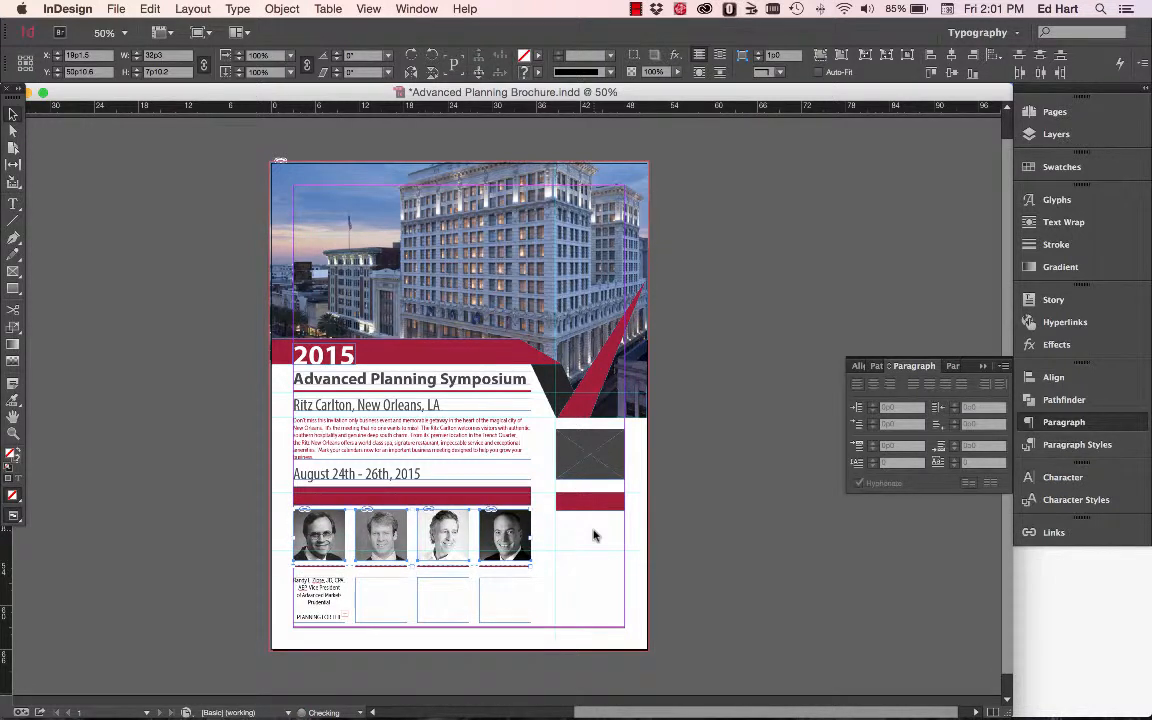
pyautogui.press('Up')
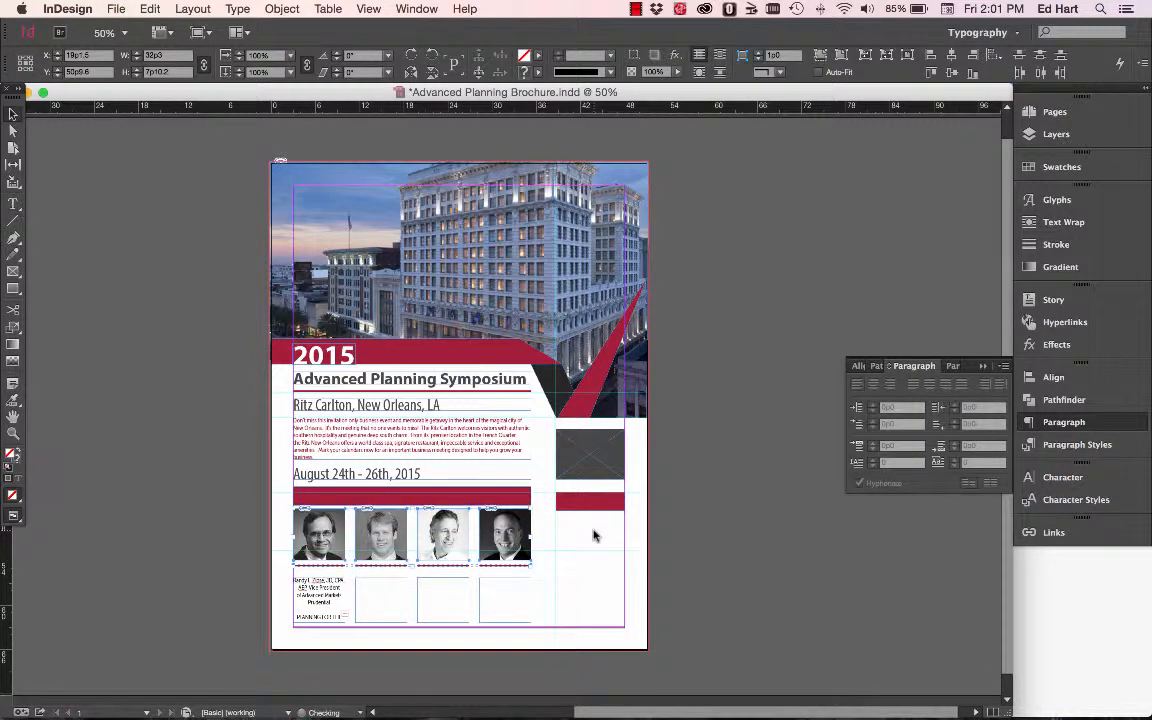
pyautogui.press('Up')
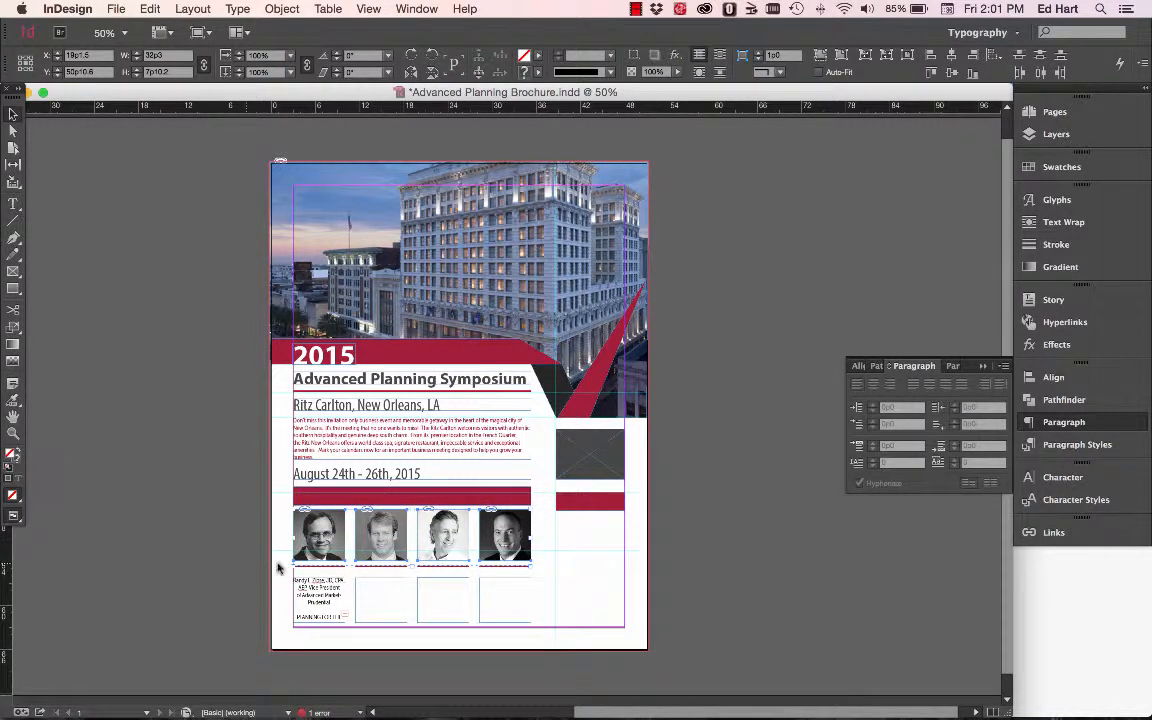
pyautogui.click(279, 568)
pyautogui.press('super+equal')
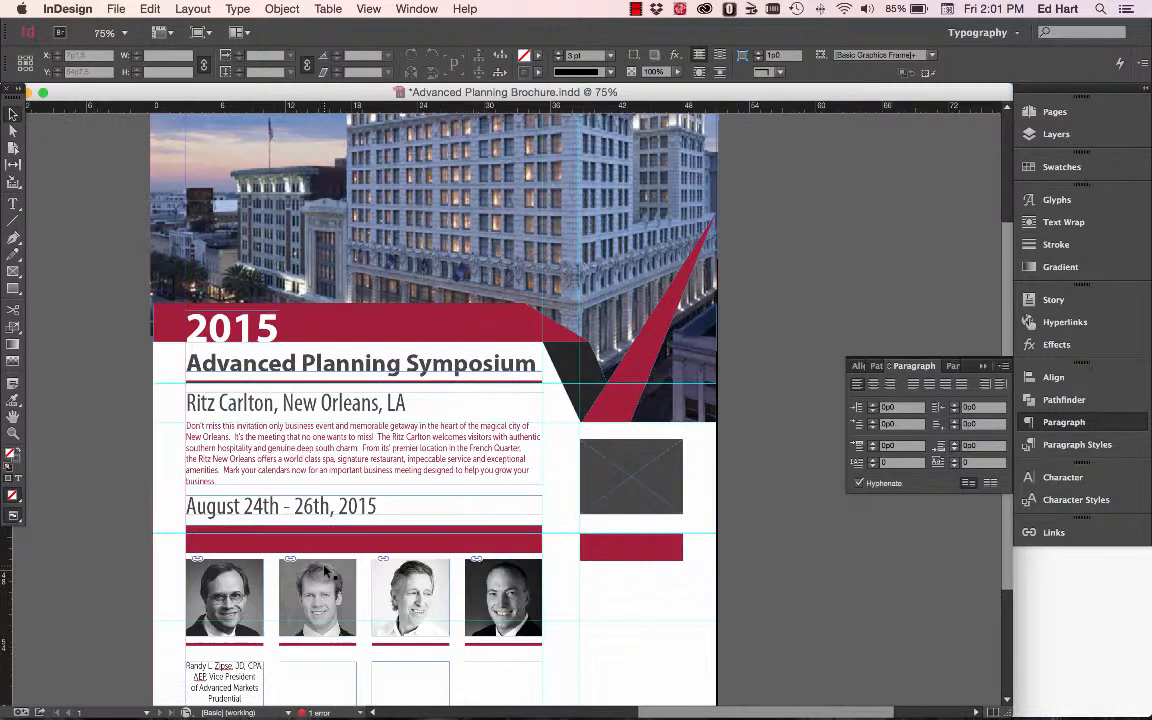
# Nudge the red rules beneath the speaker photos up slightly and extend the first caption frame upward to 7p0 high.
pyautogui.press('super+equal')
pyautogui.scroll(-3, 368, 554)
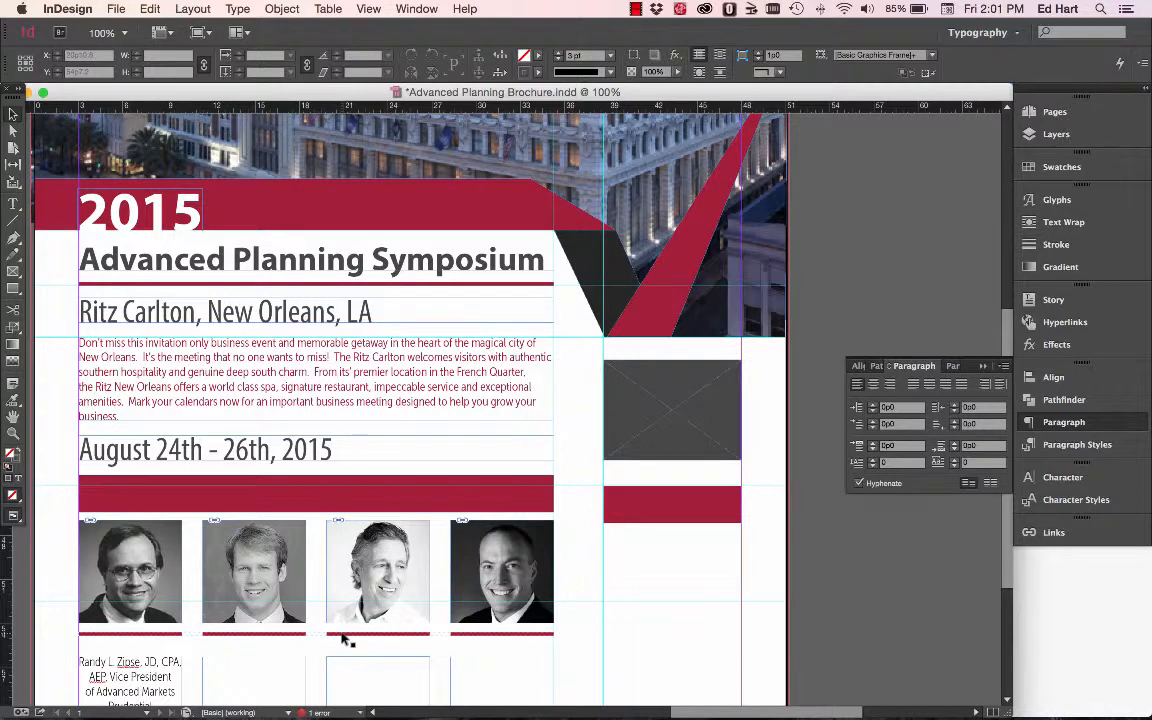
pyautogui.click(343, 636)
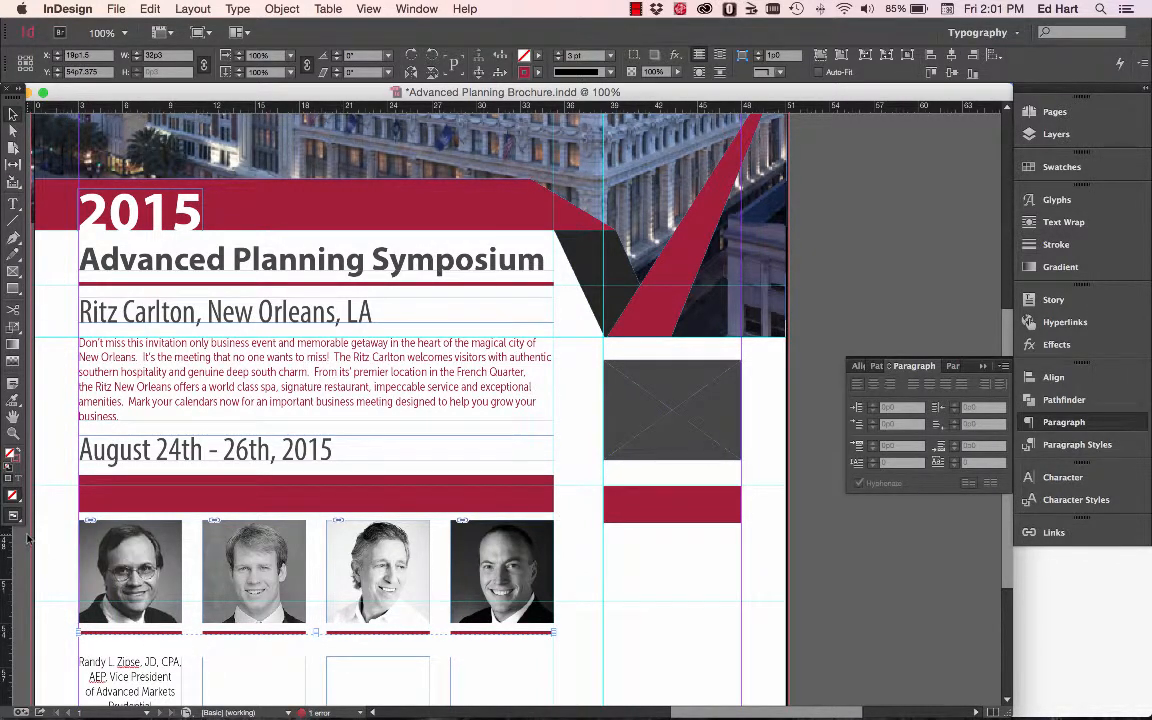
pyautogui.scroll(-4, 110, 590)
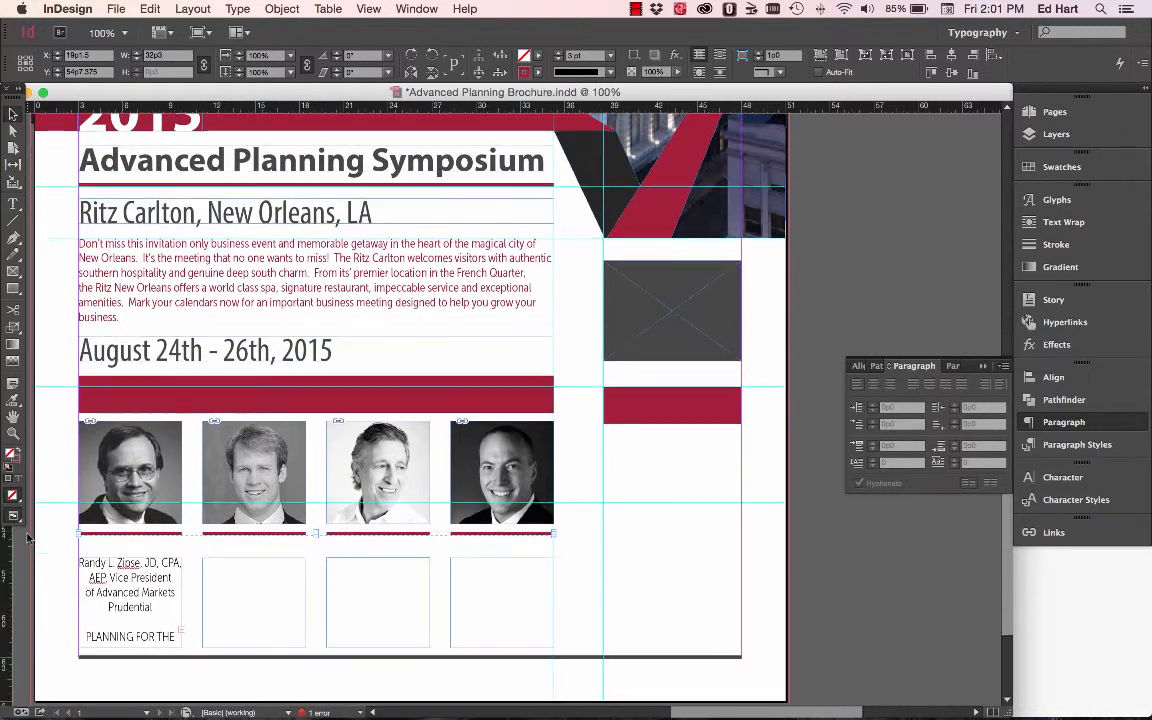
pyautogui.click(105, 565)
pyautogui.moveTo(130, 556); pyautogui.dragTo(130, 543)
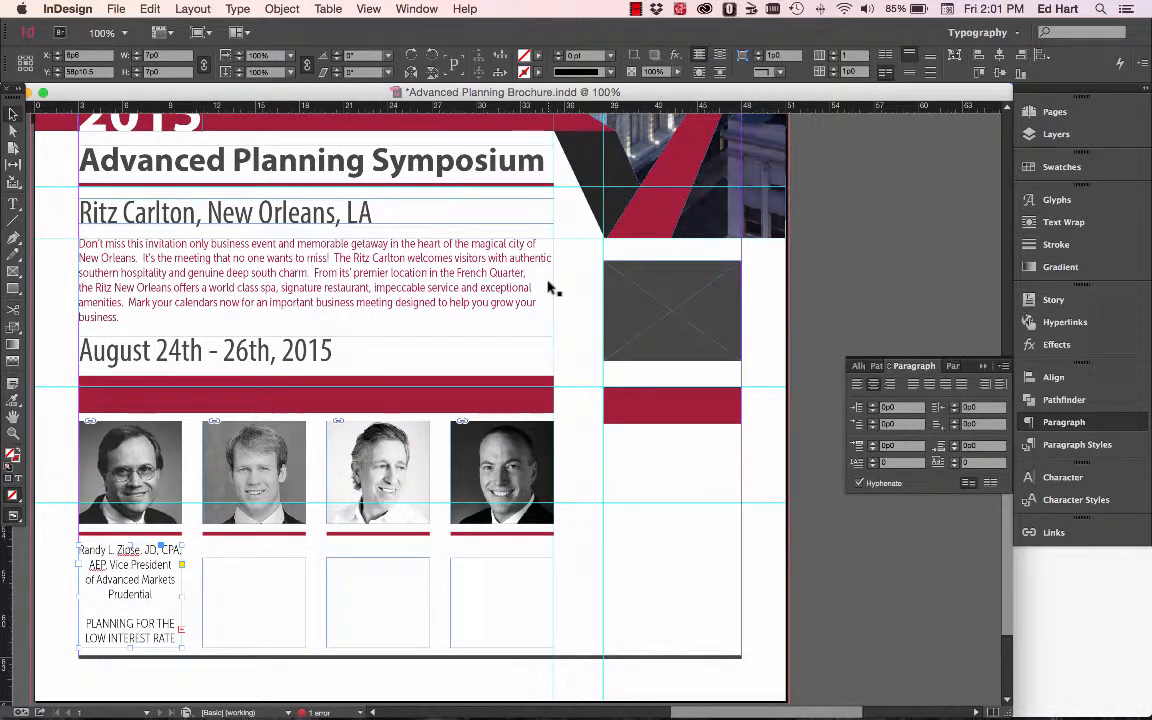
# Nudge the event description frame up closer to the location line, to Y 37p1.508.
pyautogui.click(180, 260)
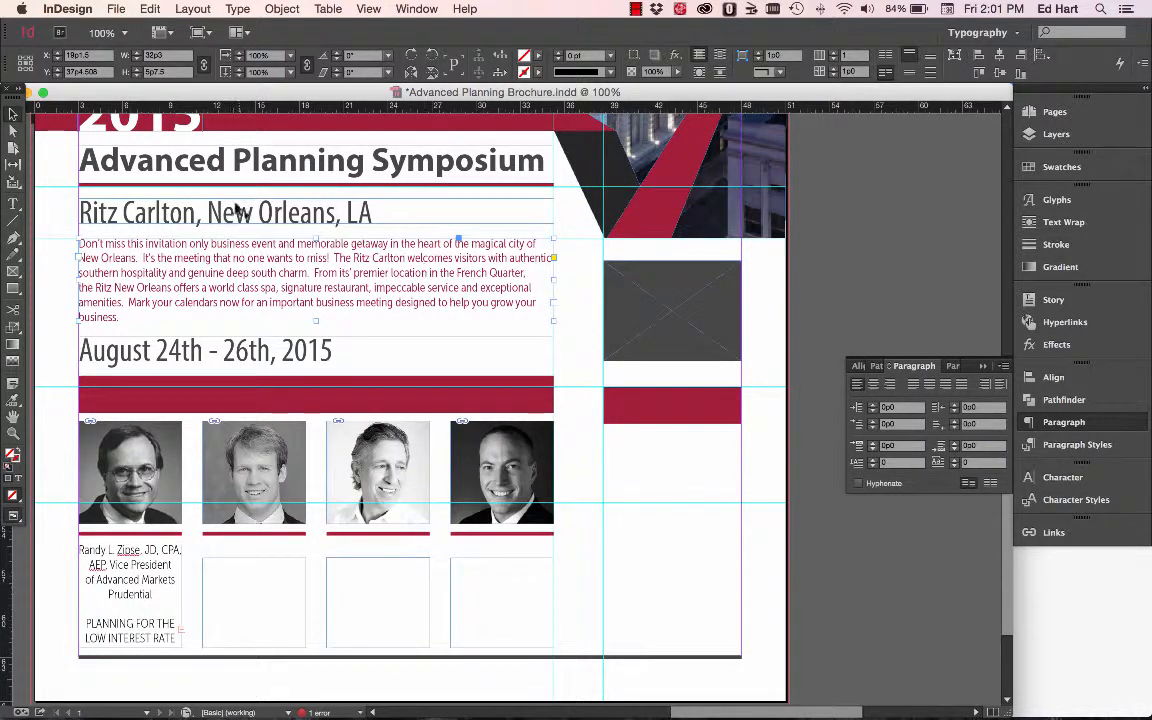
pyautogui.click(202, 210)
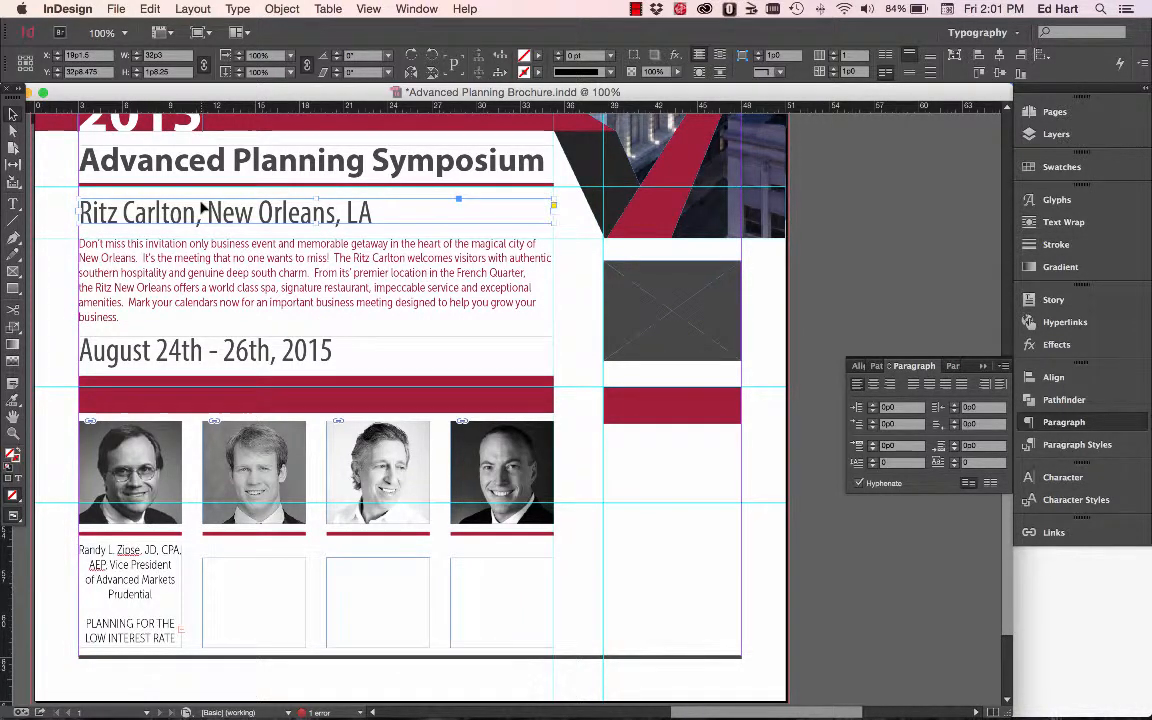
pyautogui.scroll(4, 202, 210)
pyautogui.click(236, 333)
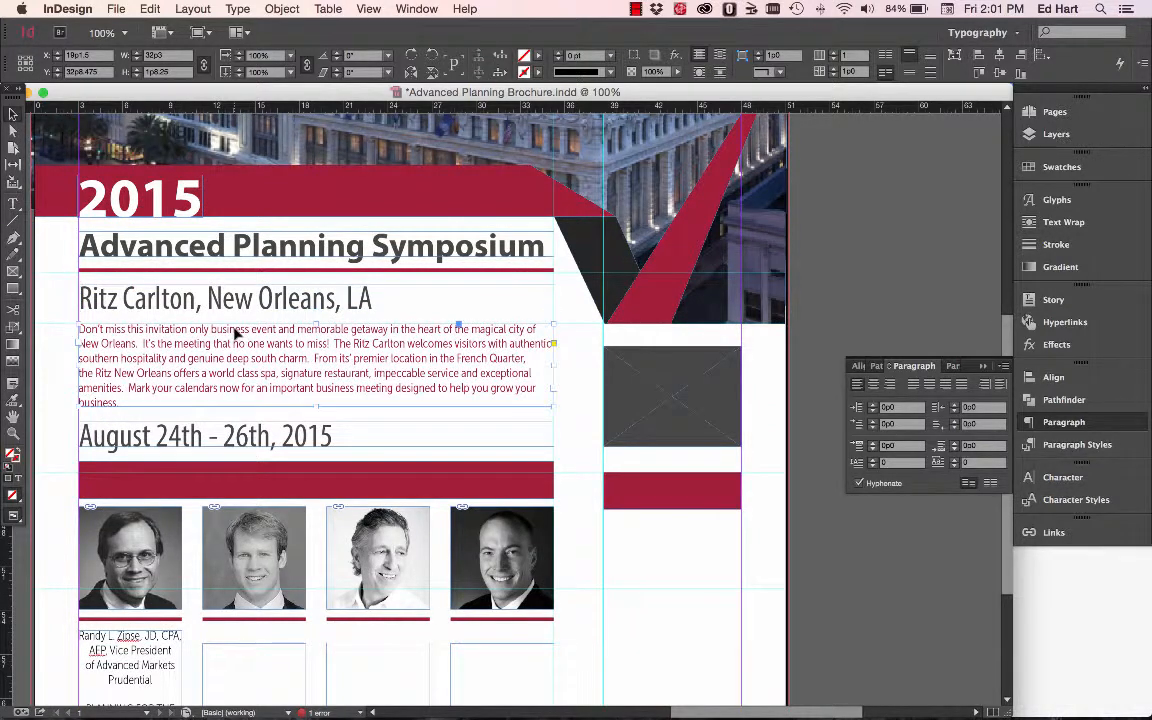
pyautogui.press('Up')
pyautogui.press('Up')
pyautogui.press('Up')
pyautogui.press('Up')
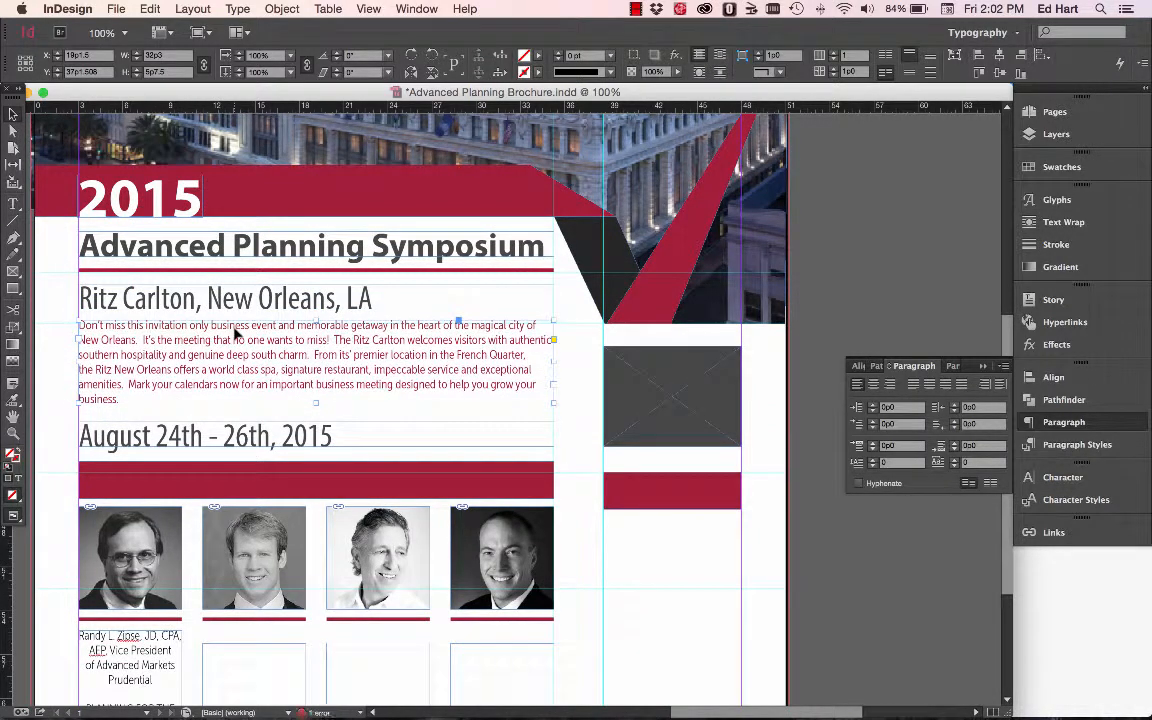
# Move the location line, the date line and the wide red bar up slightly, placing the bar at Y 44p7.5.
pyautogui.moveTo(243, 297); pyautogui.dragTo(243, 298)
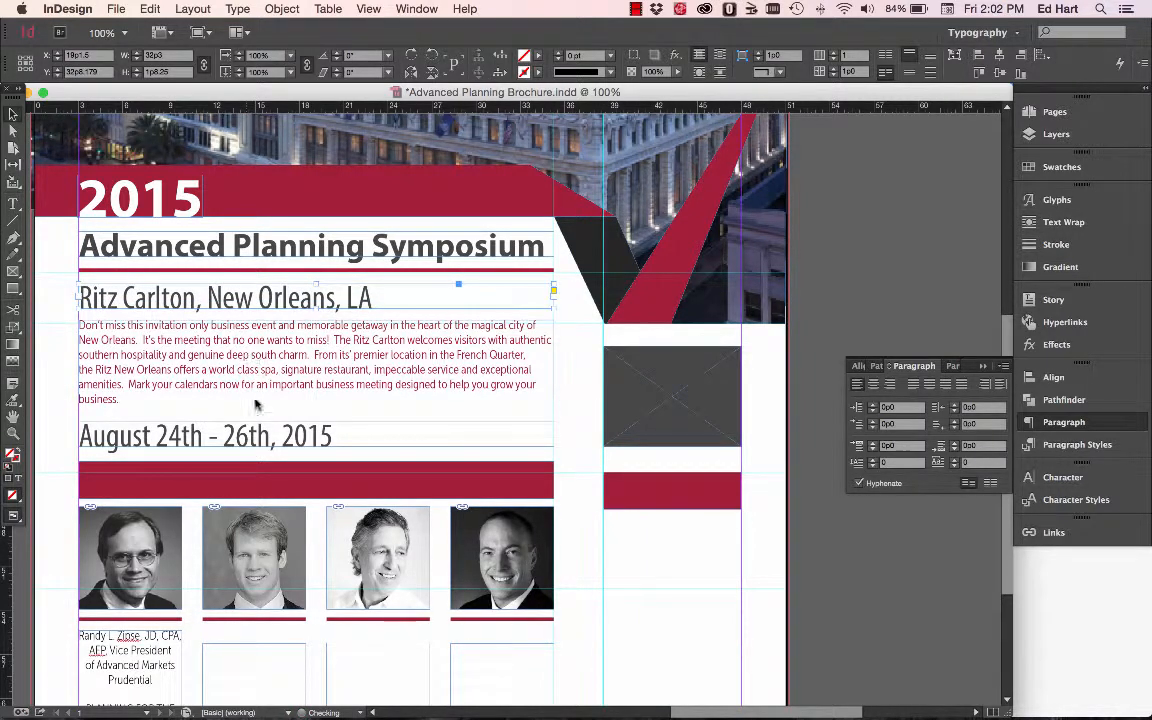
pyautogui.moveTo(268, 432); pyautogui.dragTo(268, 425)
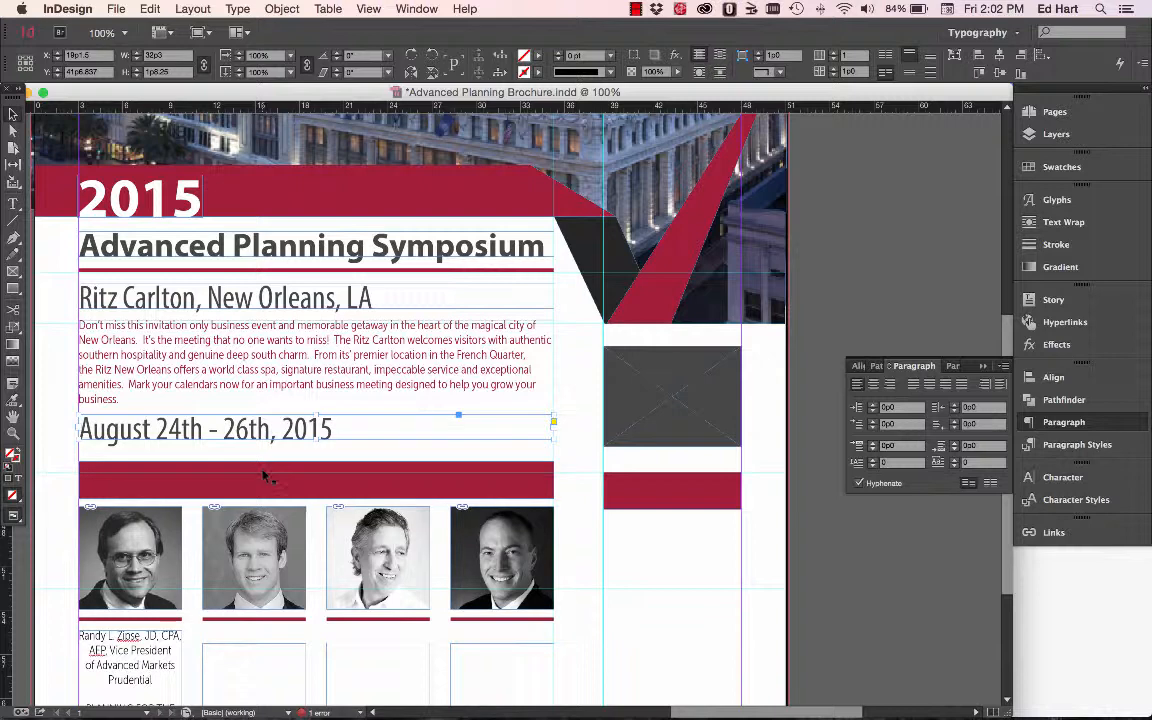
pyautogui.moveTo(264, 474); pyautogui.dragTo(275, 462)
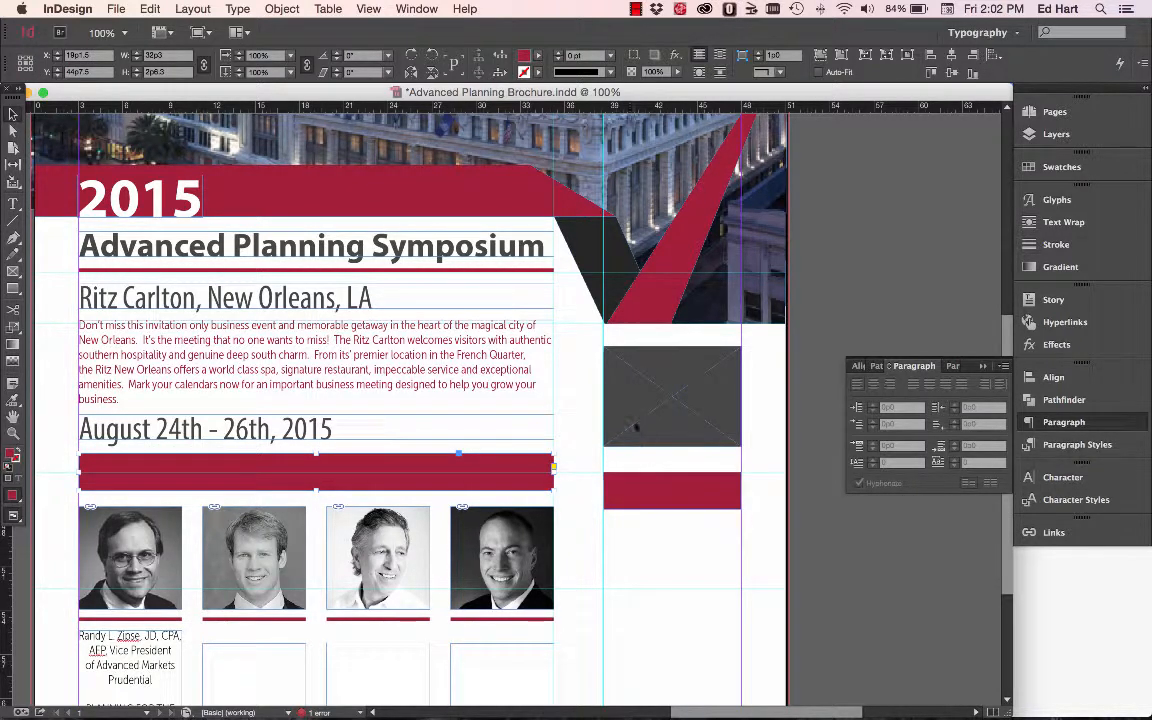
# Shorten the dark grey box to about 6p3.8 high and move the small red bar up level with the wide bar.
pyautogui.click(672, 446)
pyautogui.moveTo(672, 446); pyautogui.dragTo(674, 438)
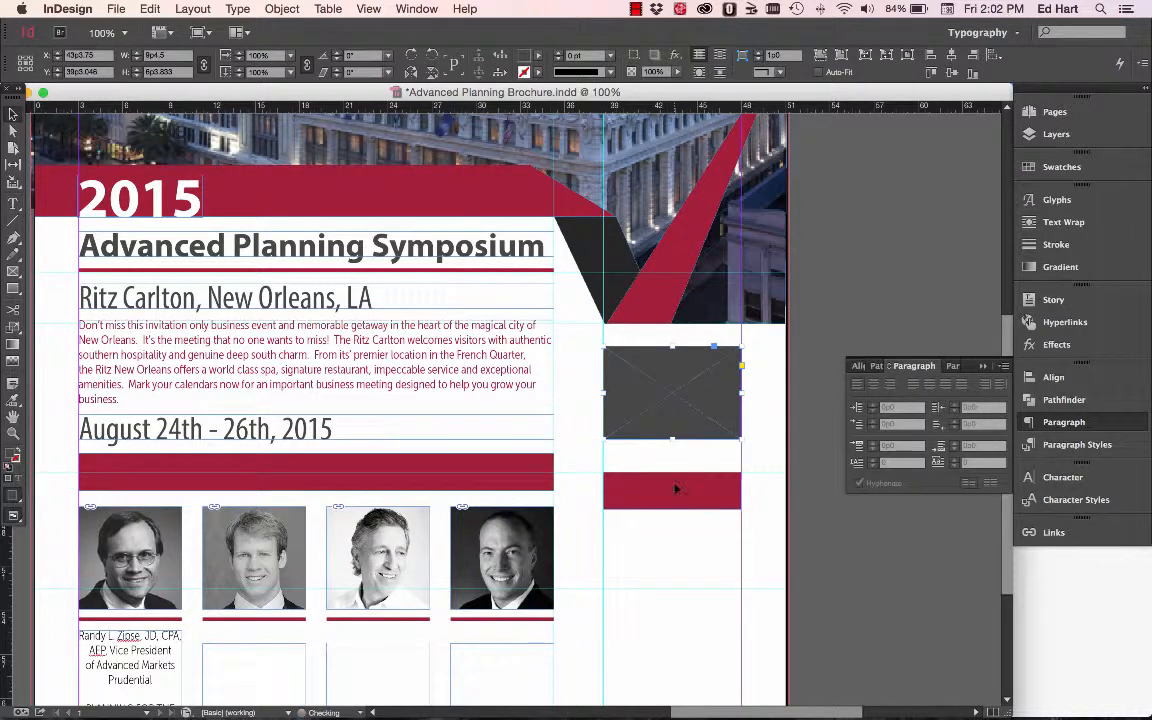
pyautogui.moveTo(675, 489); pyautogui.dragTo(675, 470)
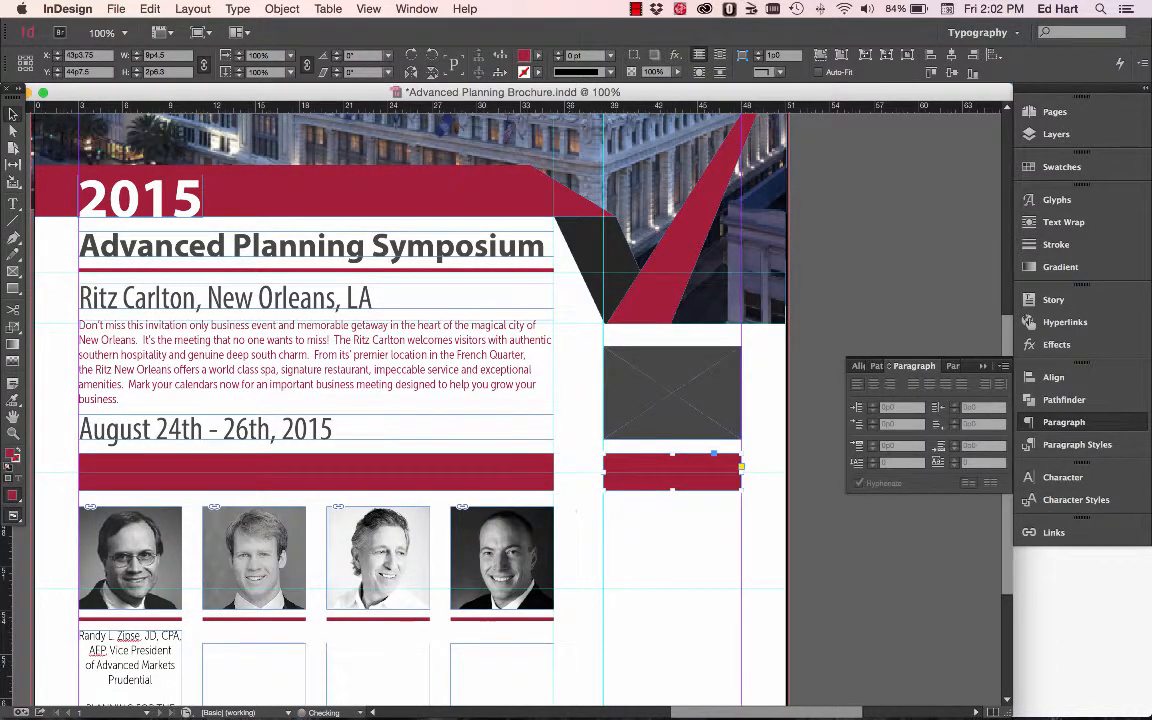
# Select the four speaker photos together with their red rules and nudge them up to Y 50p3.188.
pyautogui.moveTo(59, 521); pyautogui.dragTo(561, 613)
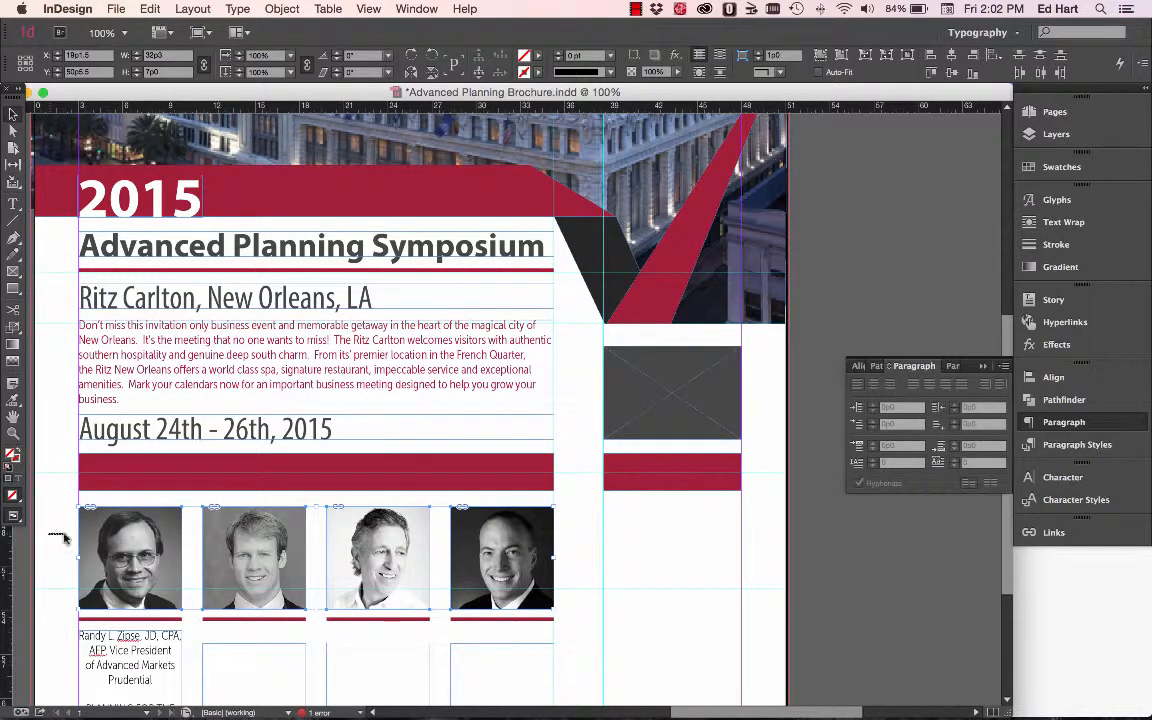
pyautogui.moveTo(49, 534); pyautogui.dragTo(586, 630)
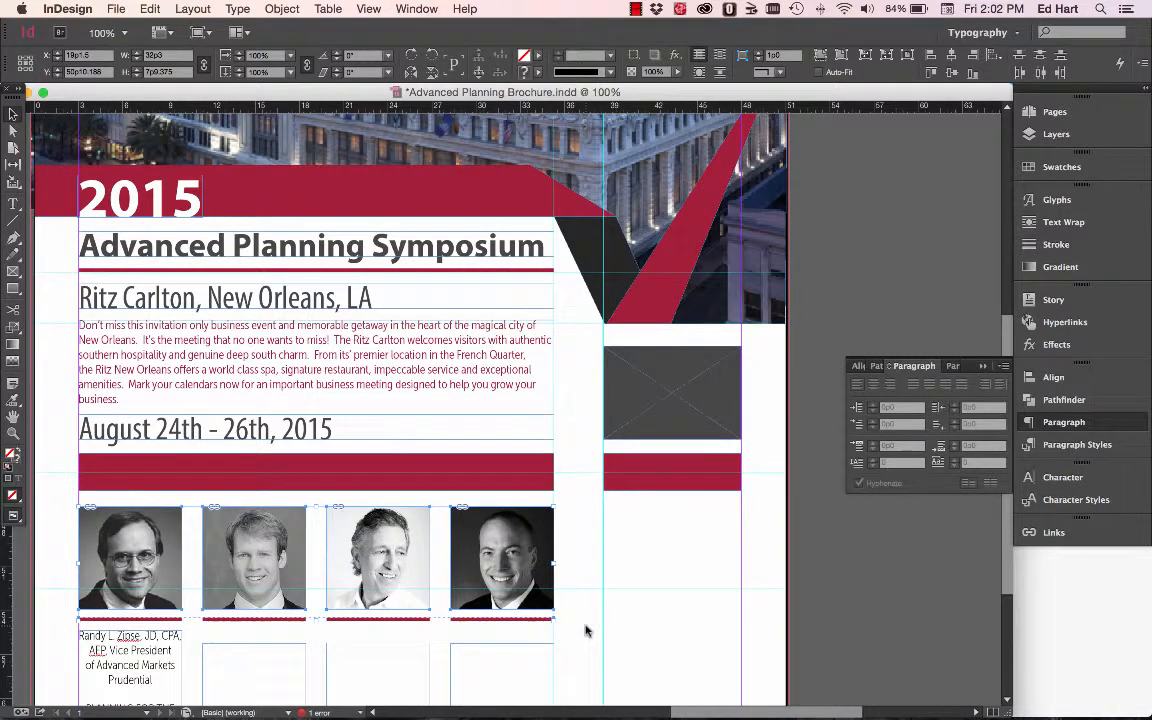
pyautogui.press('Up')
pyautogui.press('Up')
pyautogui.press('Up')
pyautogui.press('Up')
pyautogui.press('Up')
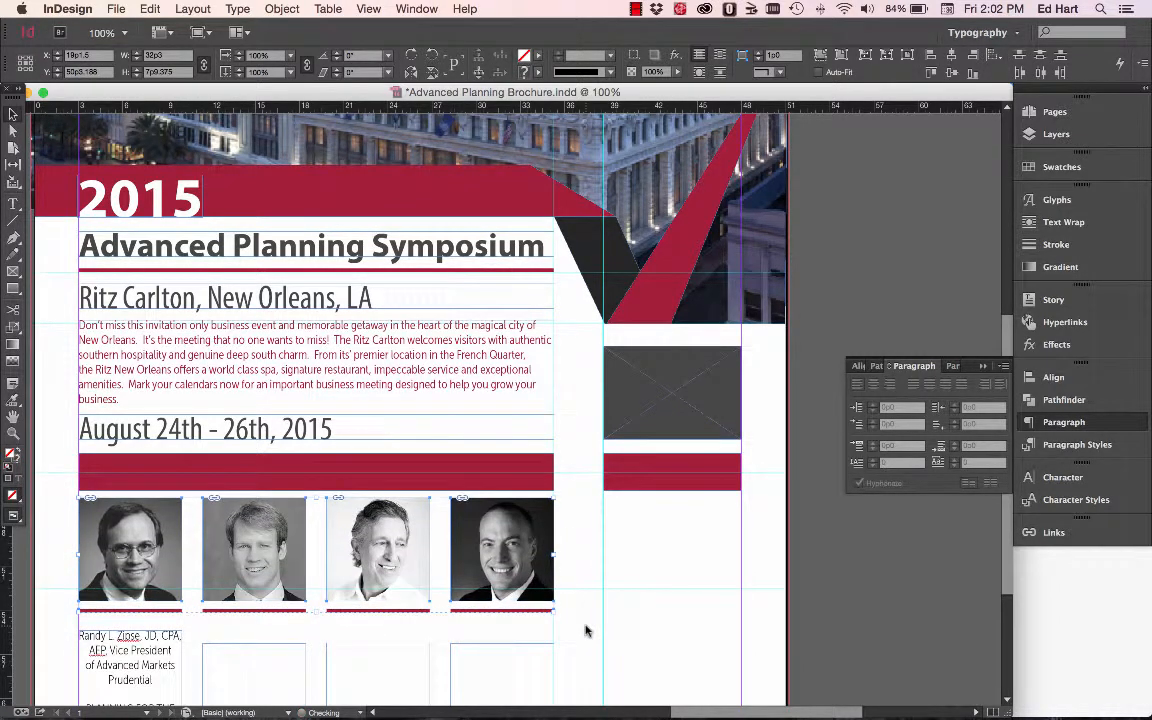
# Extend the first speaker's caption frame upward to 7p7.5 high.
pyautogui.click(140, 640)
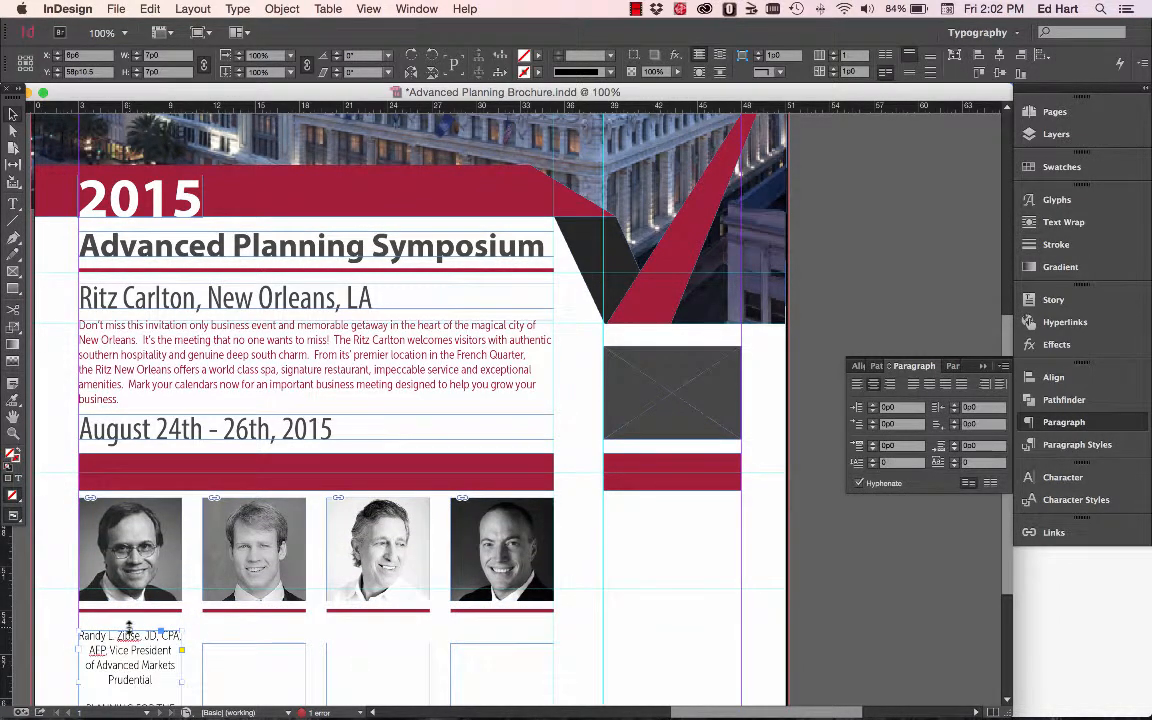
pyautogui.moveTo(129, 628); pyautogui.dragTo(129, 620)
pyautogui.scroll(-5, 75, 594)
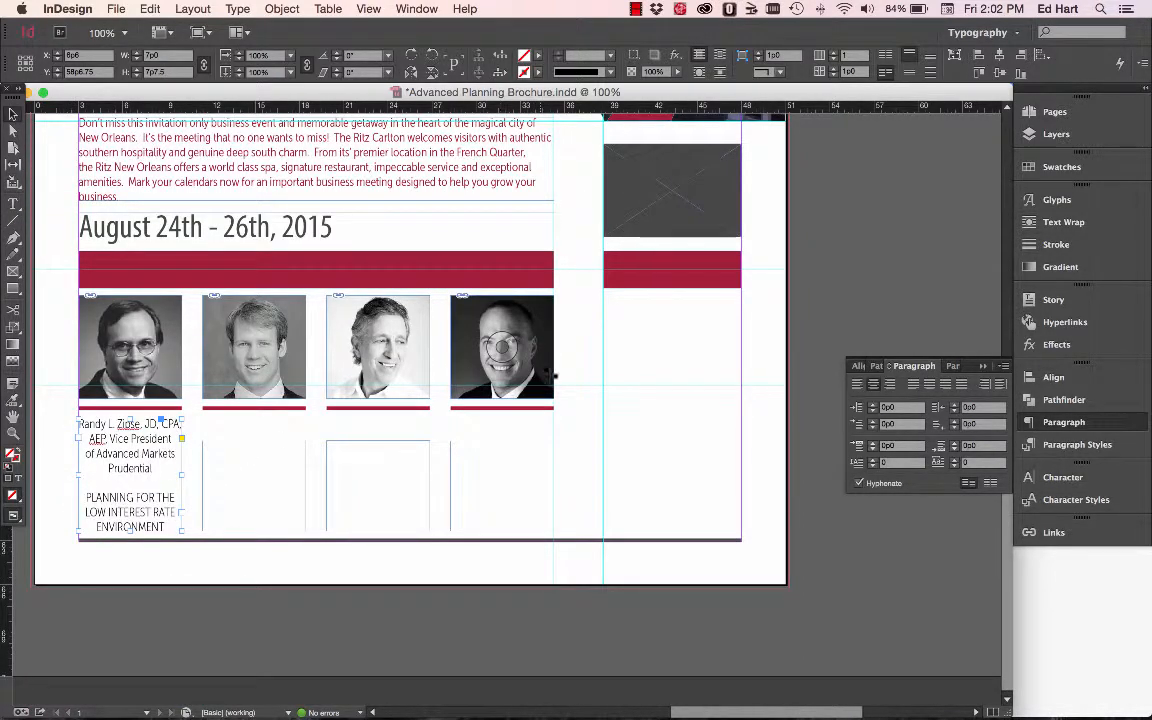
# Nudge the red rules up slightly and enlarge the first caption frame to about 7p9 high just beneath its rule.
pyautogui.moveTo(262, 408); pyautogui.dragTo(265, 408)
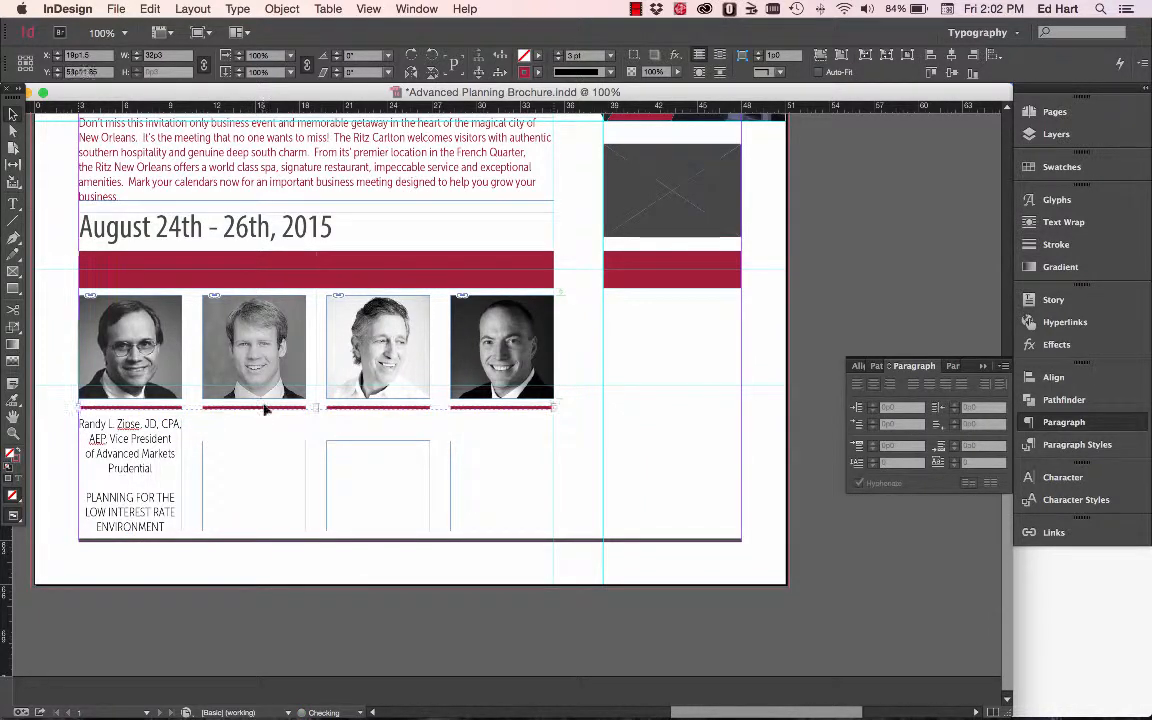
pyautogui.click(130, 418)
pyautogui.moveTo(130, 418); pyautogui.dragTo(131, 418)
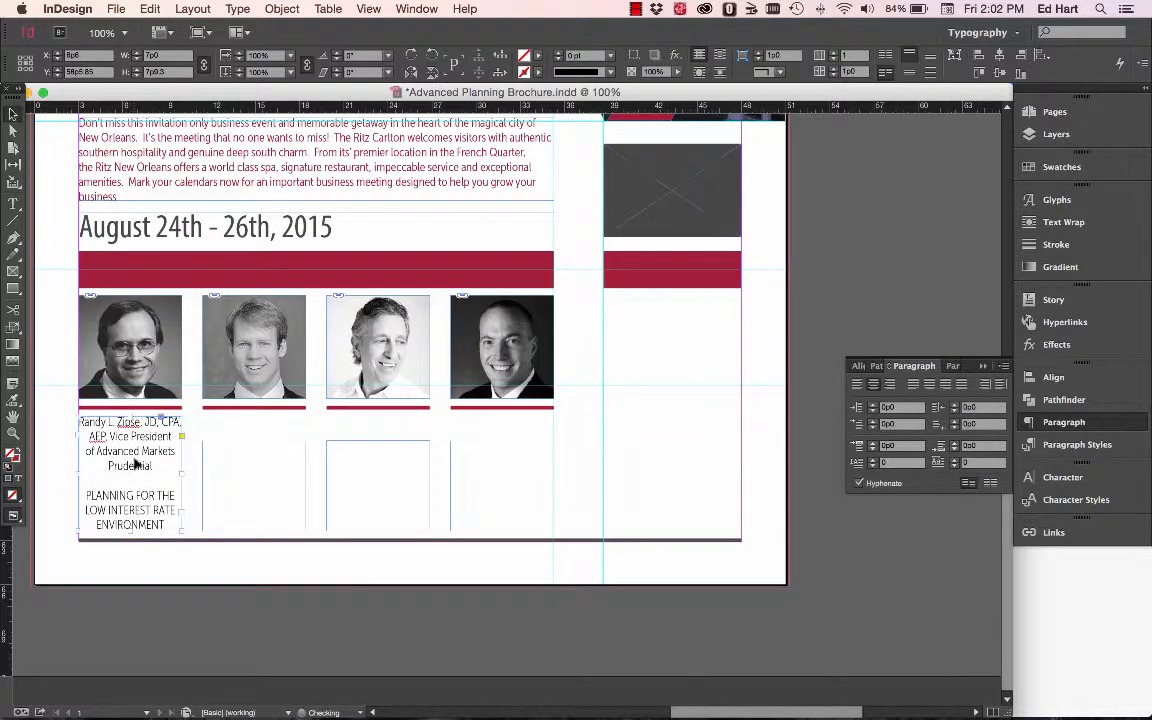
pyautogui.moveTo(134, 463); pyautogui.dragTo(137, 467)
pyautogui.moveTo(130, 530); pyautogui.dragTo(138, 530)
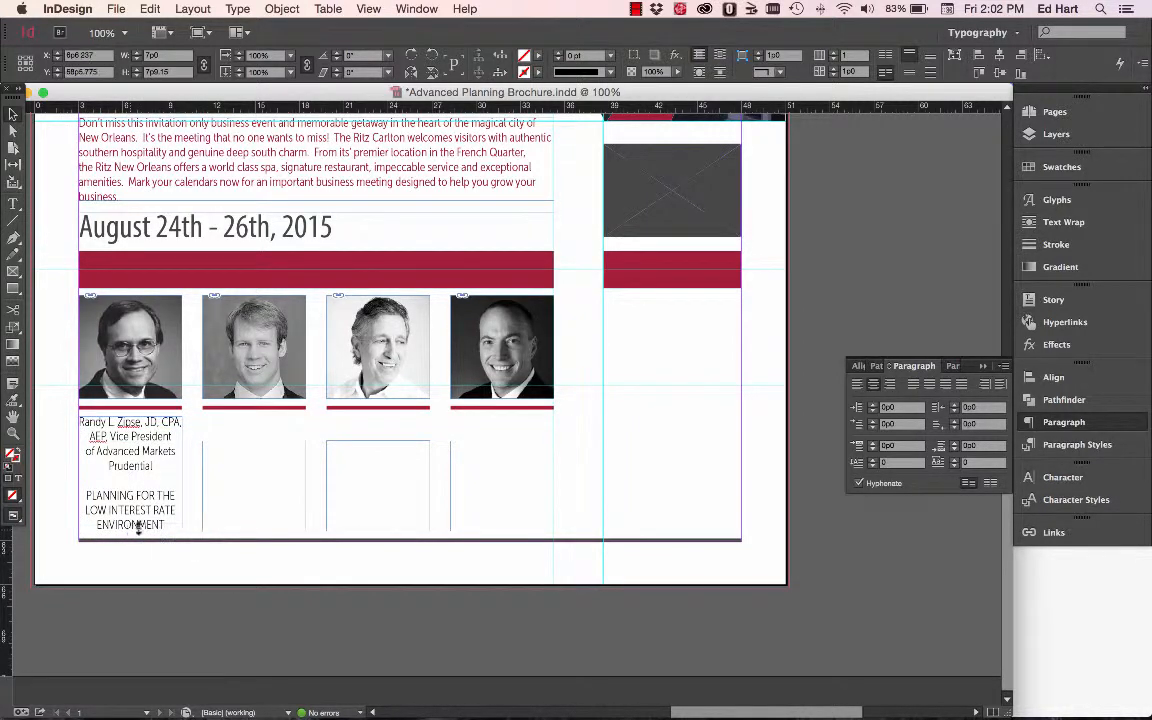
# Select the three empty caption frames and extend them upward to 7p9.3 high, level with the first caption.
pyautogui.click(248, 441)
pyautogui.keyDown('shift'); pyautogui.click(360, 475); pyautogui.keyUp('shift')
pyautogui.keyDown('shift'); pyautogui.click(504, 476); pyautogui.keyUp('shift')
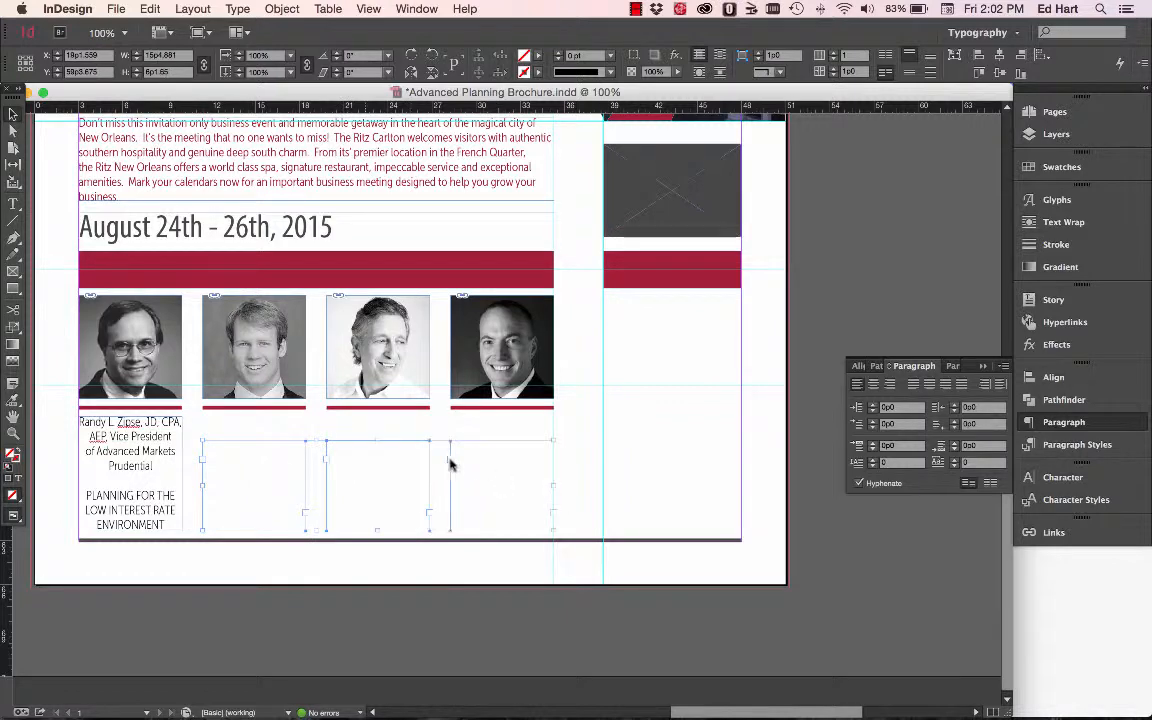
pyautogui.moveTo(378, 440); pyautogui.dragTo(378, 410)
# Switch to the Pages flyer and copy the second speaker's full caption, including the topic ADVANCED MARKETS WHAT'S AHEAD.
pyautogui.press('super+Tab')
pyautogui.press('super+Tab')
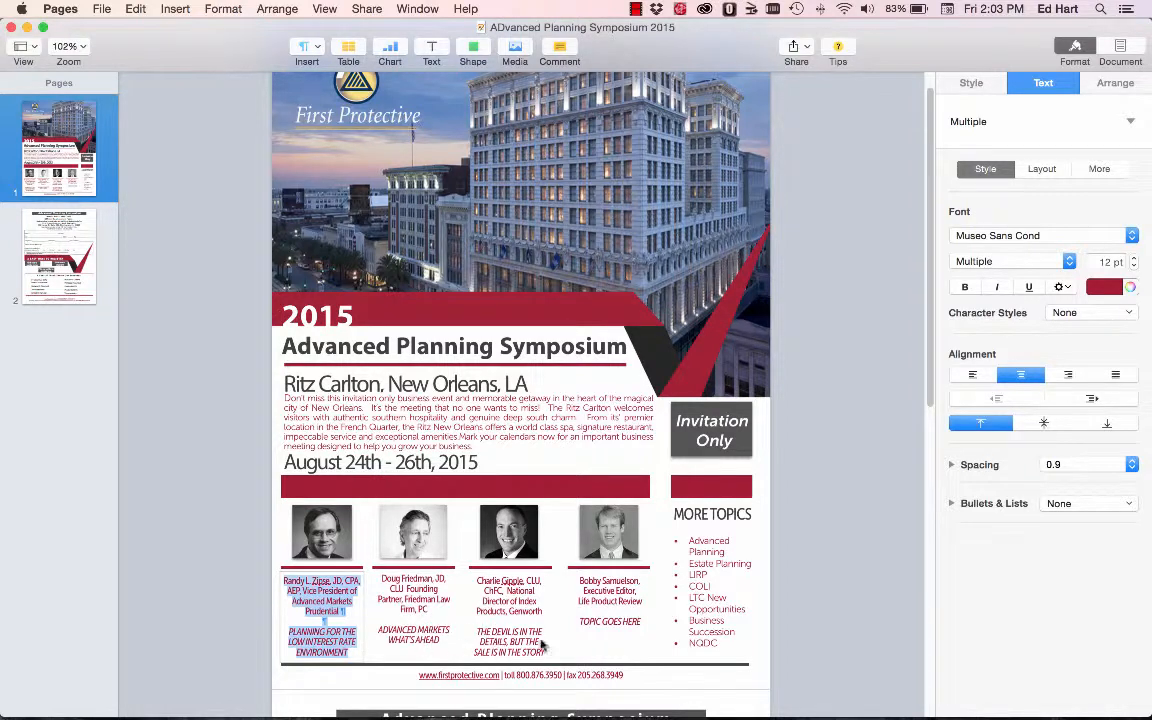
pyautogui.click(395, 590)
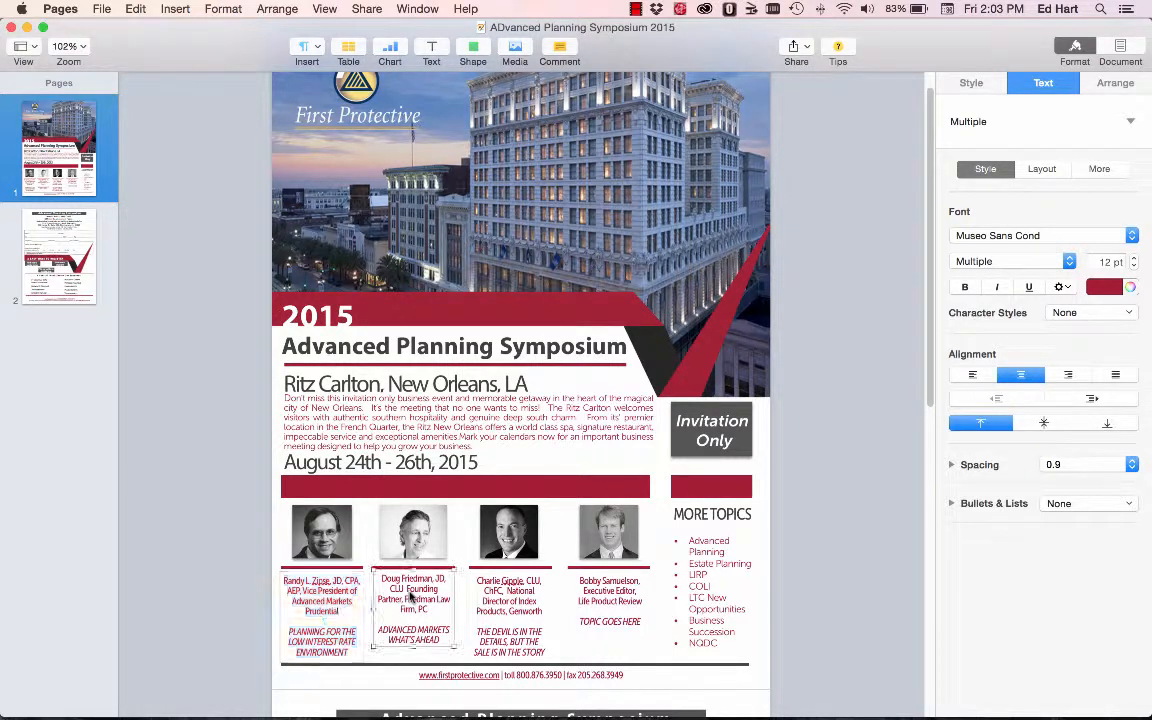
pyautogui.tripleClick(394, 581)
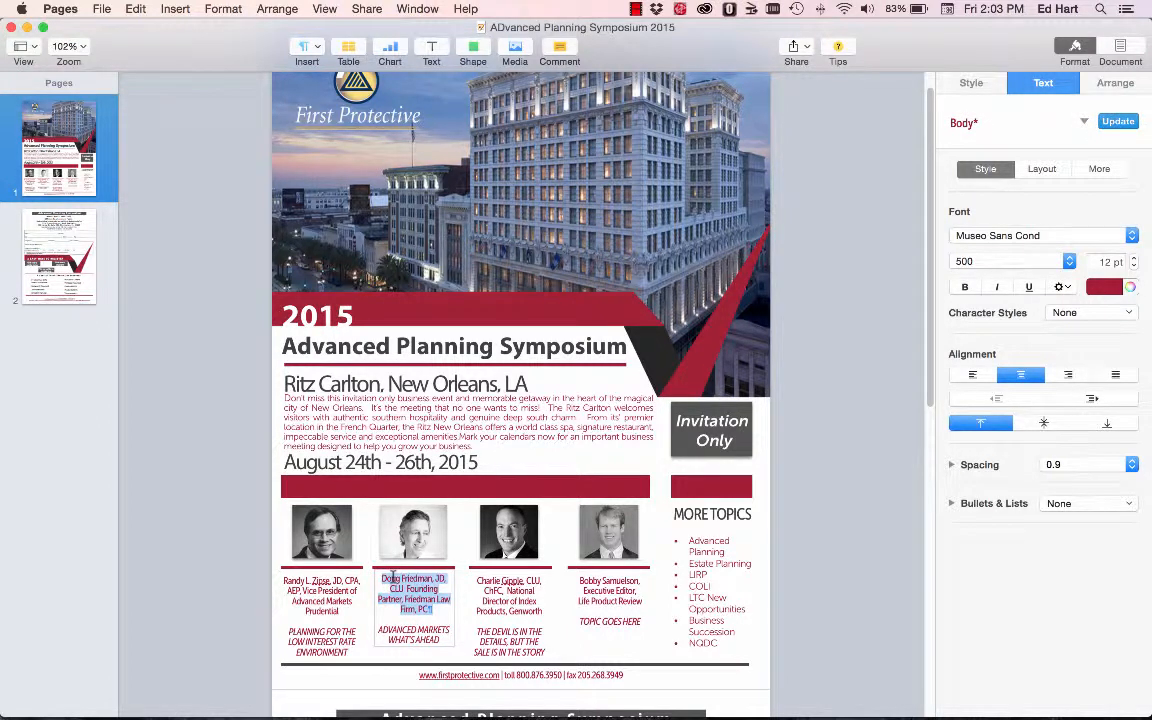
pyautogui.keyDown('shift'); pyautogui.click(450, 638); pyautogui.keyUp('shift')
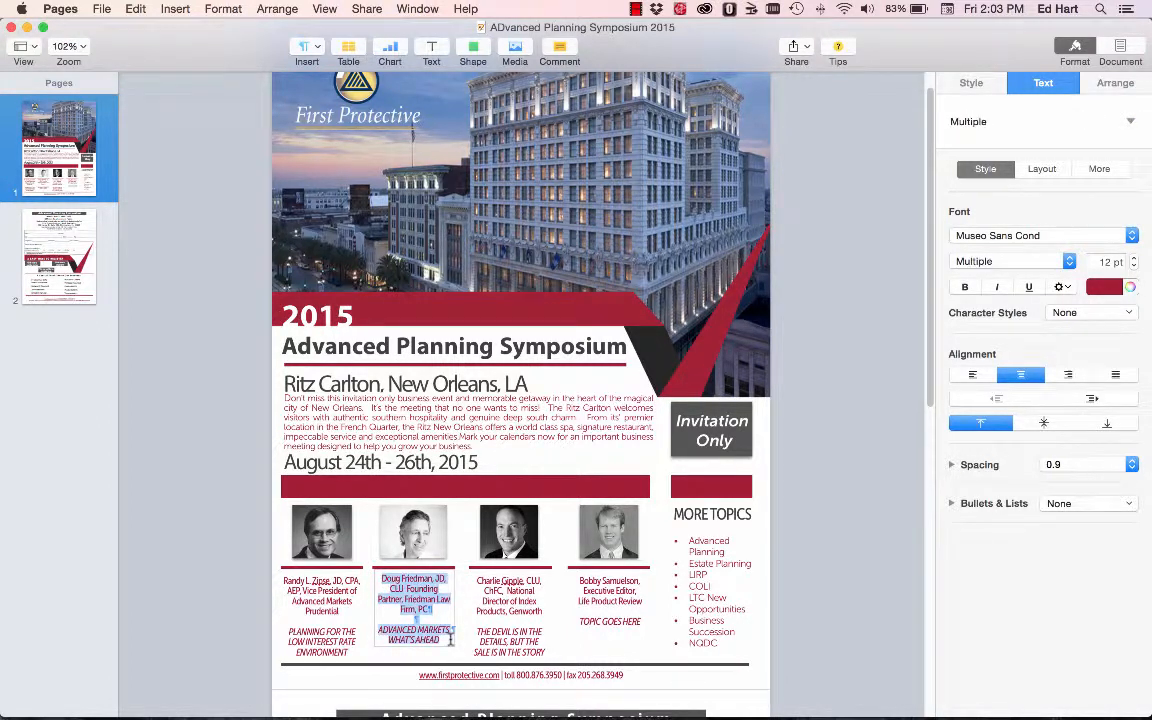
pyautogui.press('super+c')
# Switch back to InDesign and paste the copied caption into the empty frame under the third photo.
pyautogui.press('super+Tab')
pyautogui.click(377, 453)
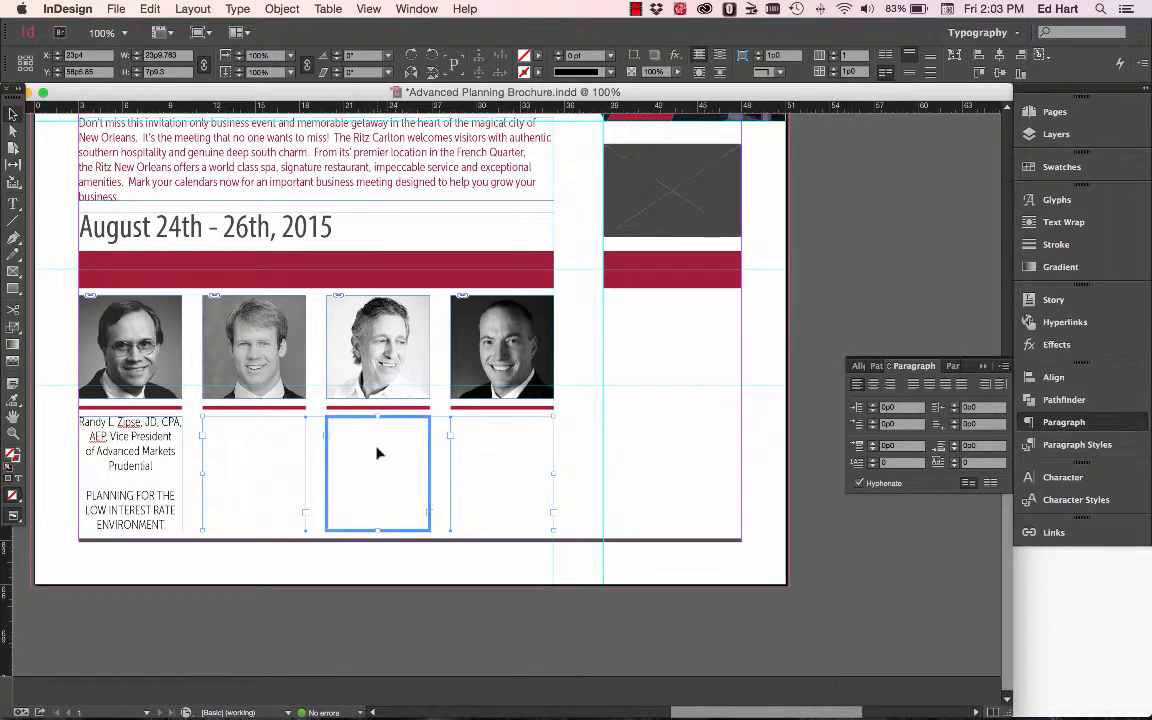
pyautogui.doubleClick(377, 448)
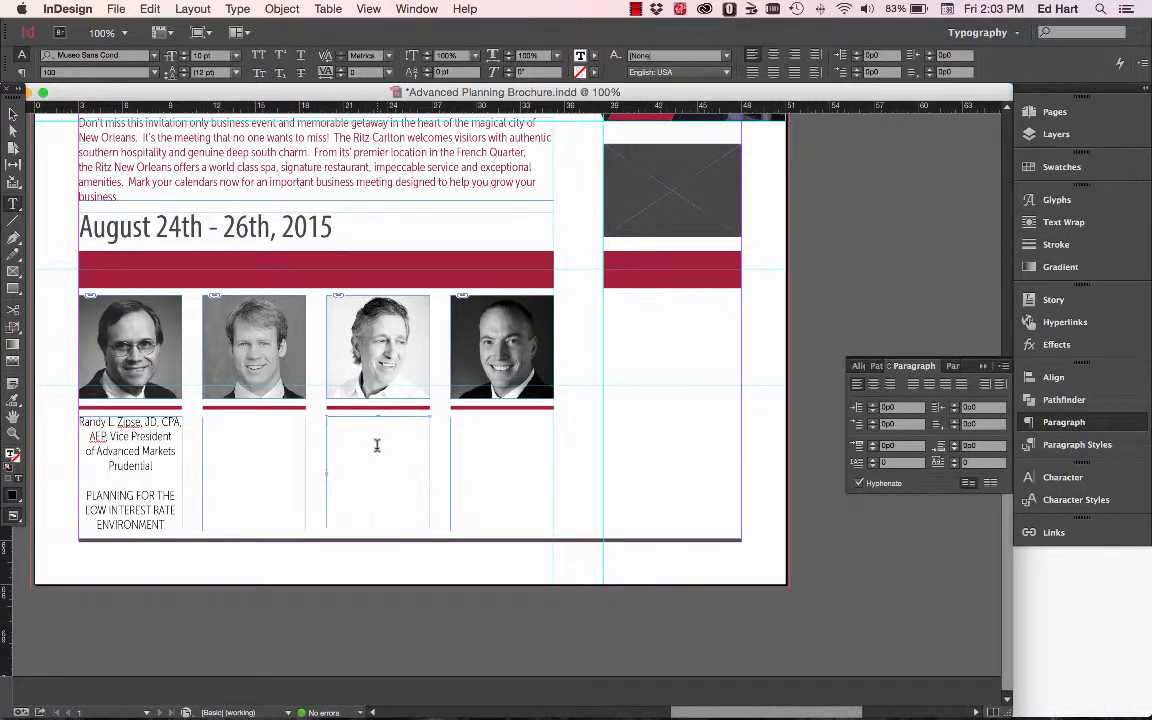
pyautogui.press('super+v')
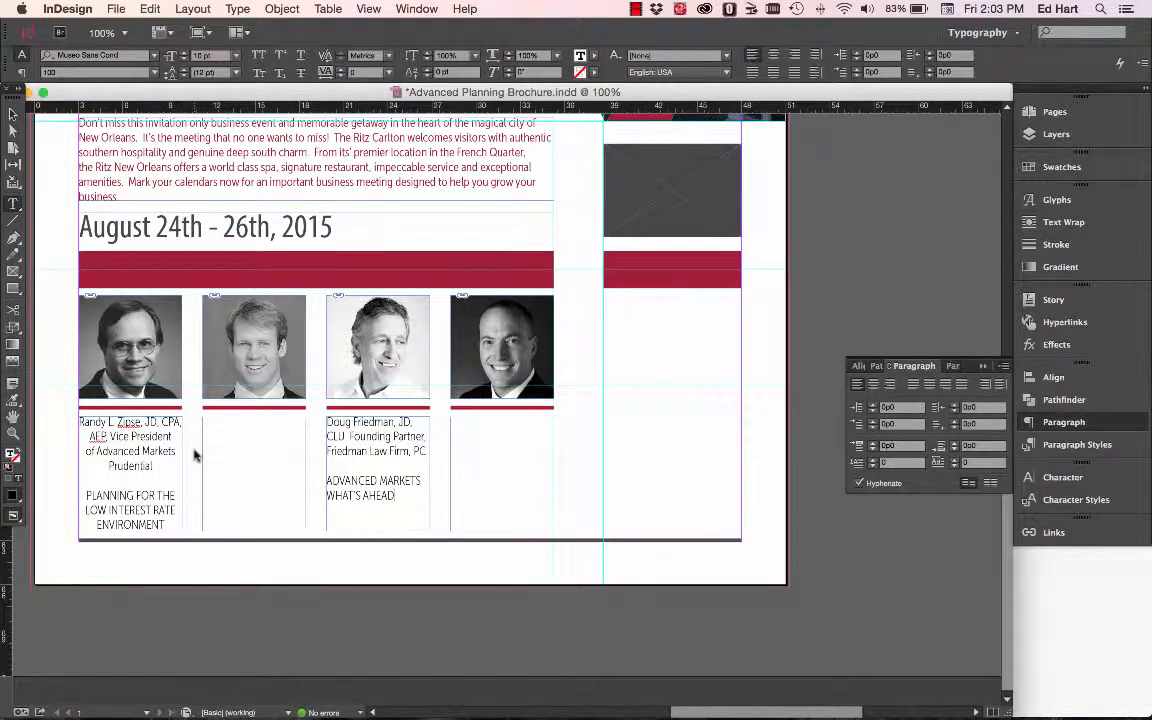
# Switch to Pages and copy the third speaker's full caption, including the topic THE DEVIL IS IN THE DETAILS, BUT THE SALE IS IN THE STORY.
pyautogui.press('super+Tab')
pyautogui.click(508, 598)
pyautogui.click(488, 591)
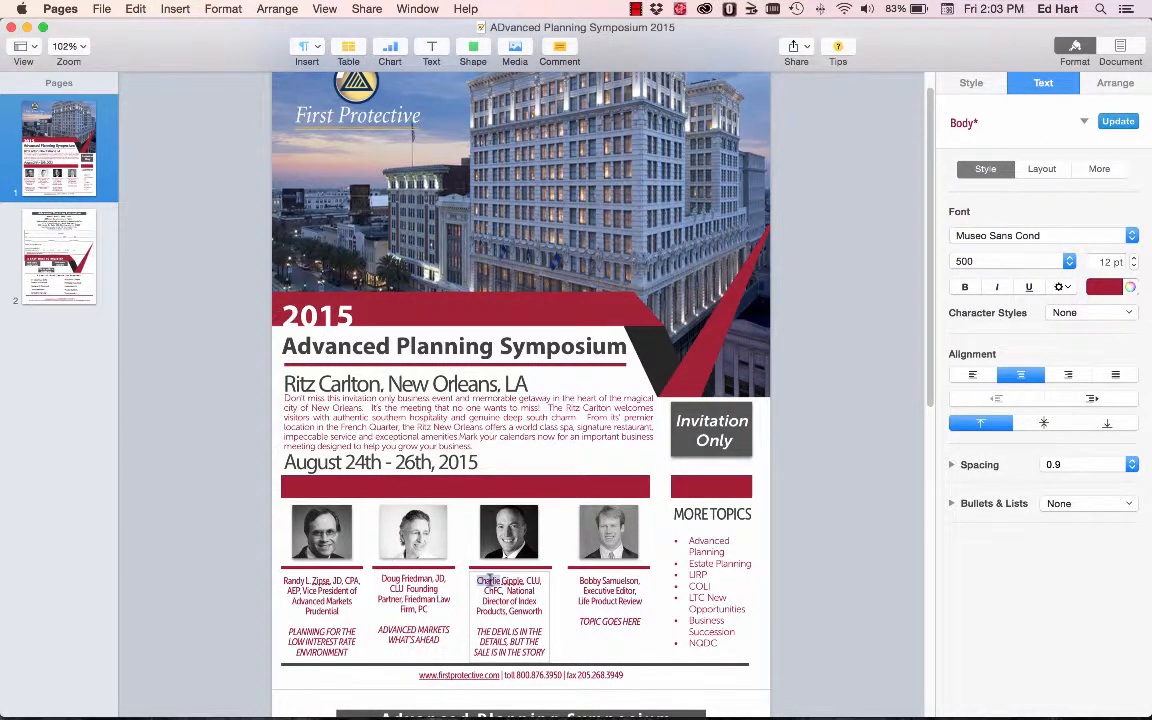
pyautogui.moveTo(490, 581); pyautogui.dragTo(547, 651)
pyautogui.click(548, 651)
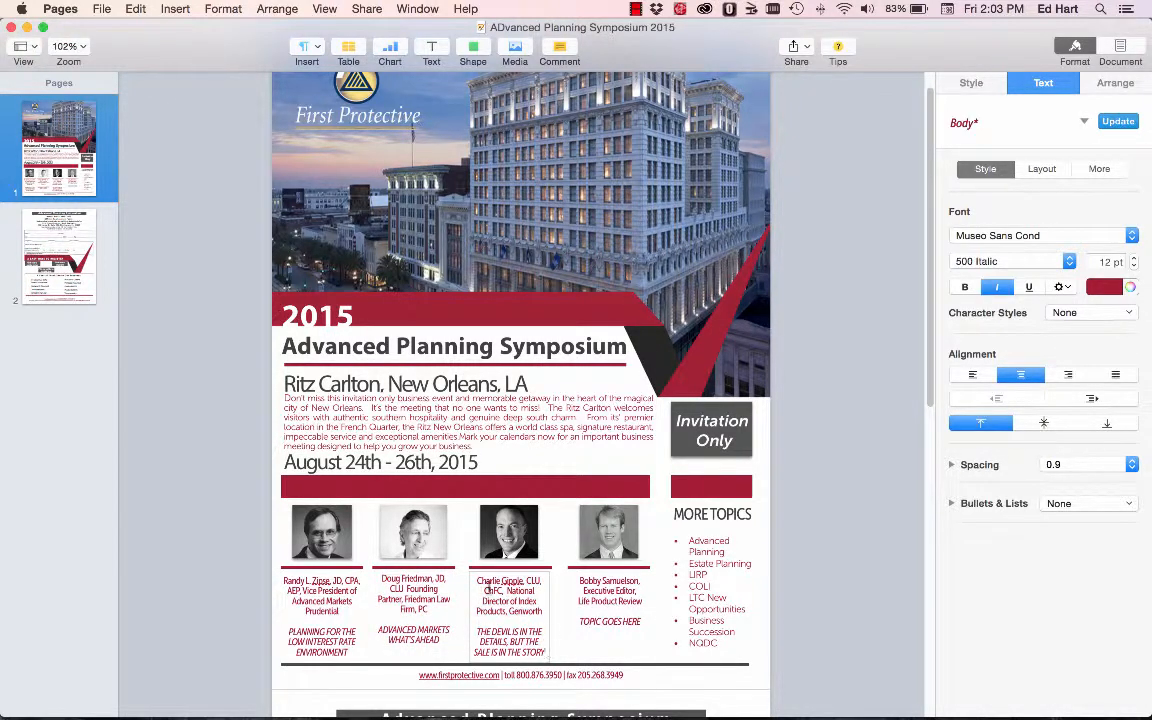
pyautogui.moveTo(477, 580); pyautogui.dragTo(558, 657)
pyautogui.press('super+c')
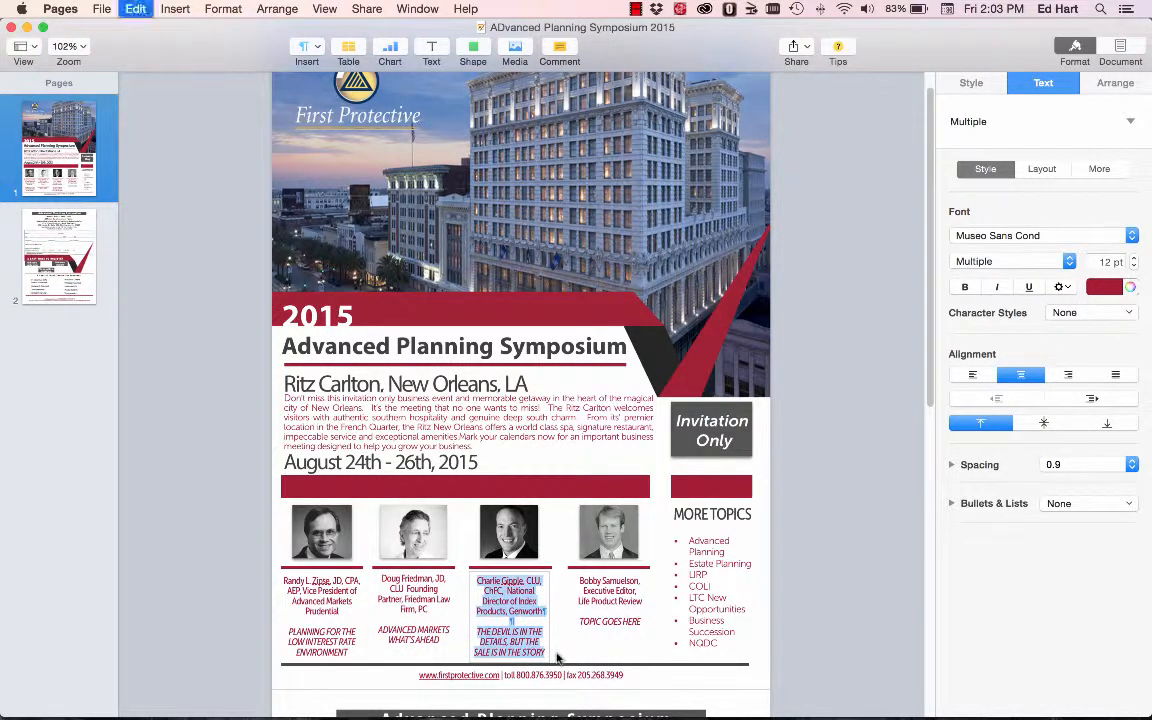
# Return to InDesign and paste the copied caption into the frame under the fourth photo.
pyautogui.press('super+Tab')
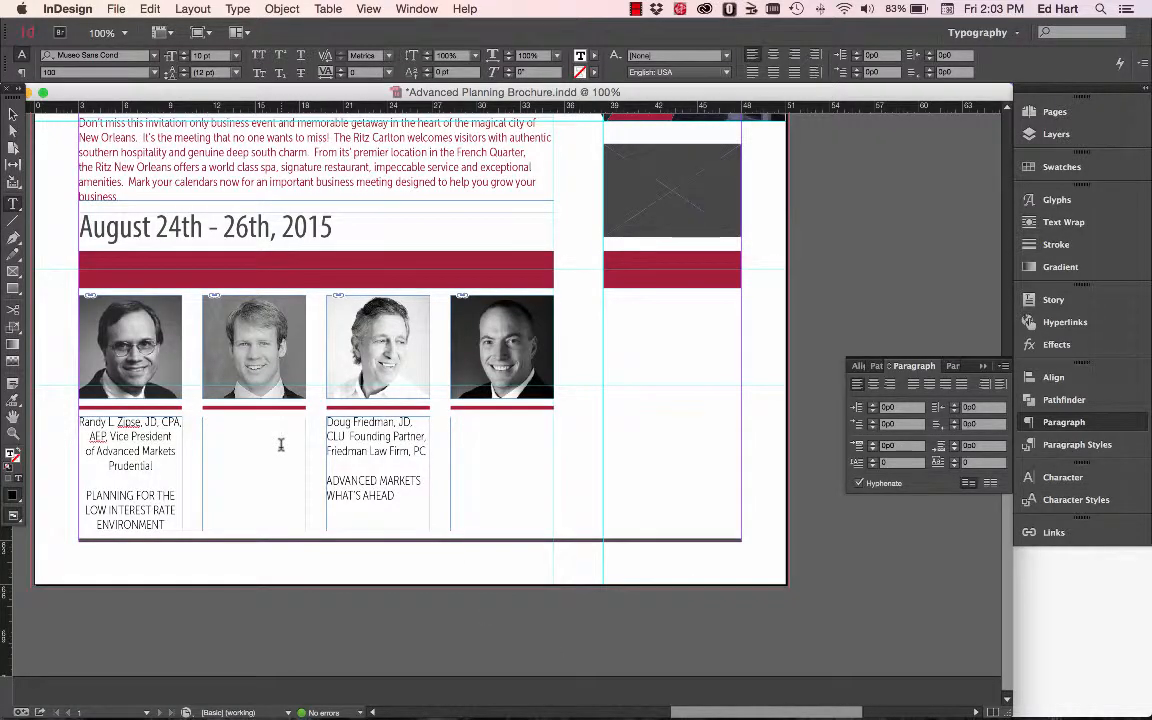
pyautogui.click(507, 451)
pyautogui.press('super+v')
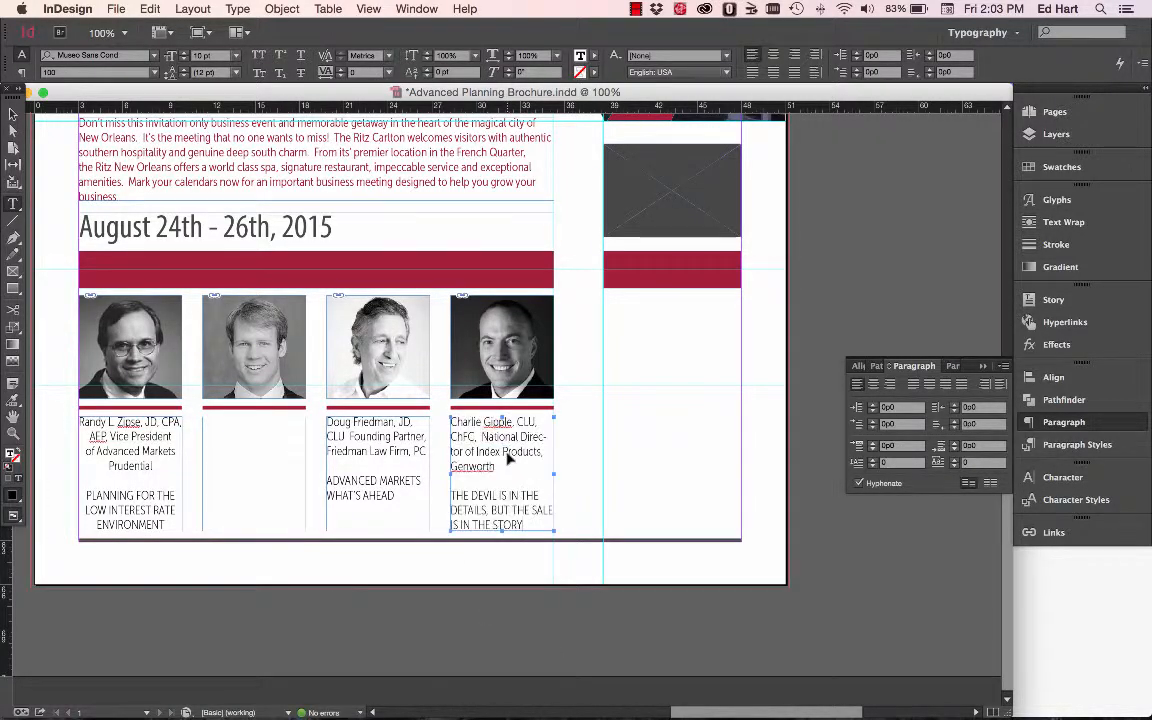
# Copy the fourth speaker's caption, including TOPIC GOES HERE, from the Pages flyer and paste it into the empty frame under InDesign's second photo.
pyautogui.press('super+Tab')
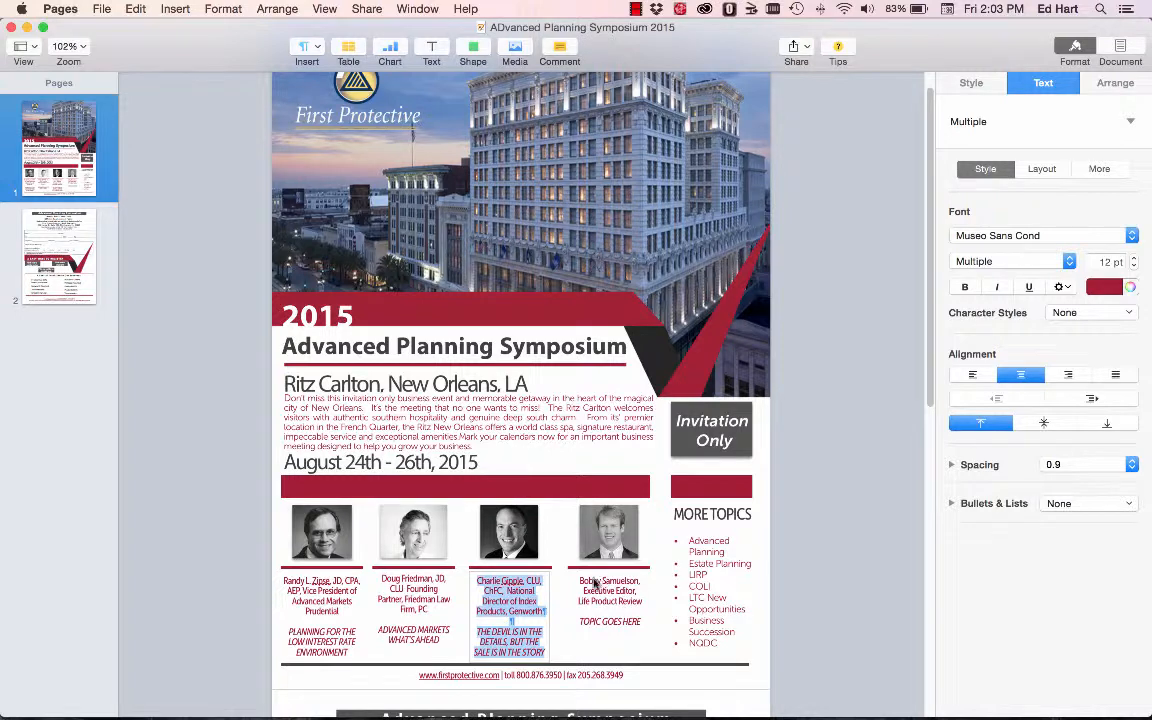
pyautogui.click(594, 583)
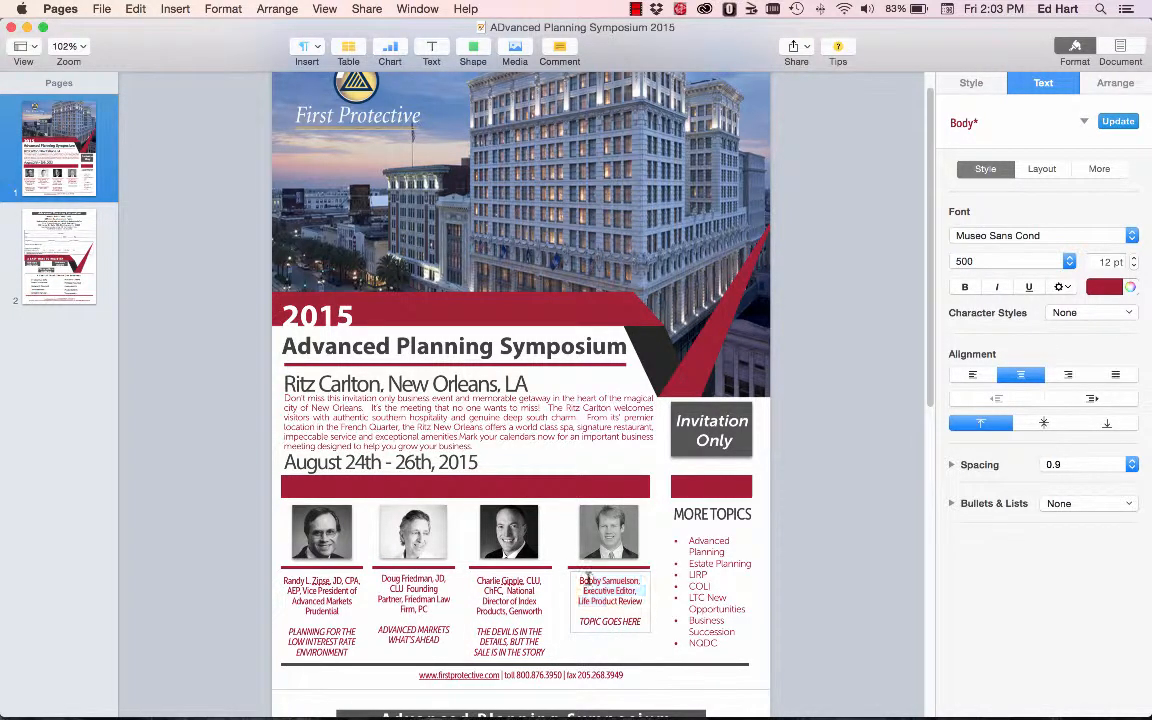
pyautogui.moveTo(588, 579); pyautogui.dragTo(641, 621)
pyautogui.press('super+Tab')
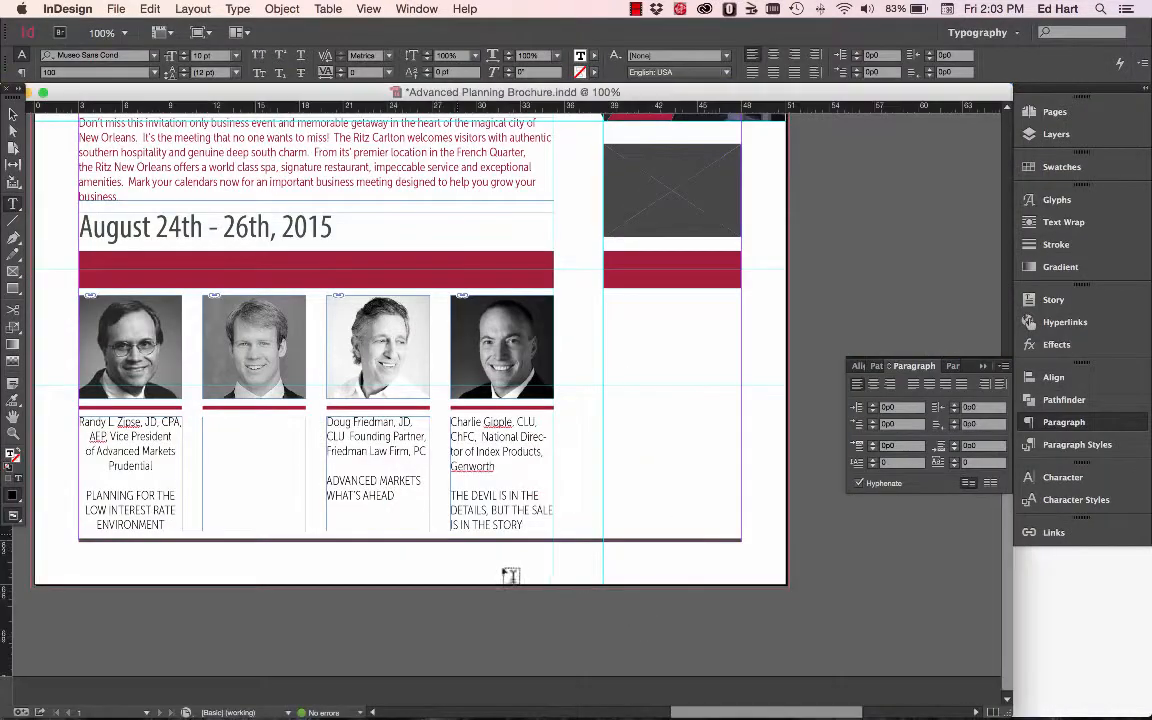
pyautogui.click(240, 418)
pyautogui.press('super+v')
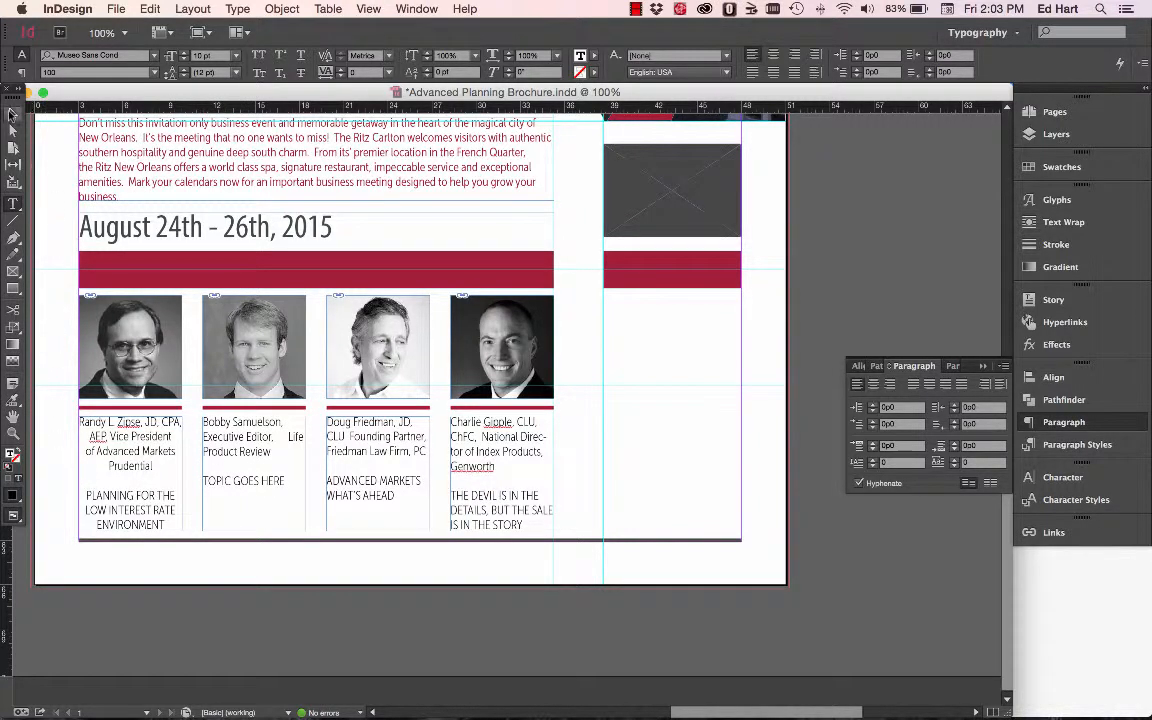
# Select all four speaker caption frames and center-align their text.
pyautogui.click(11, 114)
pyautogui.moveTo(52, 436); pyautogui.dragTo(515, 499)
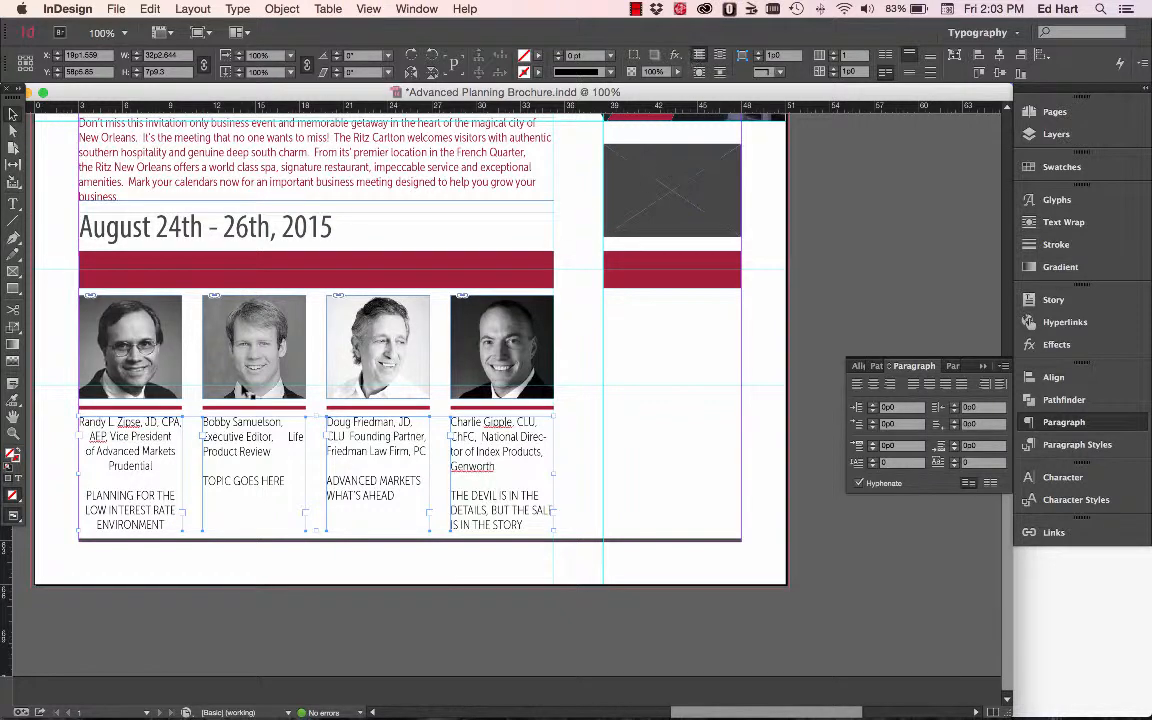
pyautogui.click(872, 386)
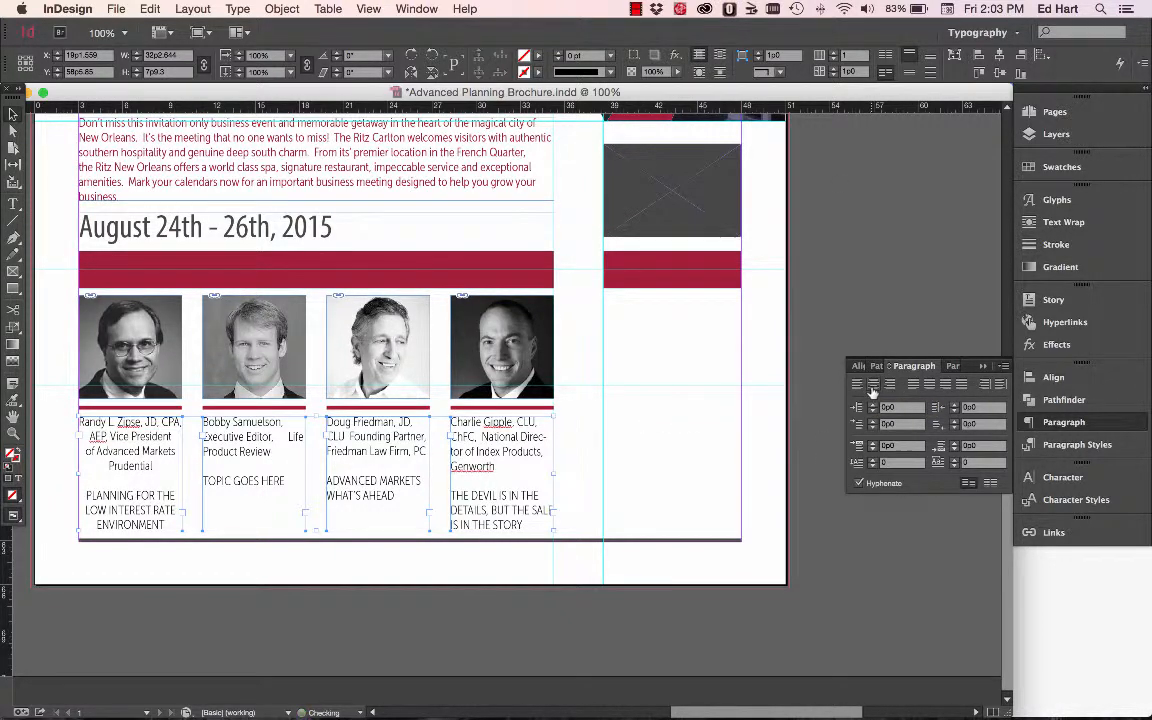
pyautogui.click(602, 453)
# Set the font size of all four speaker captions to 10 pt.
pyautogui.moveTo(63, 465); pyautogui.dragTo(440, 506)
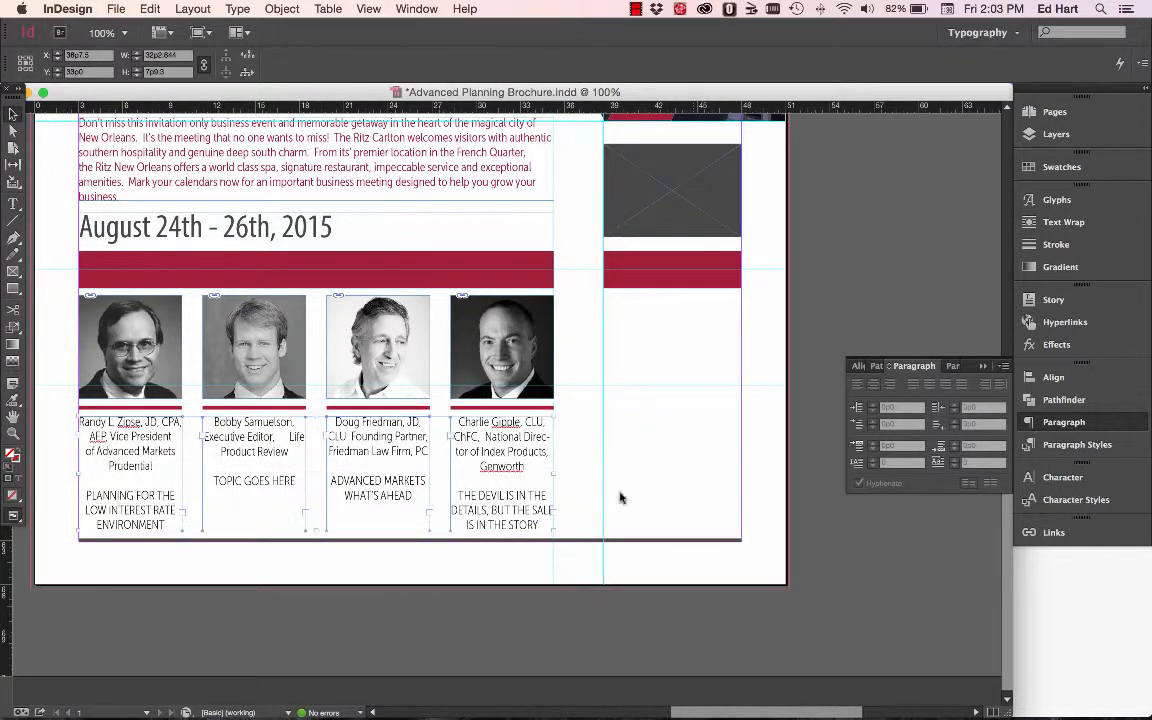
pyautogui.click(1063, 478)
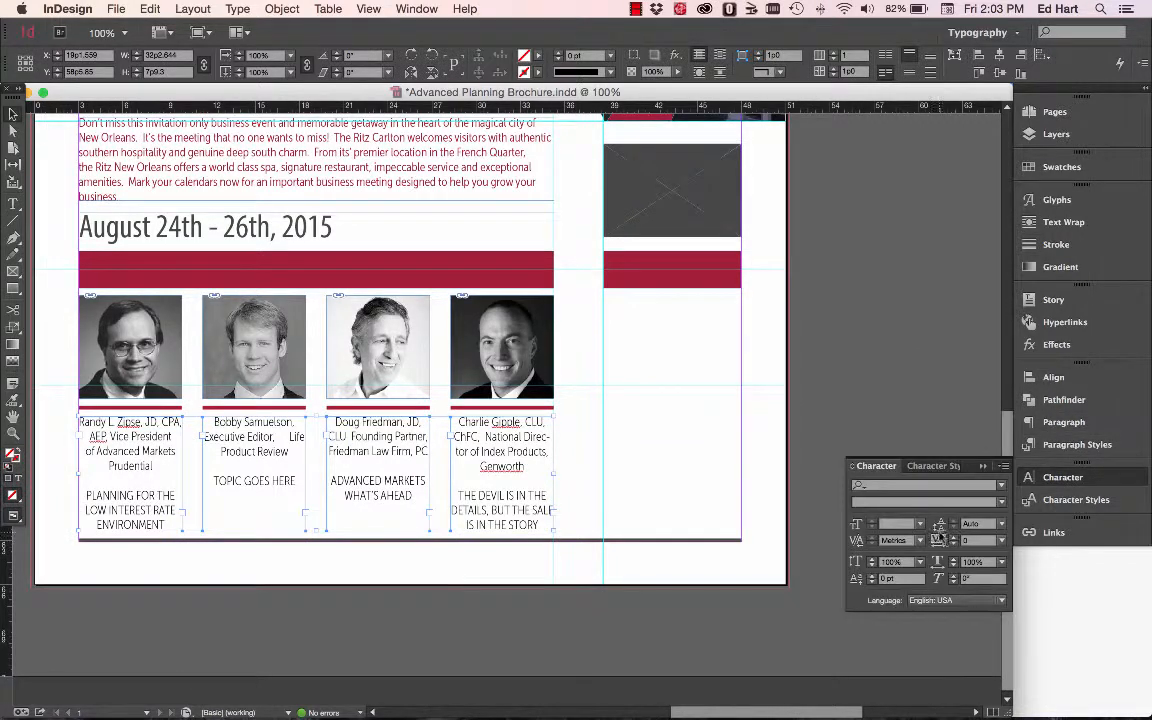
pyautogui.click(920, 523)
pyautogui.click(905, 350)
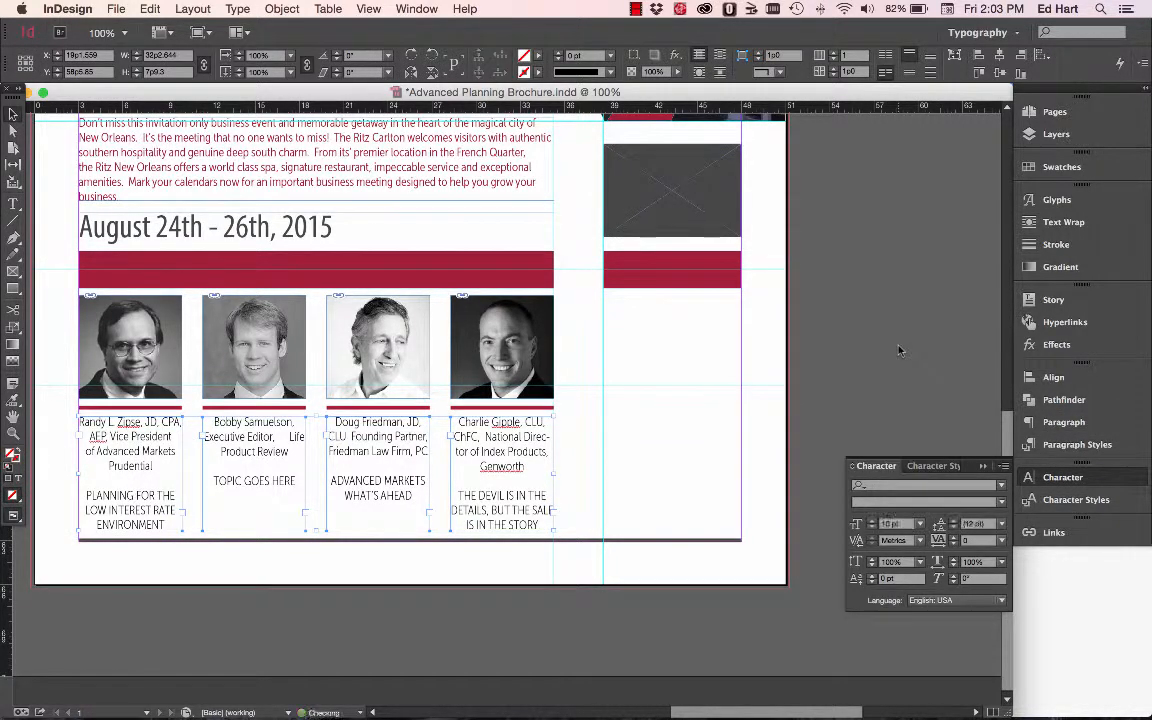
pyautogui.click(748, 433)
# Compare with the Pages flyer, return to InDesign and color the text of all four speaker captions PANTONE 201 C.
pyautogui.press('super+Tab')
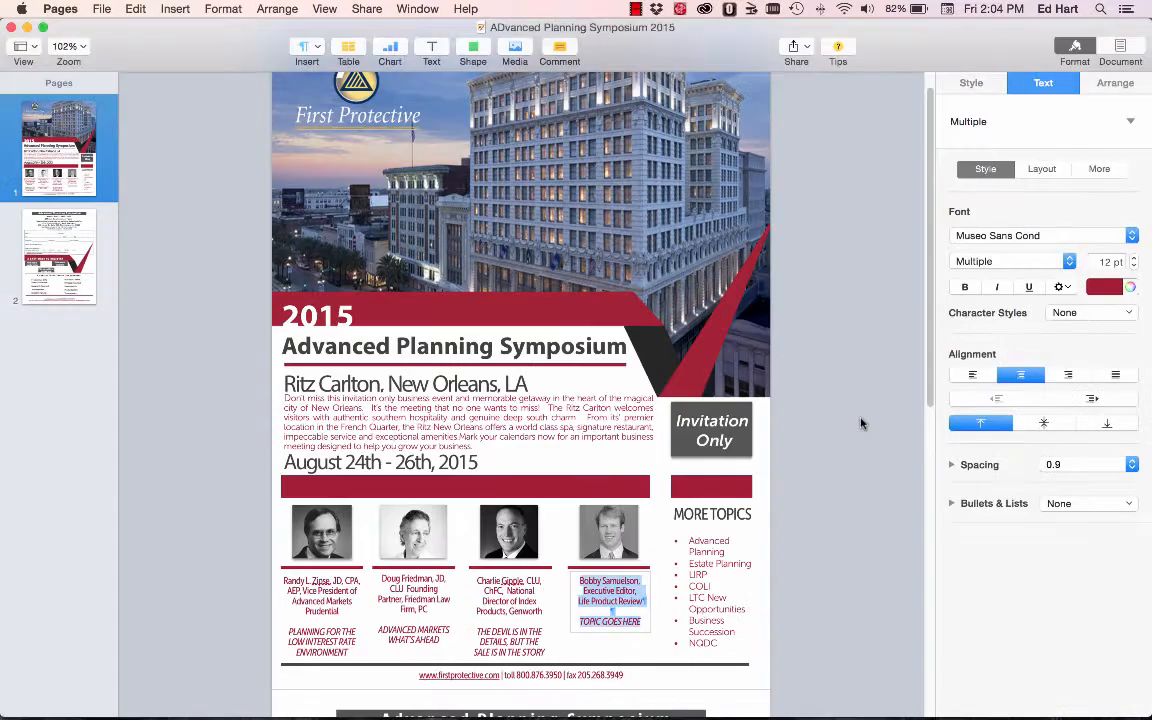
pyautogui.press('super+Tab')
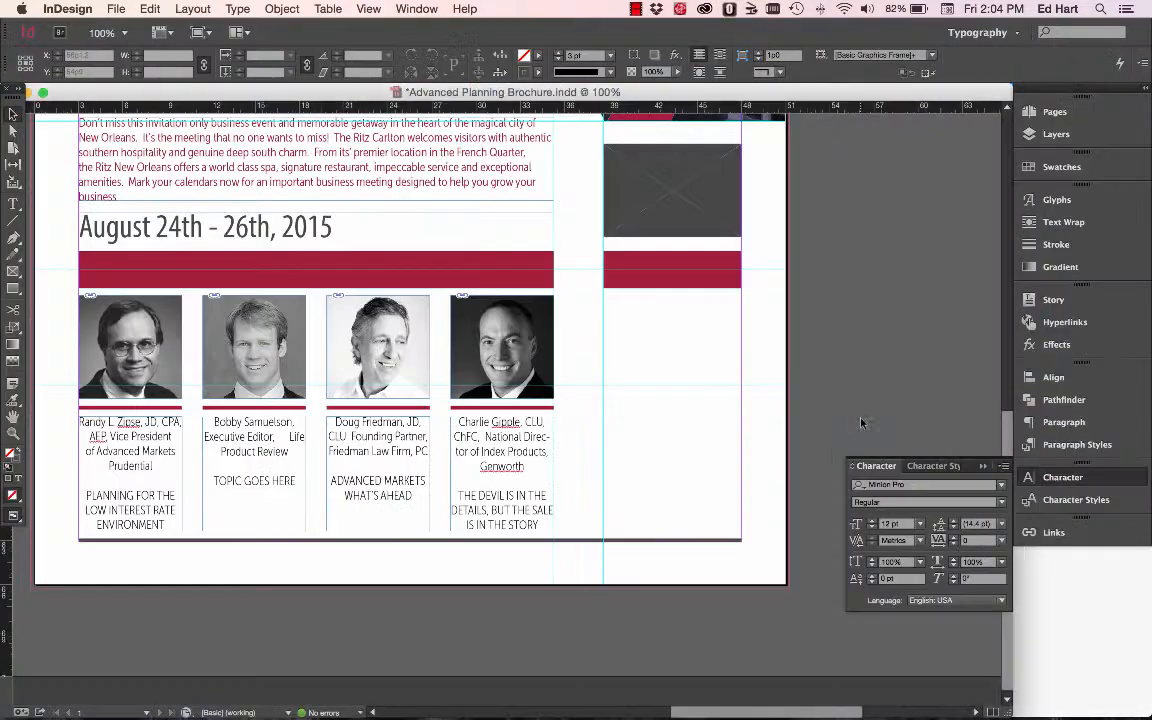
pyautogui.moveTo(60, 445); pyautogui.dragTo(455, 398)
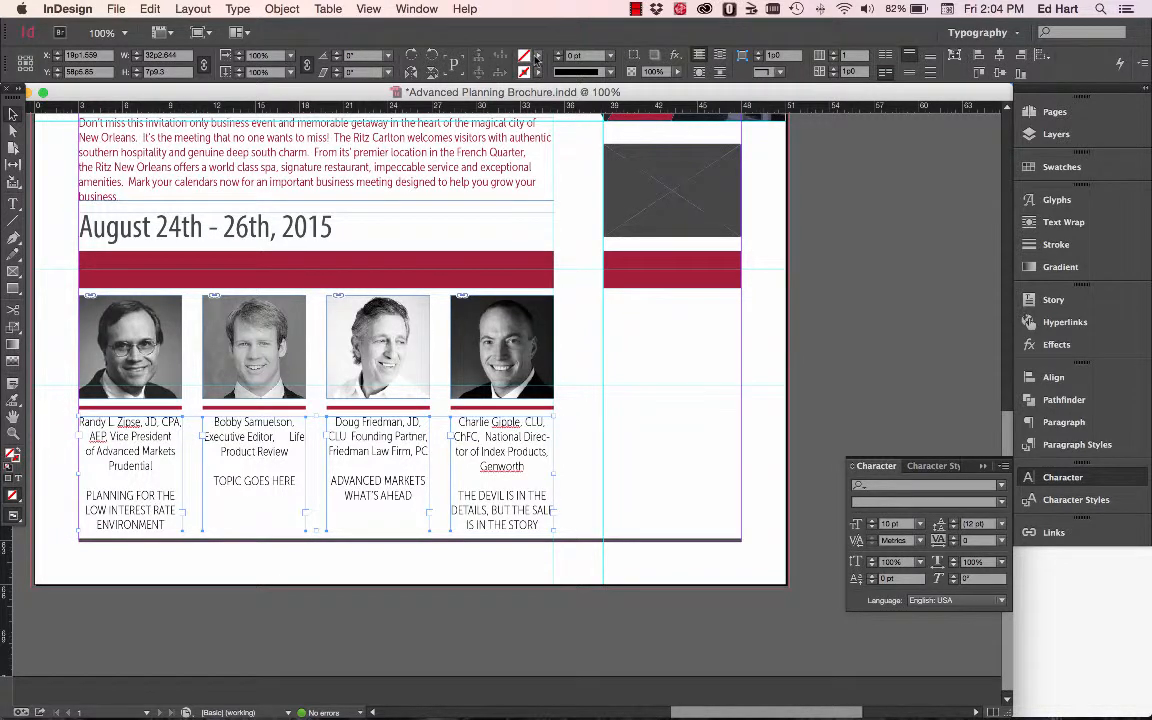
pyautogui.click(537, 60)
pyautogui.click(425, 73)
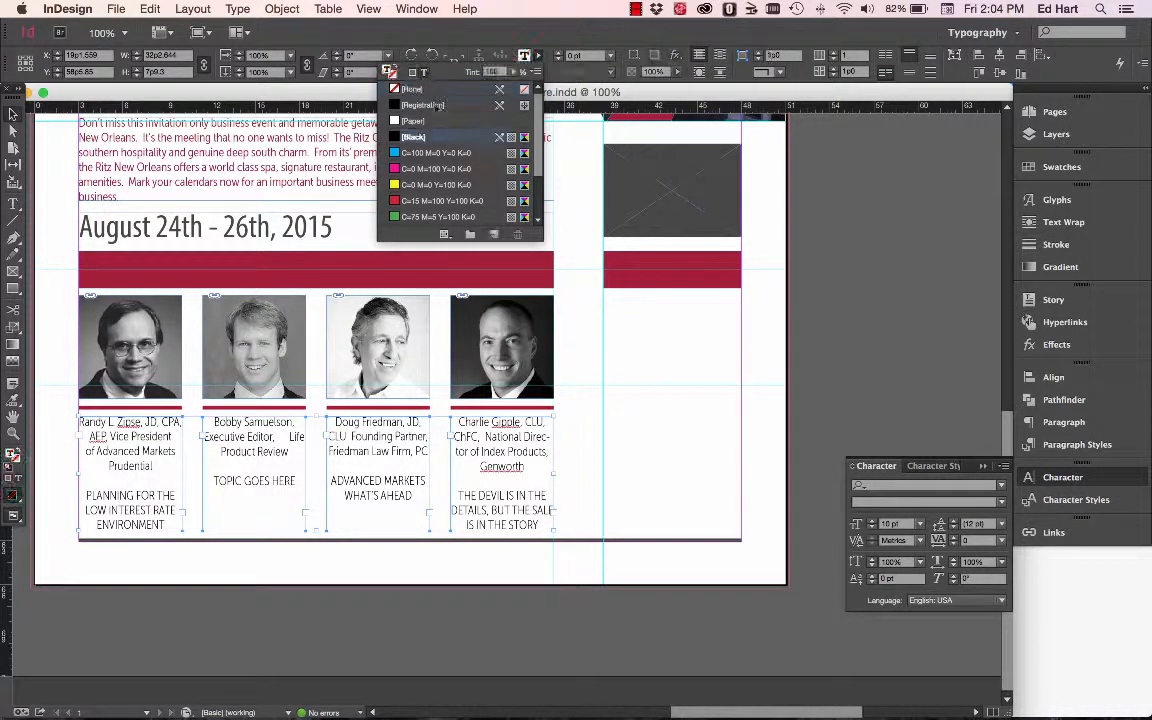
pyautogui.scroll(-2, 460, 170)
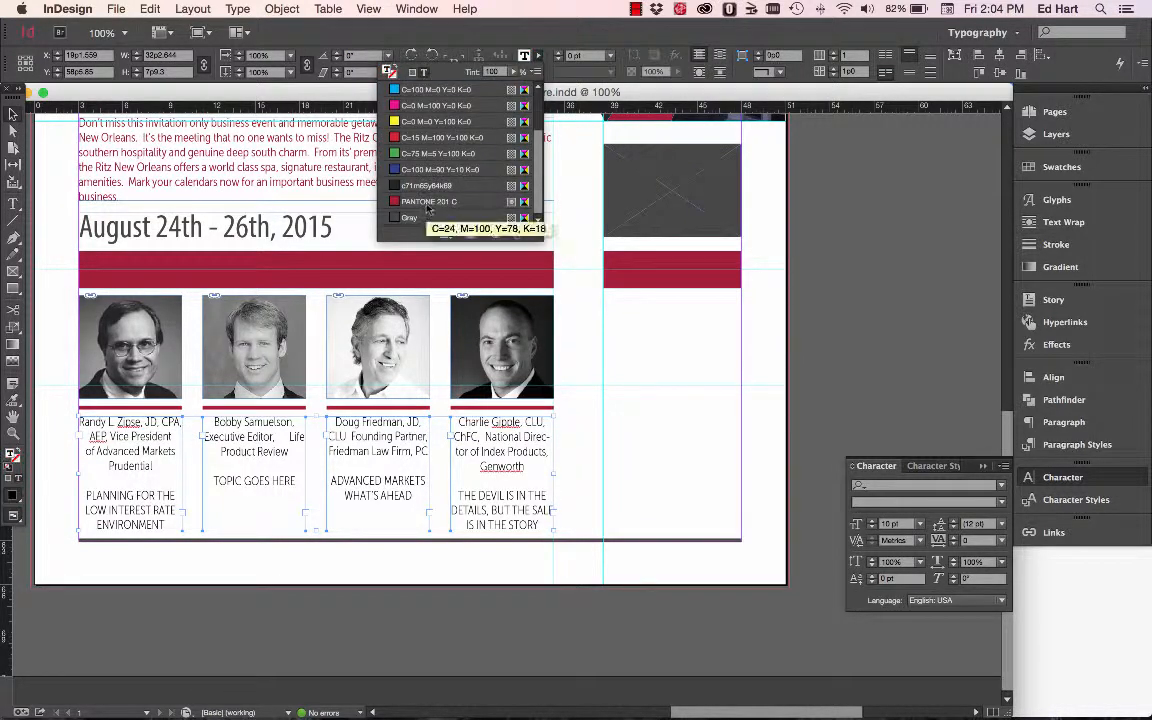
pyautogui.click(428, 203)
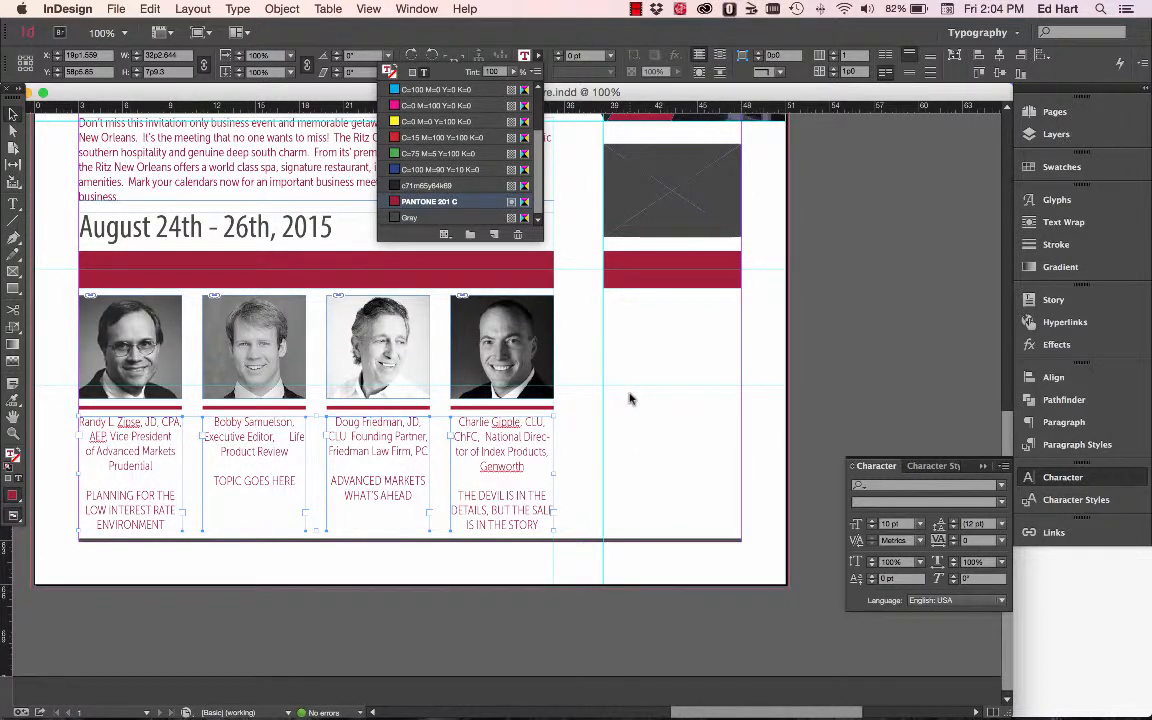
pyautogui.press('super+Tab')
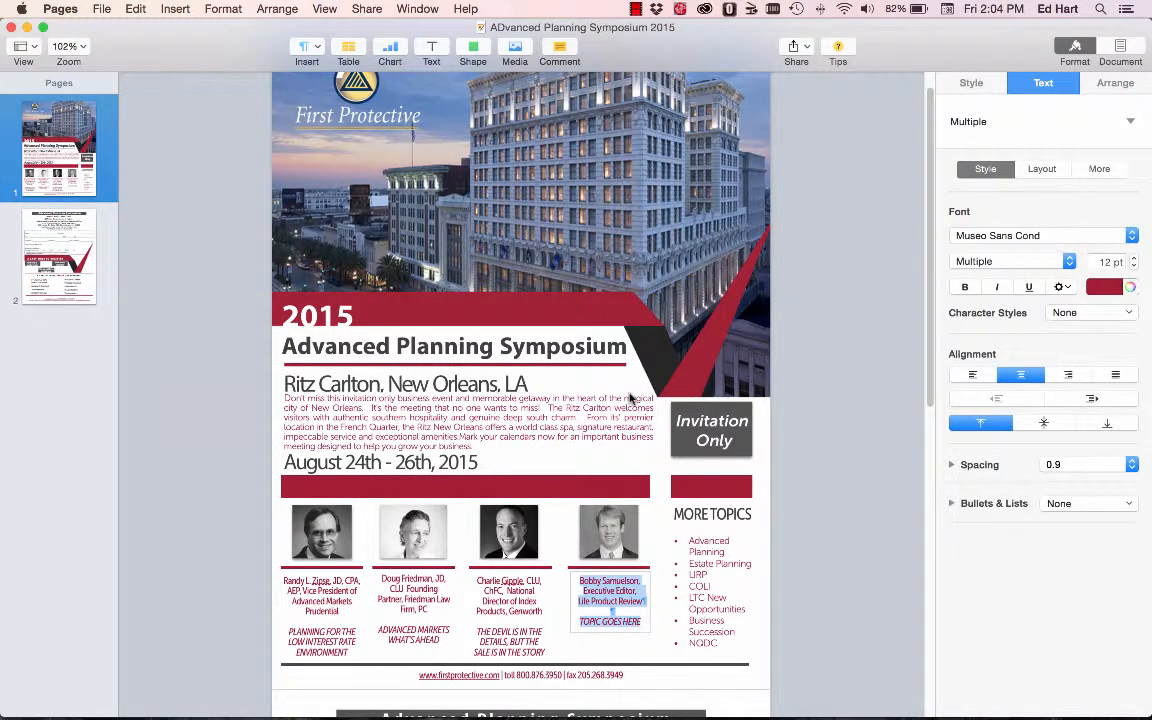
pyautogui.press('super+Tab')
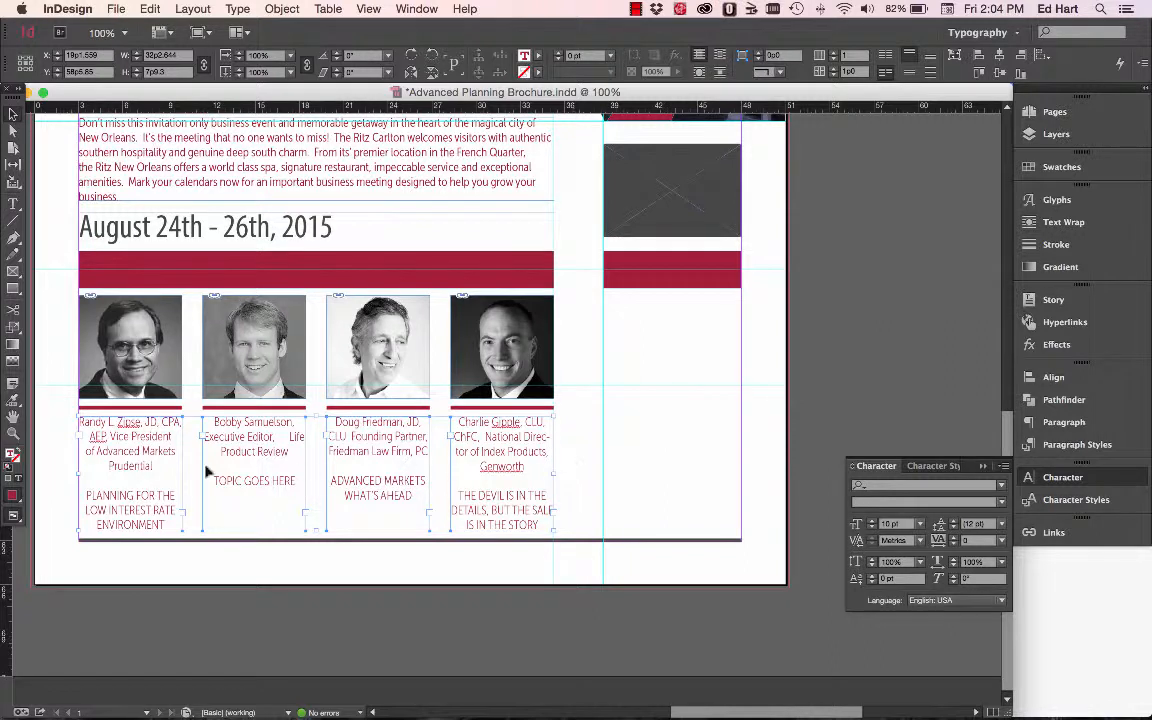
pyautogui.click(62, 455)
pyautogui.moveTo(498, 494); pyautogui.dragTo(511, 497)
pyautogui.press('super+z')
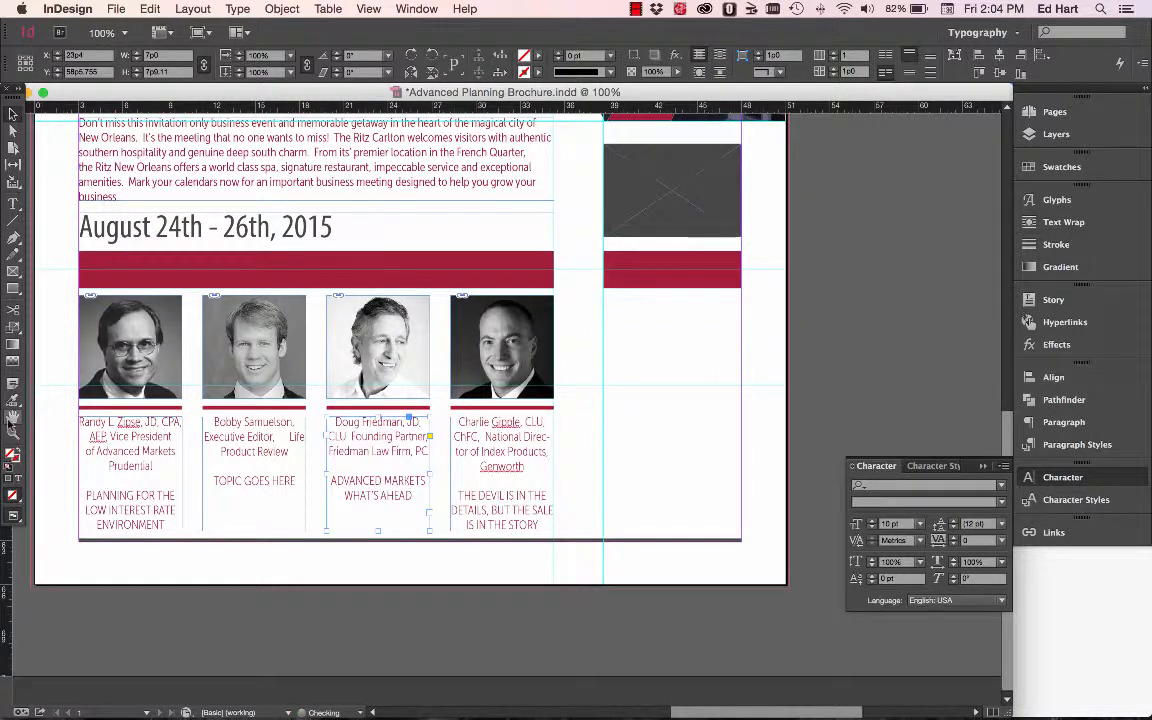
# Set the font of all four speaker captions to Museo Sans Cond with the 300 weight.
pyautogui.moveTo(40, 384); pyautogui.dragTo(454, 442)
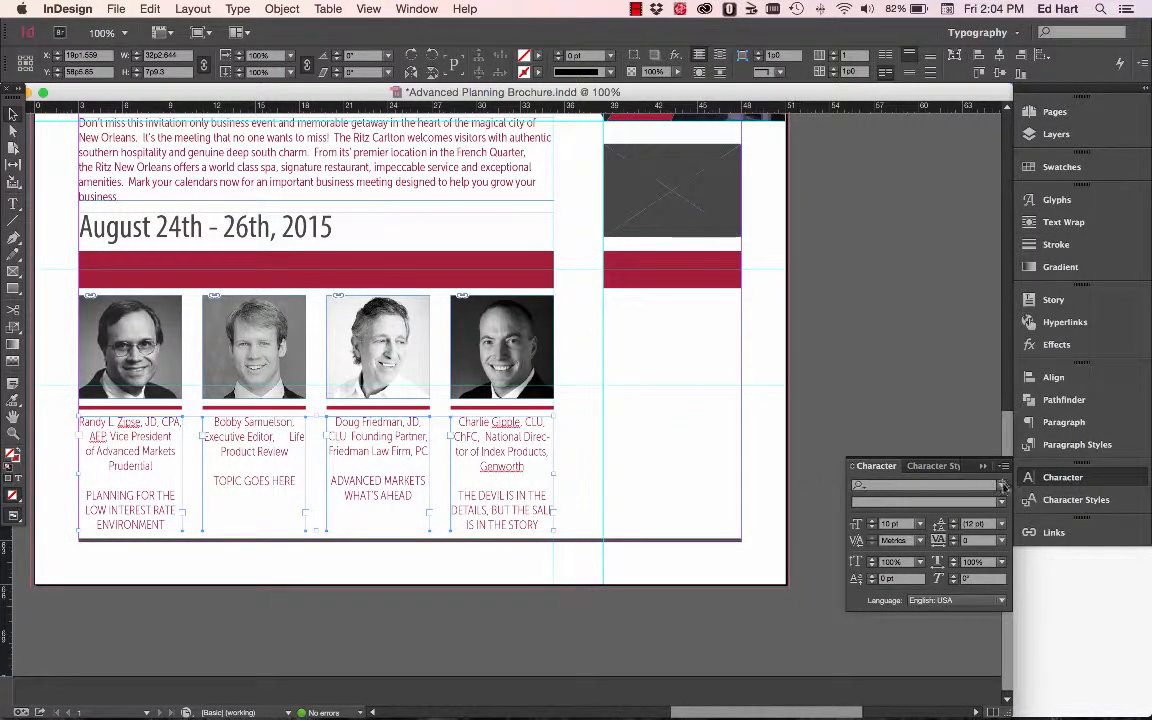
pyautogui.click(1002, 486)
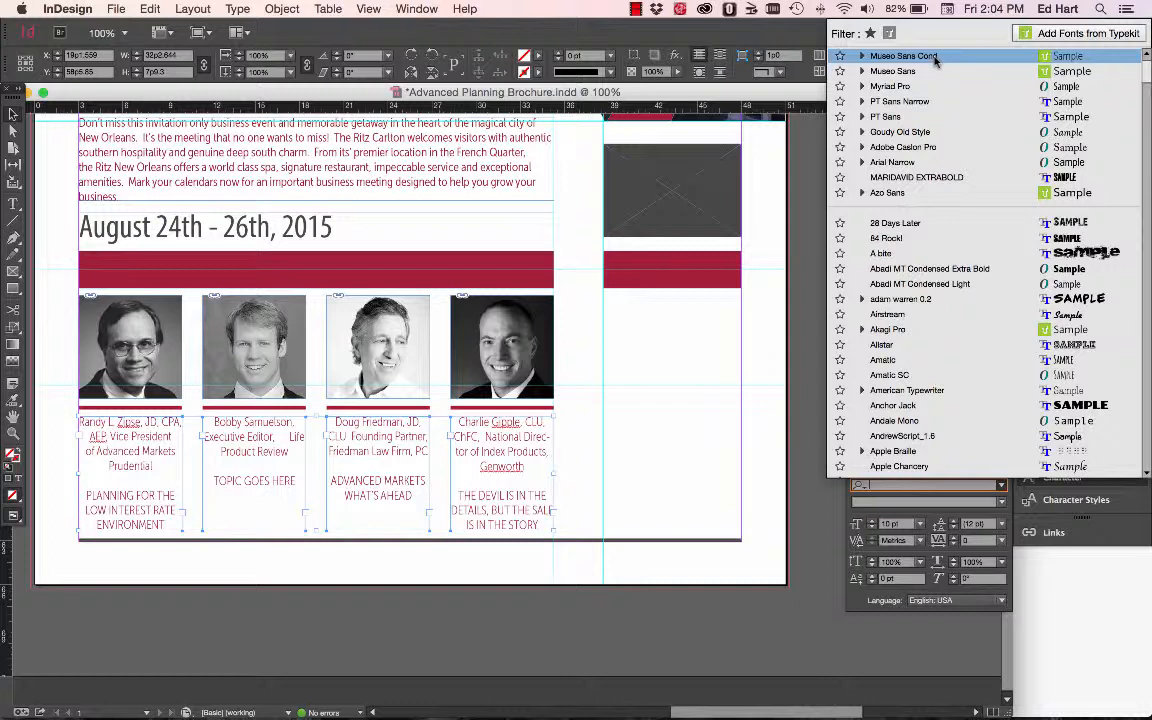
pyautogui.click(934, 57)
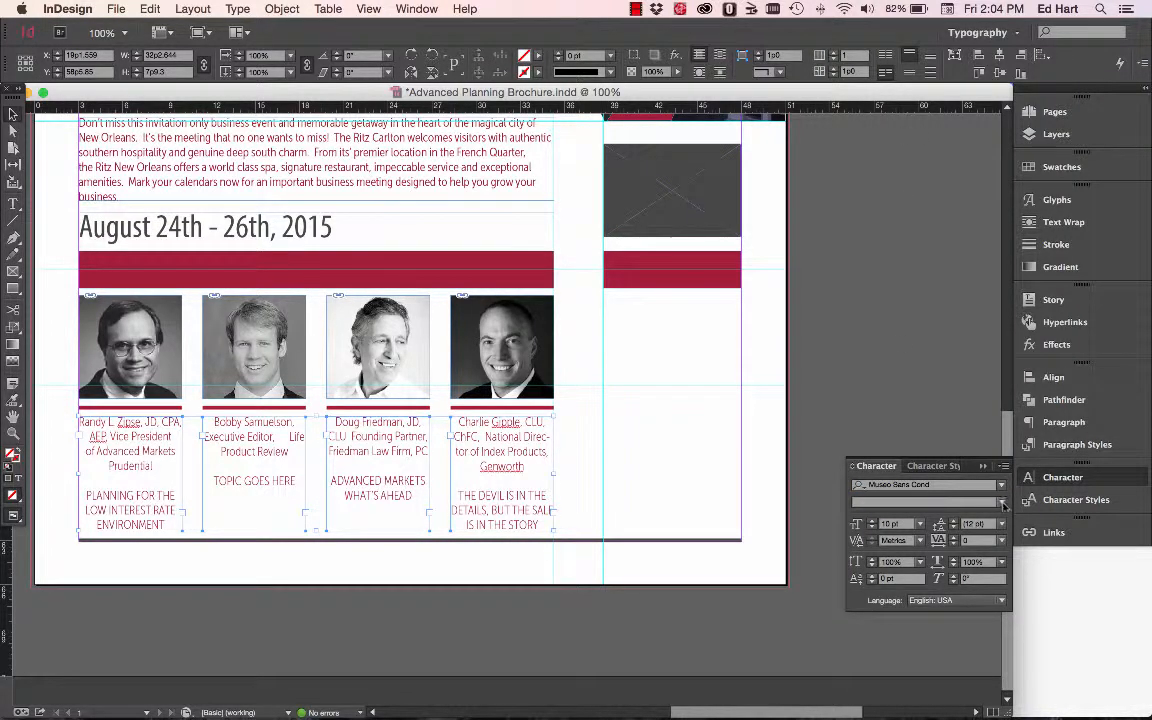
pyautogui.click(944, 502)
pyautogui.click(928, 551)
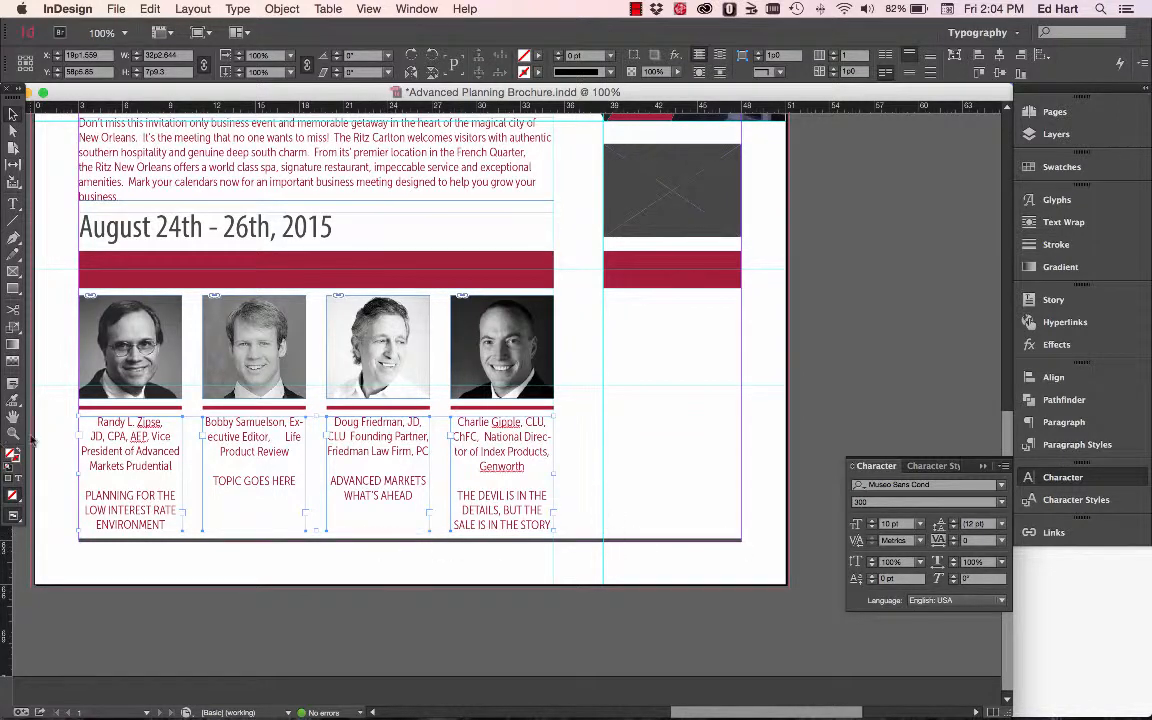
# Check the contact line in the Pages flyer, return to InDesign and draw a page-wide text frame below the bottom rule.
pyautogui.press('super+Tab')
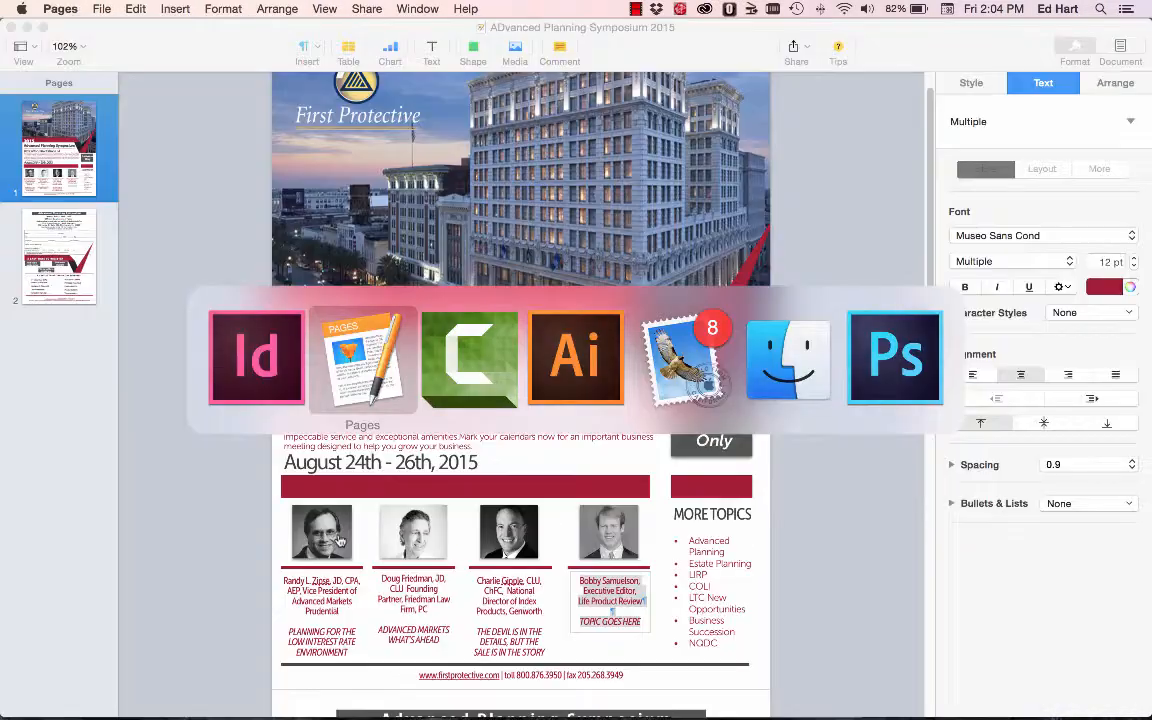
pyautogui.scroll(-1, 522, 656)
pyautogui.click(458, 677)
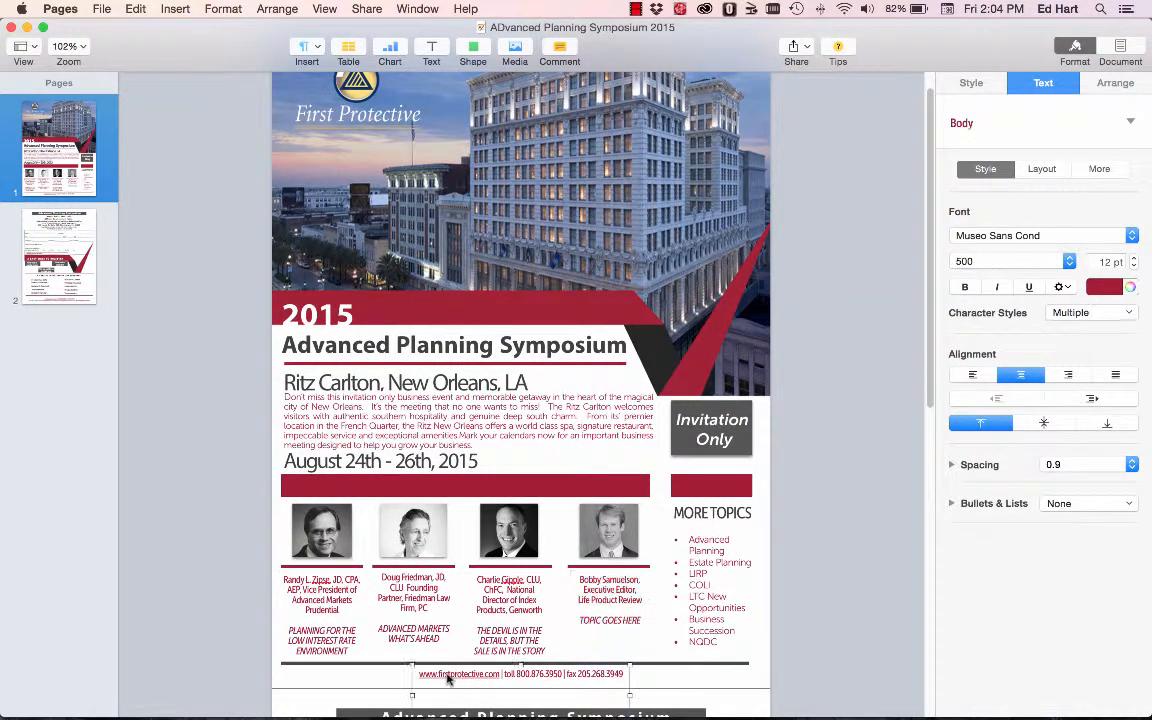
pyautogui.click(260, 607)
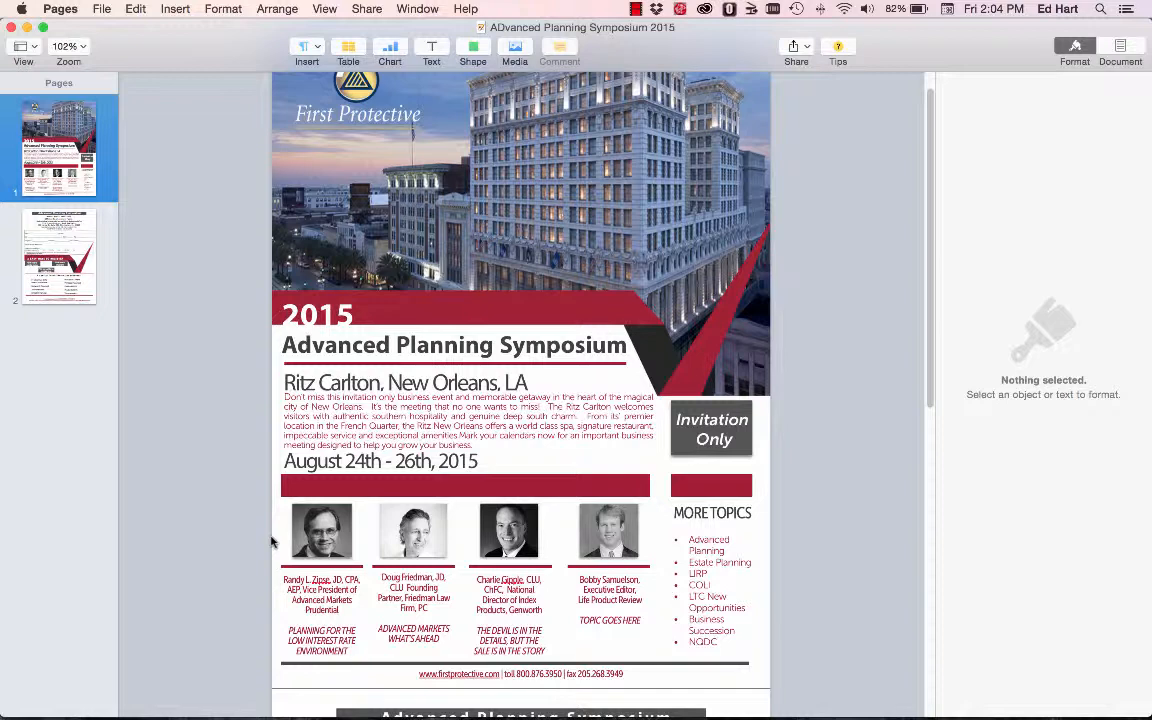
pyautogui.press('super+Tab')
pyautogui.click(14, 204)
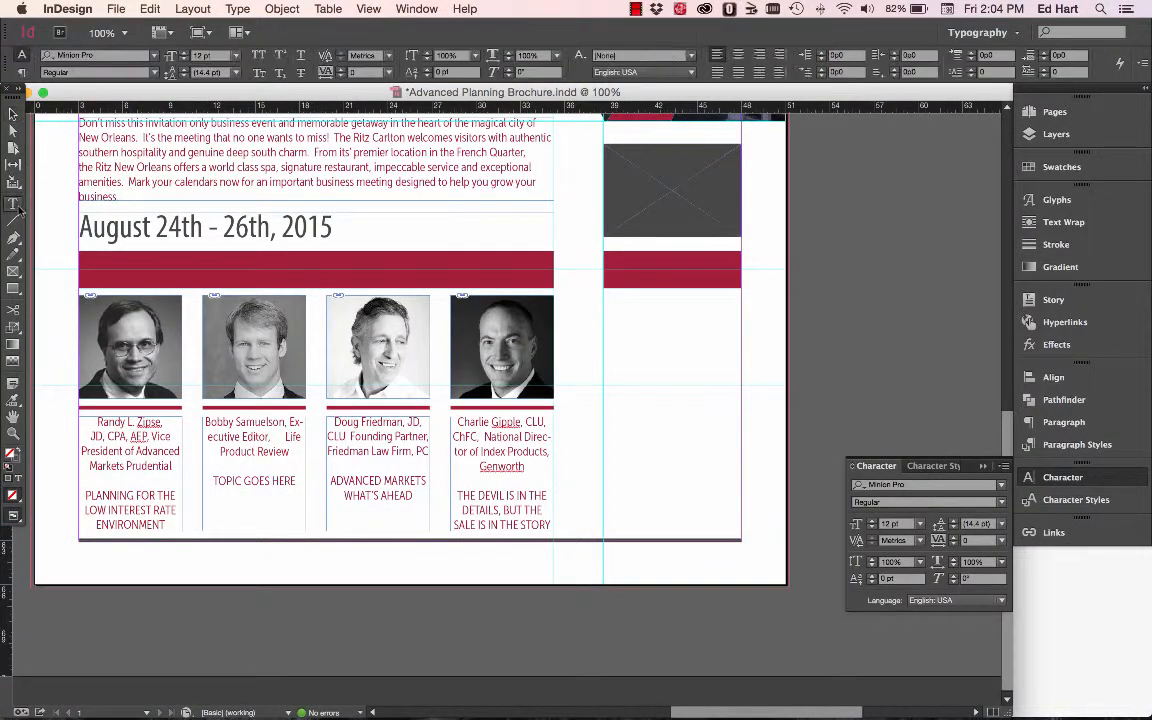
pyautogui.moveTo(43, 565); pyautogui.dragTo(783, 574)
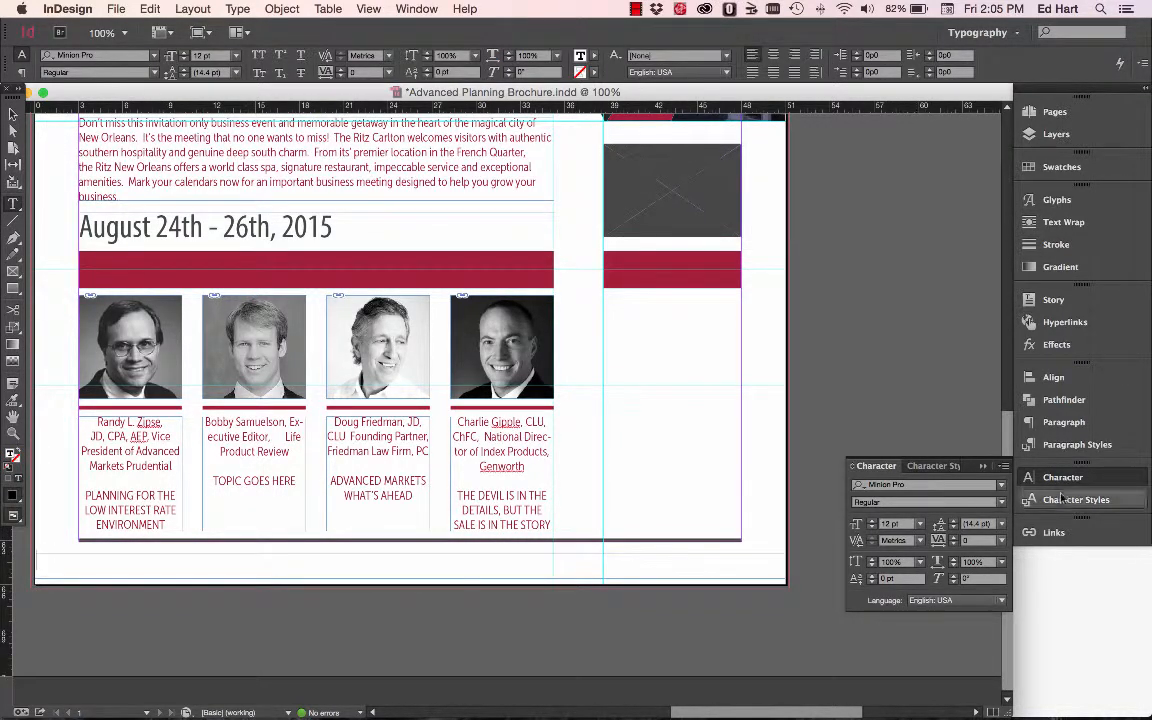
# Set the font for the new footer text frame to Museo Sans Cond.
pyautogui.click(1001, 484)
pyautogui.scroll(-10, 980, 300)
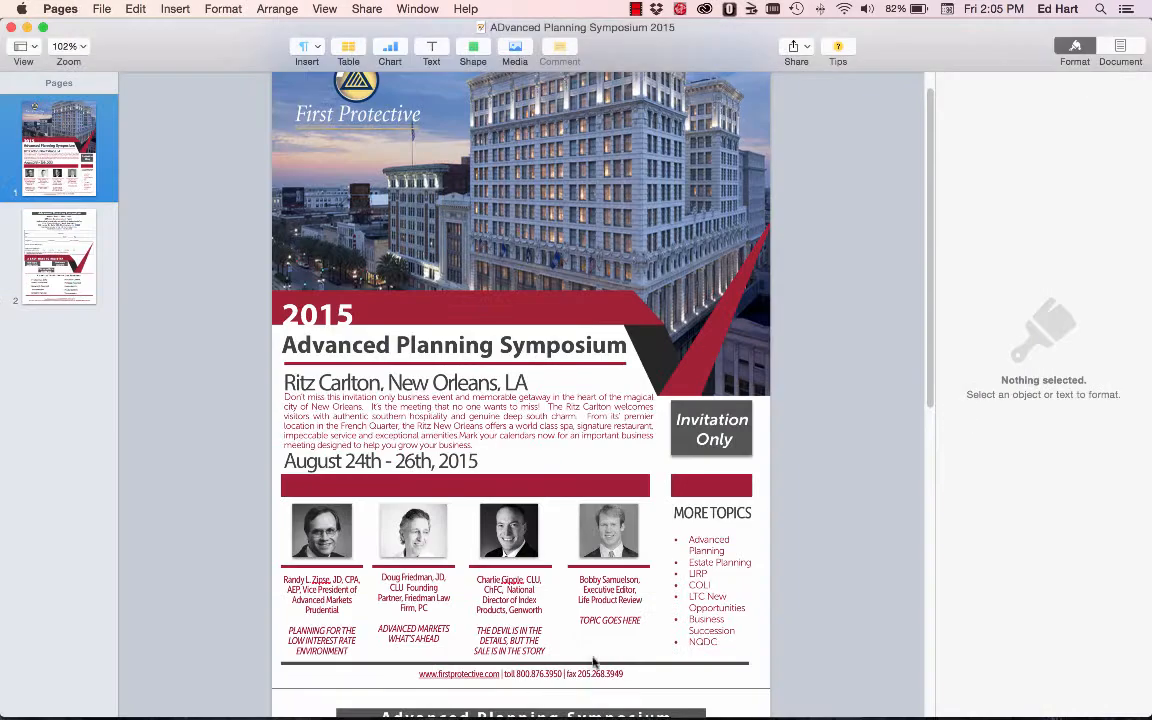
pyautogui.click(490, 678)
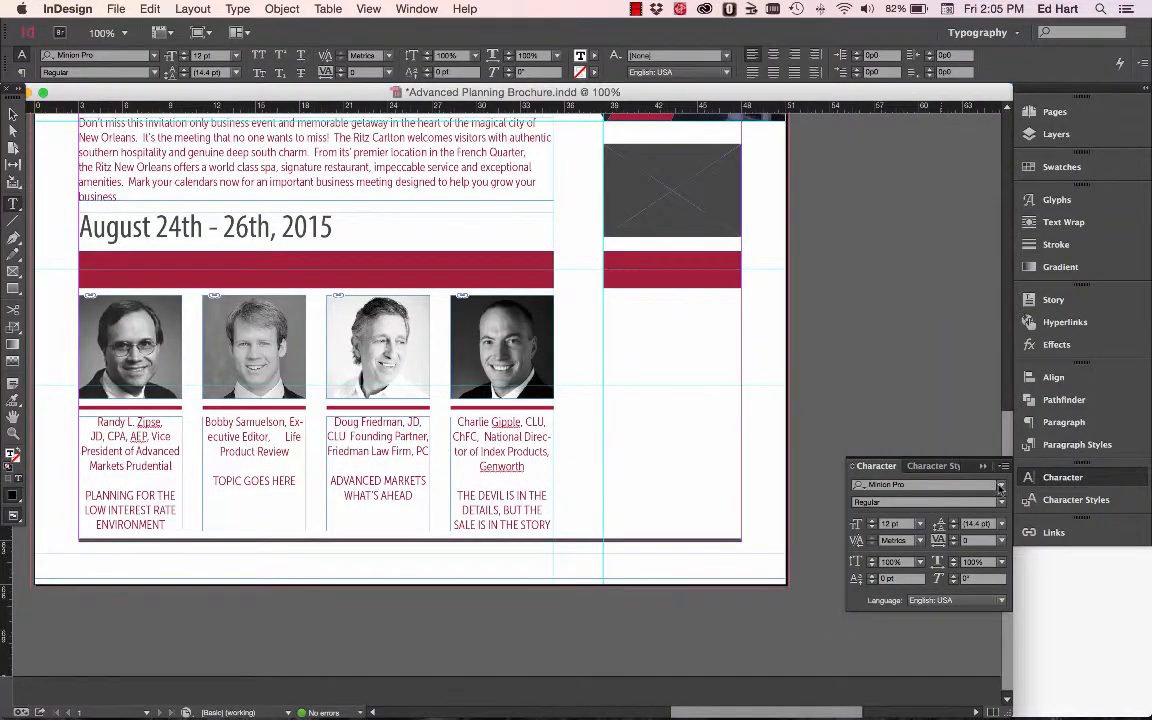
pyautogui.click(1001, 487)
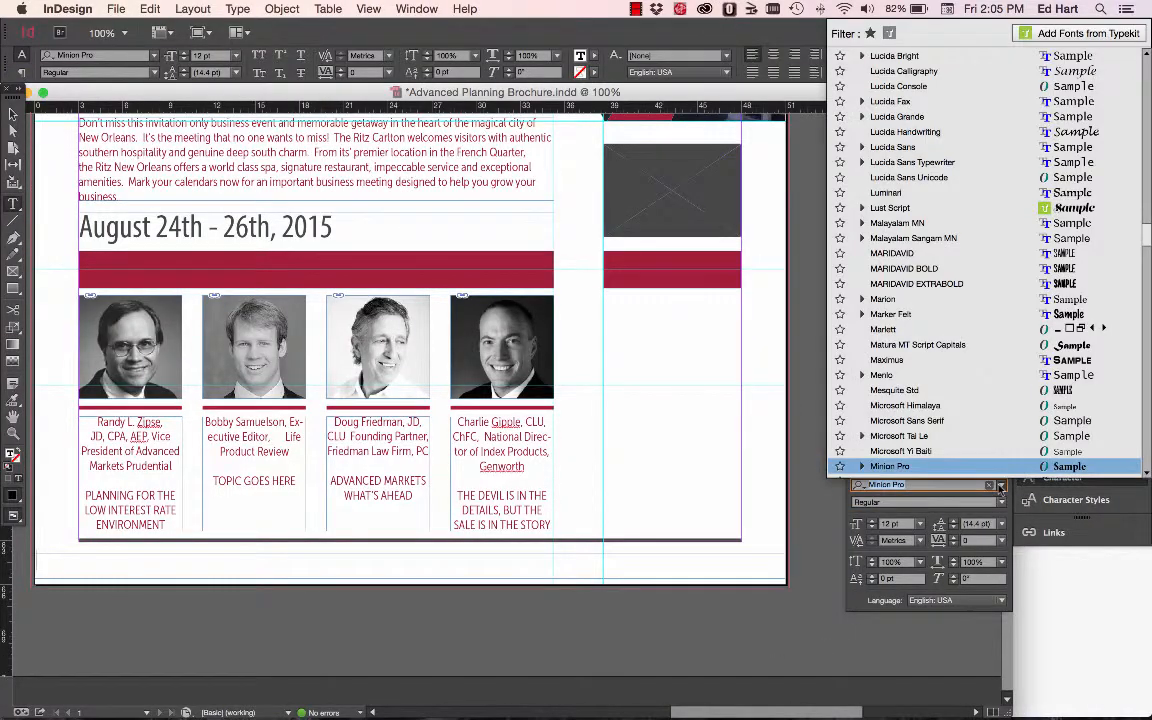
pyautogui.scroll(15, 905, 103)
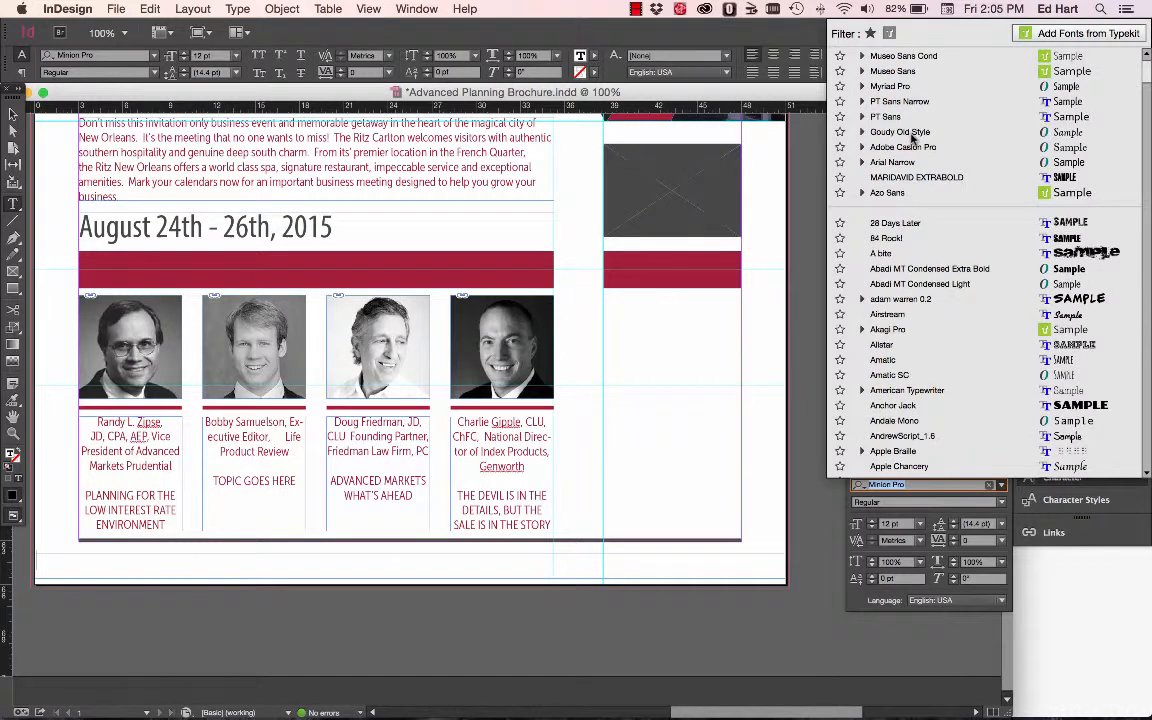
pyautogui.click(893, 56)
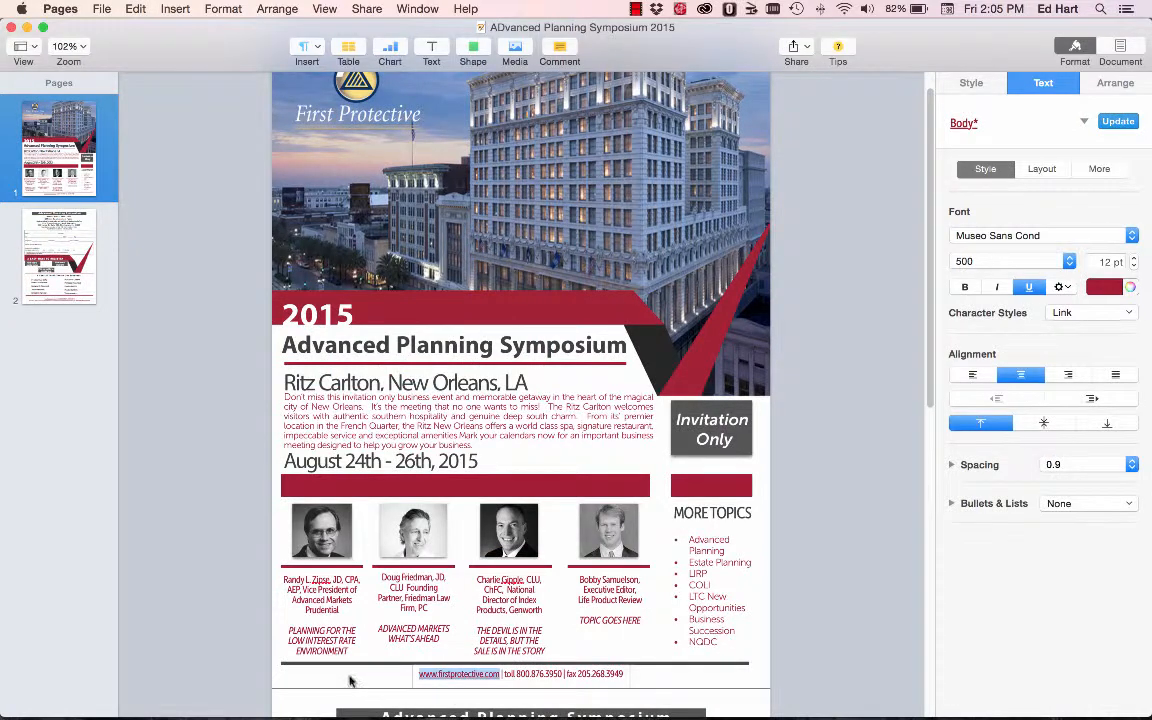
# Select the whole contact line with web address and phone numbers at the foot of the Pages flyer and copy it.
pyautogui.click(349, 676)
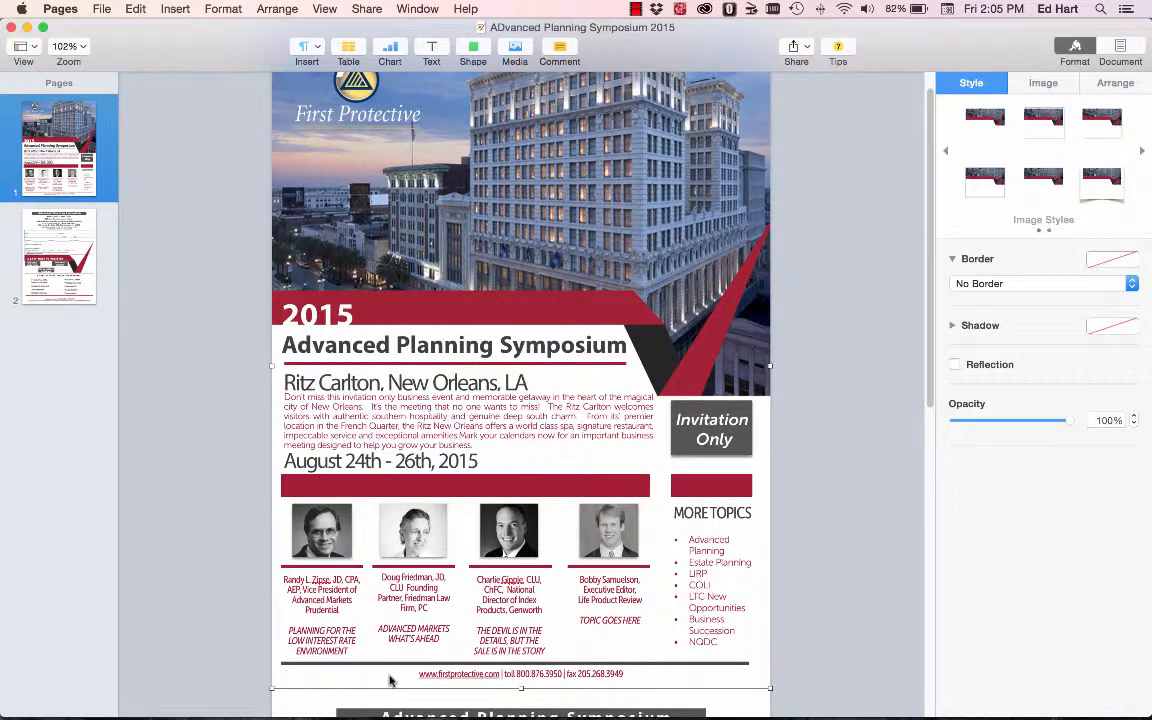
pyautogui.moveTo(416, 676)
pyautogui.mouseDown()
pyautogui.moveTo(463, 676)
pyautogui.moveTo(422, 680)
pyautogui.mouseUp()
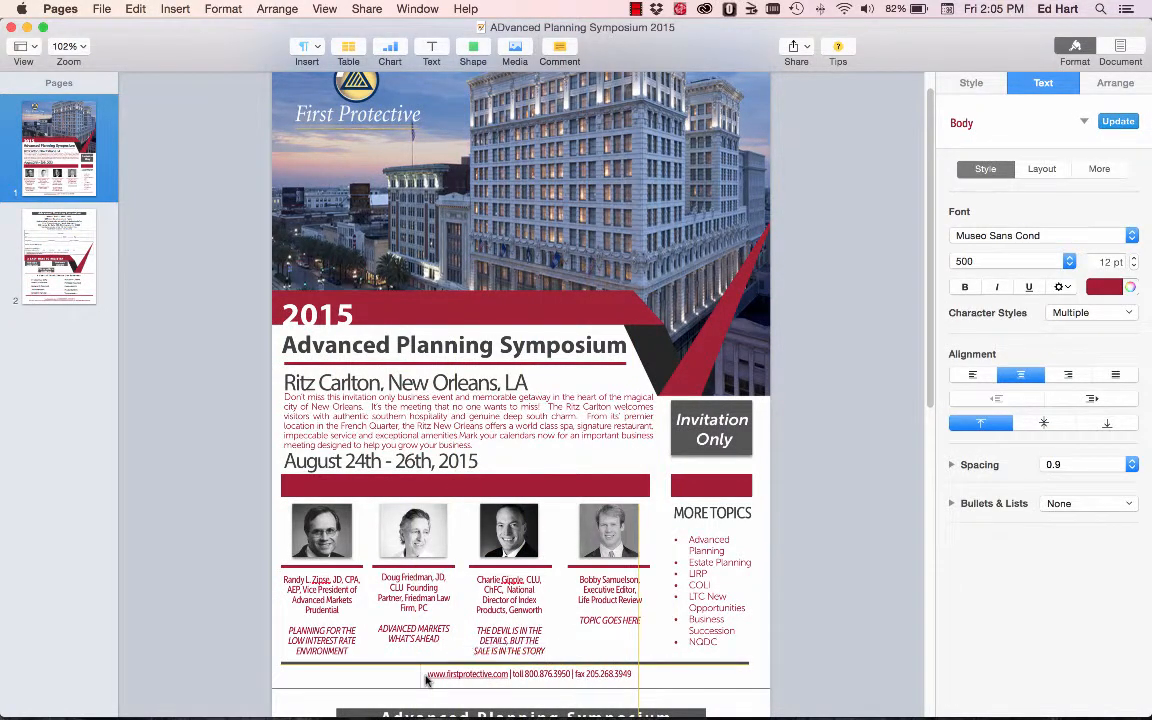
pyautogui.scroll(-1, 428, 679)
pyautogui.click(431, 676)
pyautogui.click(543, 654)
pyautogui.tripleClick(543, 652)
pyautogui.press('super+c')
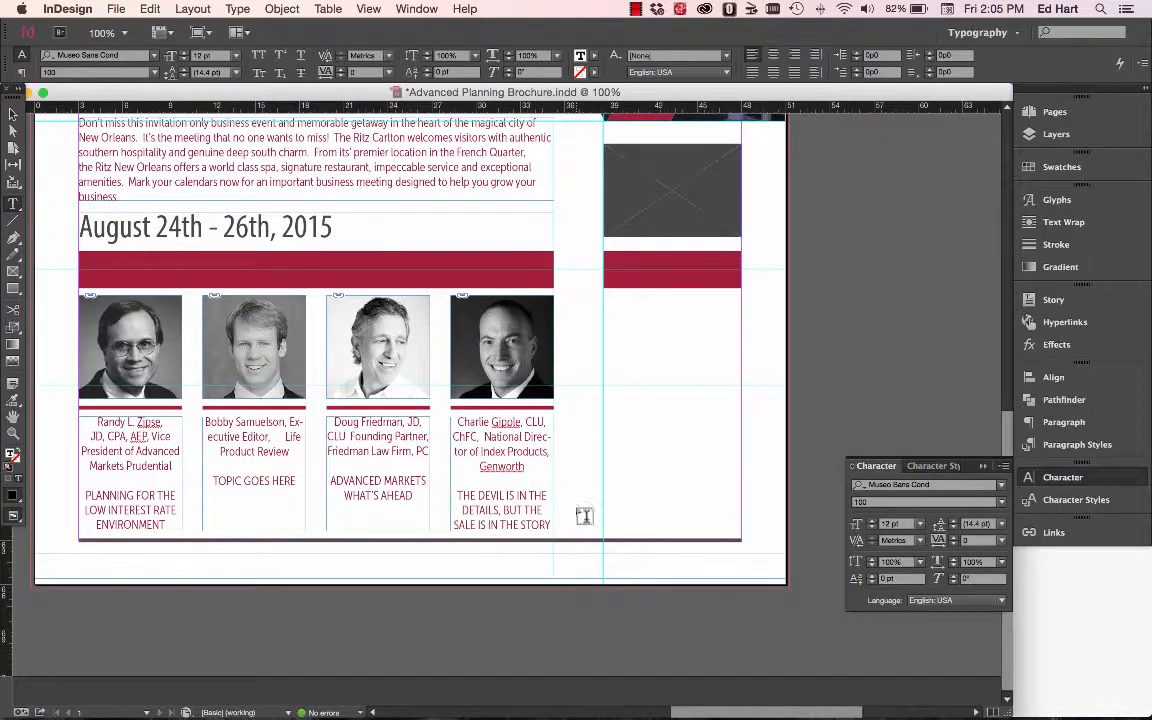
# Paste the copied contact line into the footer text frame, centre it and compare it with the Pages flyer.
pyautogui.click(517, 572)
pyautogui.press('super+v')
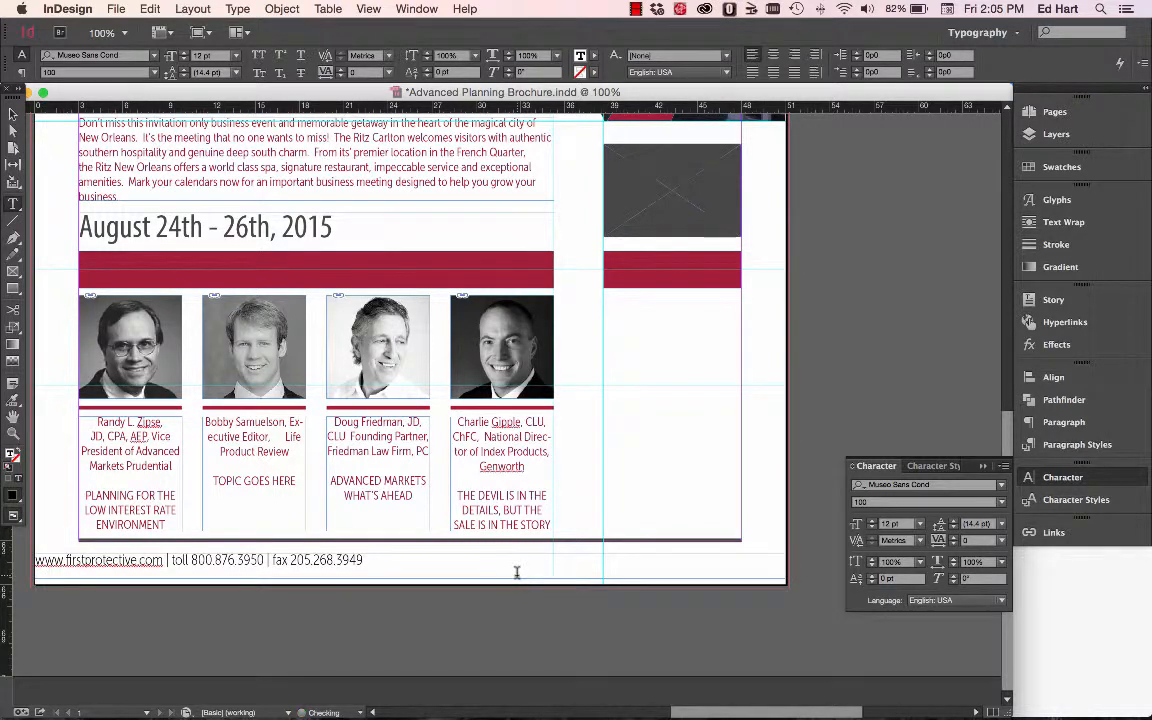
pyautogui.click(773, 56)
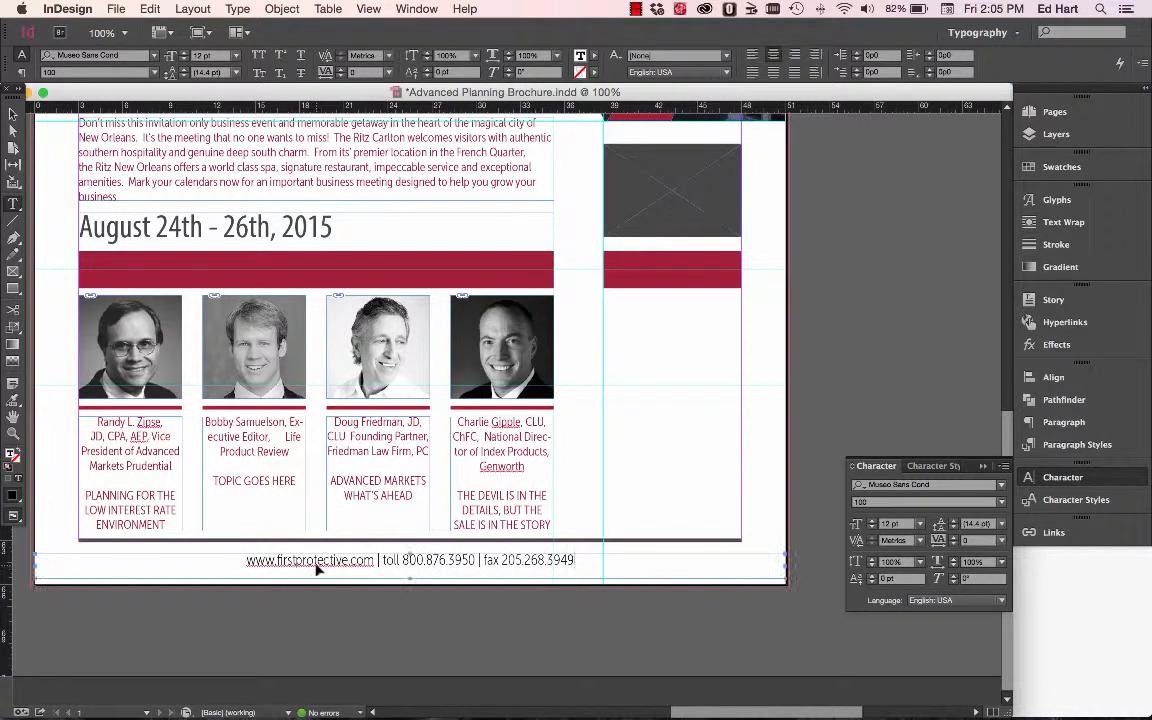
pyautogui.press('super+Tab')
pyautogui.press('super+Tab')
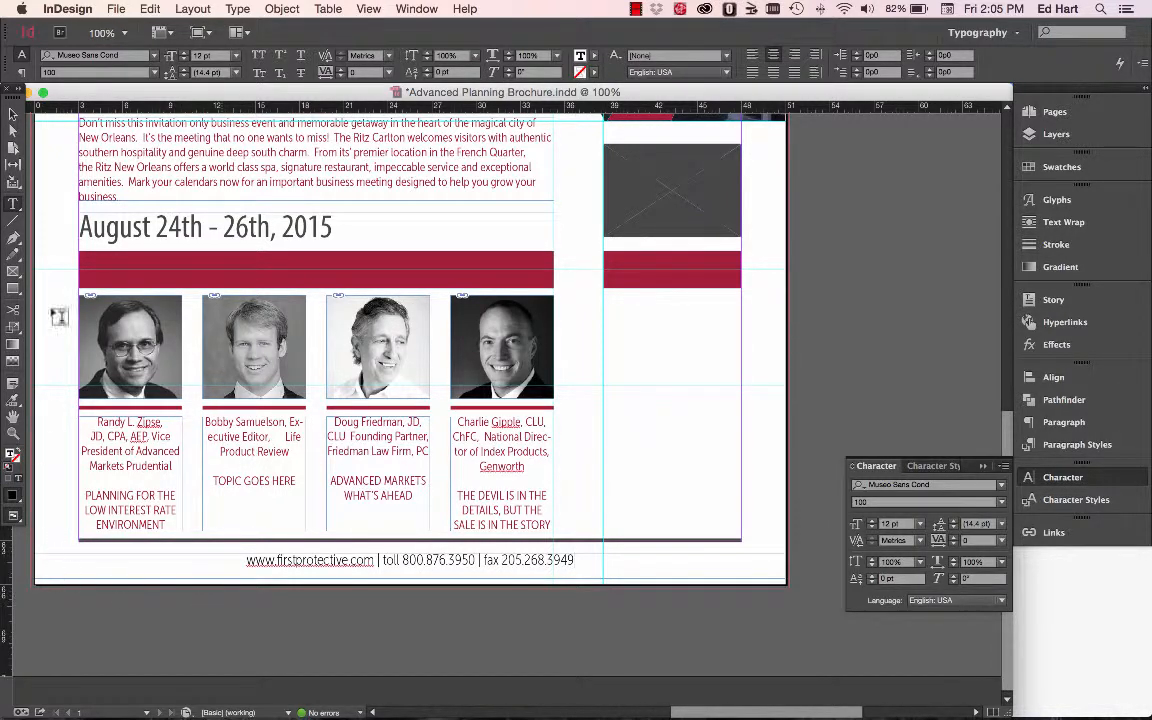
# Colour the whole footer contact line, web address and phone numbers included, with the PANTONE 201 C swatch.
pyautogui.click(13, 114)
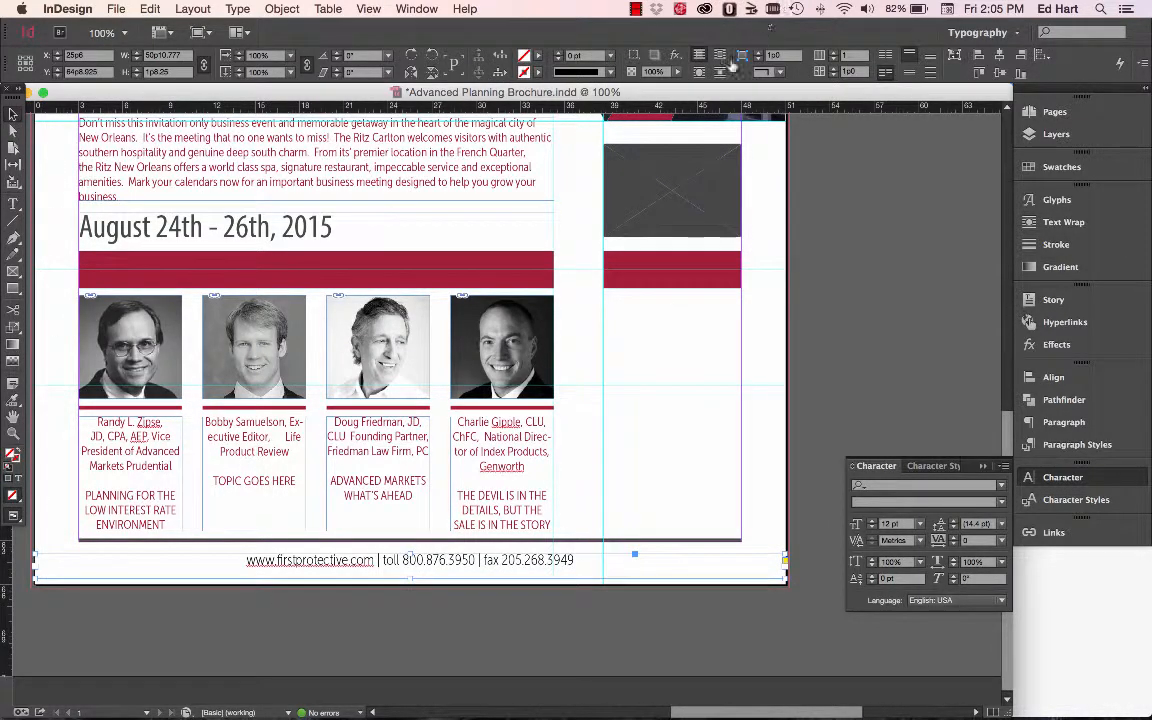
pyautogui.doubleClick(257, 560)
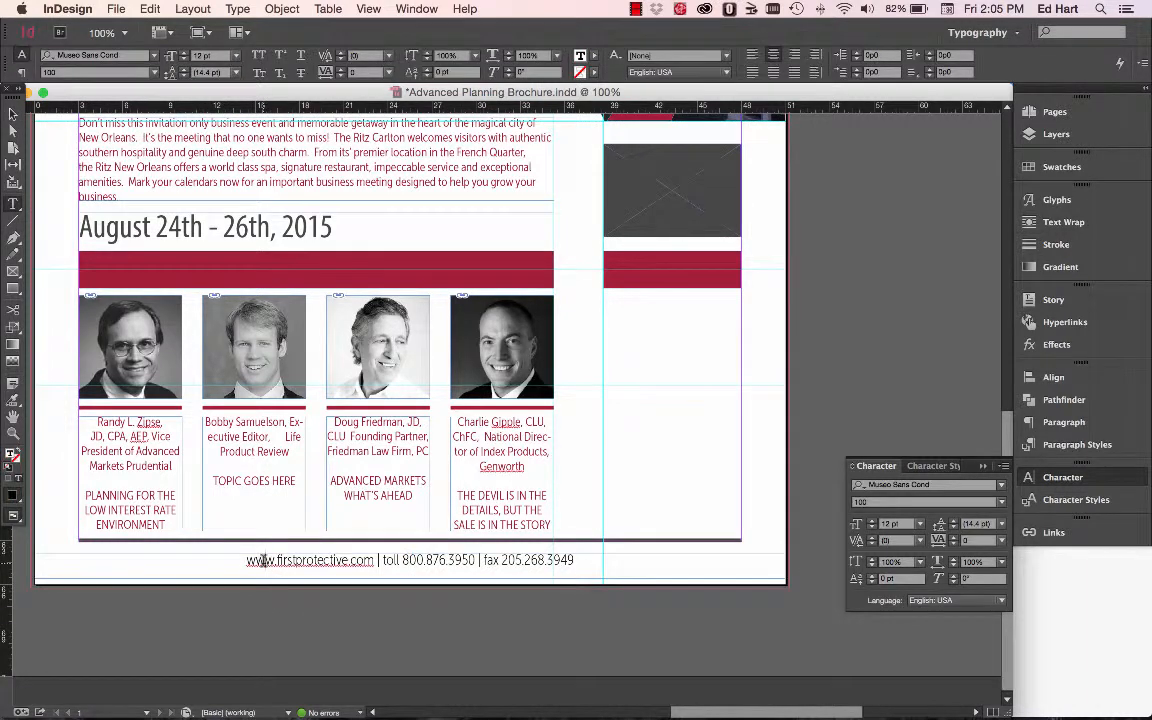
pyautogui.moveTo(250, 560); pyautogui.dragTo(574, 560)
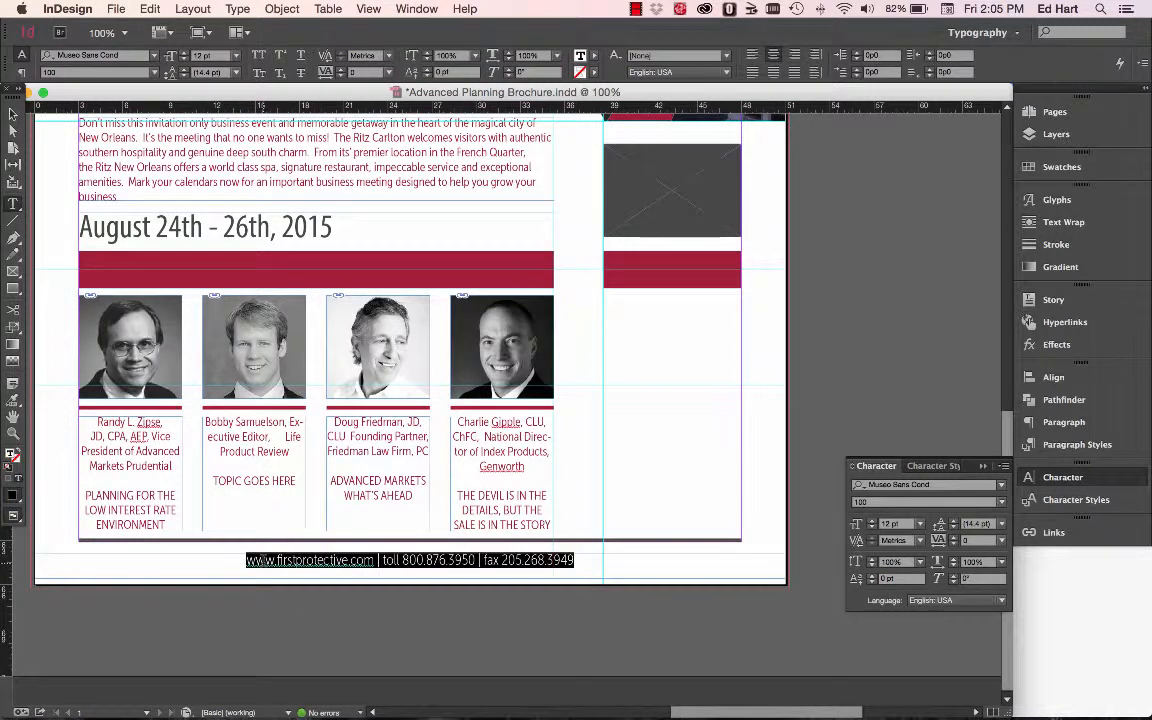
pyautogui.click(594, 56)
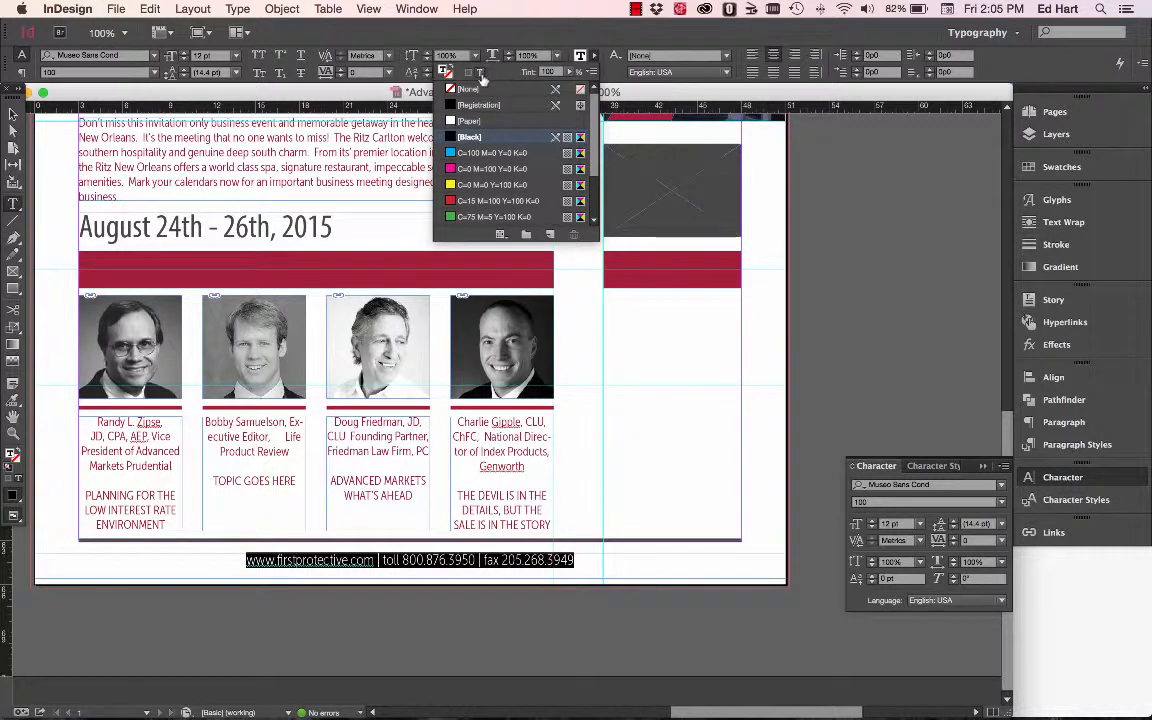
pyautogui.scroll(-4, 487, 180)
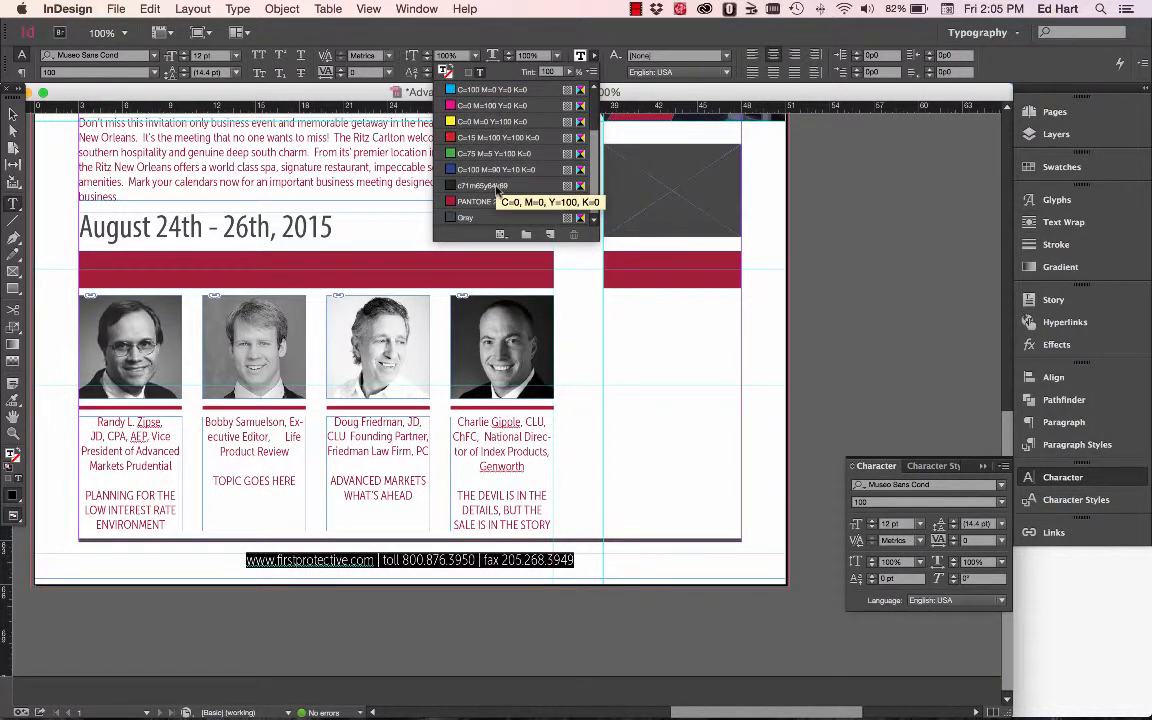
pyautogui.click(482, 201)
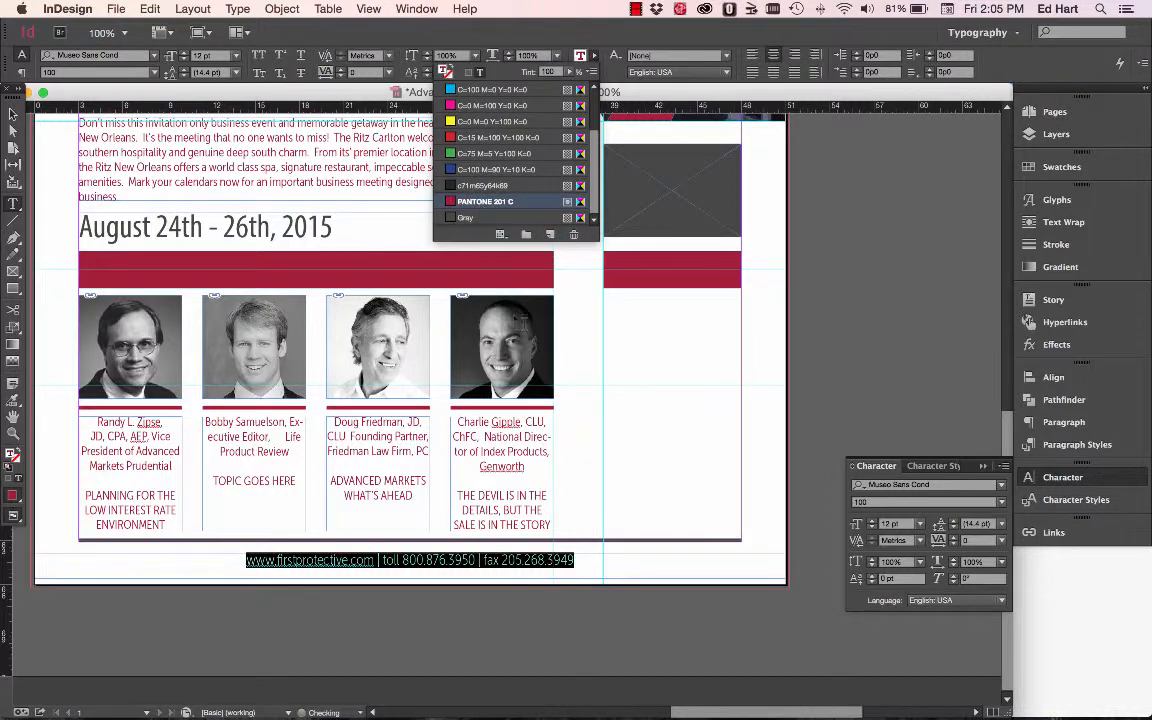
pyautogui.click(636, 569)
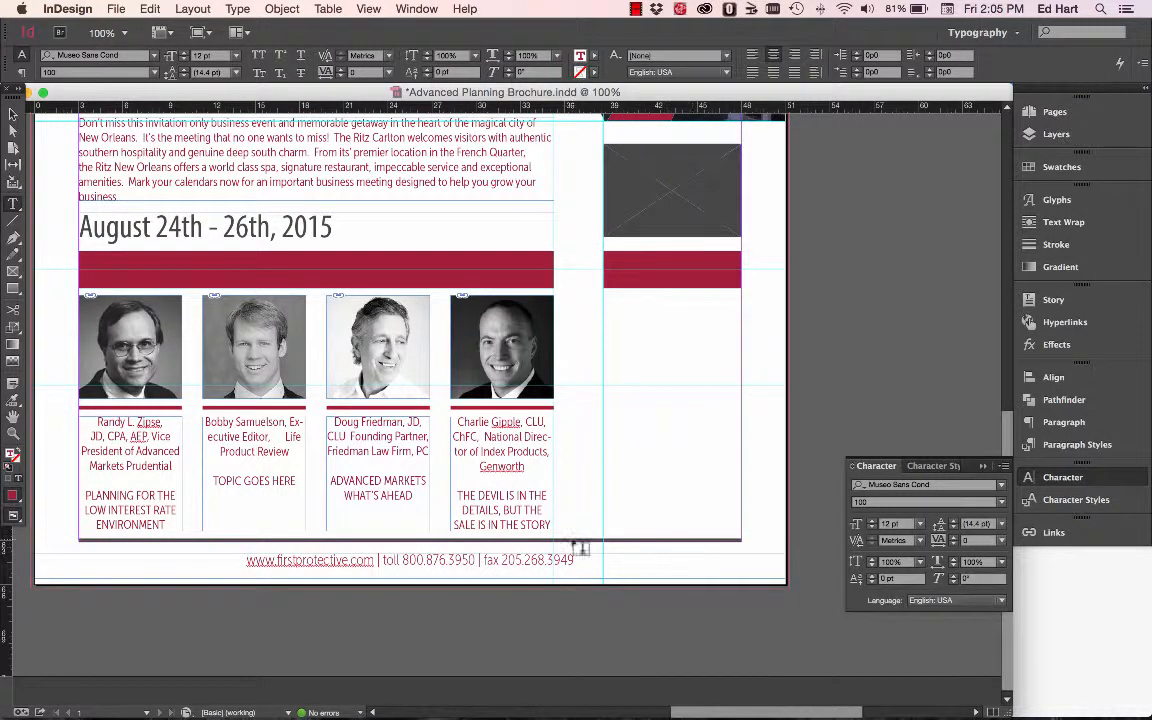
pyautogui.doubleClick(257, 561)
pyautogui.moveTo(345, 561); pyautogui.dragTo(374, 561)
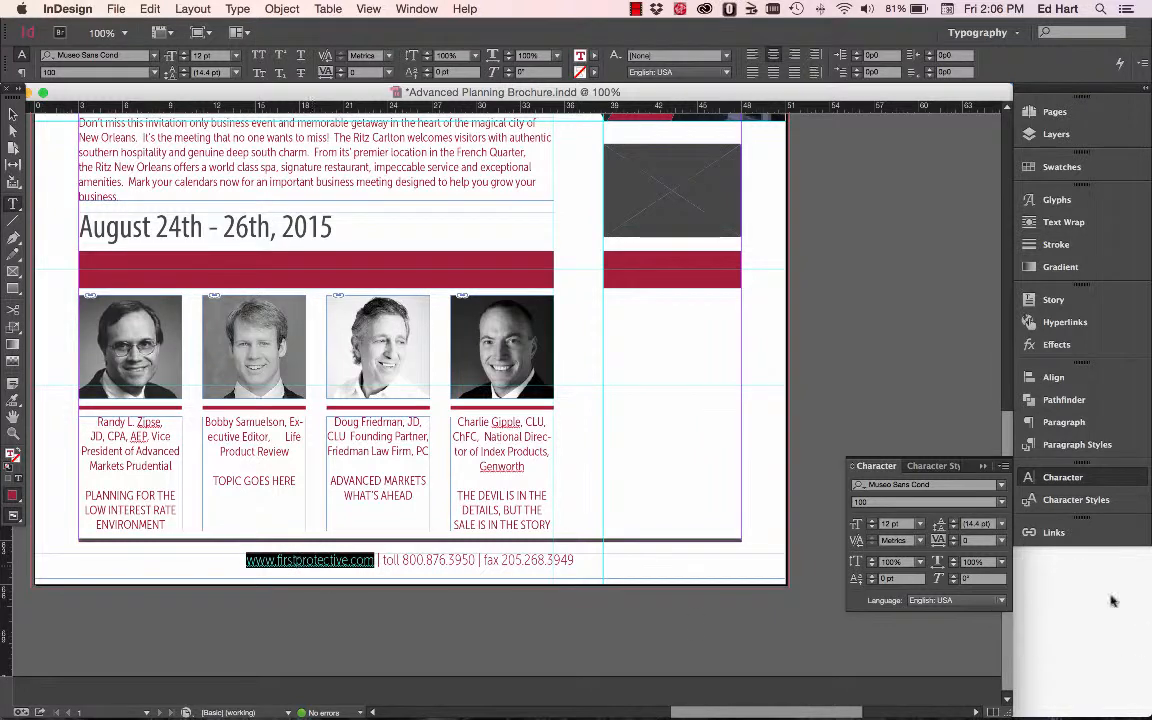
pyautogui.click(1055, 533)
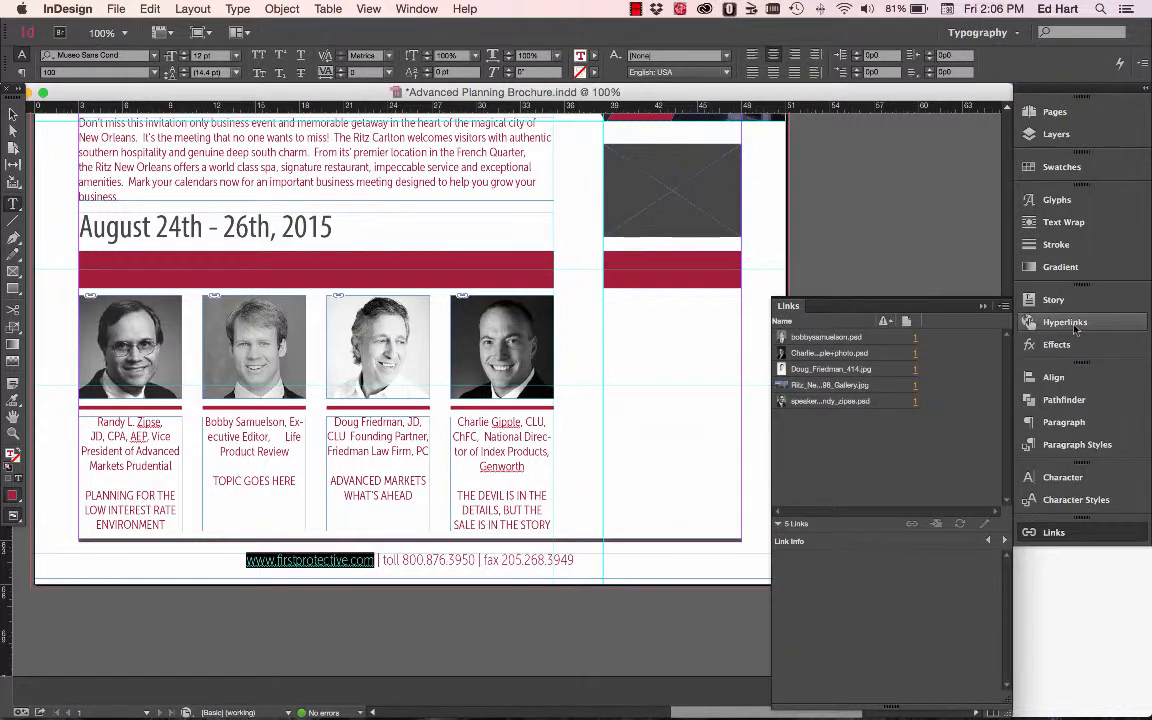
pyautogui.click(1033, 322)
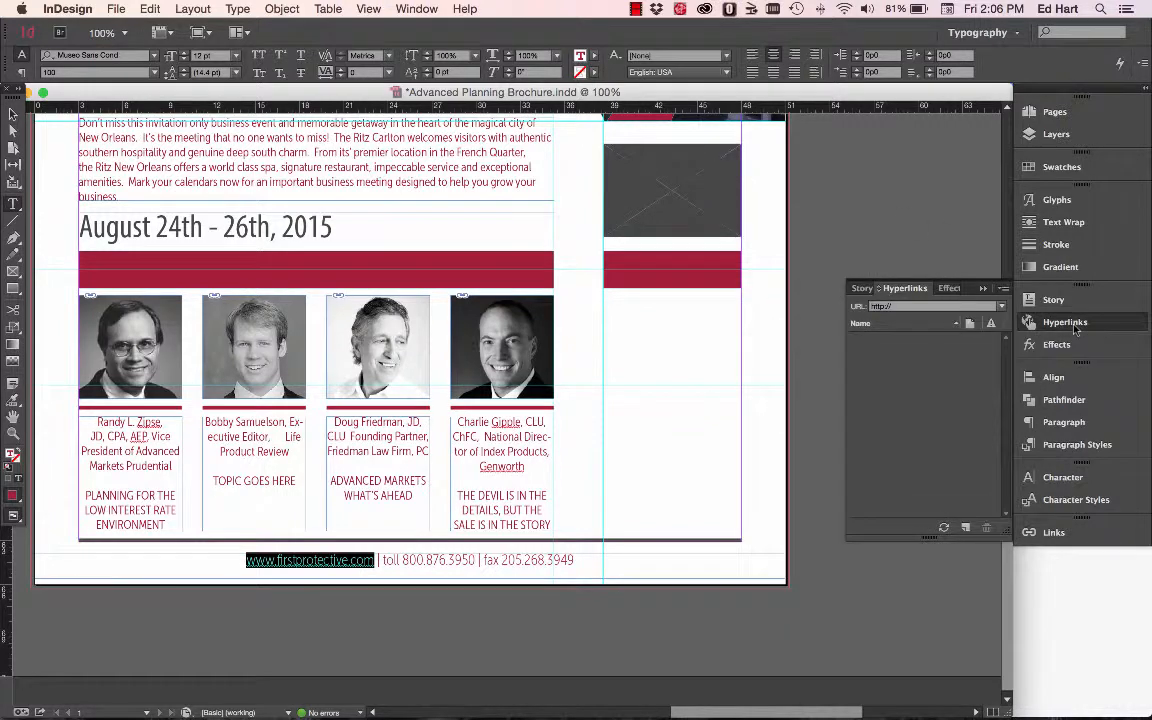
pyautogui.click(905, 307)
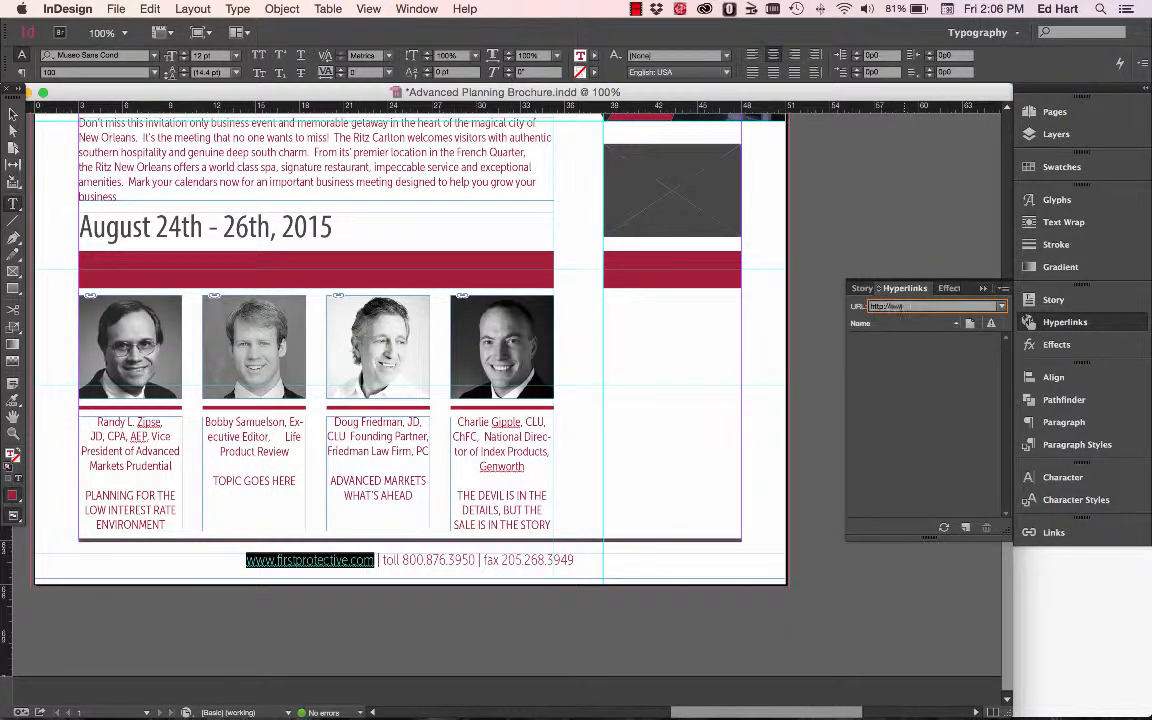
pyautogui.write('www.firstprotective.com')
pyautogui.press('Return')
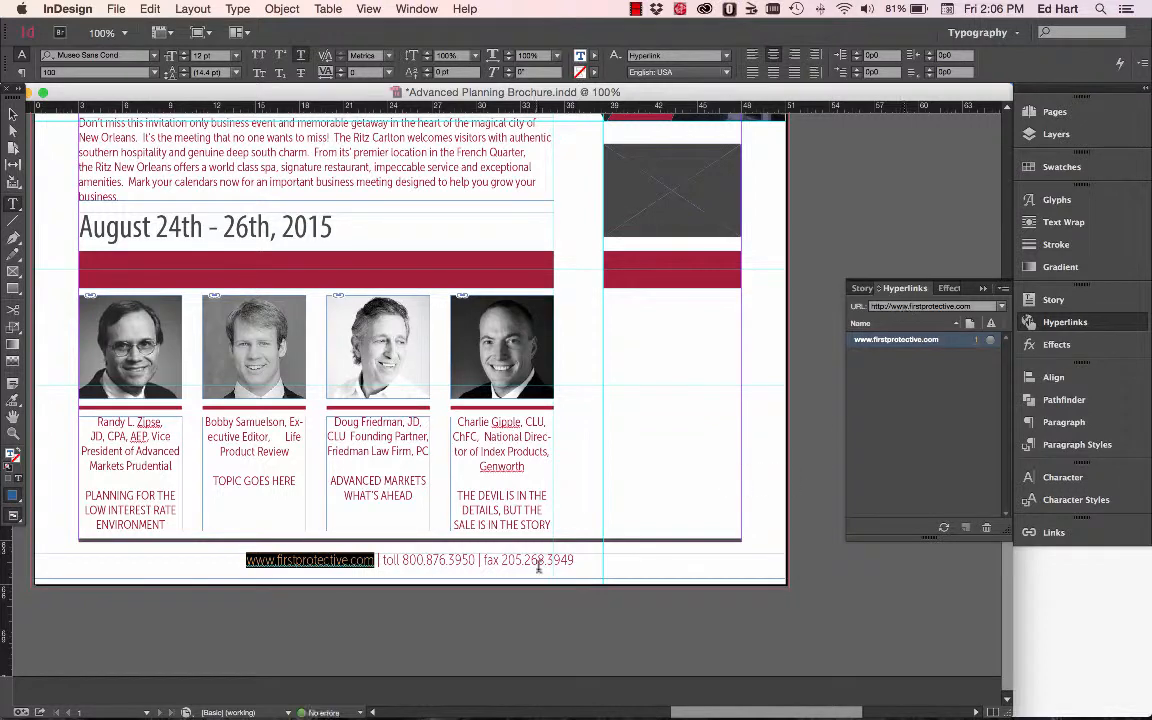
pyautogui.click(298, 556)
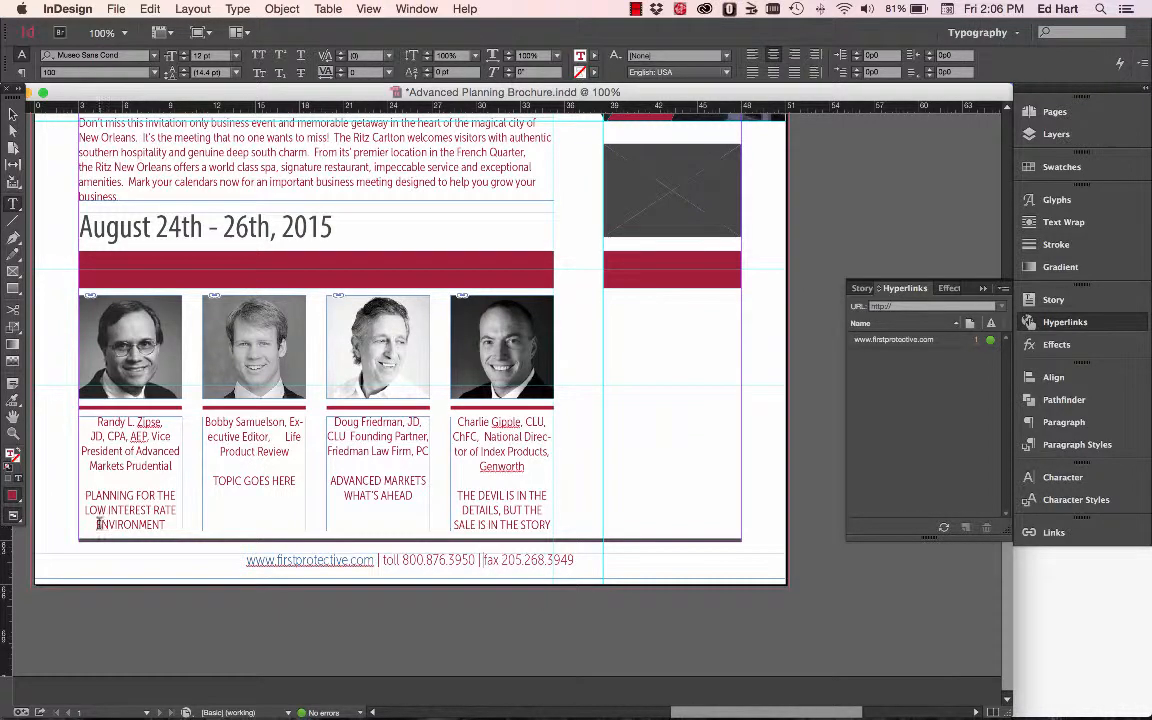
# Shorten the footer text frame to about 0p9 high and move it down to a Y position of about 64p6.7.
pyautogui.click(12, 113)
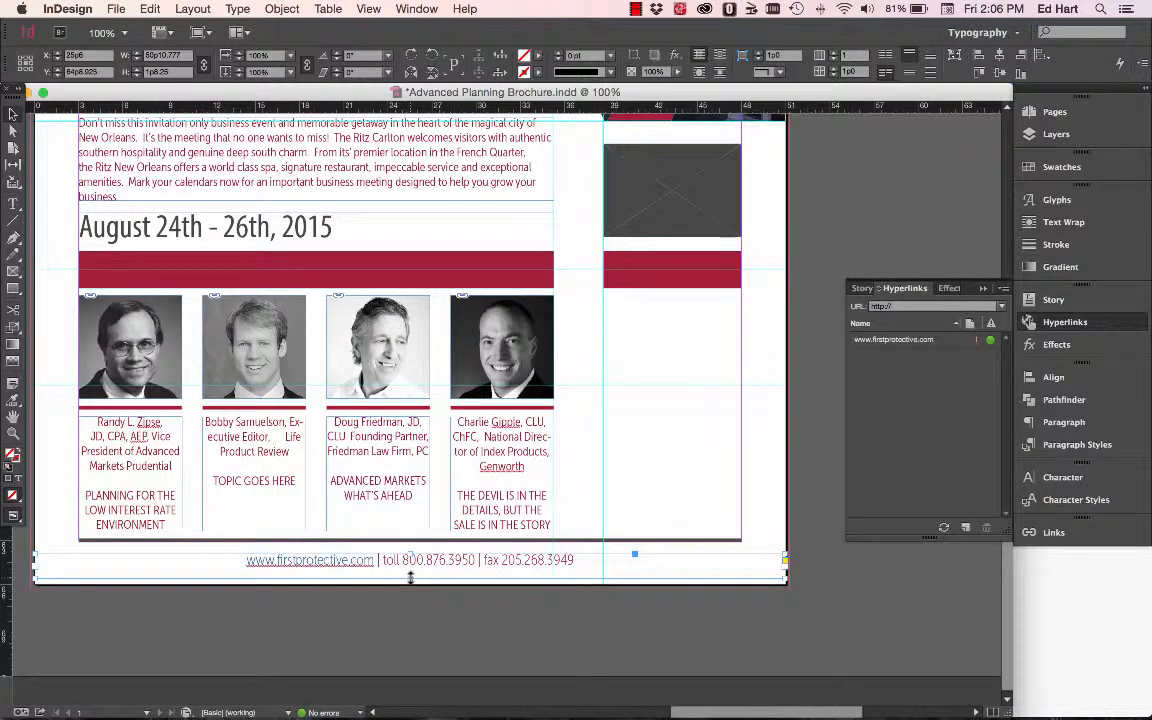
pyautogui.moveTo(410, 578); pyautogui.dragTo(414, 567)
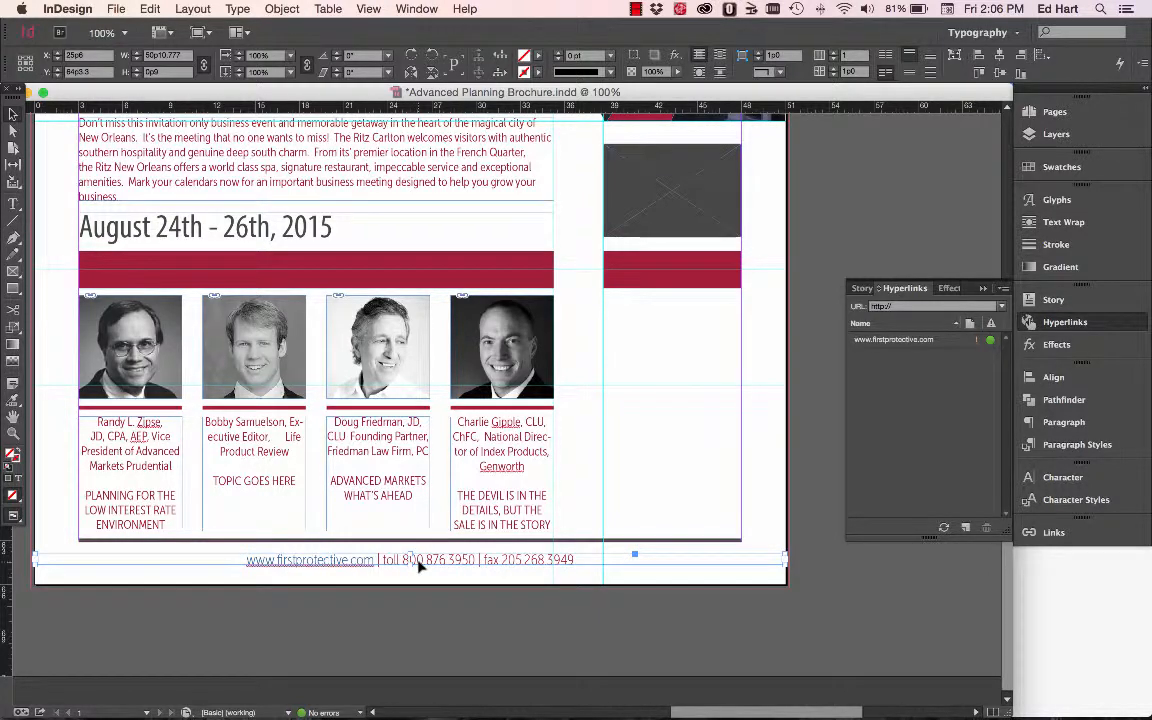
pyautogui.moveTo(418, 565); pyautogui.dragTo(420, 570)
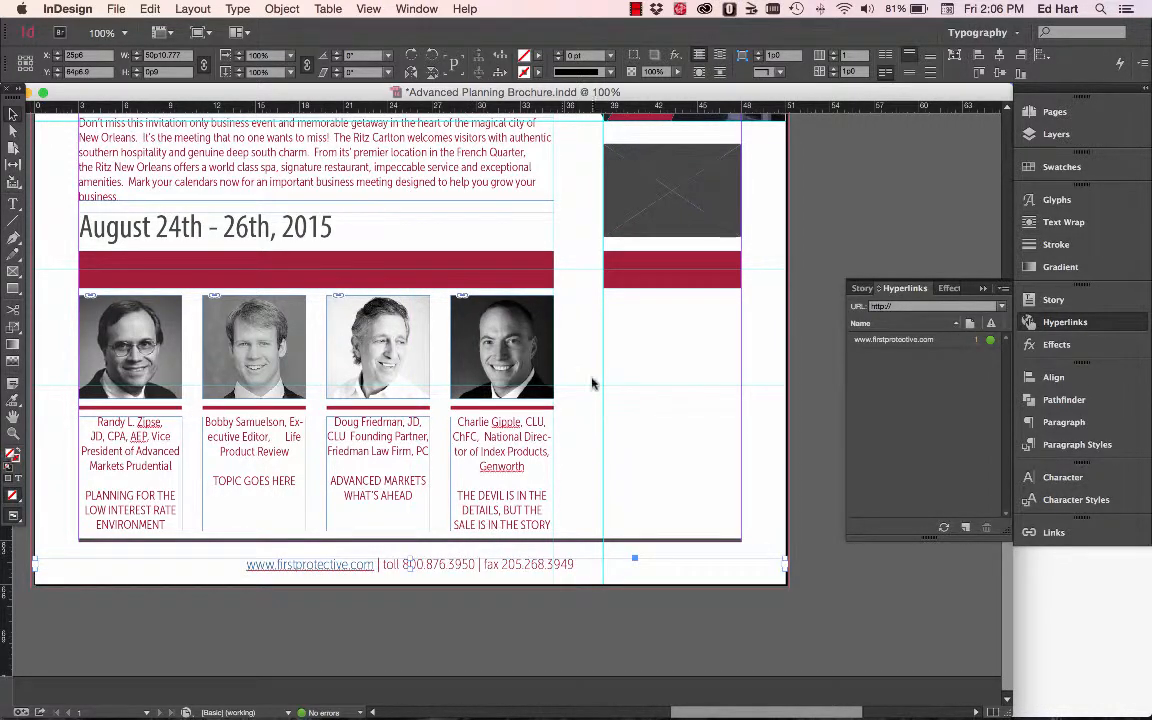
pyautogui.press('super+equal')
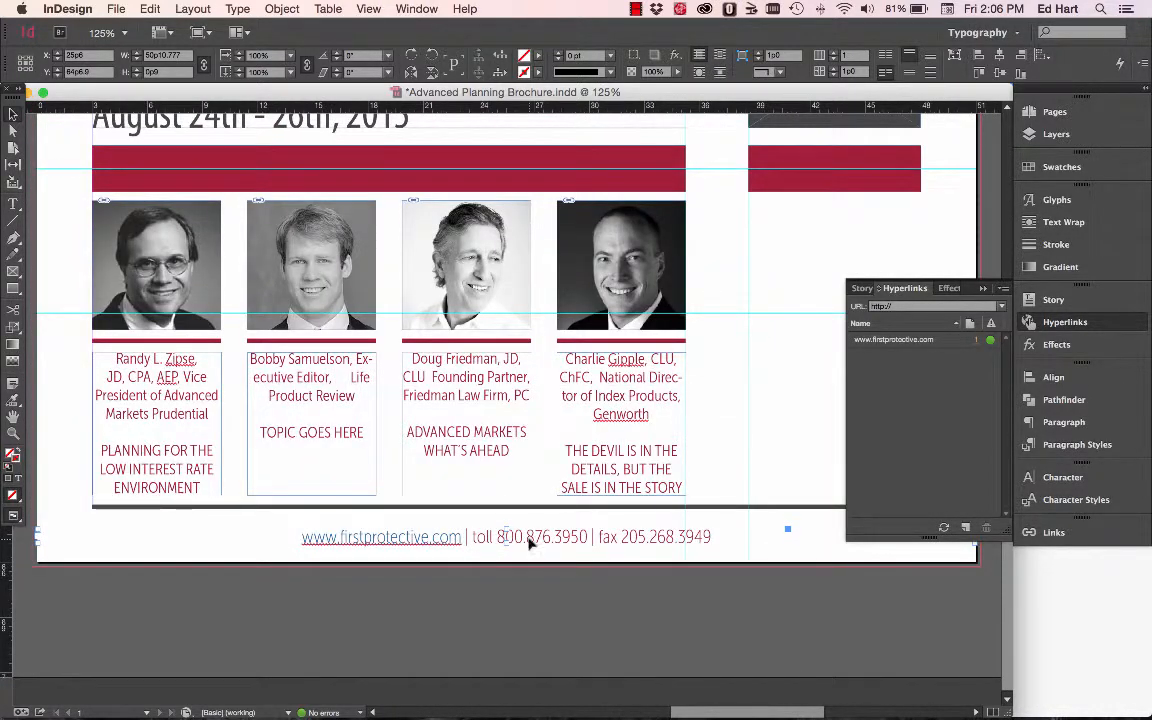
pyautogui.moveTo(529, 538); pyautogui.dragTo(561, 542)
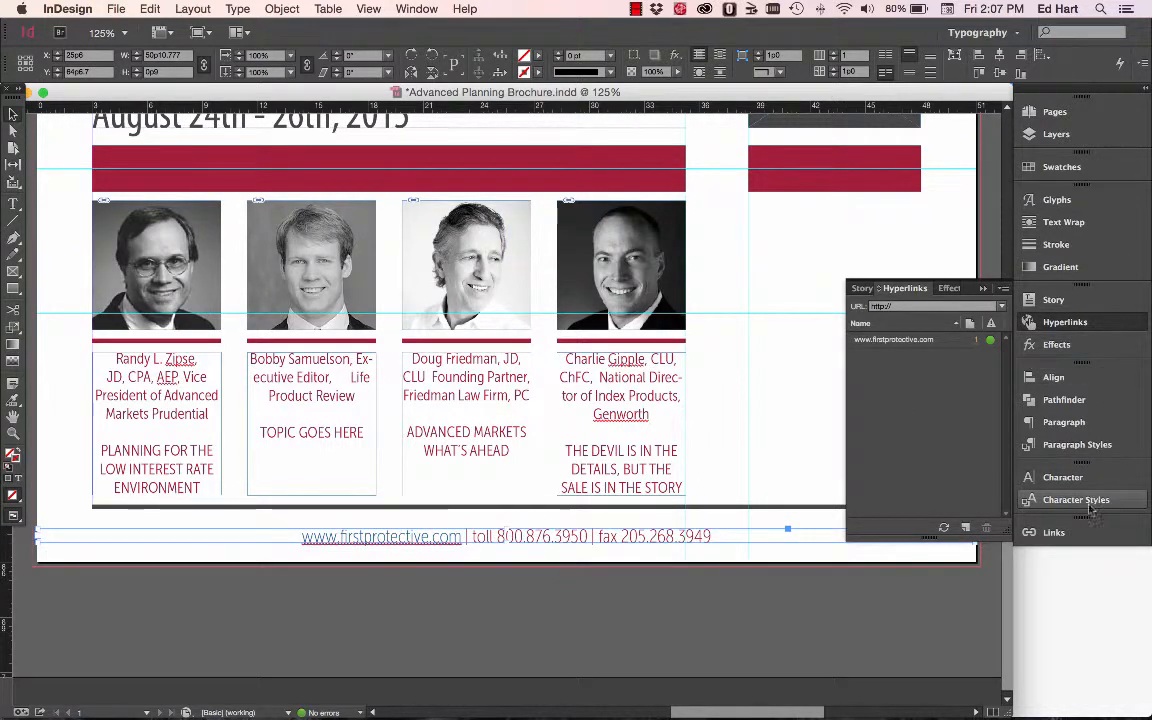
# Set the weight of the entire footer contact line to Museo Sans Cond 300.
pyautogui.click(1066, 478)
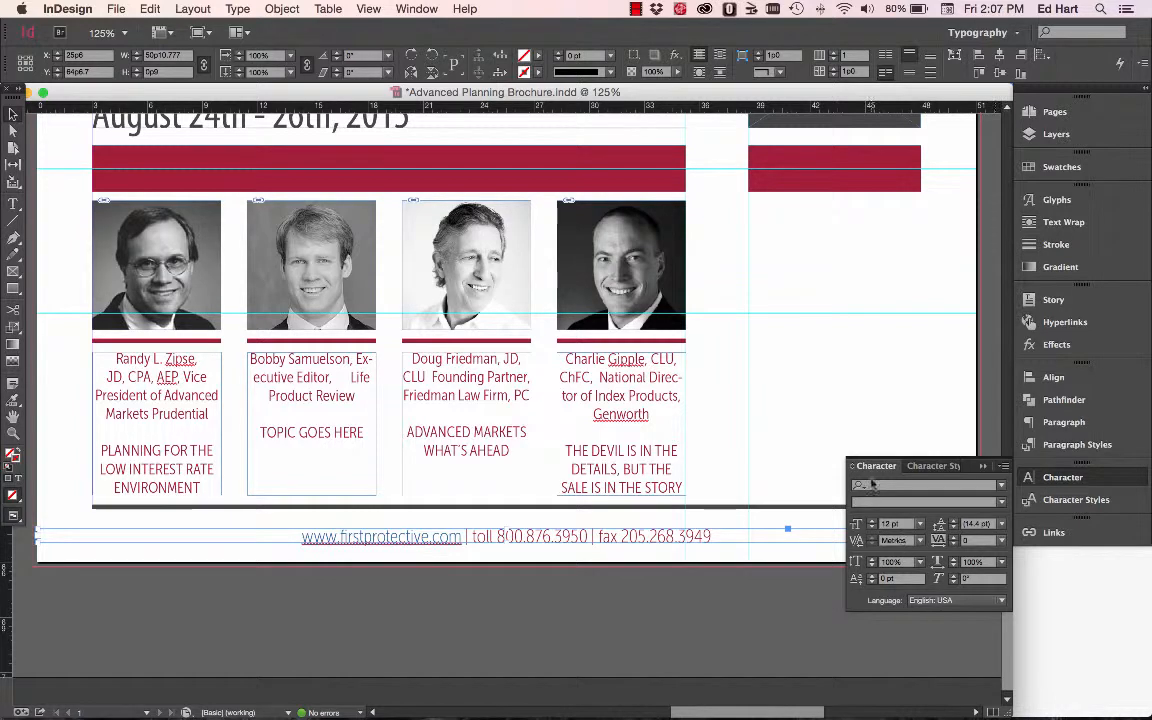
pyautogui.doubleClick(603, 537)
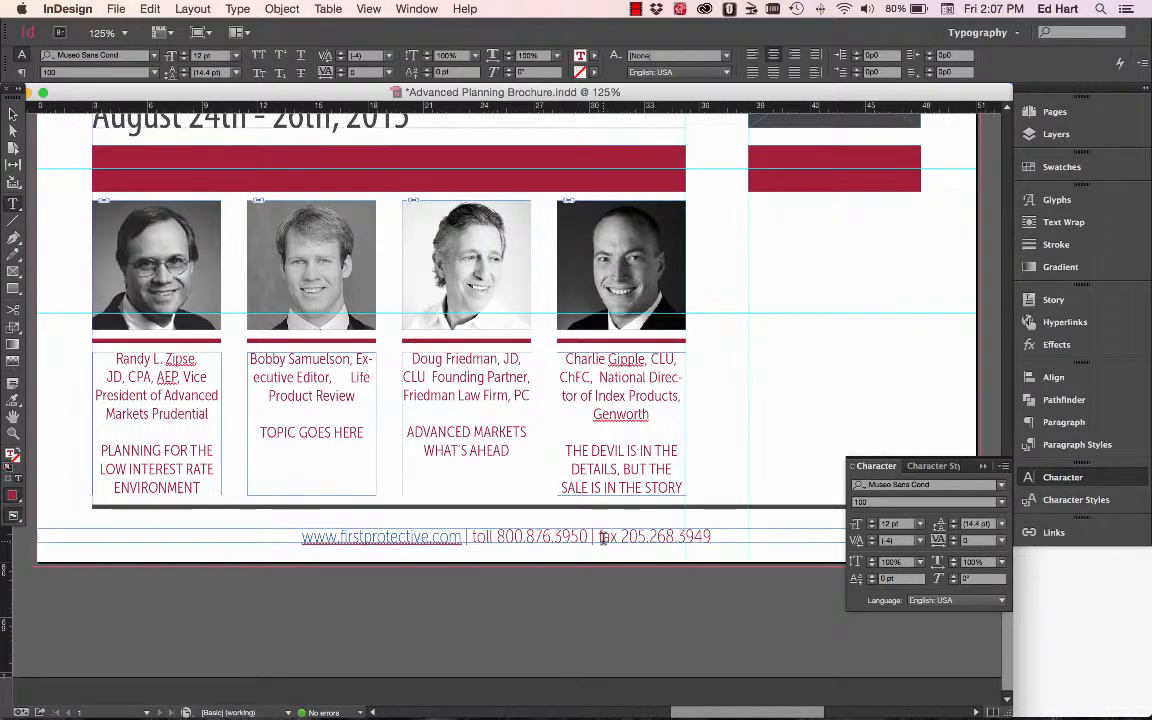
pyautogui.tripleClick(529, 537)
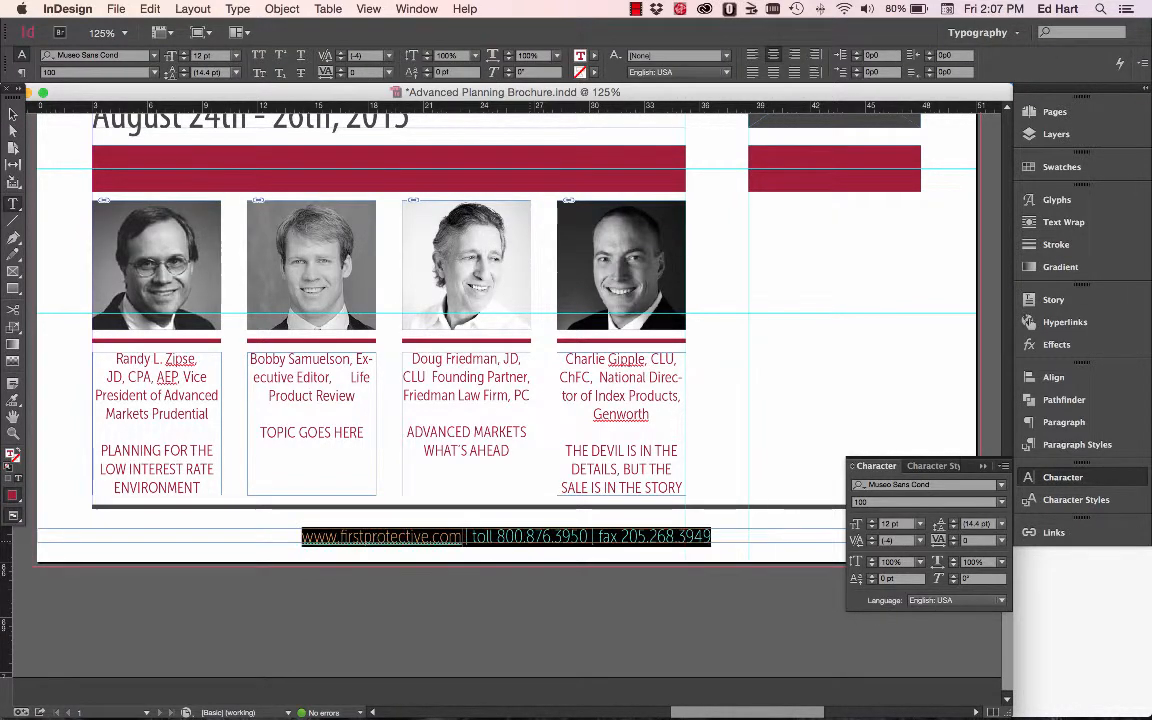
pyautogui.click(1001, 504)
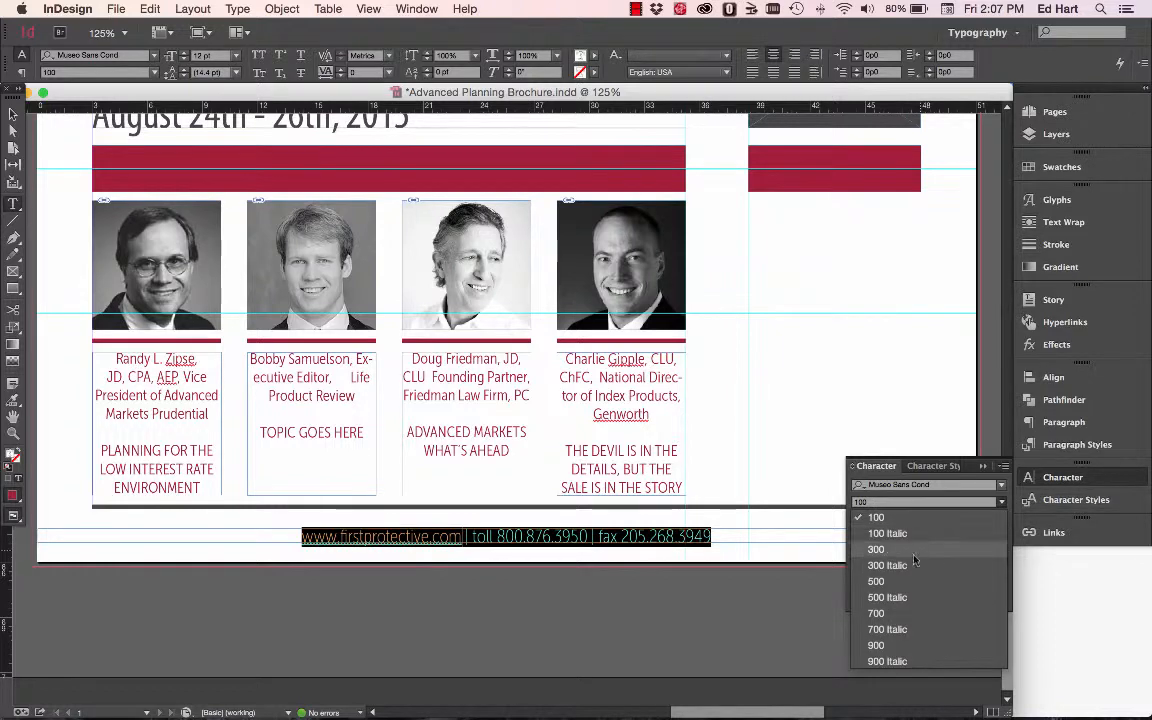
pyautogui.click(905, 553)
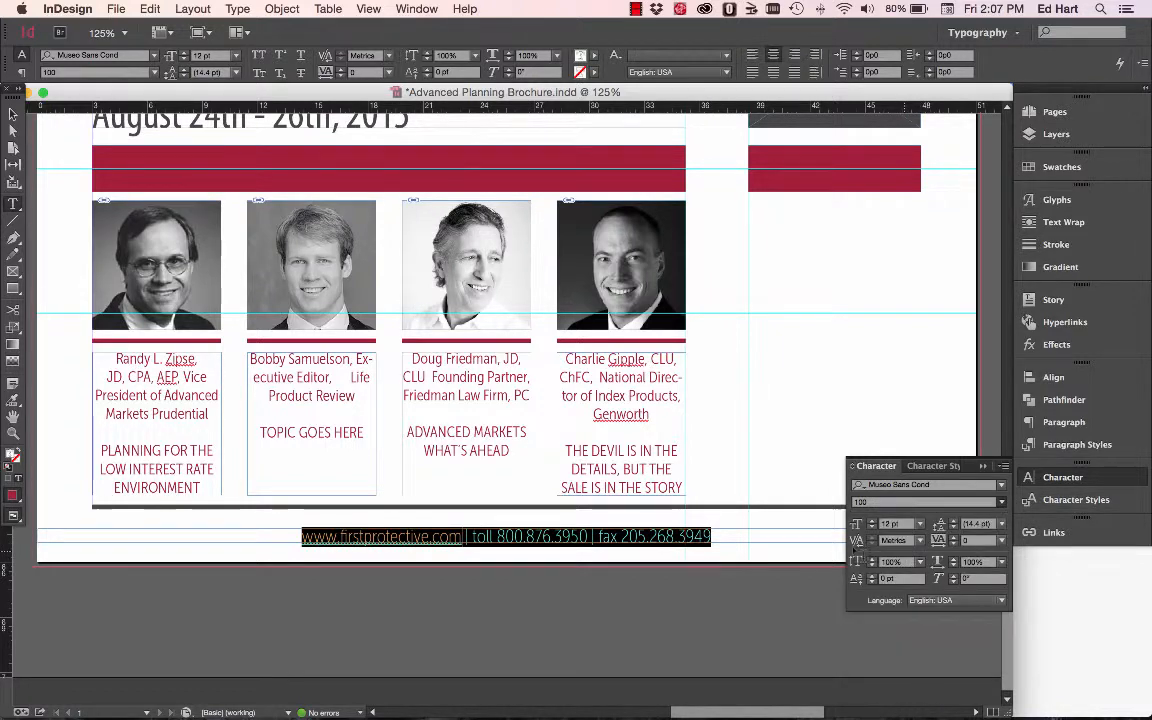
pyautogui.click(180, 532)
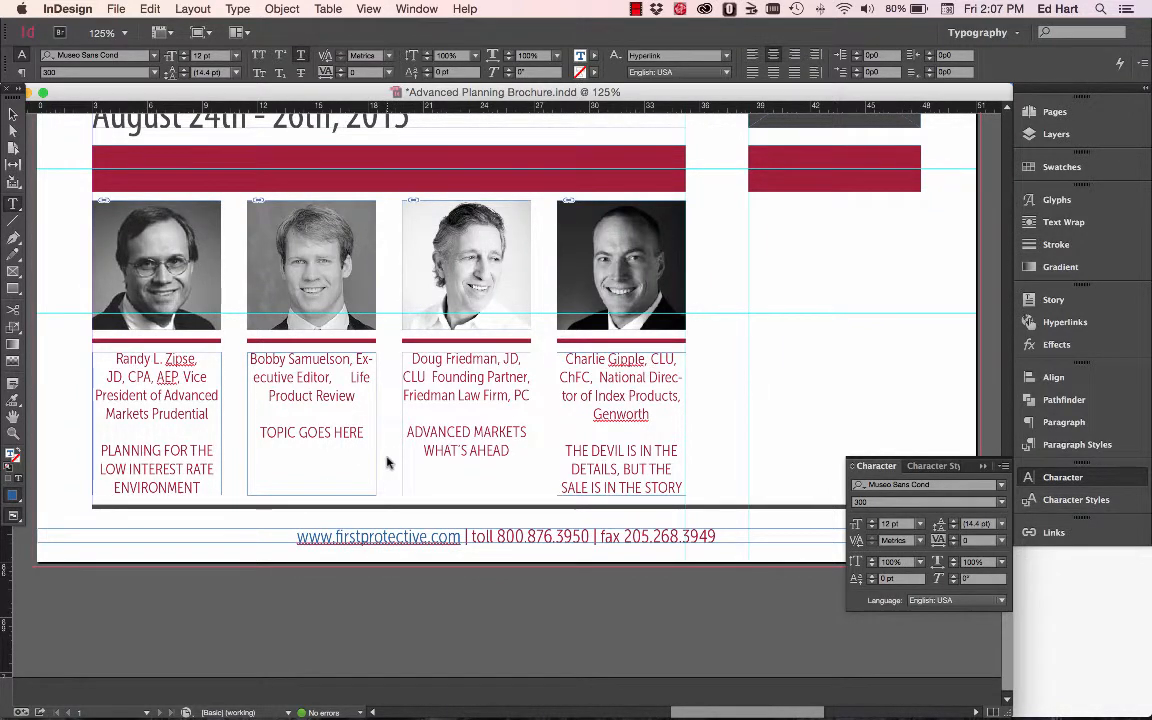
# Enter "Invitation Only" on two lines in the dark grey box of the flyer's narrow side column.
pyautogui.press('super+minus')
pyautogui.press('super+minus')
pyautogui.scroll(2, 278, 455)
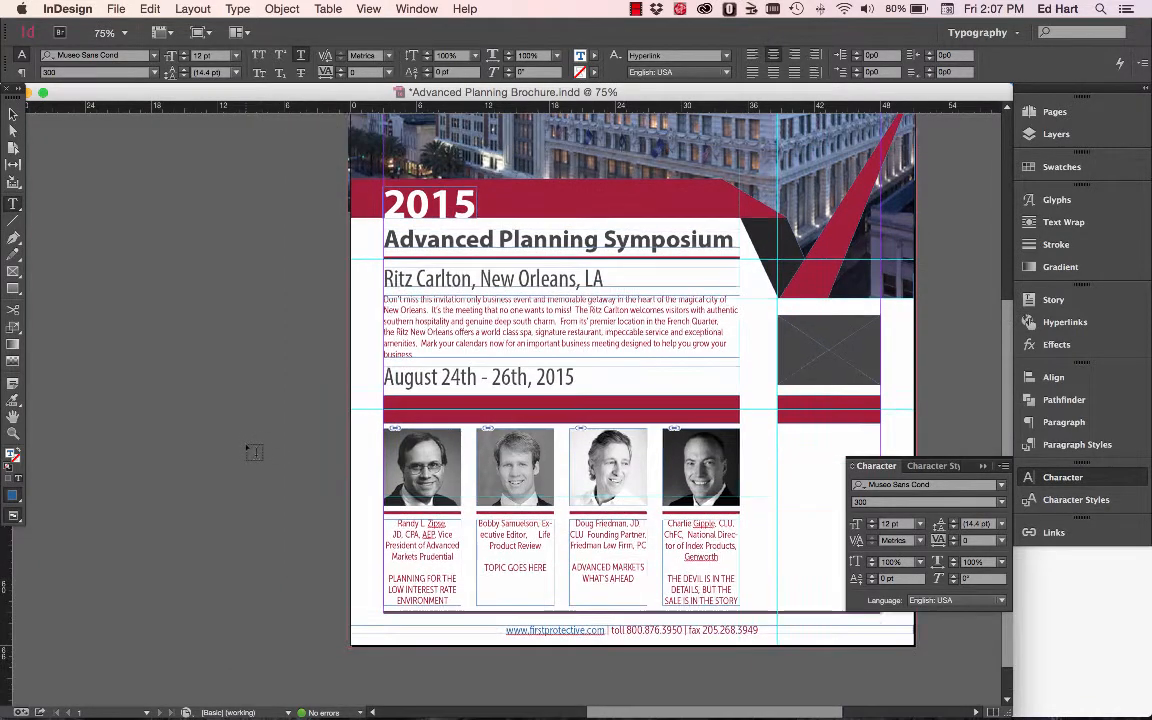
pyautogui.hscroll(4, 250, 452)
pyautogui.hscroll(8, 253, 452)
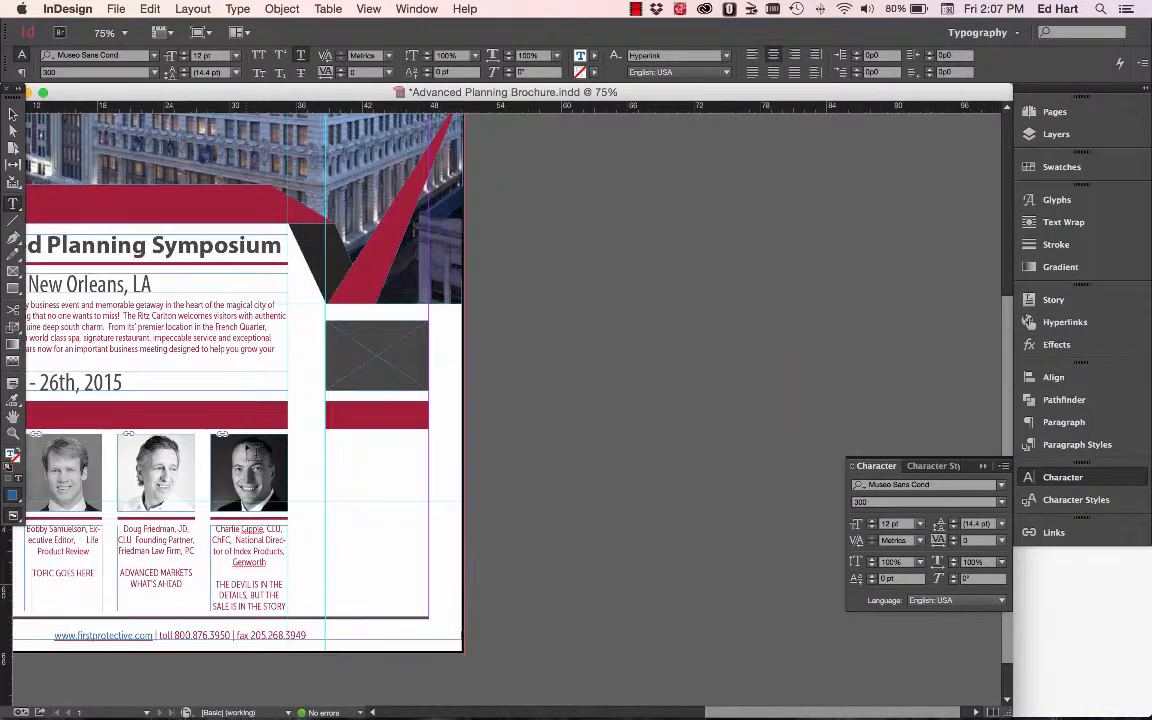
pyautogui.scroll(1, 253, 452)
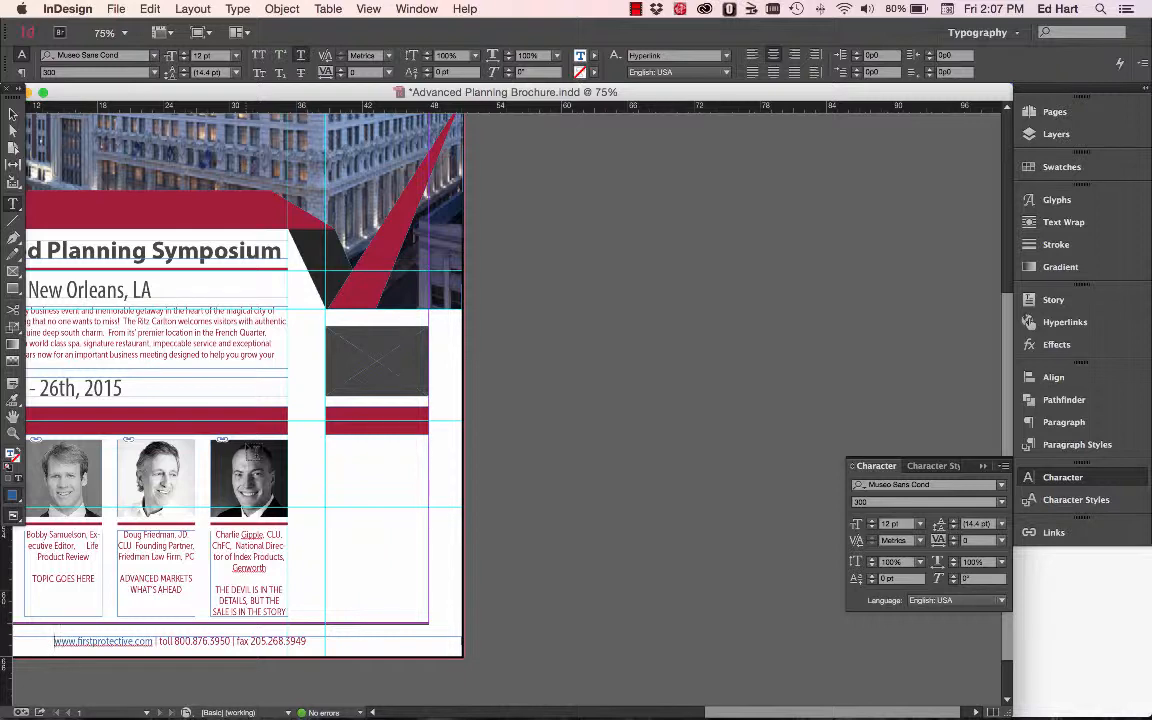
pyautogui.hscroll(-2, 253, 452)
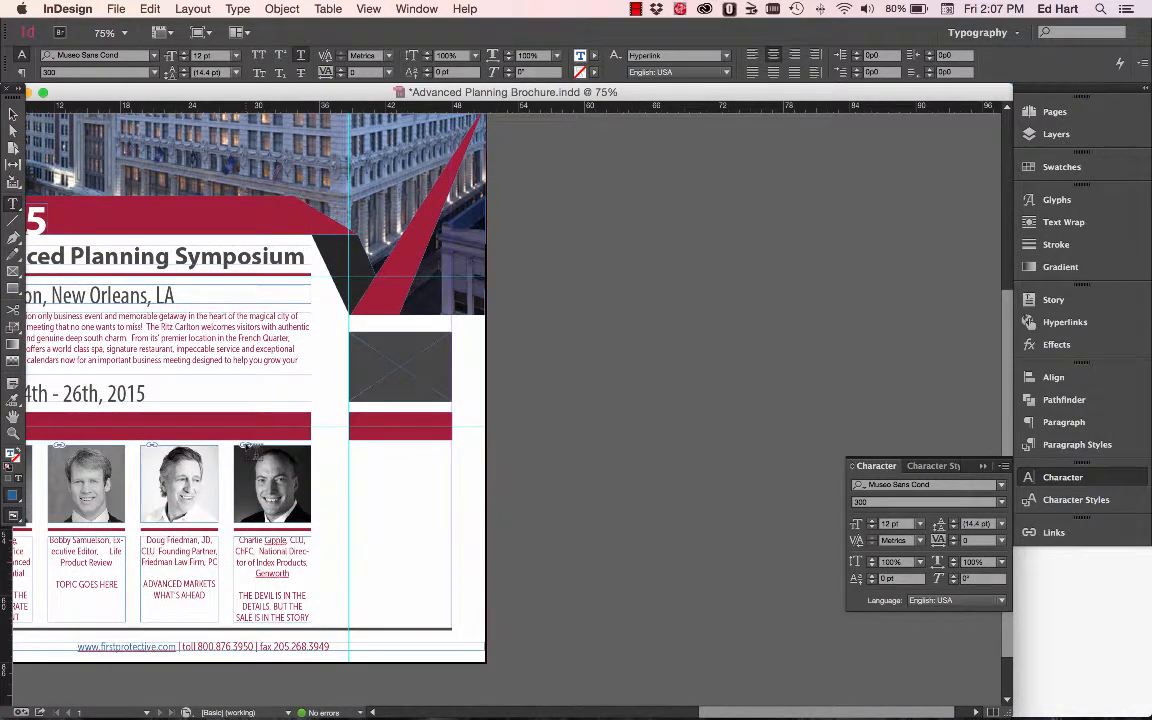
pyautogui.hscroll(-3, 253, 452)
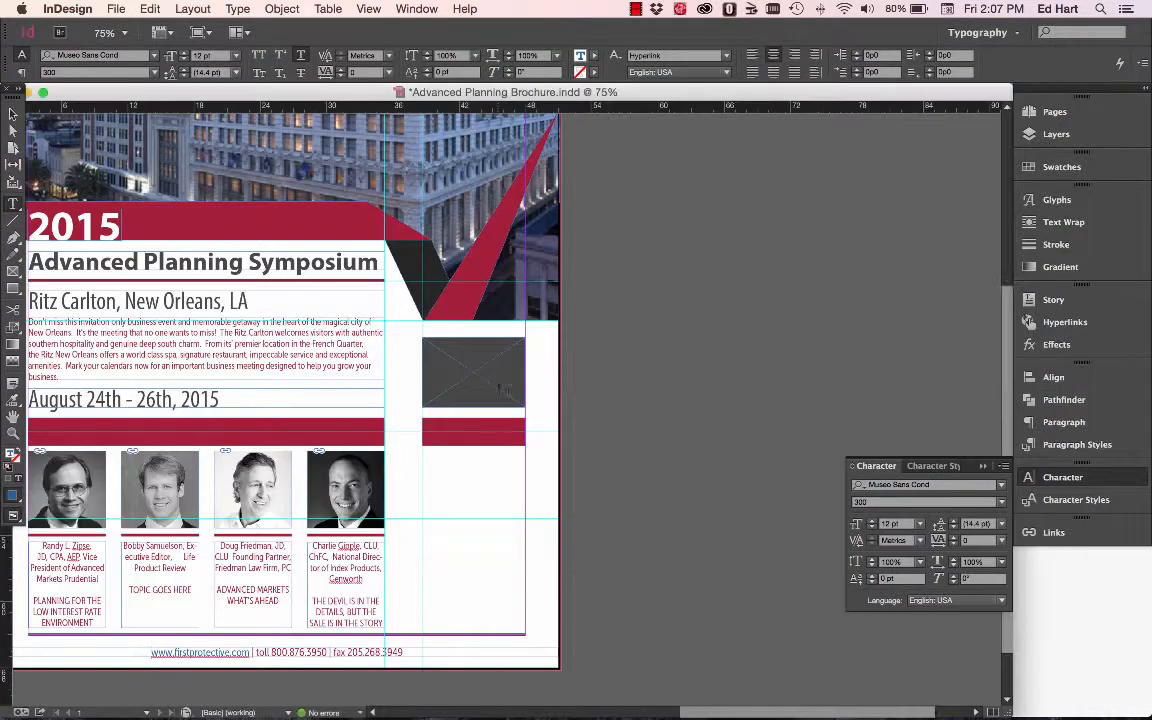
pyautogui.click(477, 356)
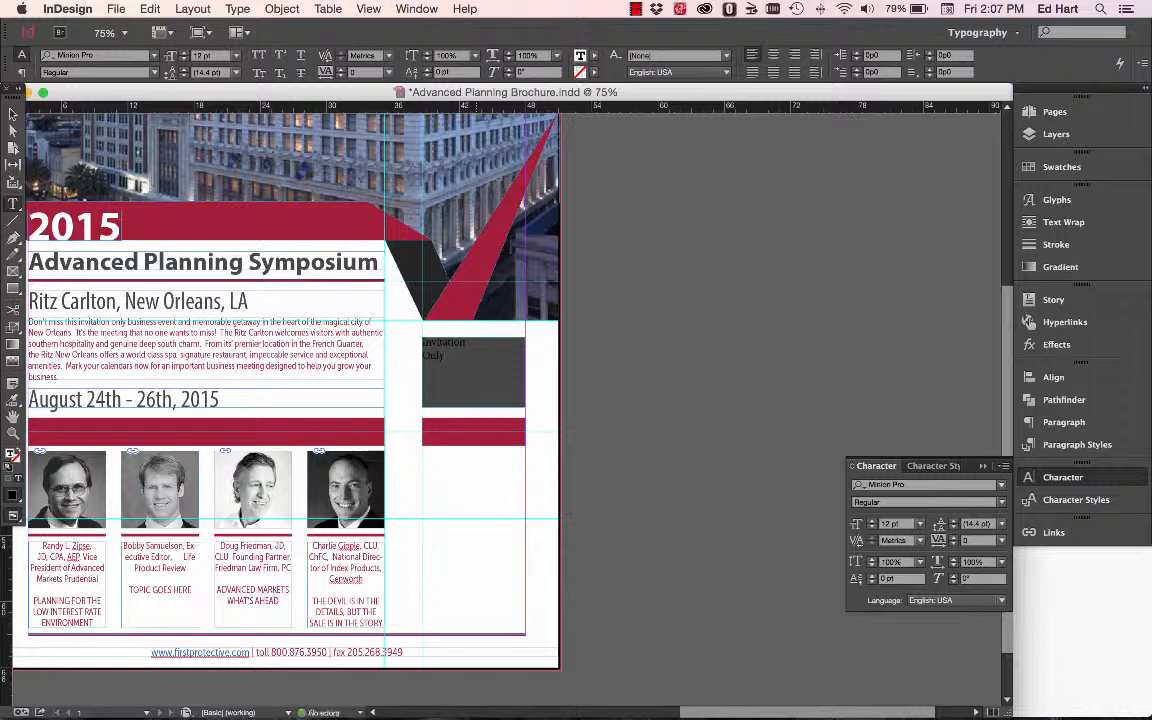
# Set the fill colour of the "Invitation Only" text in the dark grey box to [Paper].
pyautogui.moveTo(423, 342); pyautogui.dragTo(443, 356)
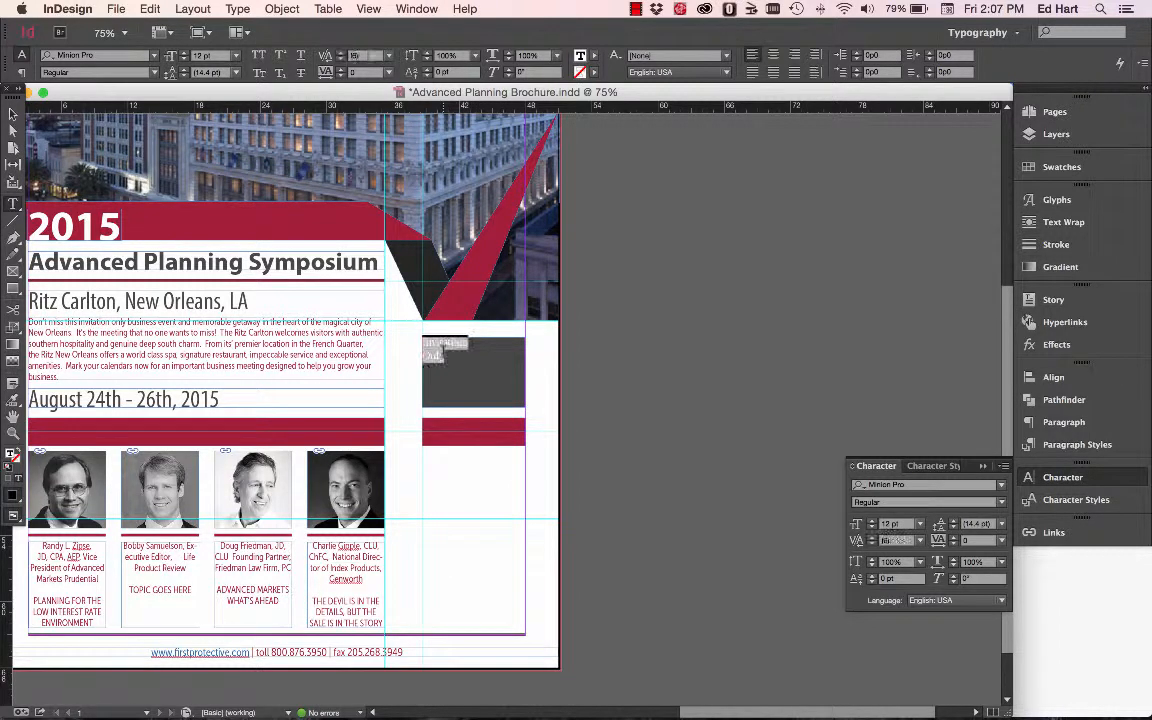
pyautogui.click(592, 56)
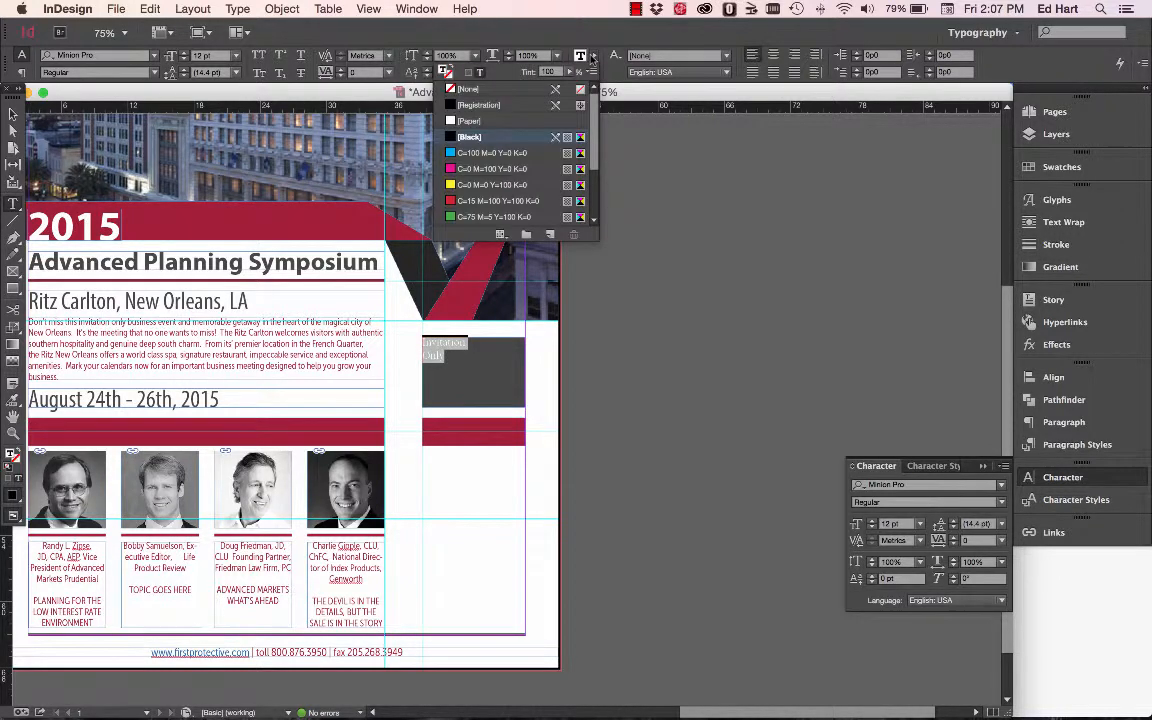
pyautogui.click(490, 120)
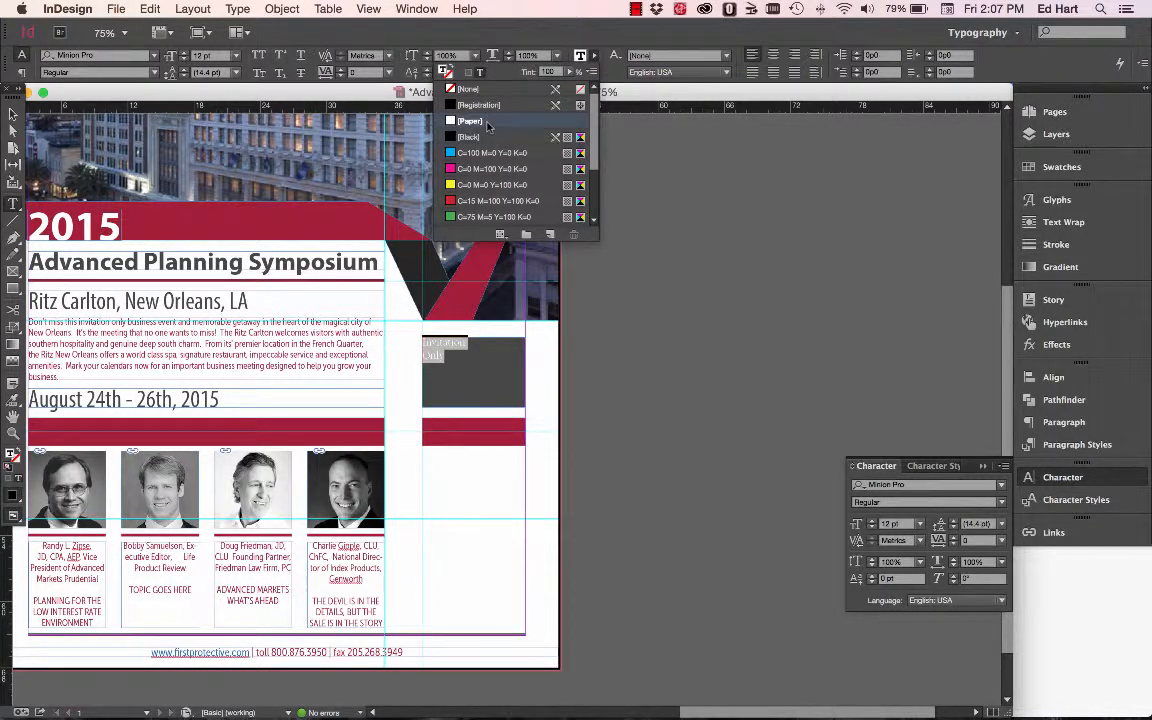
# Format the "Invitation Only" text in Museo Sans 700 Italic at 24 pt.
pyautogui.click(1001, 484)
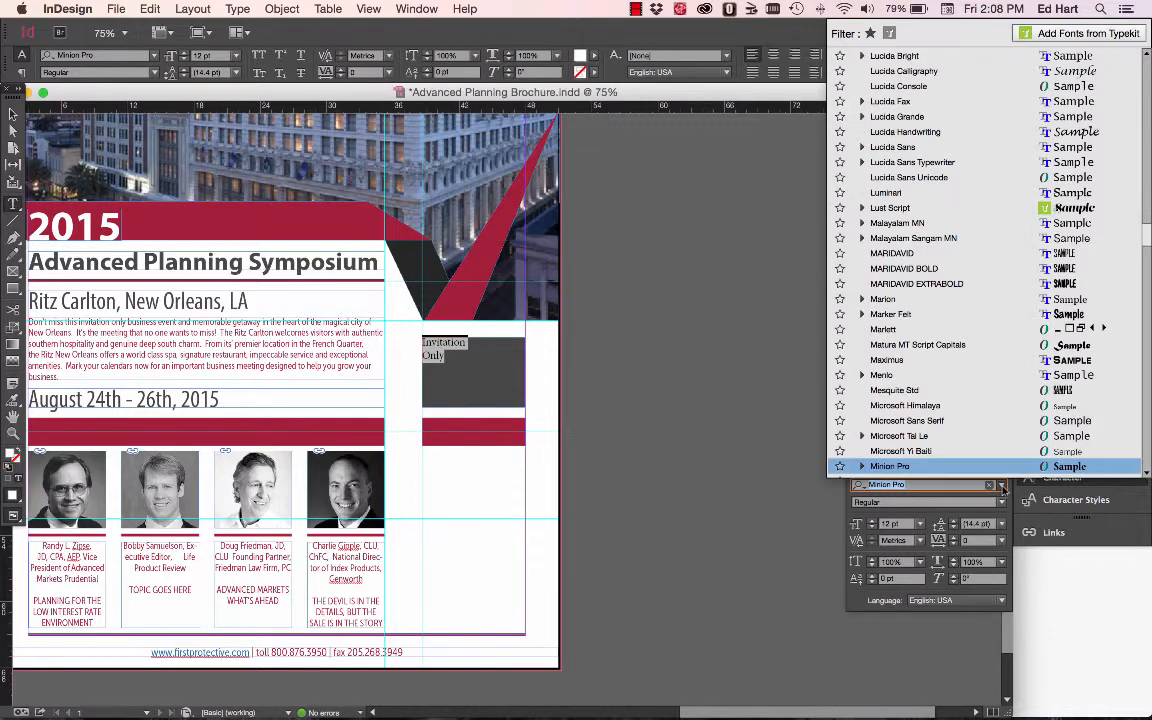
pyautogui.scroll(15, 937, 328)
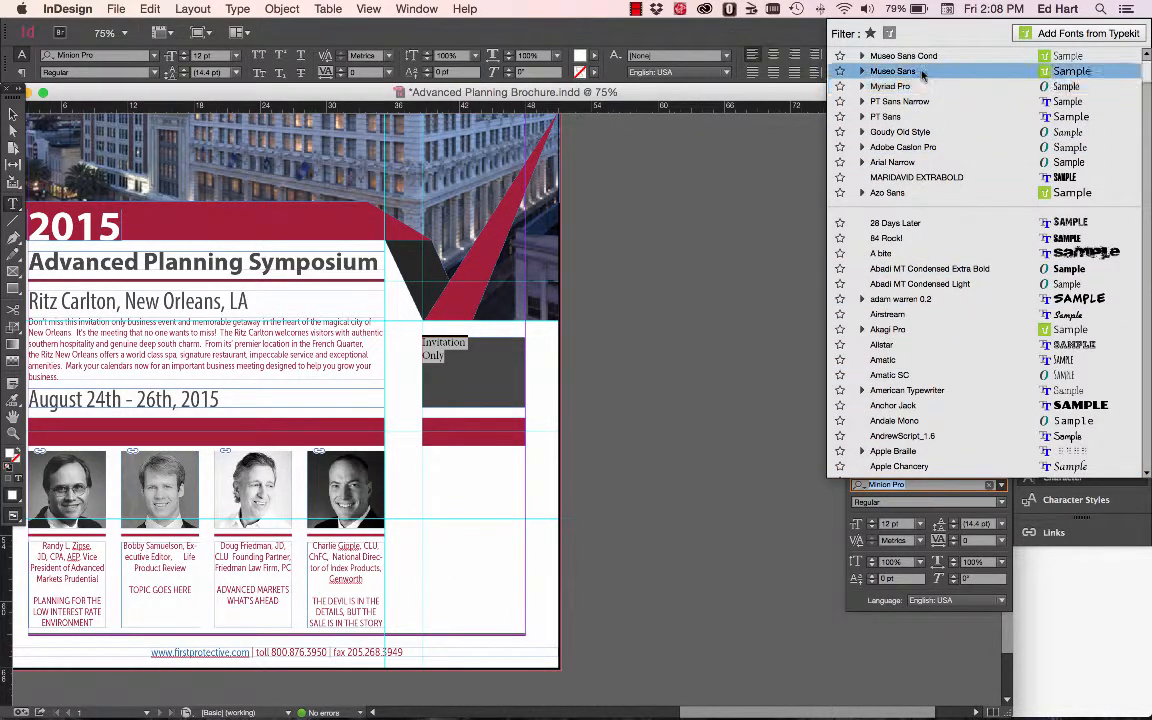
pyautogui.click(922, 71)
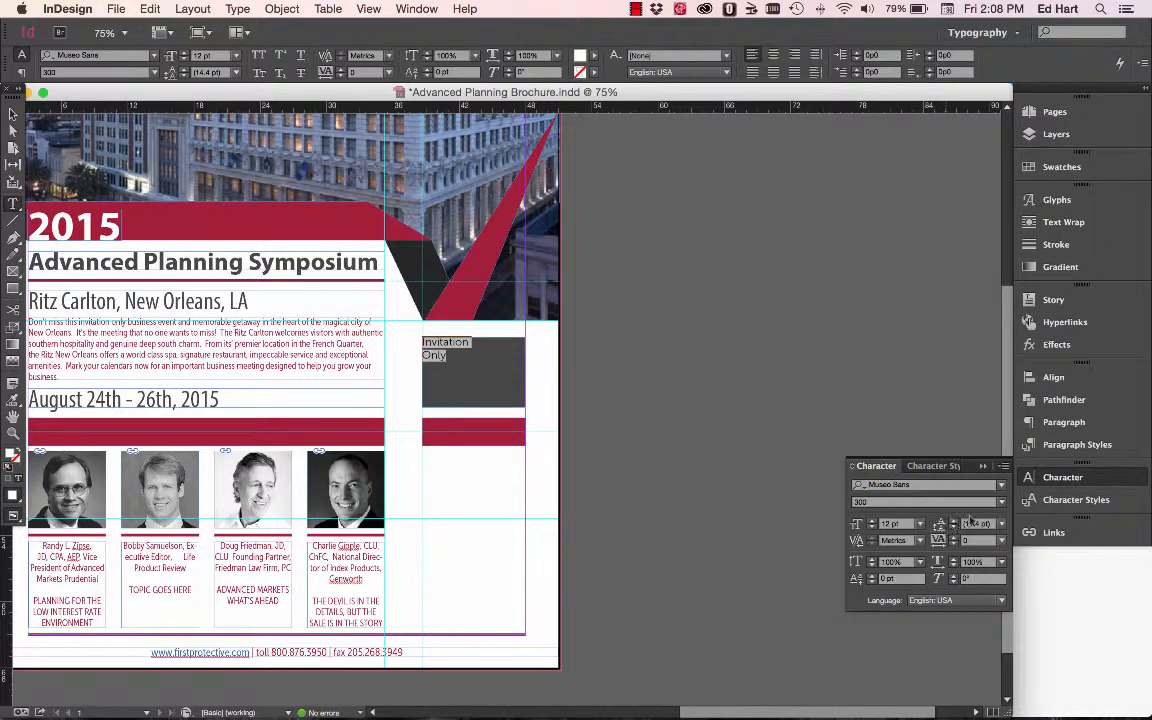
pyautogui.click(1001, 503)
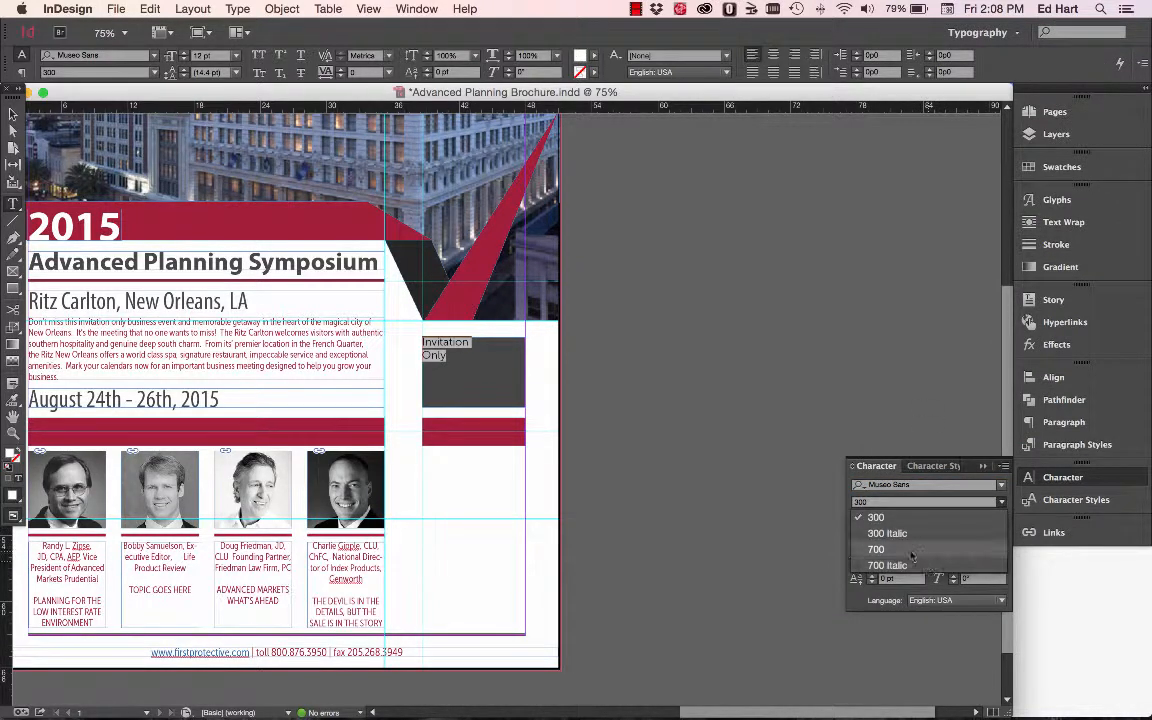
pyautogui.click(888, 533)
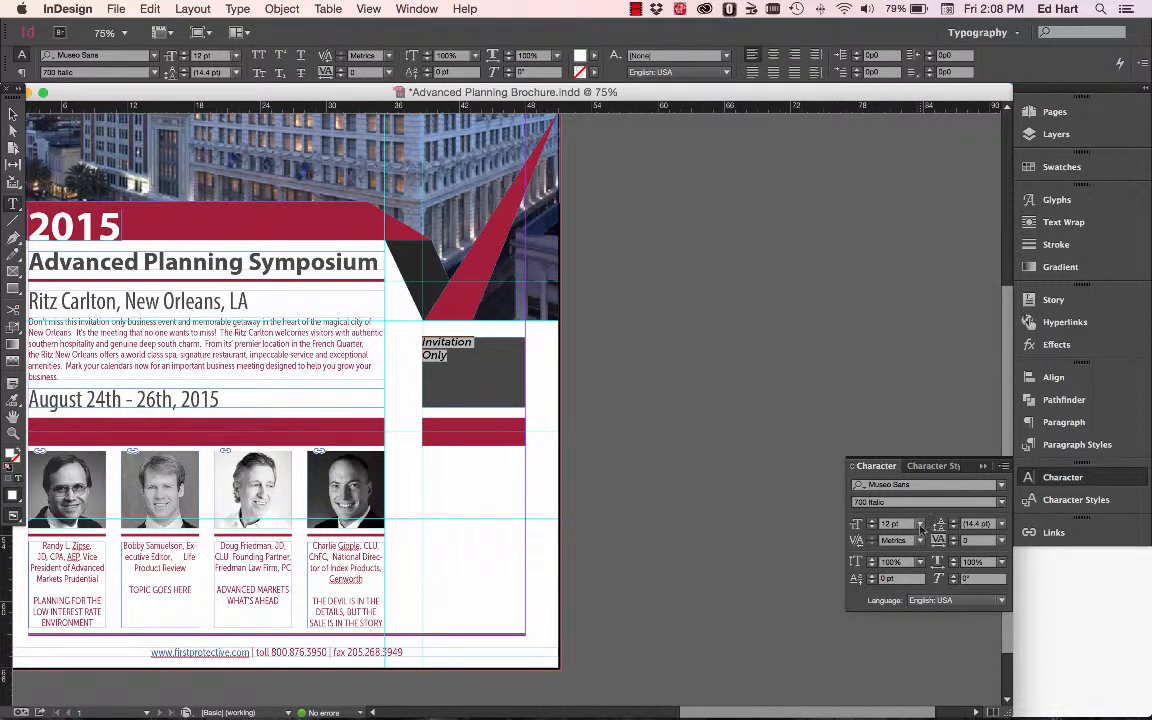
pyautogui.click(920, 524)
pyautogui.click(815, 388)
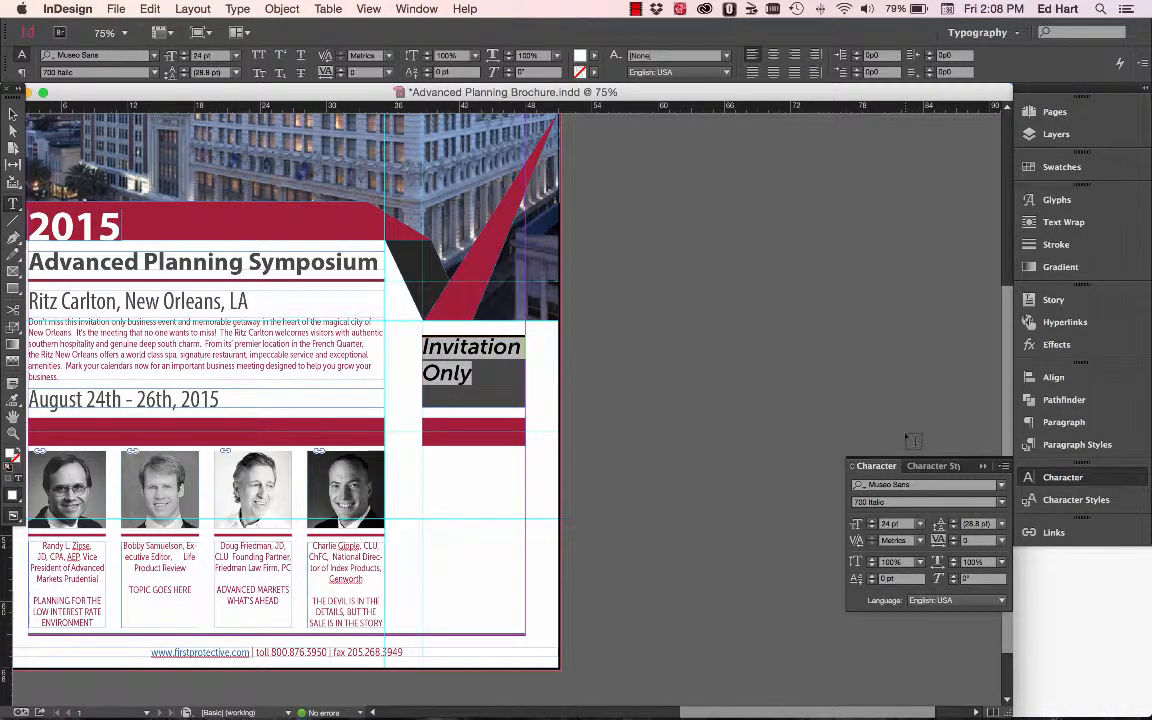
# Check the original Pages flyer and centre the "Invitation Only" lines horizontally in their box in InDesign.
pyautogui.press('super+Tab')
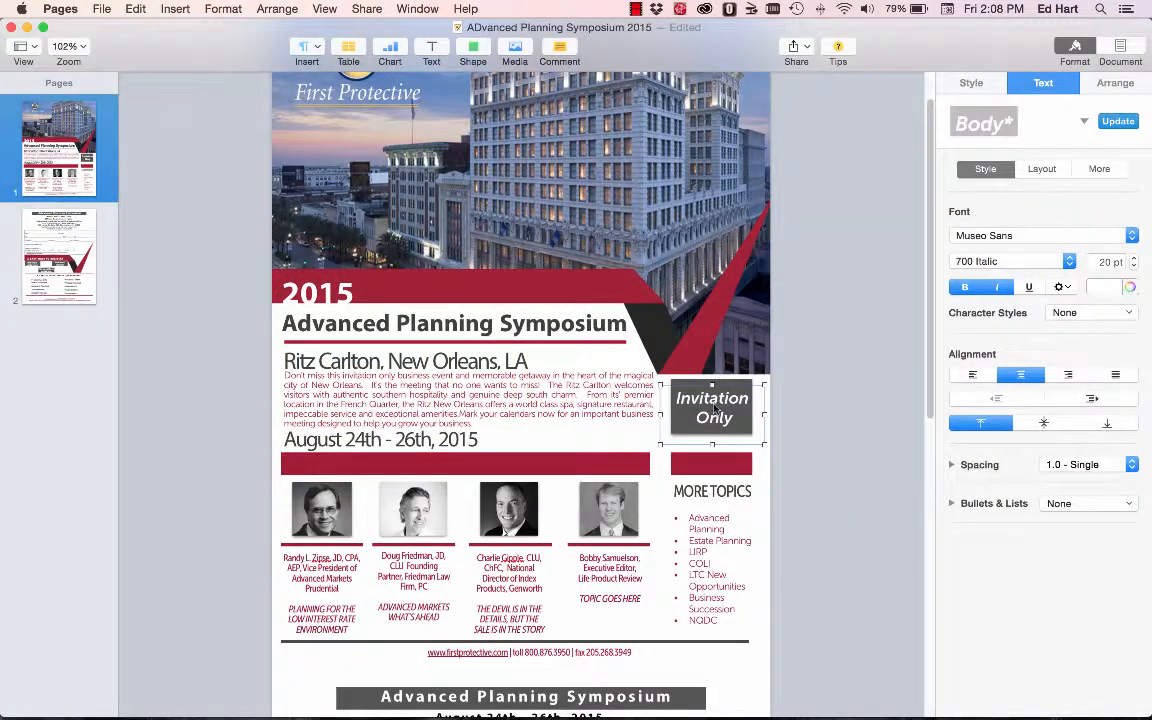
pyautogui.press('super+Tab')
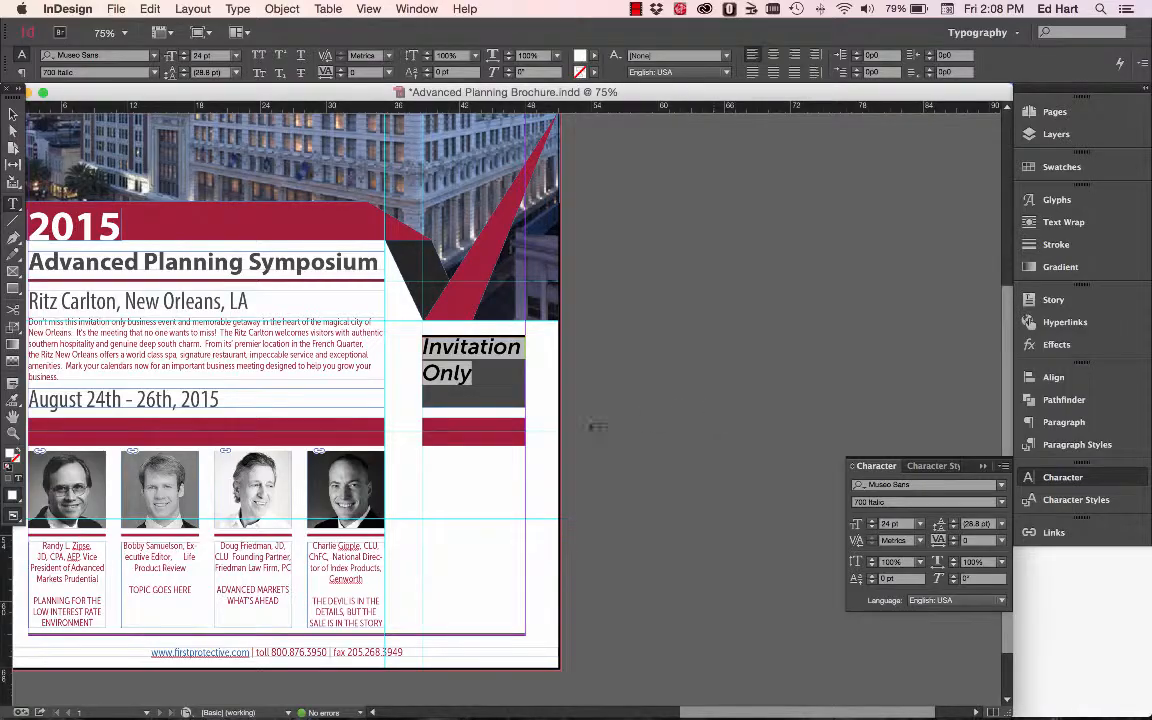
pyautogui.click(777, 56)
pyautogui.click(635, 9)
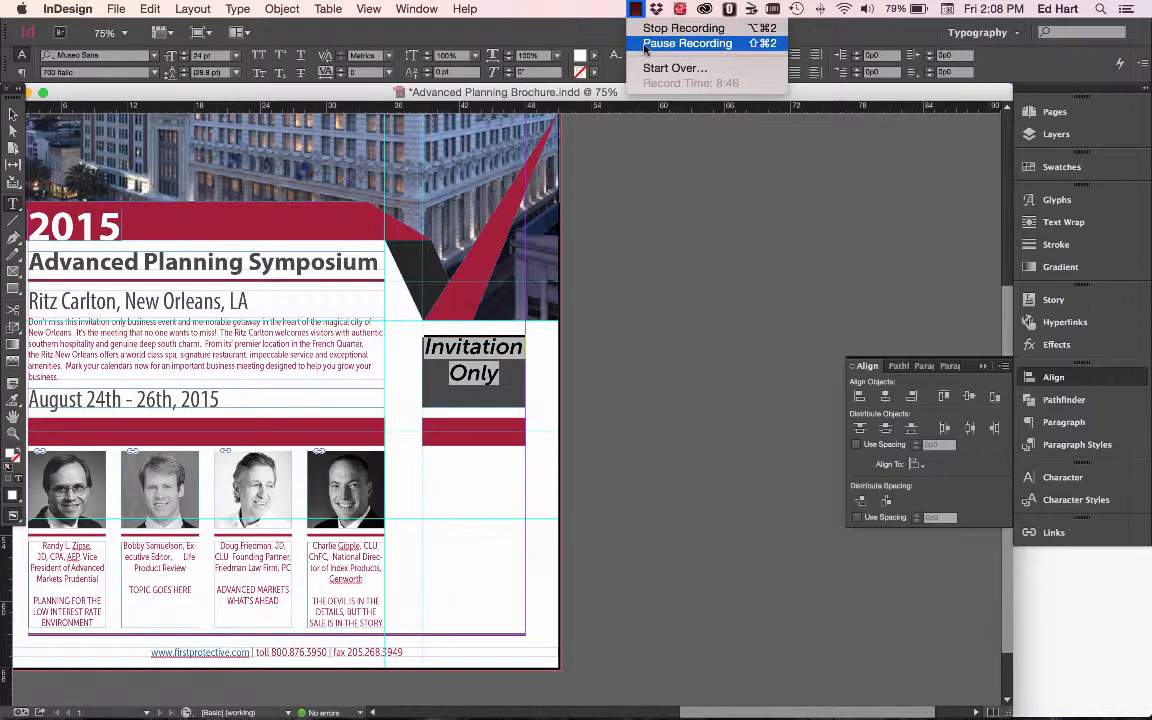
pyautogui.click(687, 43)
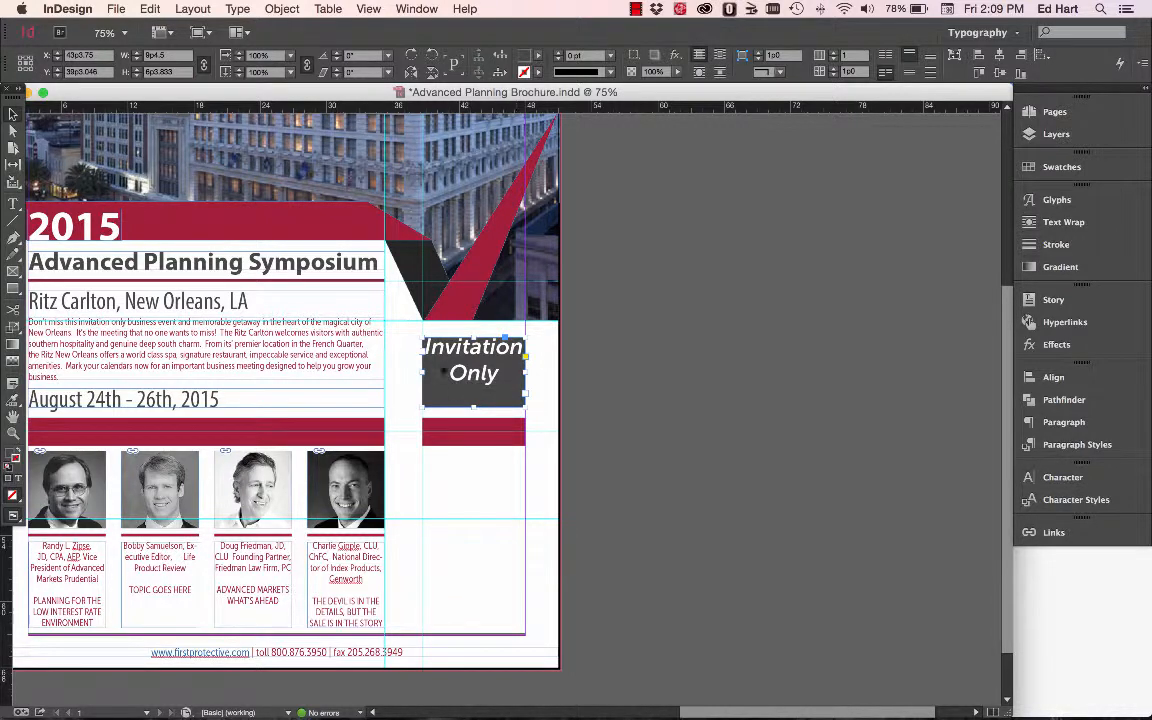
# Set the vertical justification of the "Invitation Only" text frame to Center, then deselect the frame.
pyautogui.click(281, 9)
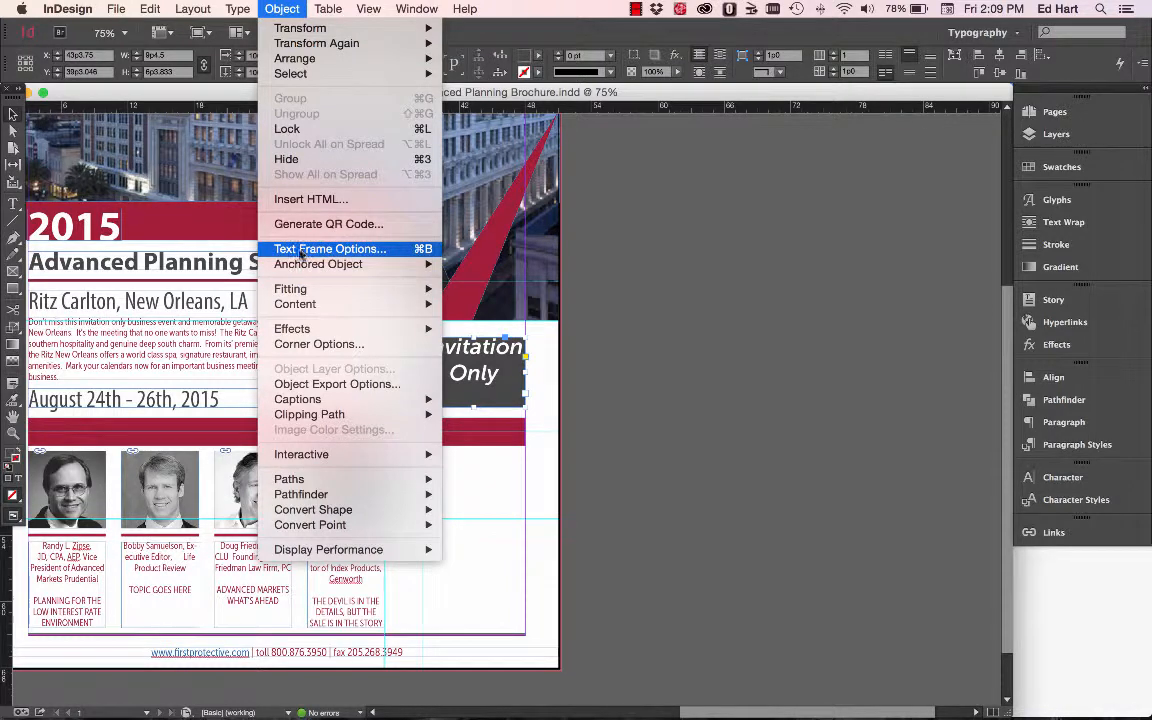
pyautogui.click(330, 249)
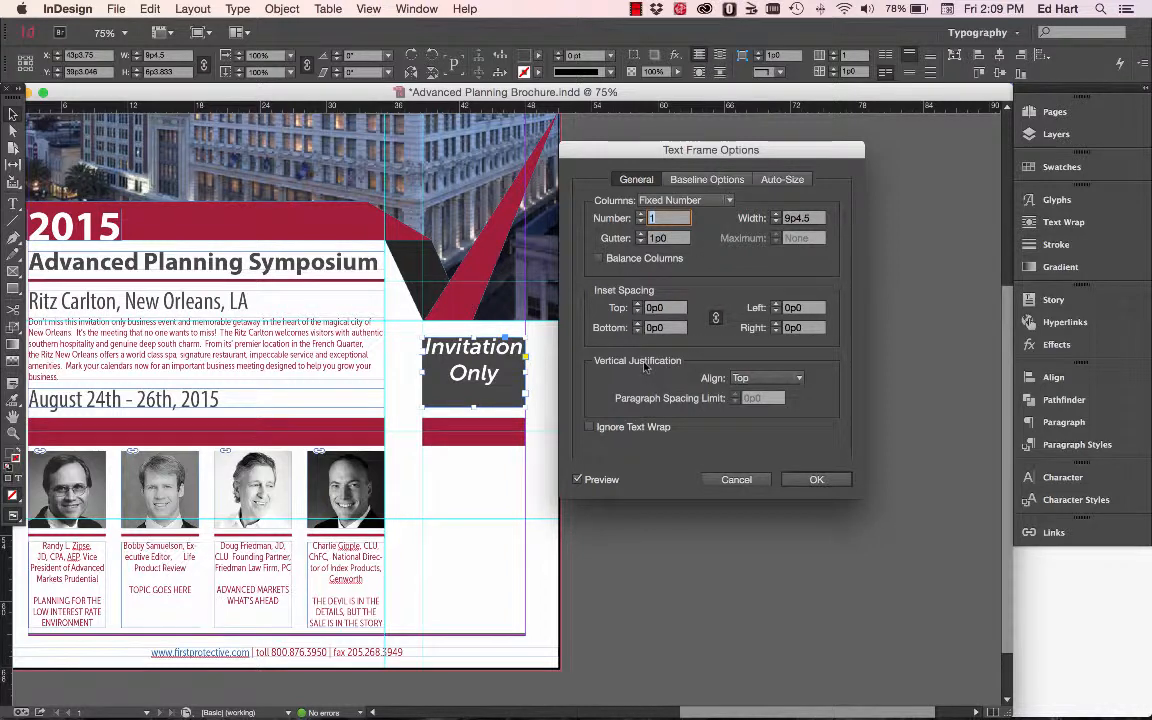
pyautogui.click(790, 382)
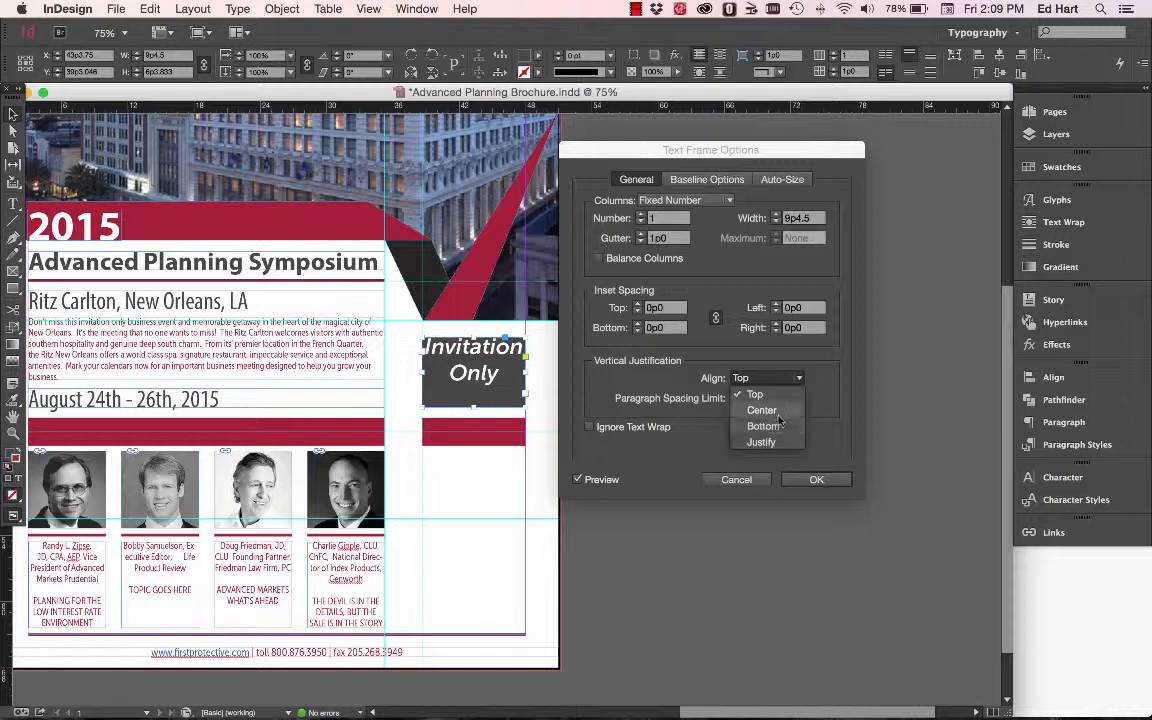
pyautogui.click(770, 410)
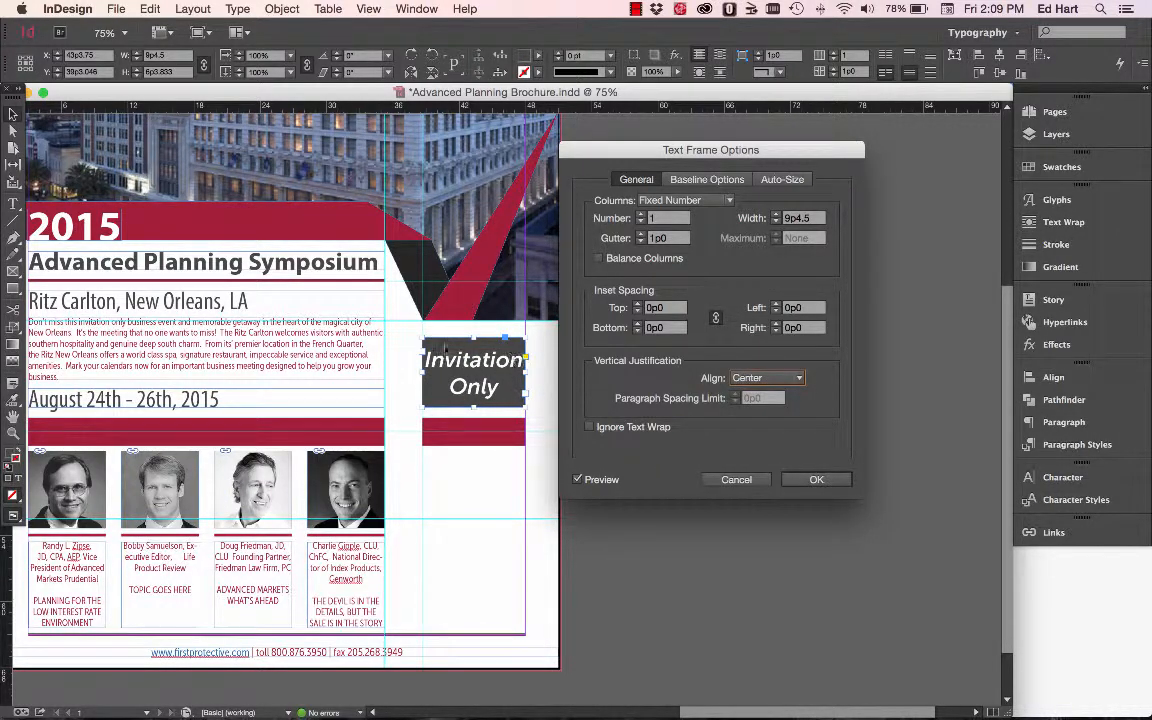
pyautogui.click(805, 487)
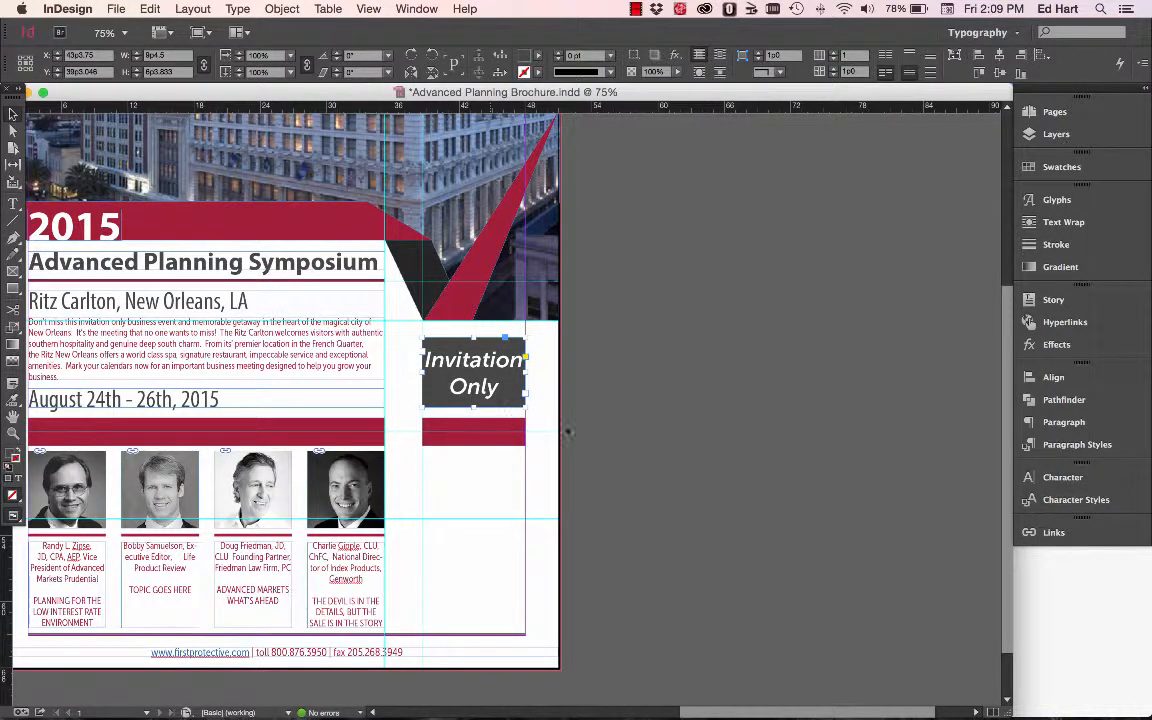
pyautogui.click(486, 469)
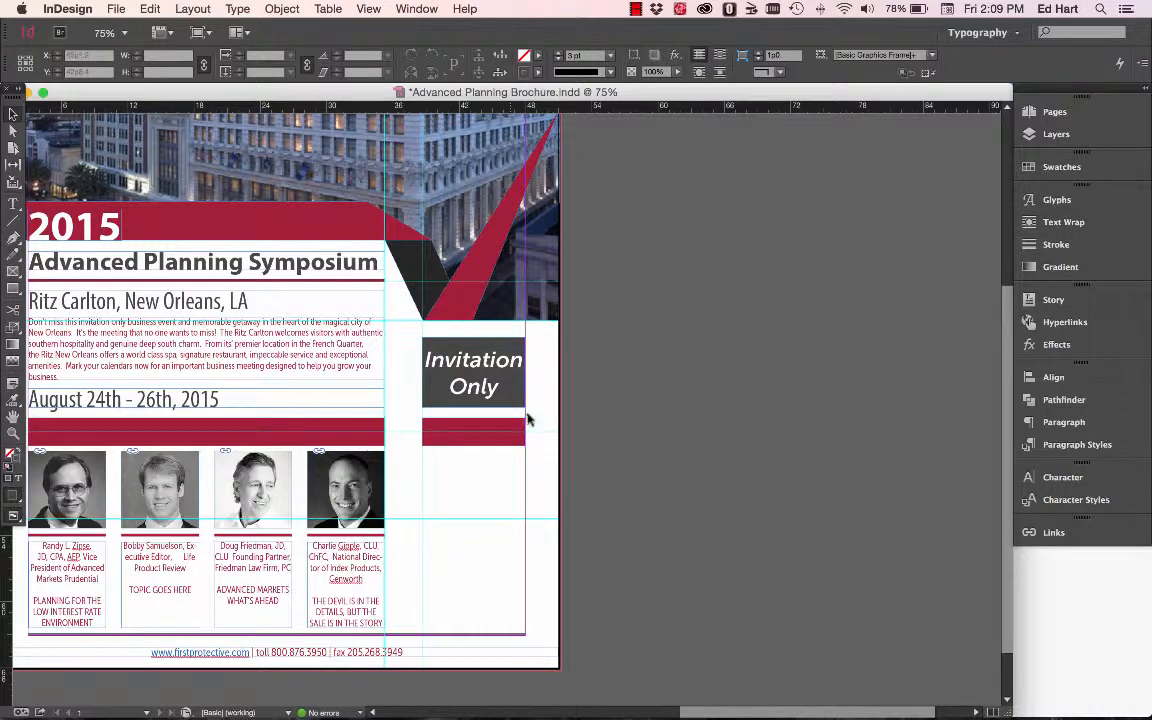
# Duplicate the "August 24th - 26th, 2015" text frame and place the copy just below the narrow column's red bar.
pyautogui.press('super+Tab')
pyautogui.press('super+Tab')
pyautogui.click(84, 399)
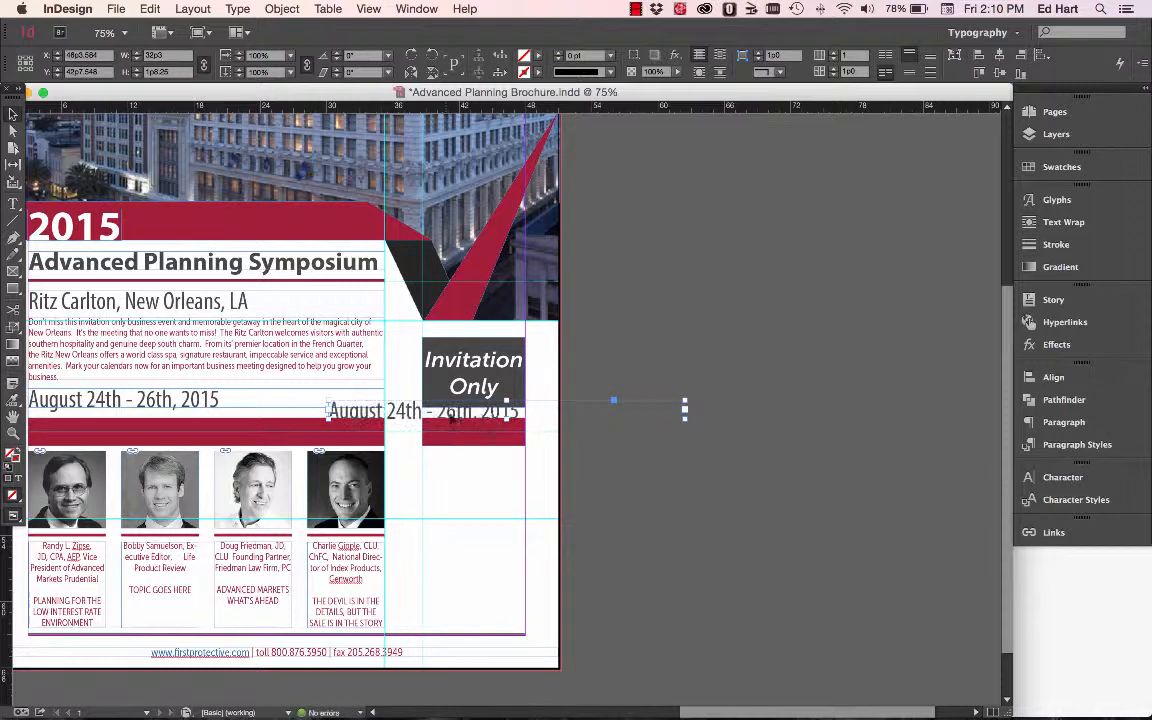
pyautogui.moveTo(408, 413); pyautogui.dragTo(495, 467)
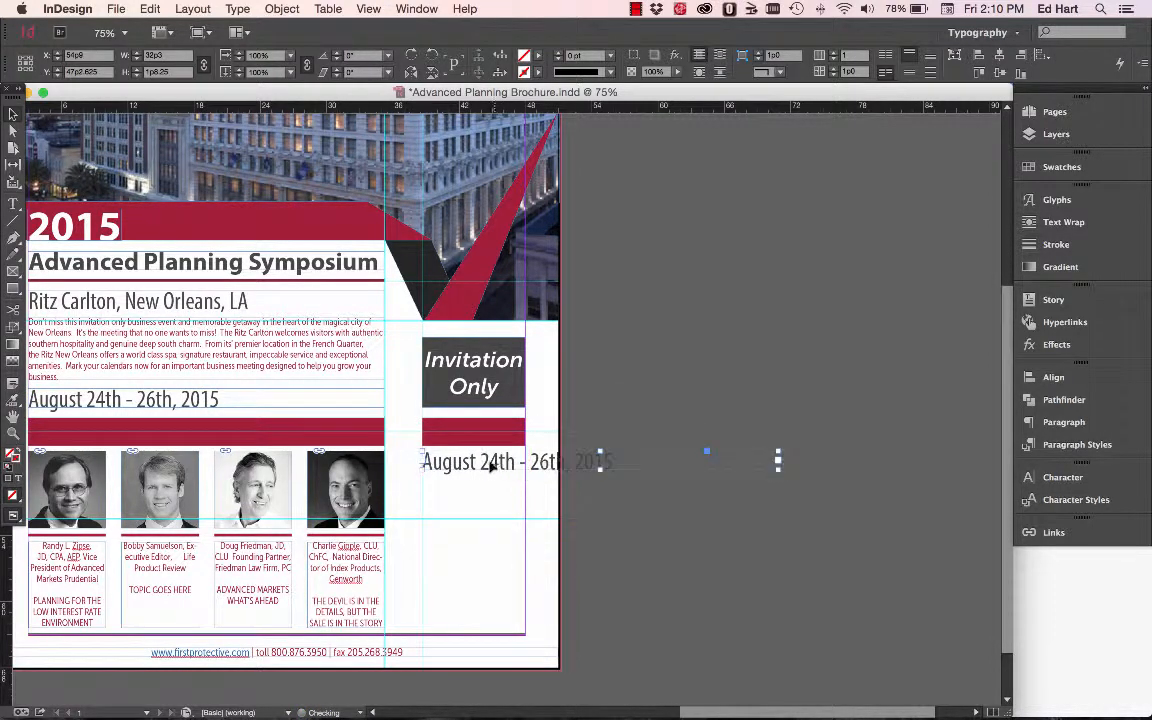
# Replace the text in the duplicated date frame with "More Topics".
pyautogui.doubleClick(443, 462)
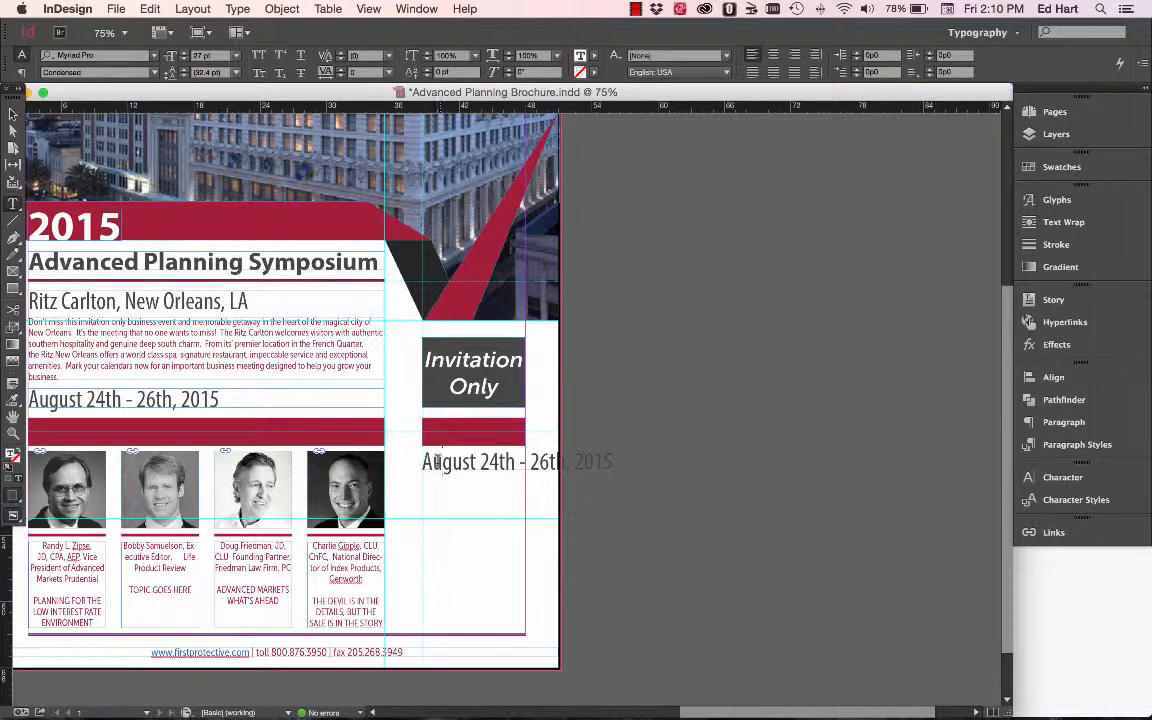
pyautogui.moveTo(423, 462); pyautogui.dragTo(608, 458)
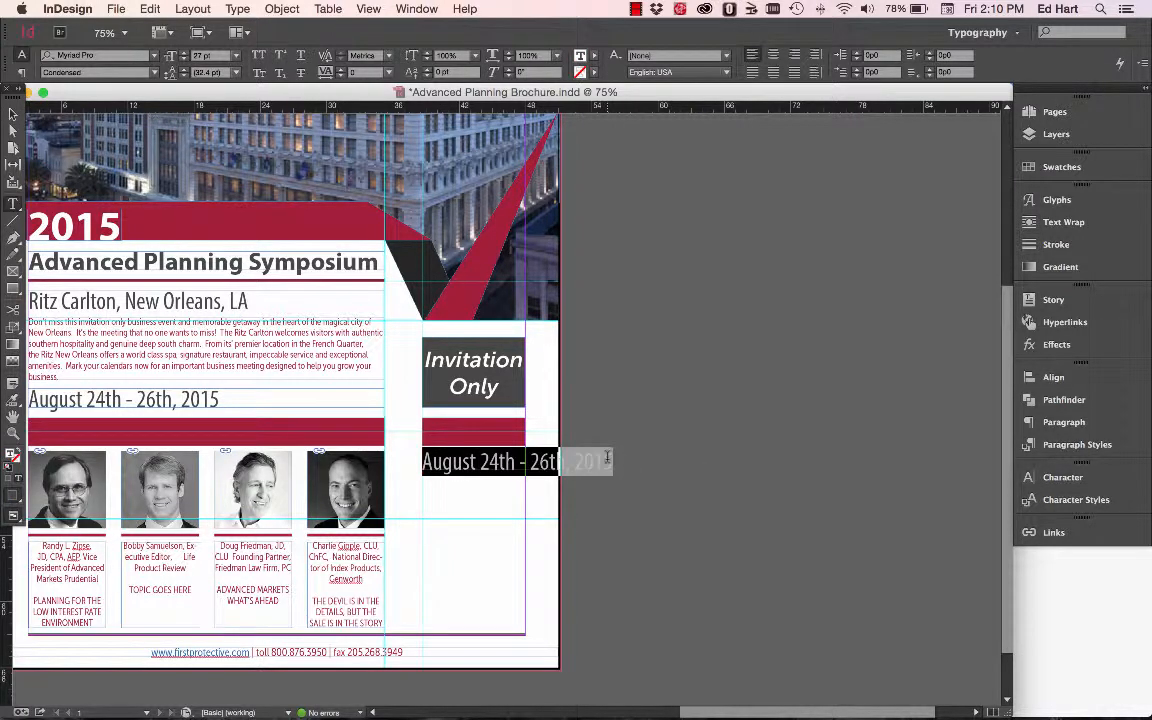
pyautogui.write('More Topics')
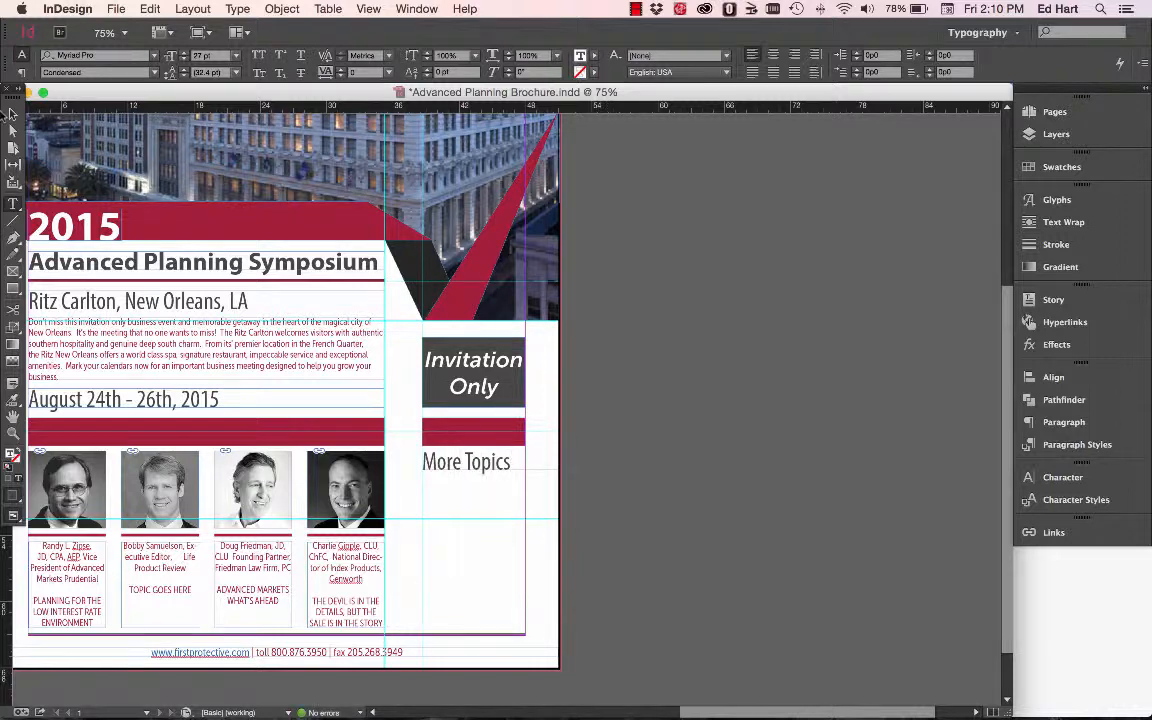
# Narrow the "More Topics" frame to the side column's width, about 9p4.5, and centre its text.
pyautogui.click(12, 113)
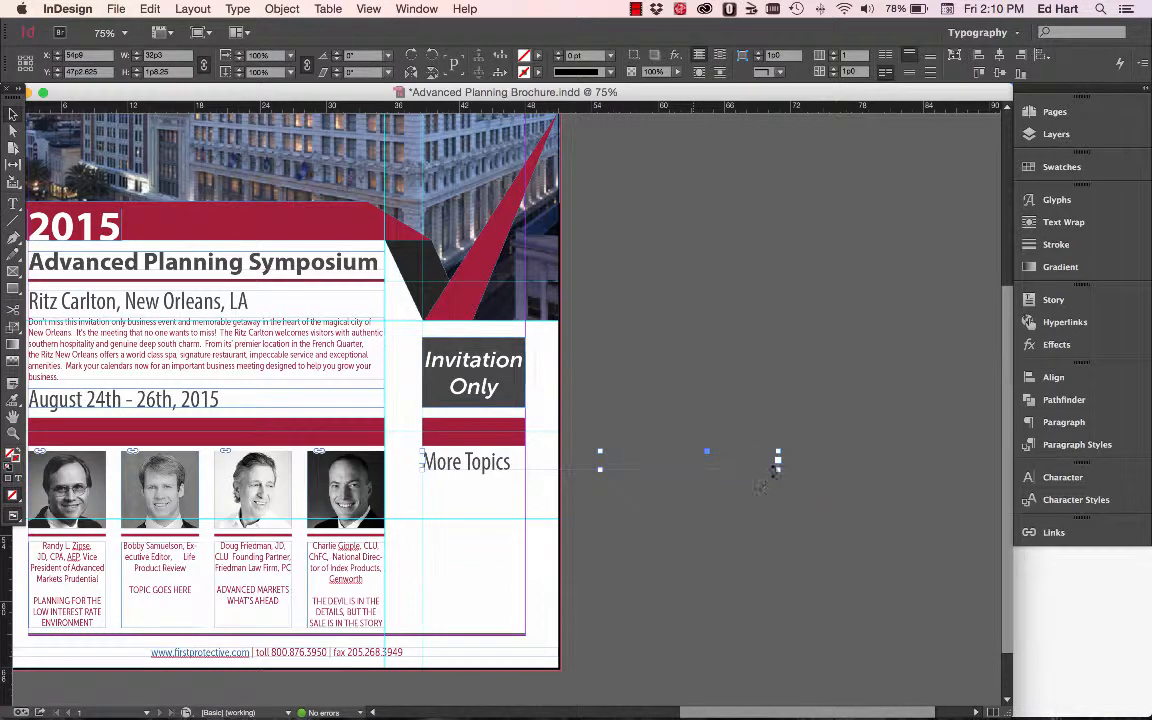
pyautogui.moveTo(778, 468); pyautogui.dragTo(524, 467)
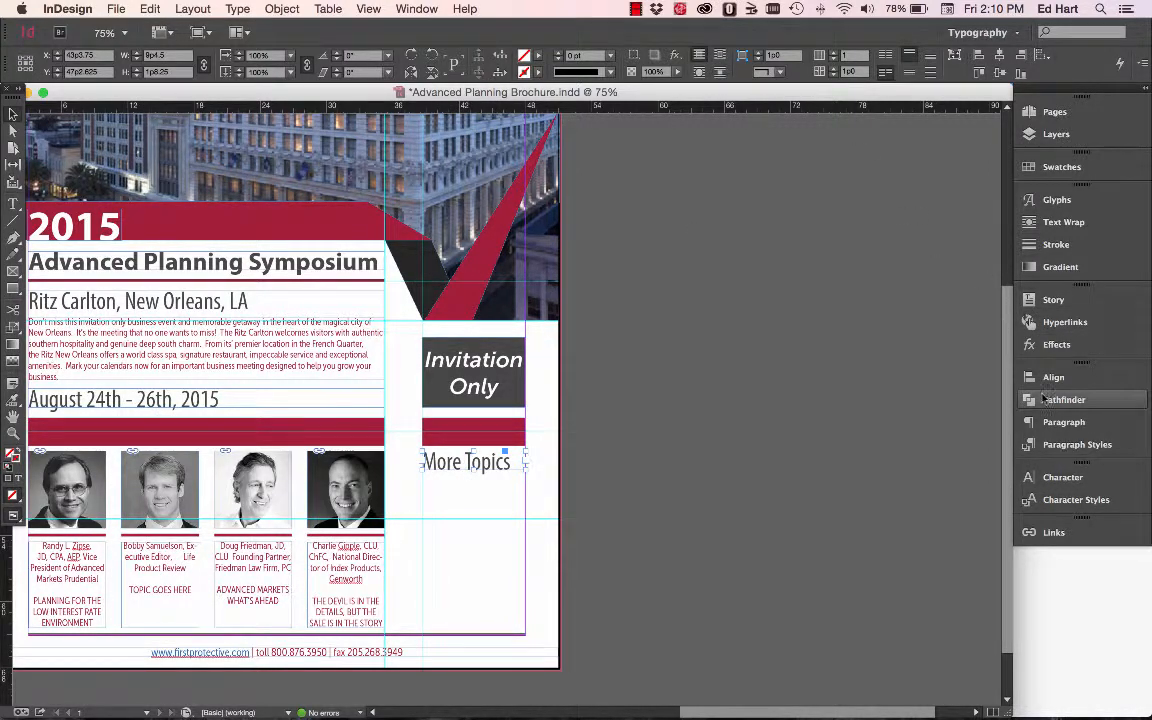
pyautogui.click(1062, 422)
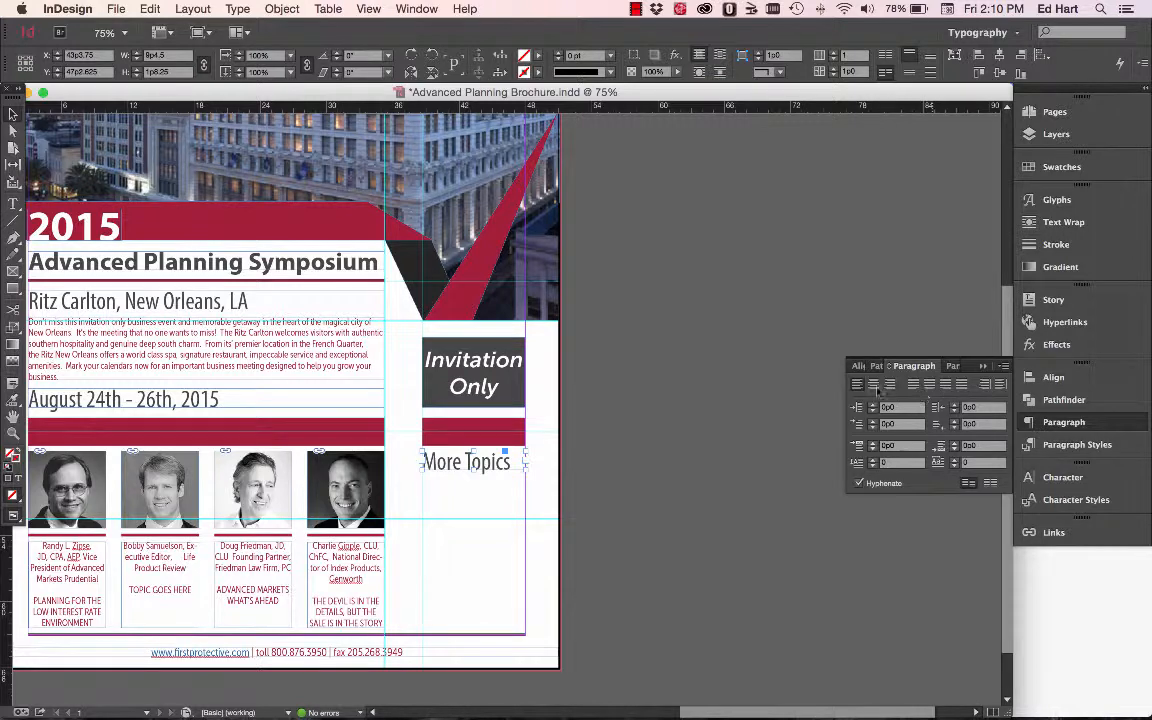
pyautogui.click(874, 385)
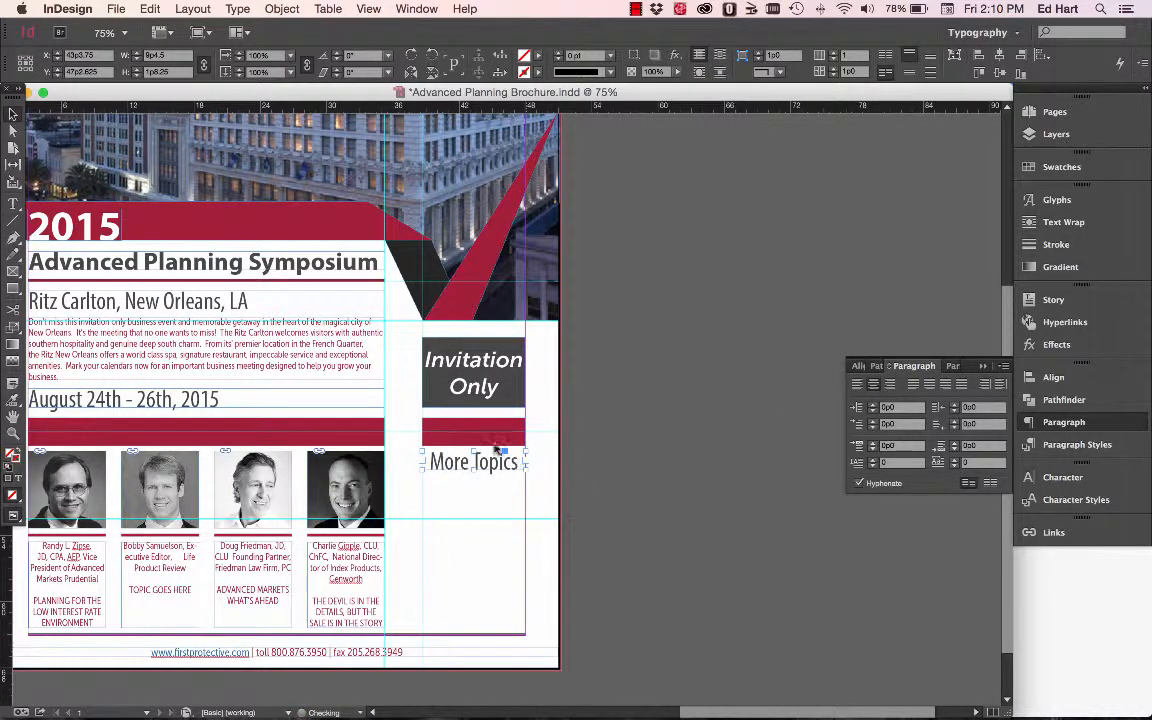
pyautogui.click(644, 472)
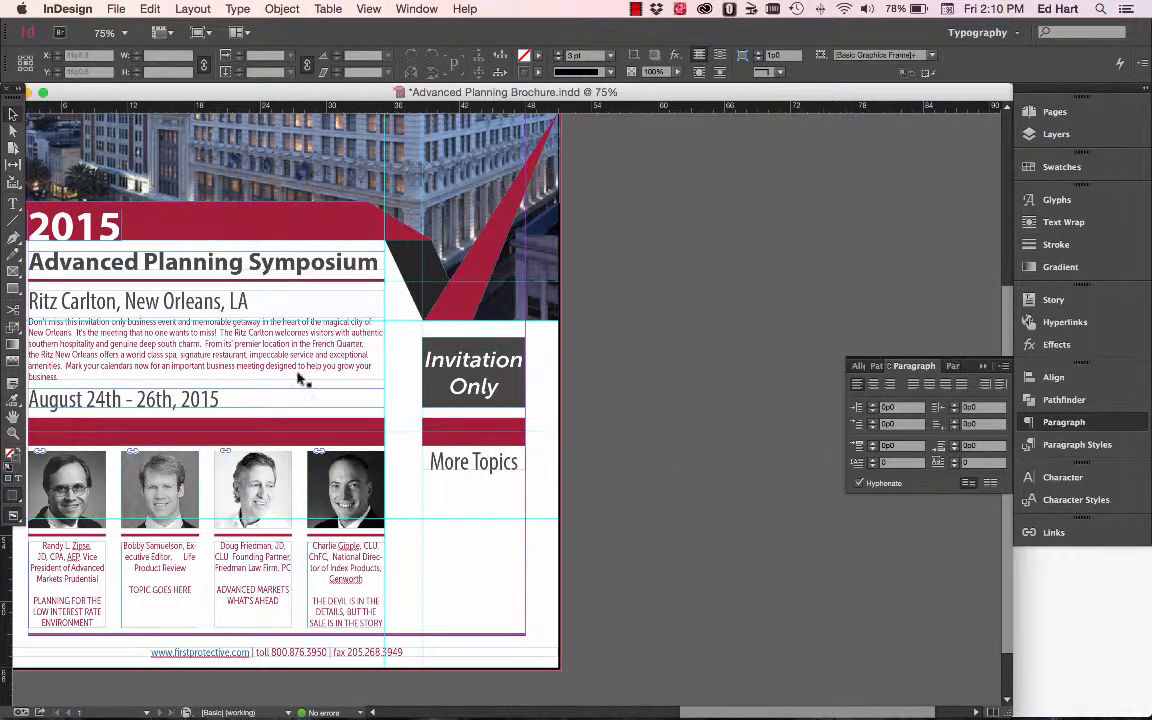
# Draw an empty text frame below the "More Topics" heading, spanning the side column's width down to just above the footer line.
pyautogui.click(12, 200)
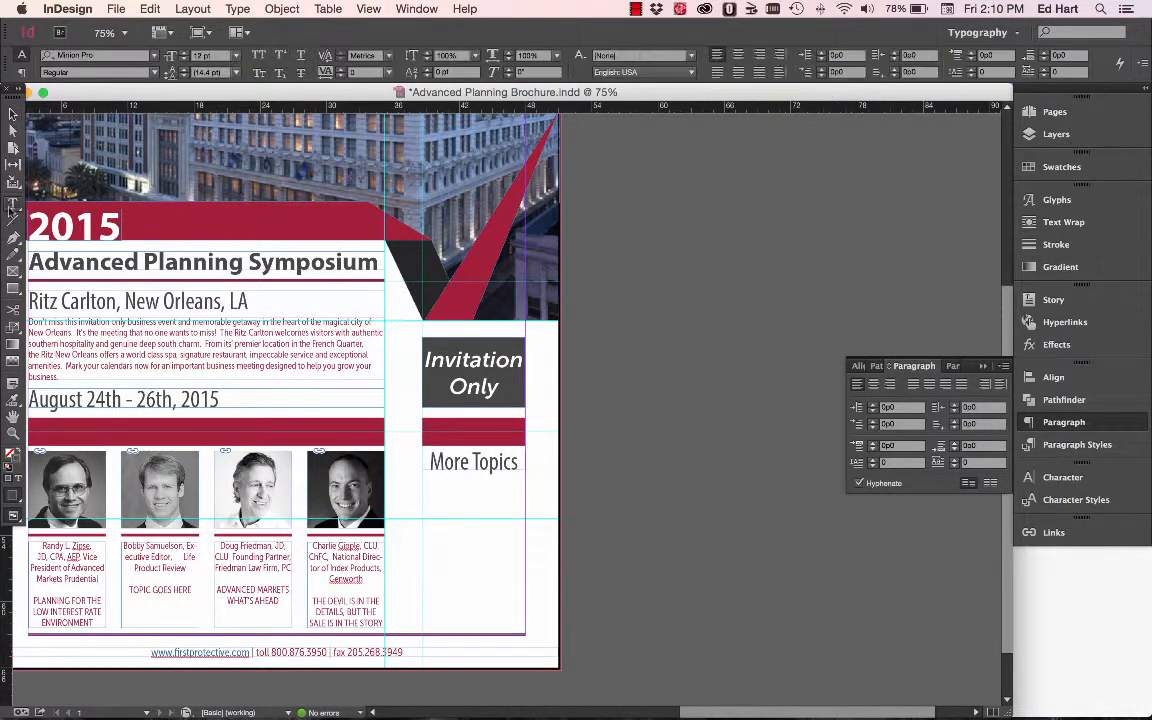
pyautogui.moveTo(425, 480); pyautogui.dragTo(519, 609)
pyautogui.press('Escape')
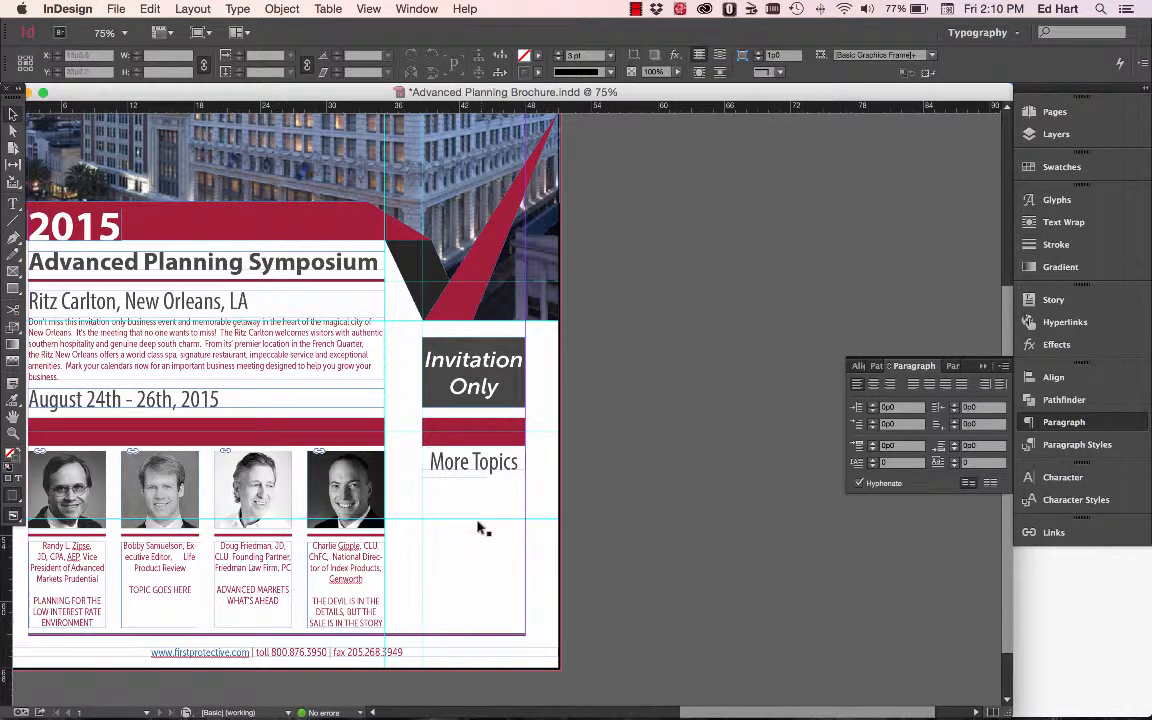
pyautogui.moveTo(481, 540); pyautogui.dragTo(525, 628)
# Copy the entire bulleted topic list under MORE TOPICS in the Pages flyer, from Advanced Planning to NQDC, and return to InDesign.
pyautogui.press('super+Tab')
pyautogui.click(684, 519)
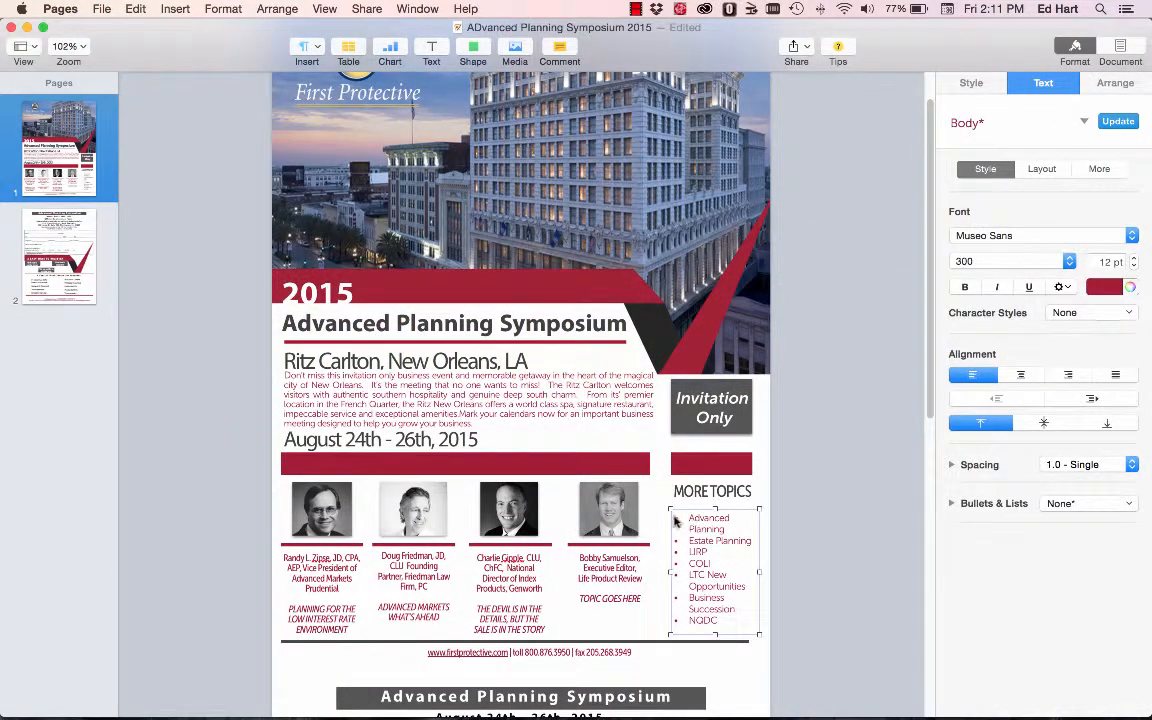
pyautogui.doubleClick(688, 518)
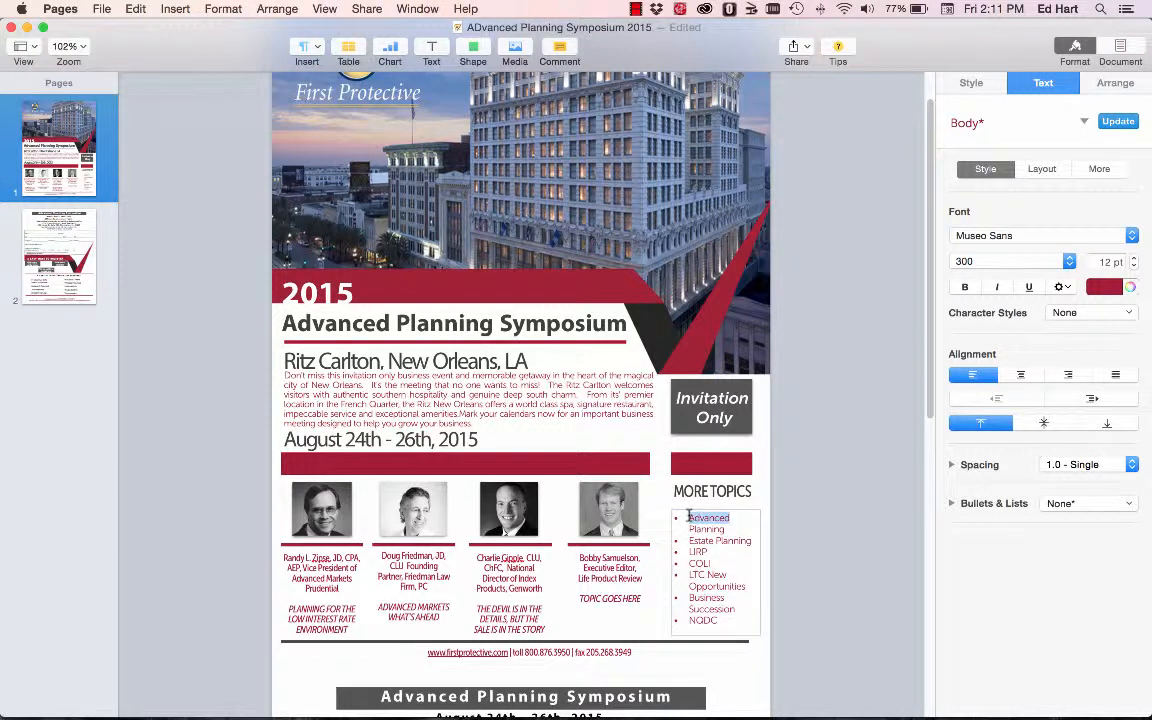
pyautogui.moveTo(688, 516); pyautogui.dragTo(729, 620)
pyautogui.press('super+c')
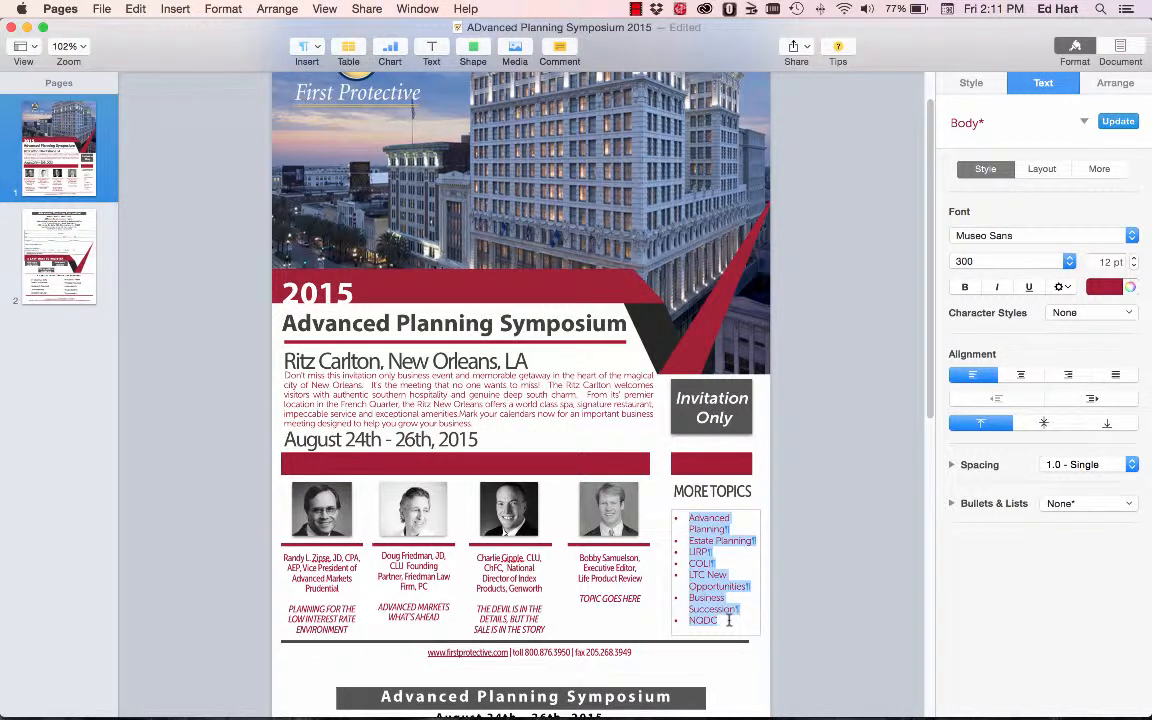
pyautogui.press('super+Tab')
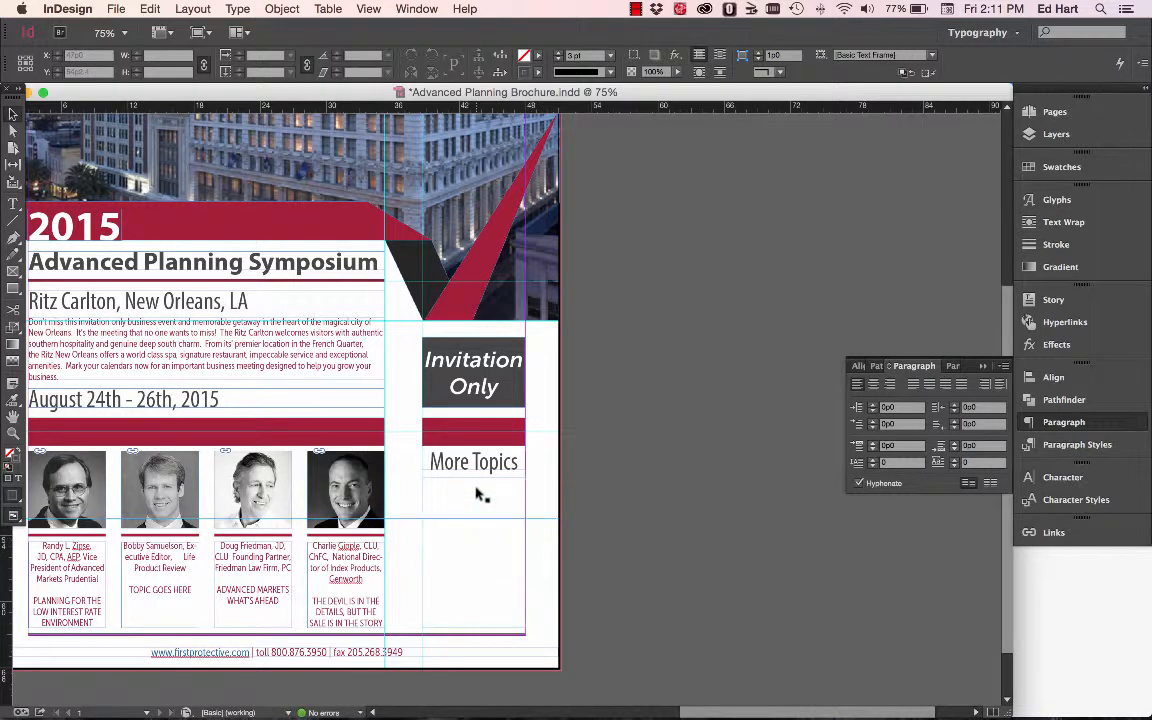
# Paste the copied topic list into the empty frame below "More Topics" and set its font to Museo Sans Cond.
pyautogui.doubleClick(475, 500)
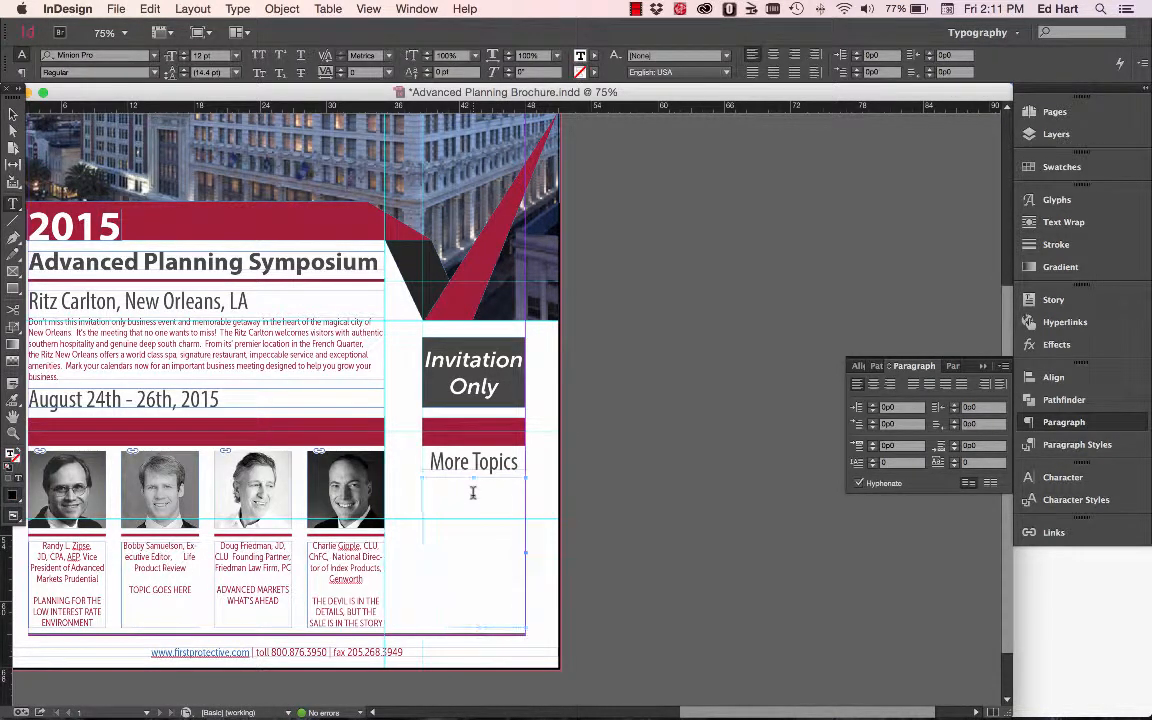
pyautogui.press('super+v')
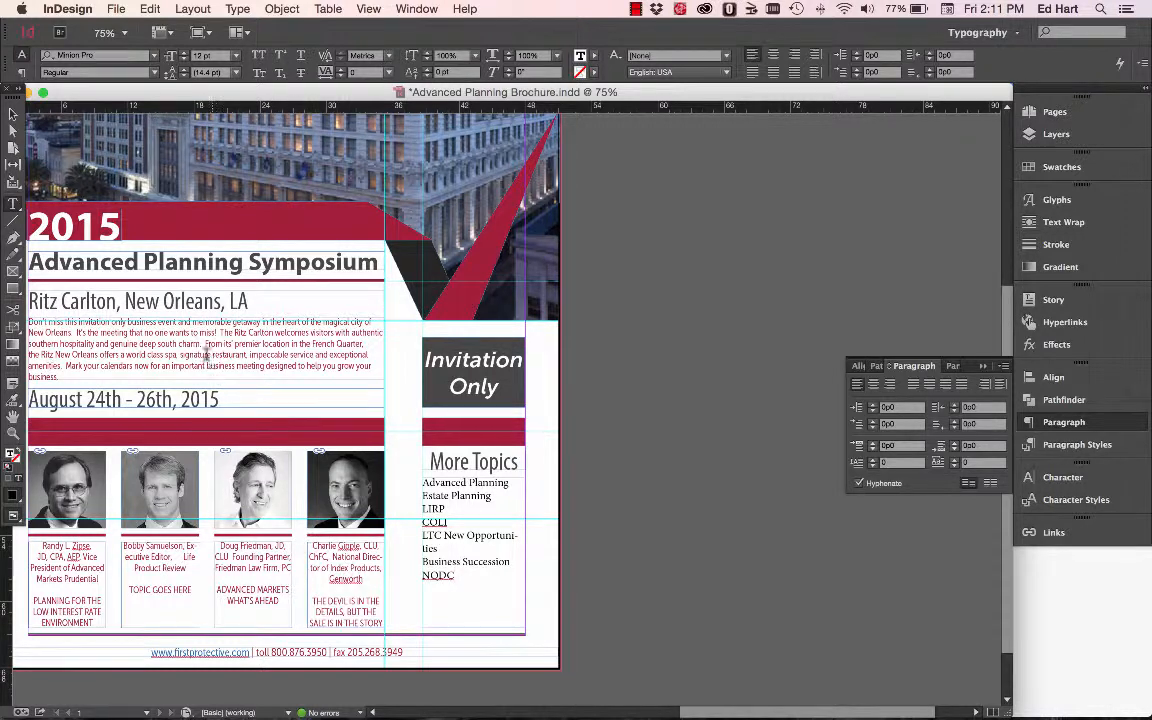
pyautogui.click(12, 113)
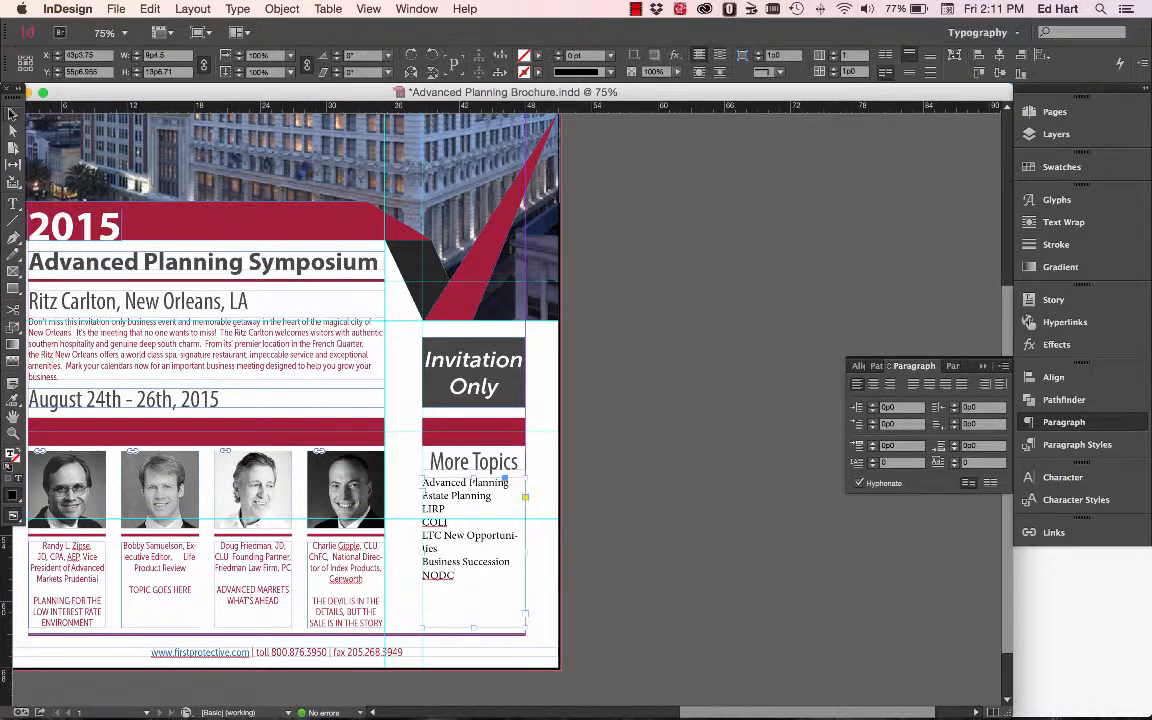
pyautogui.click(1062, 477)
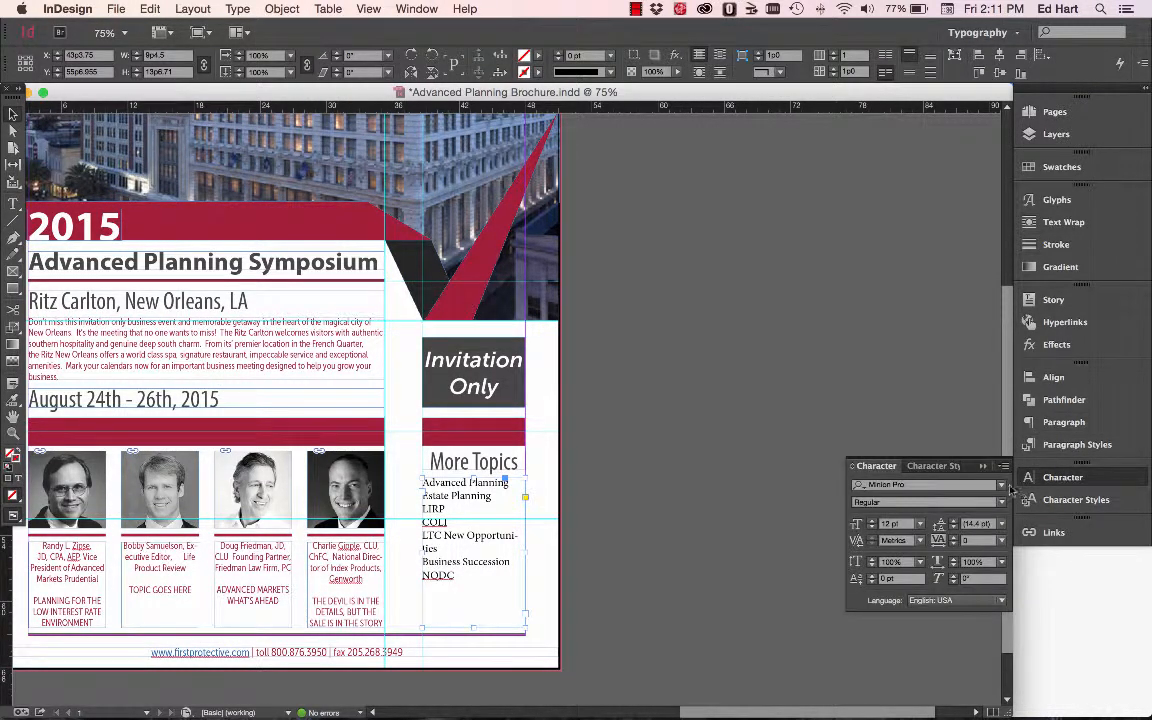
pyautogui.click(1001, 485)
pyautogui.scroll(-20, 936, 355)
pyautogui.scroll(20, 941, 347)
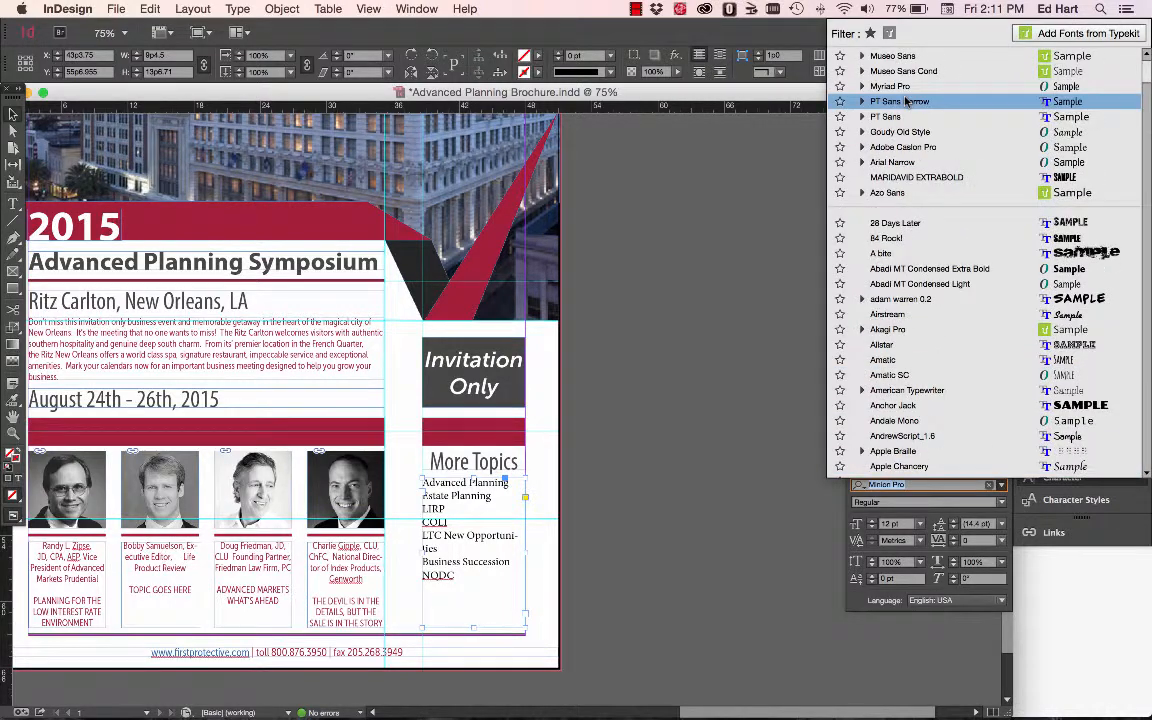
pyautogui.click(906, 74)
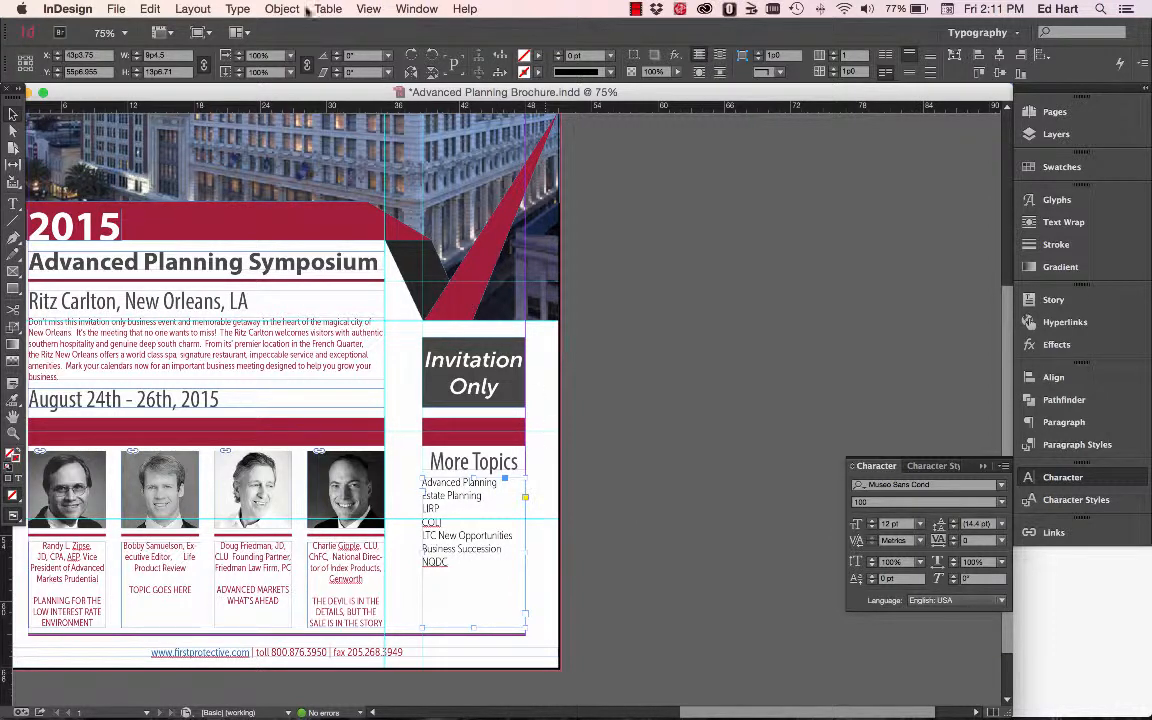
# Apply bullets to the topic list.
pyautogui.click(238, 8)
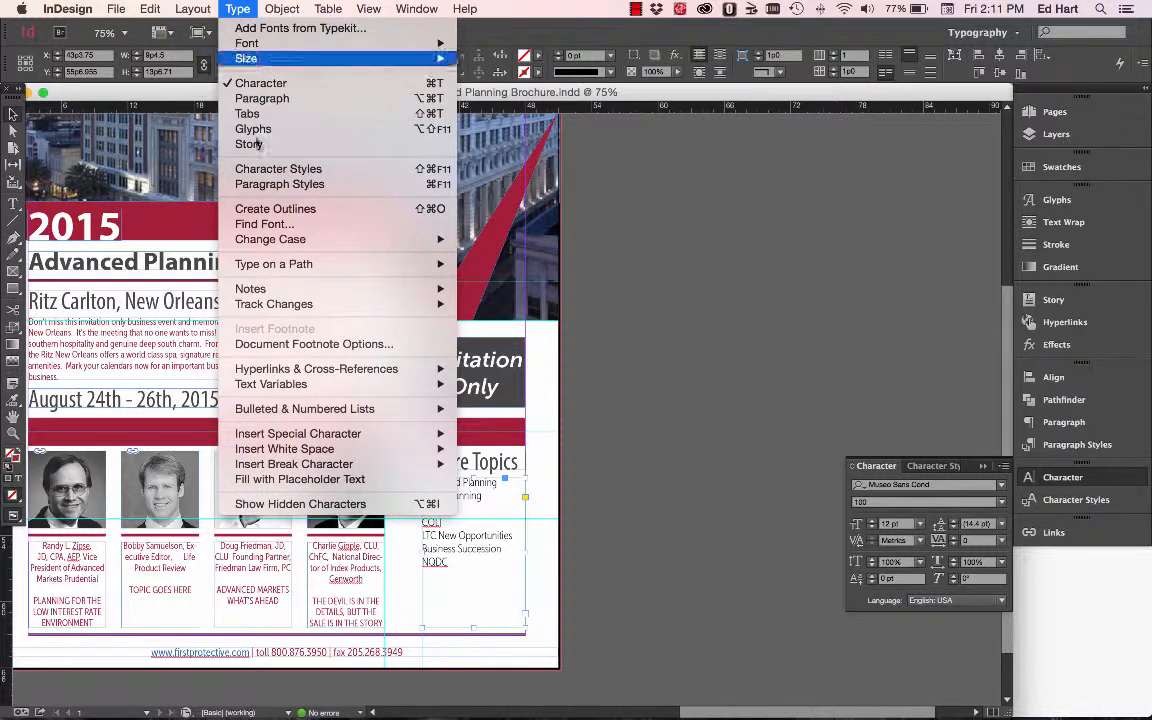
pyautogui.moveTo(293, 411)
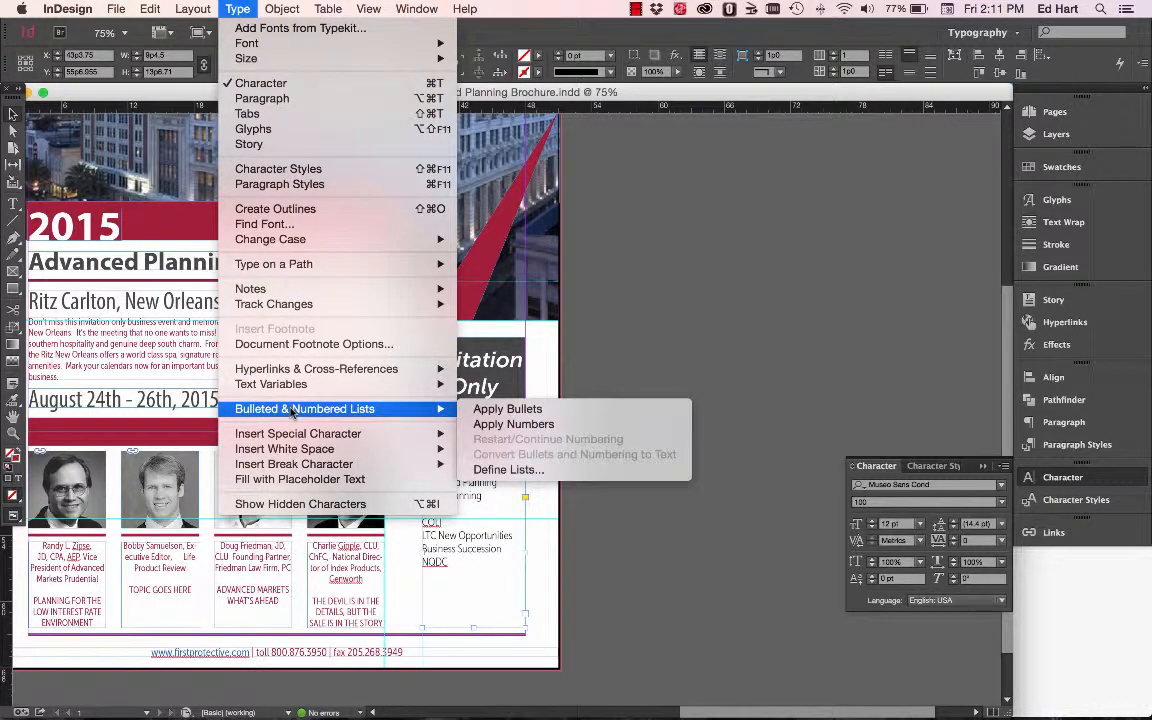
pyautogui.click(500, 409)
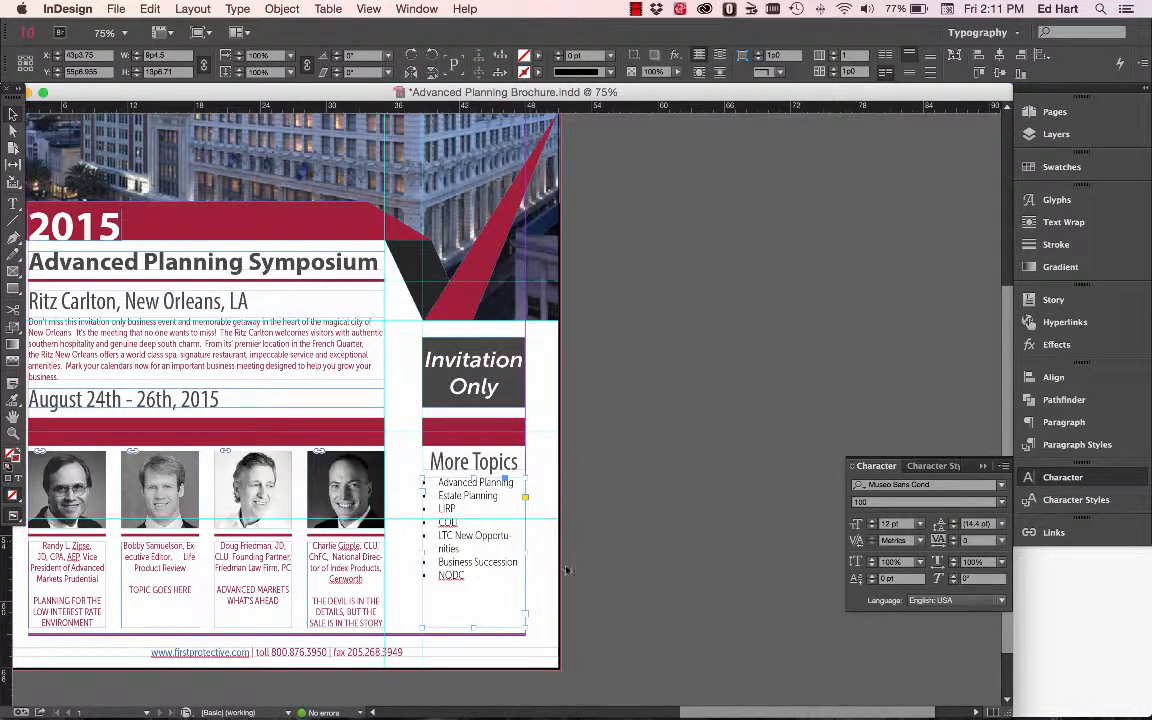
# Check the topic list in the Pages flyer, and in InDesign colour the list's text with the PANTONE 201 C swatch.
pyautogui.press('super+Tab')
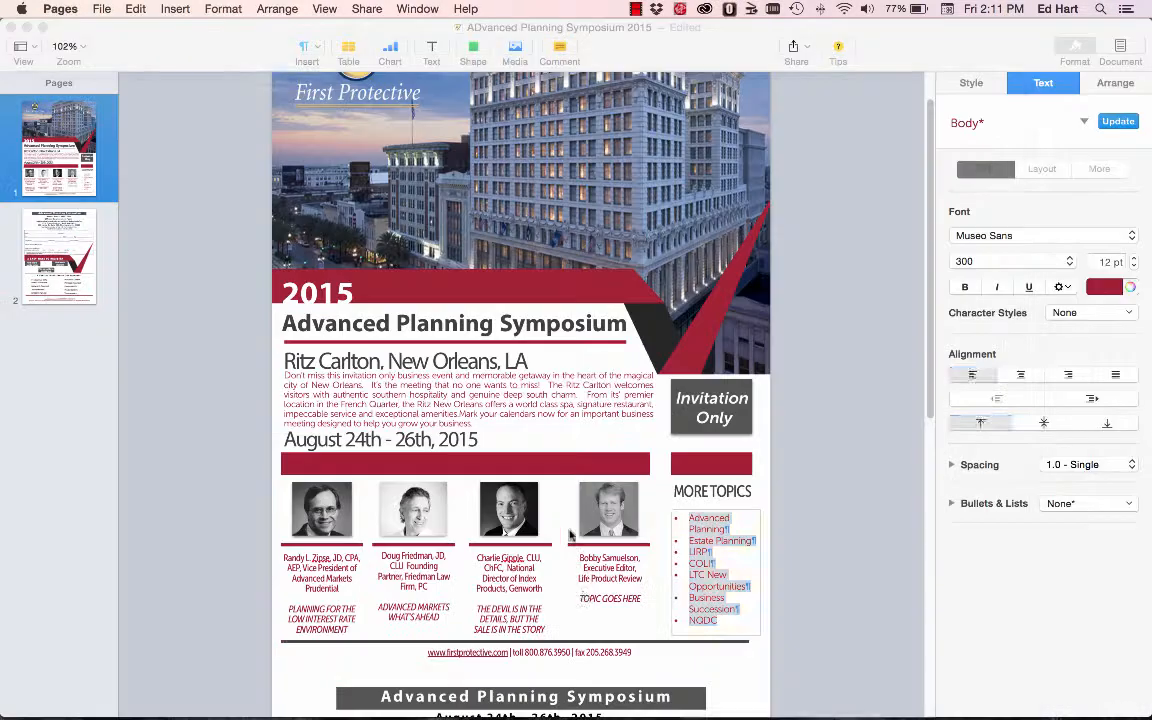
pyautogui.press('super+Tab')
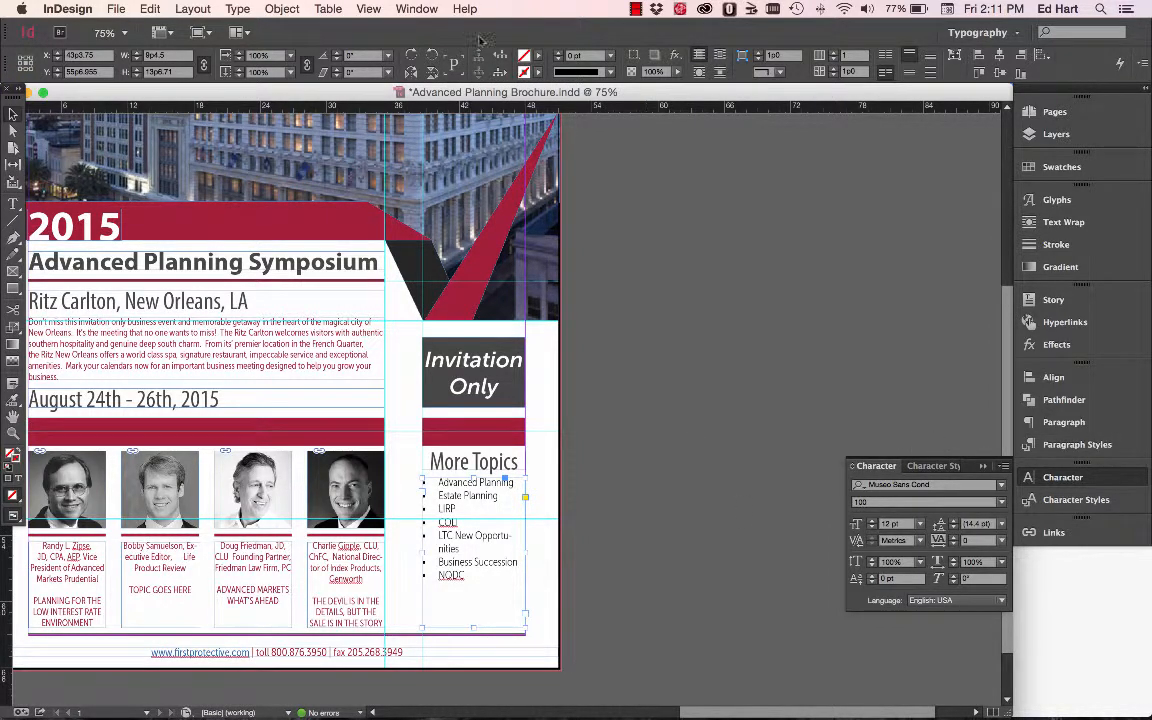
pyautogui.click(538, 55)
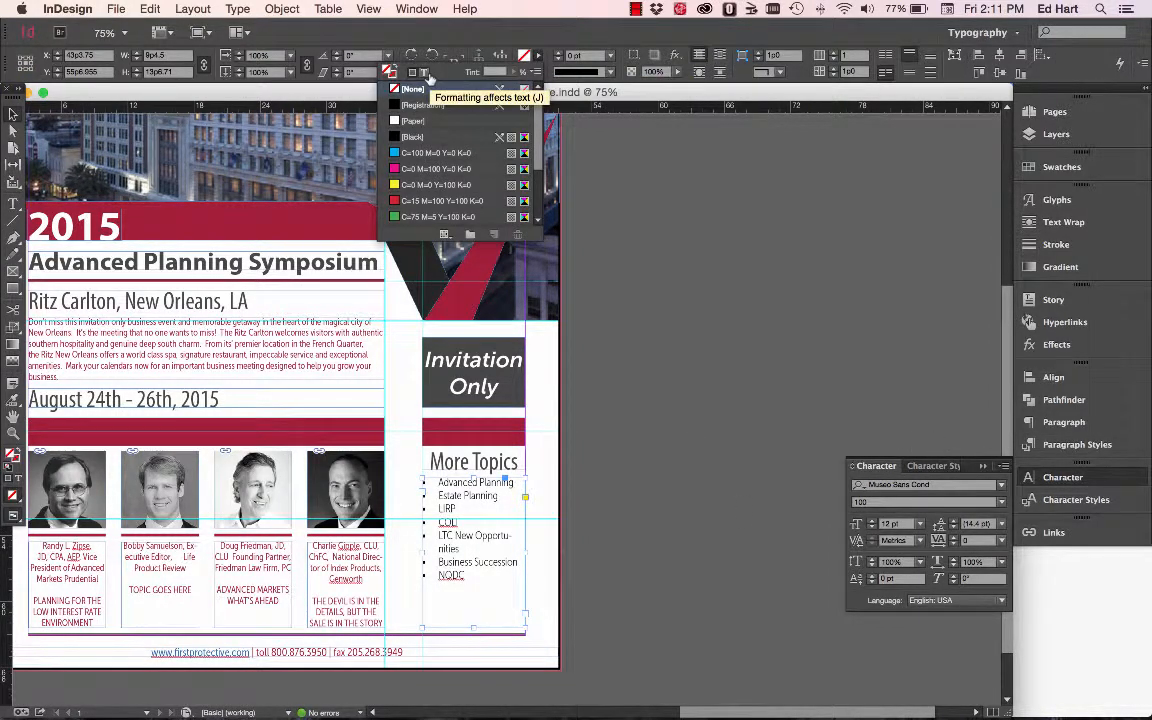
pyautogui.click(427, 76)
pyautogui.scroll(-3, 485, 140)
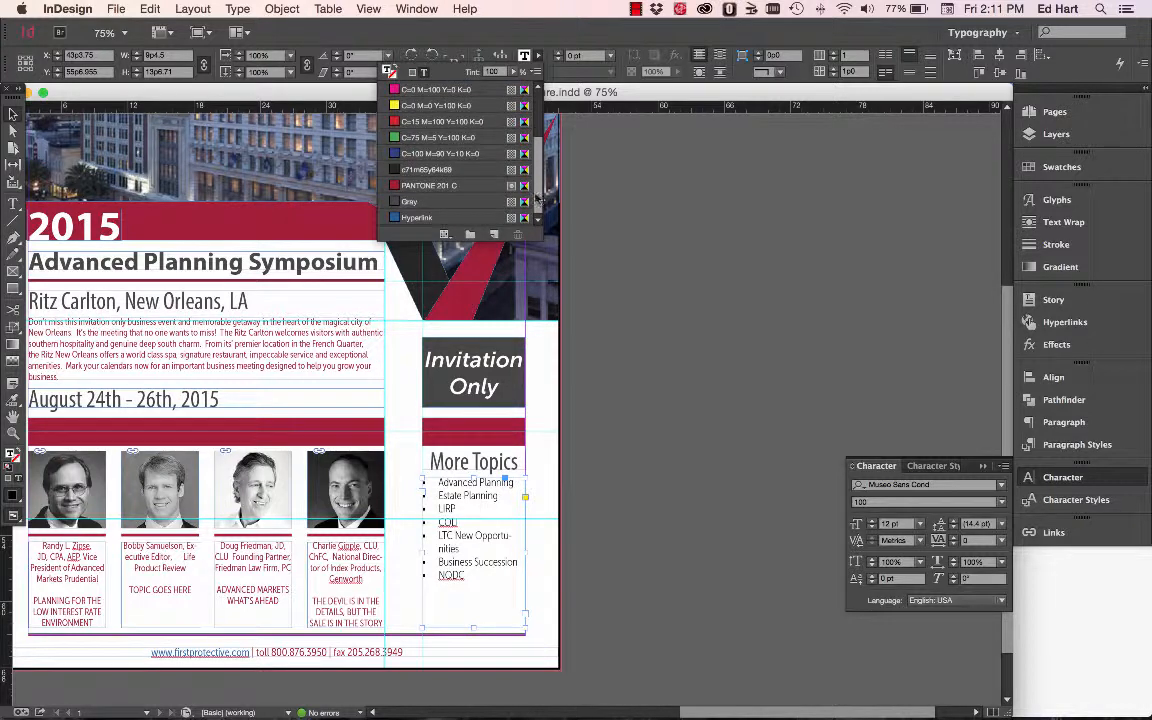
pyautogui.click(430, 185)
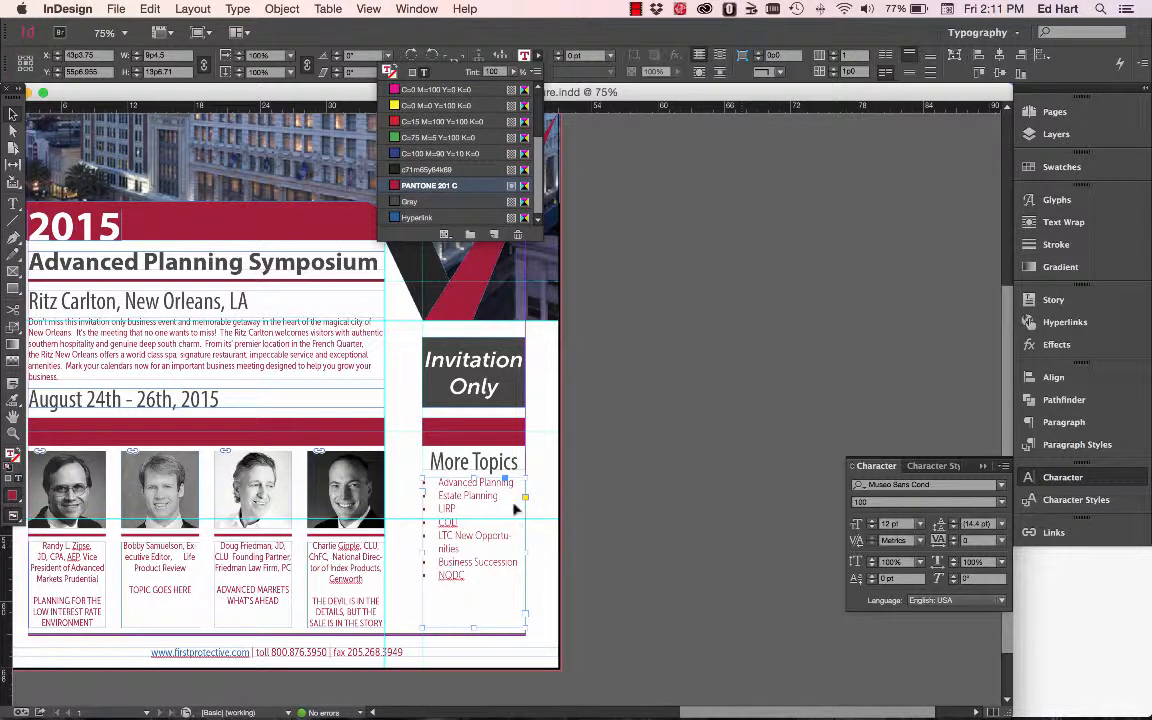
pyautogui.click(481, 508)
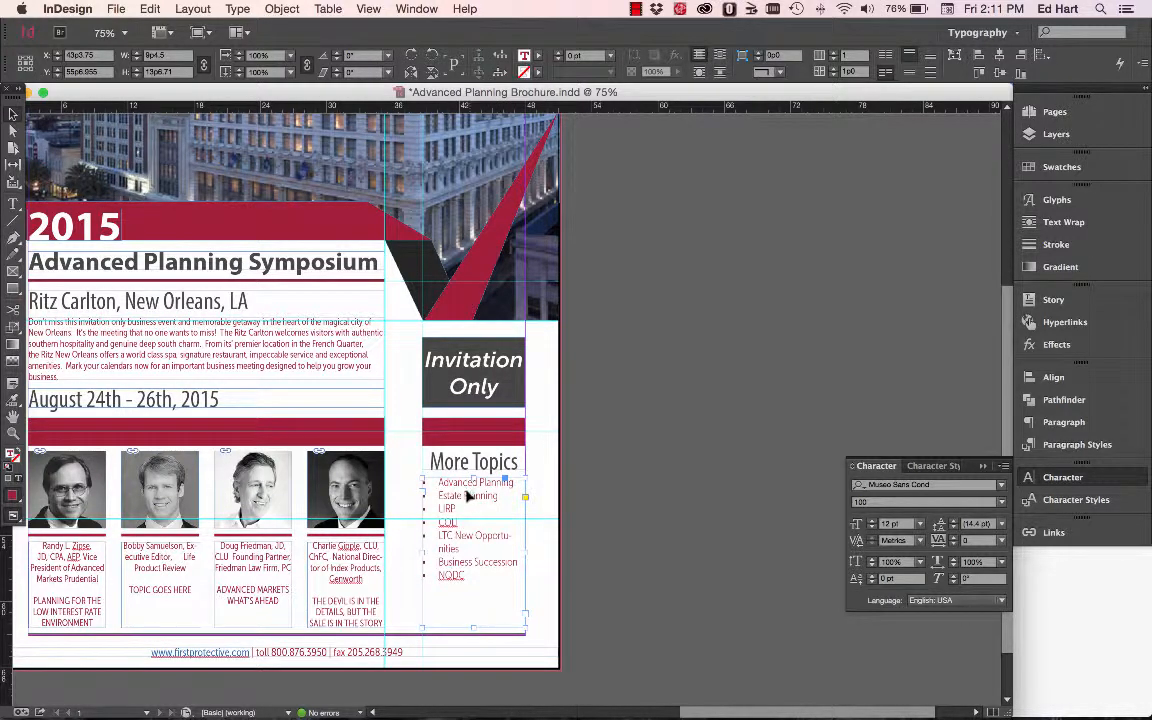
# Set the topic list's font weight to 300 and deselect the frame.
pyautogui.click(990, 502)
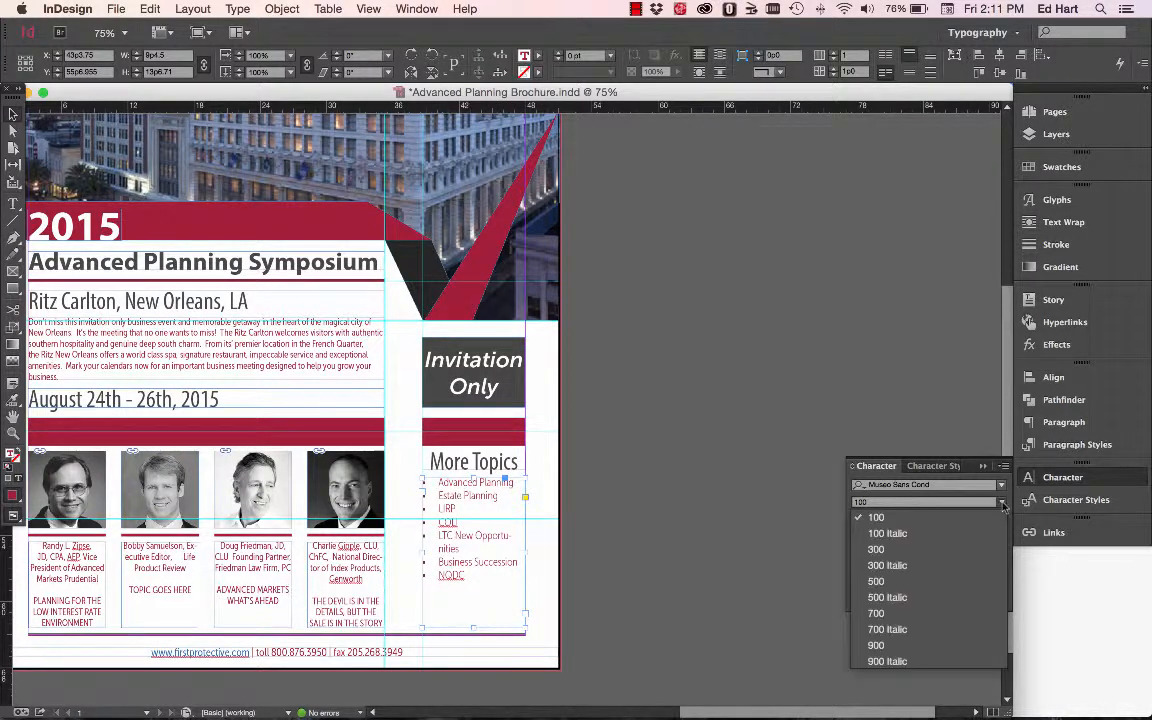
pyautogui.click(887, 556)
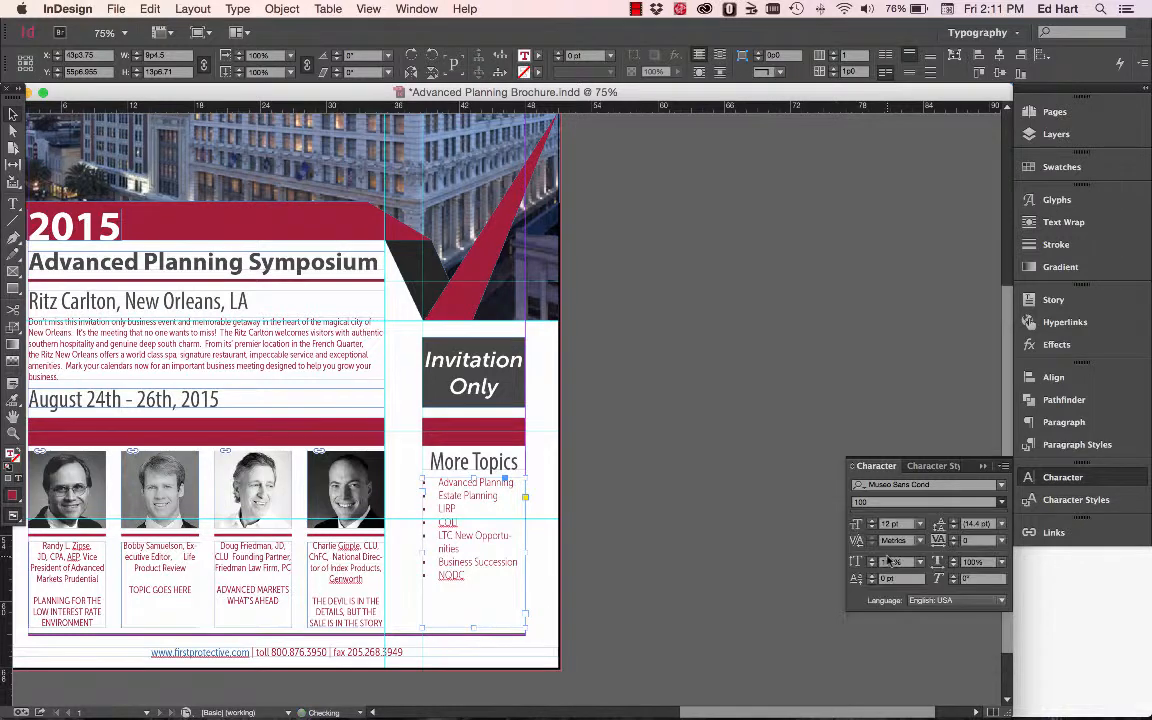
pyautogui.click(594, 530)
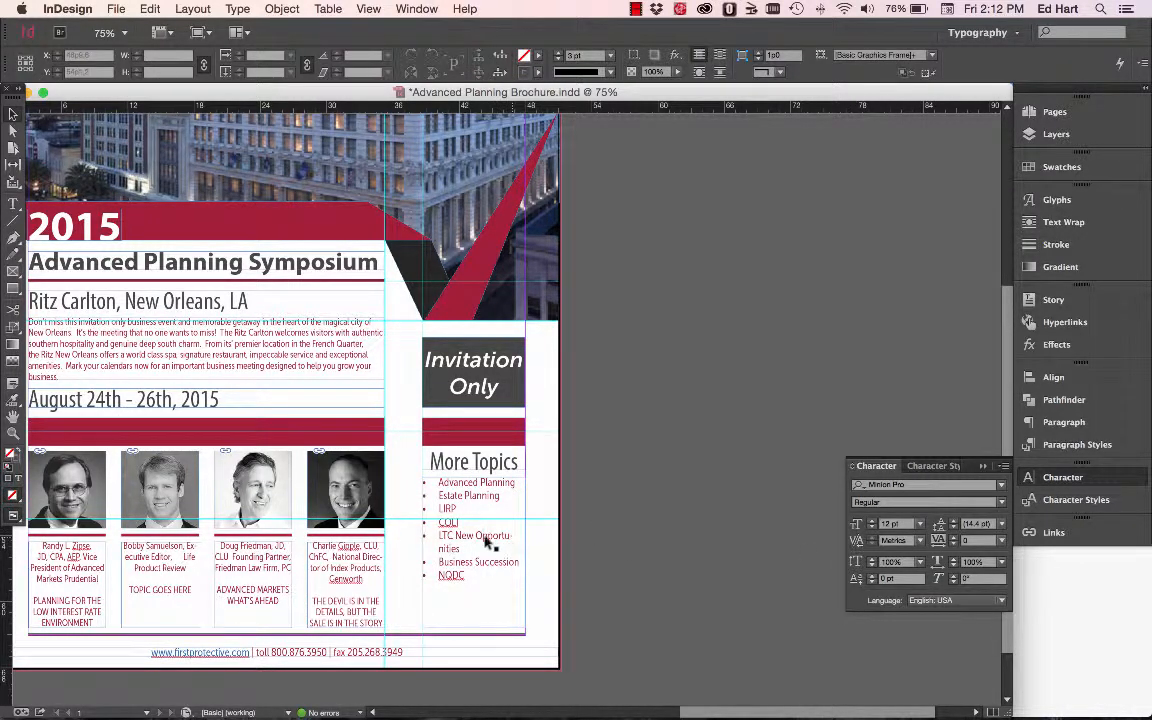
# Turn off hyphenation for the topic list below "More Topics".
pyautogui.click(1063, 422)
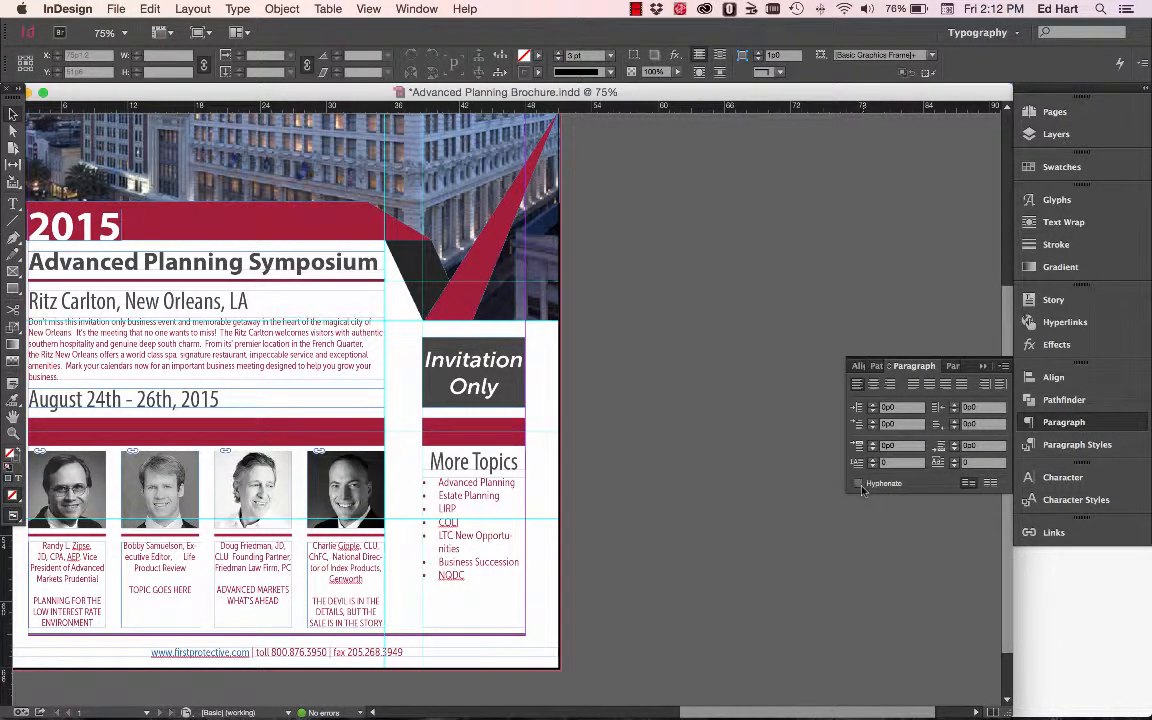
pyautogui.click(487, 519)
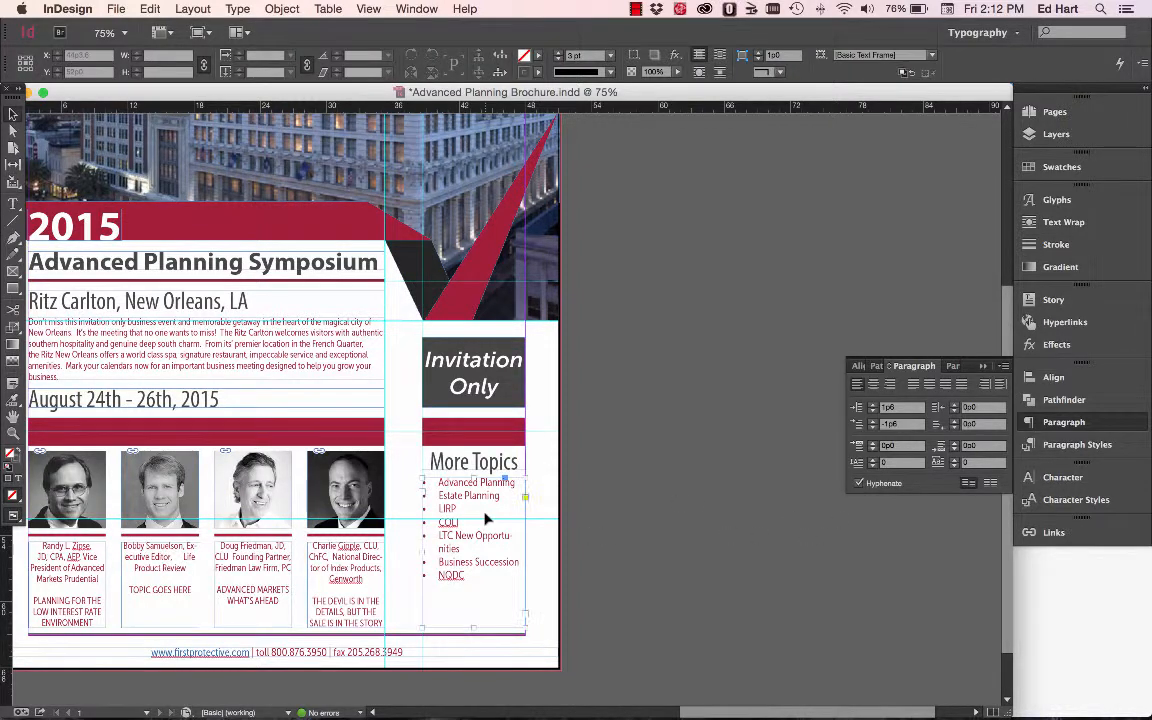
pyautogui.click(859, 483)
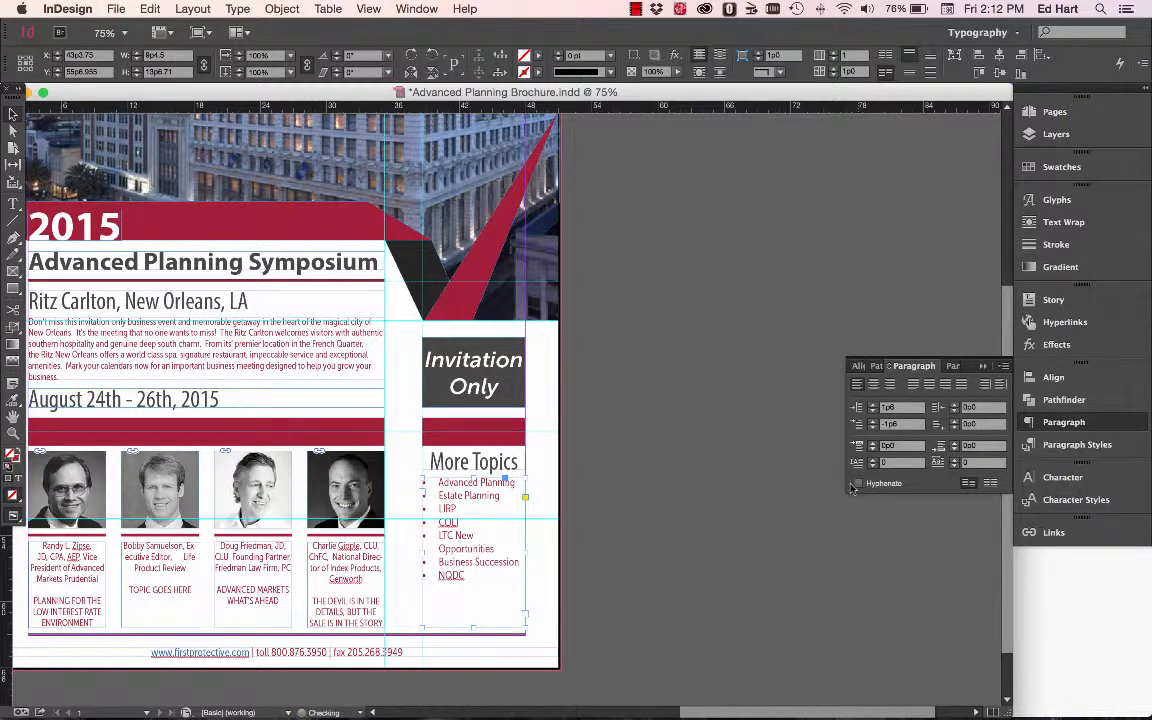
pyautogui.click(578, 495)
# Compare the list with the Pages flyer, and change the InDesign topic list's font to Museo Sans.
pyautogui.press('super+Tab')
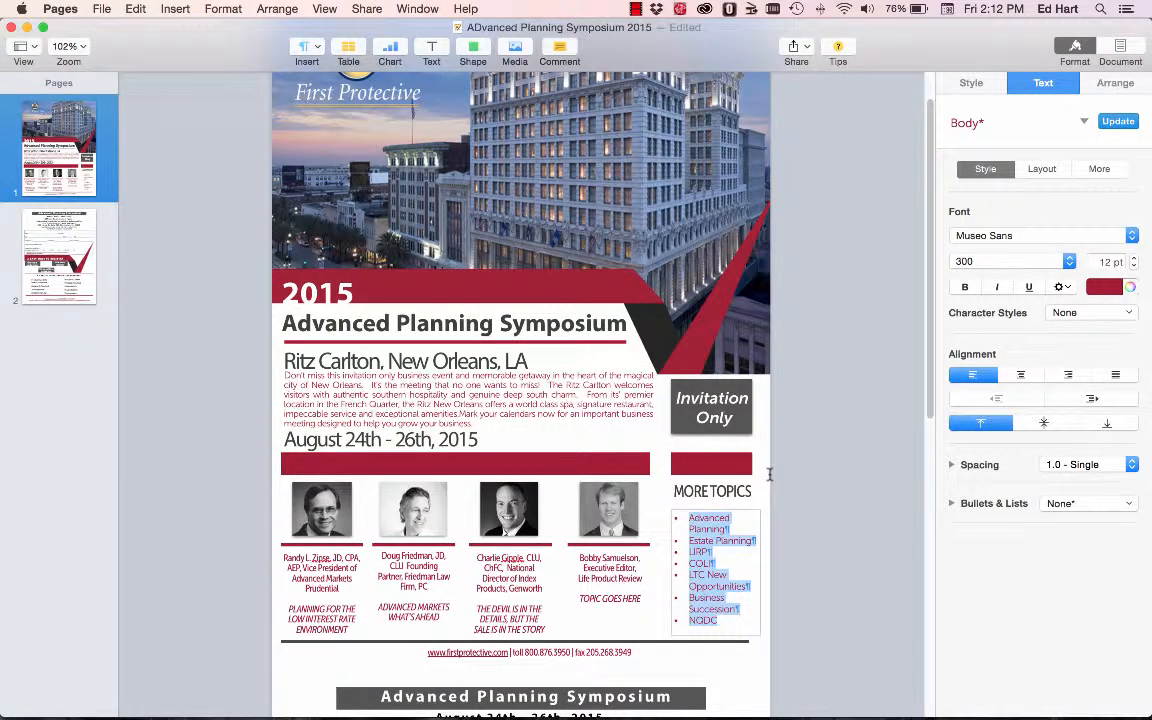
pyautogui.press('super+Tab')
pyautogui.click(469, 513)
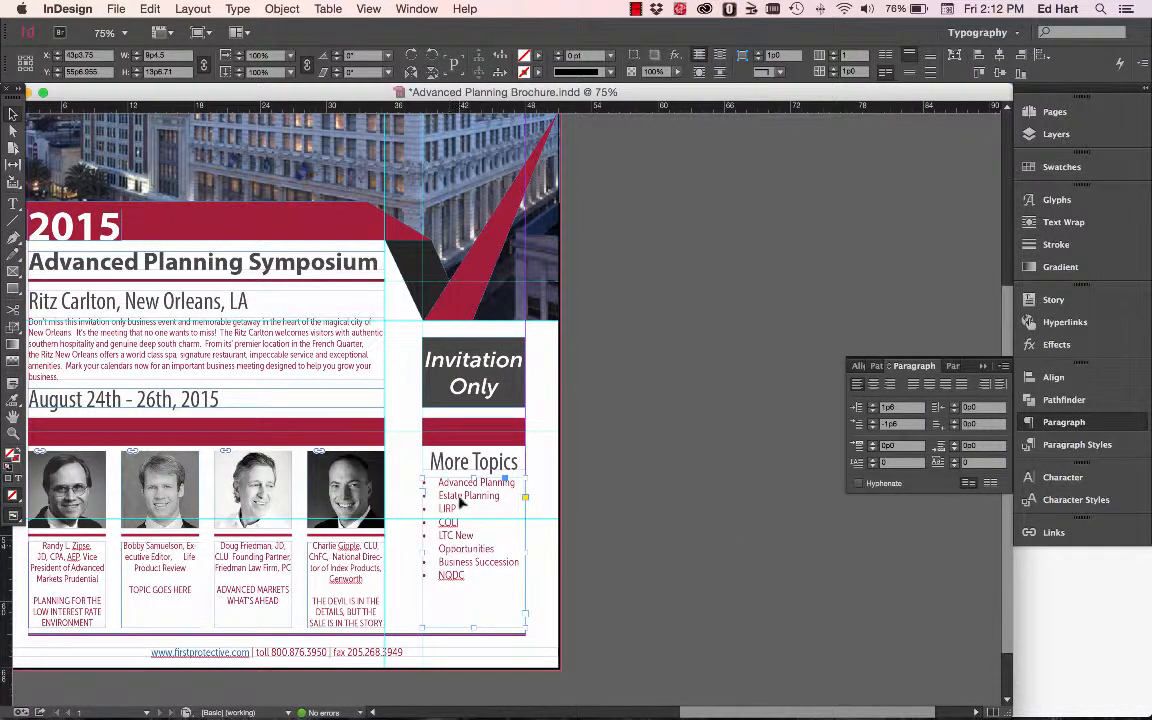
pyautogui.click(1062, 477)
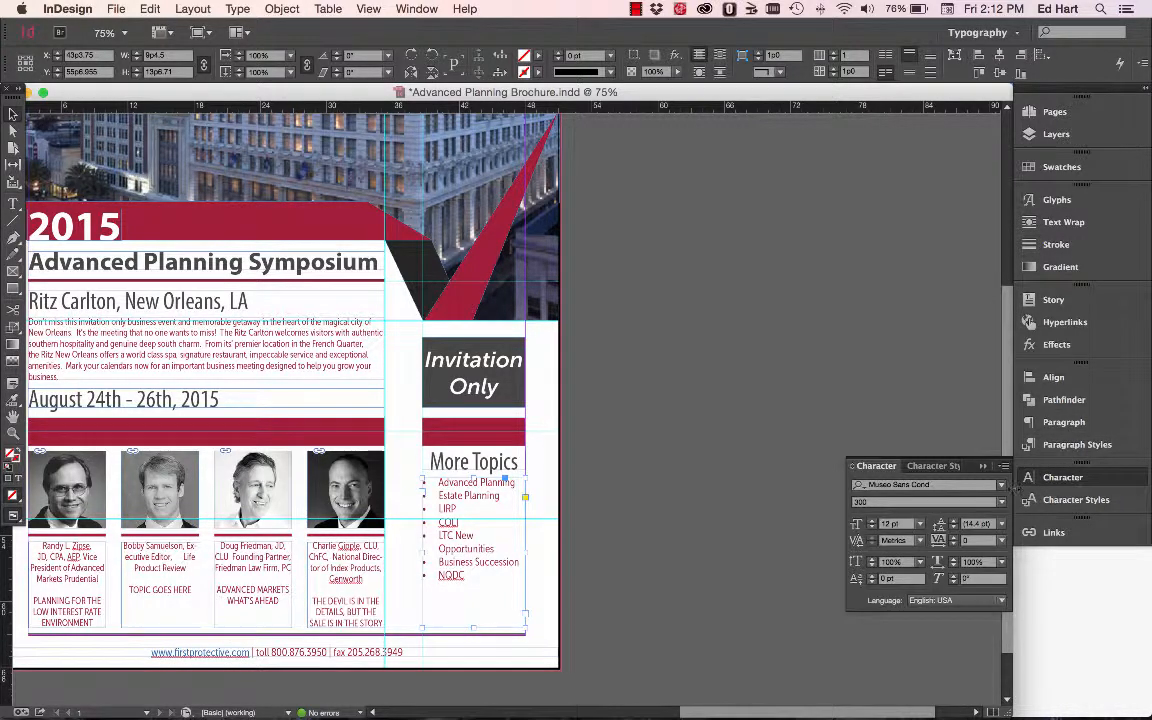
pyautogui.click(1001, 485)
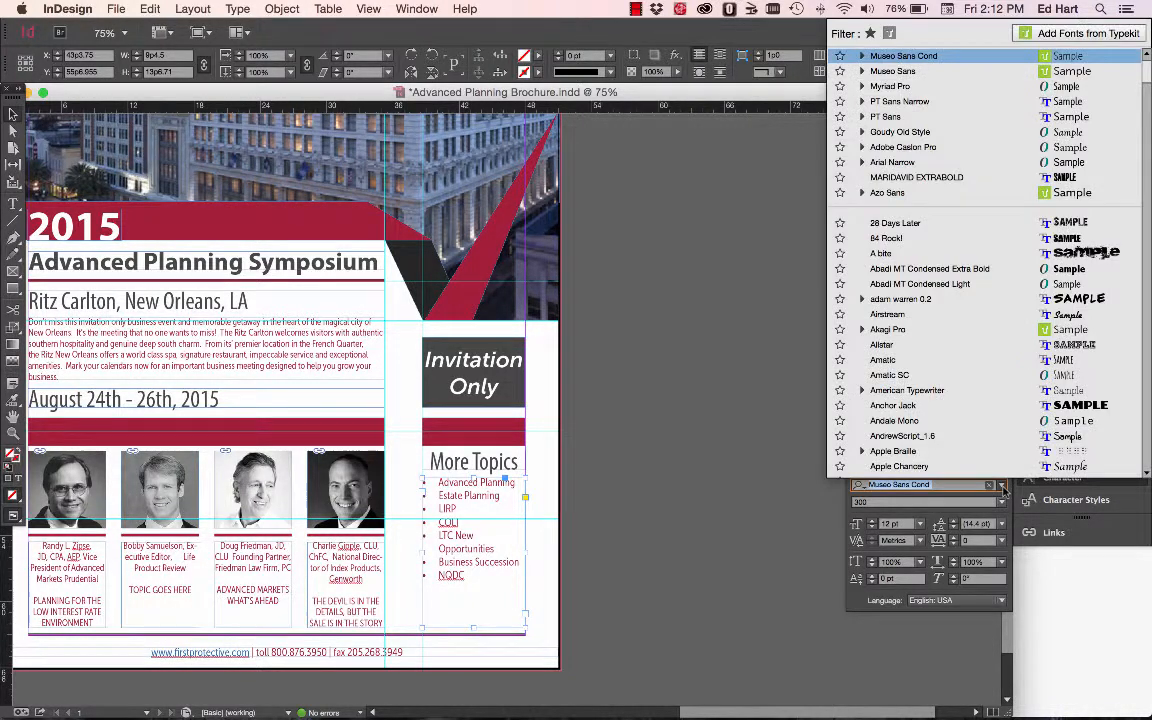
pyautogui.click(928, 70)
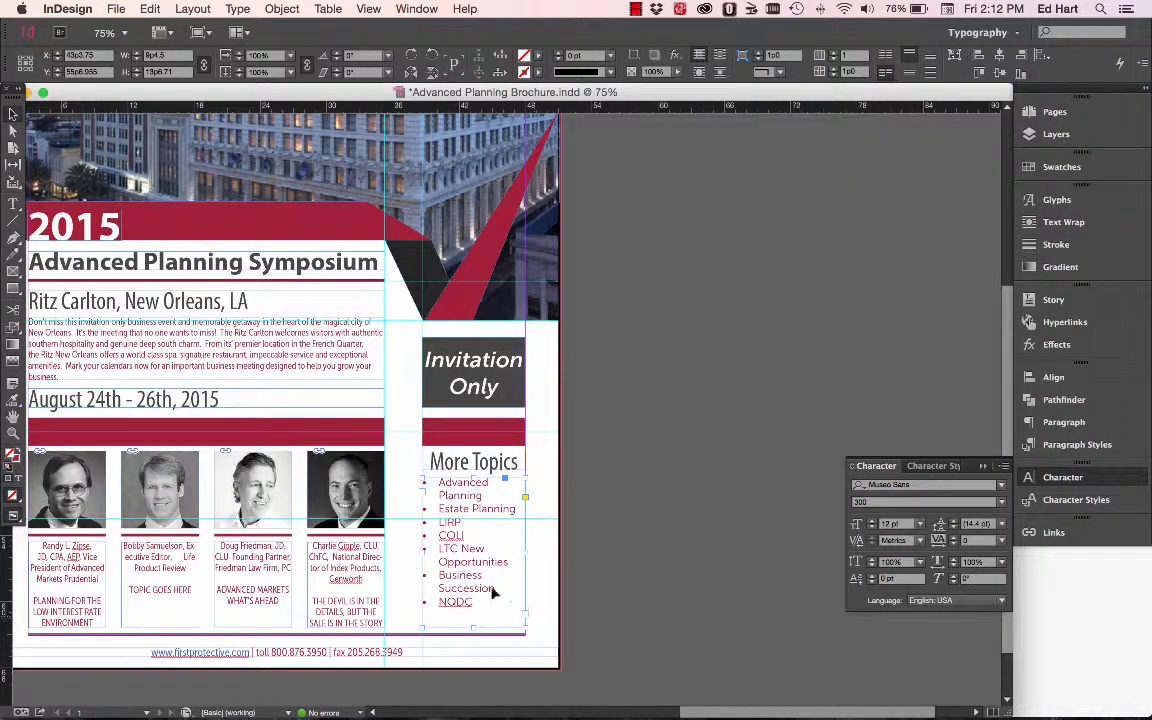
# Move the "More Topics" heading and the topic list slightly down from the red bar, and review the whole page at 50%.
pyautogui.moveTo(477, 484); pyautogui.dragTo(474, 479)
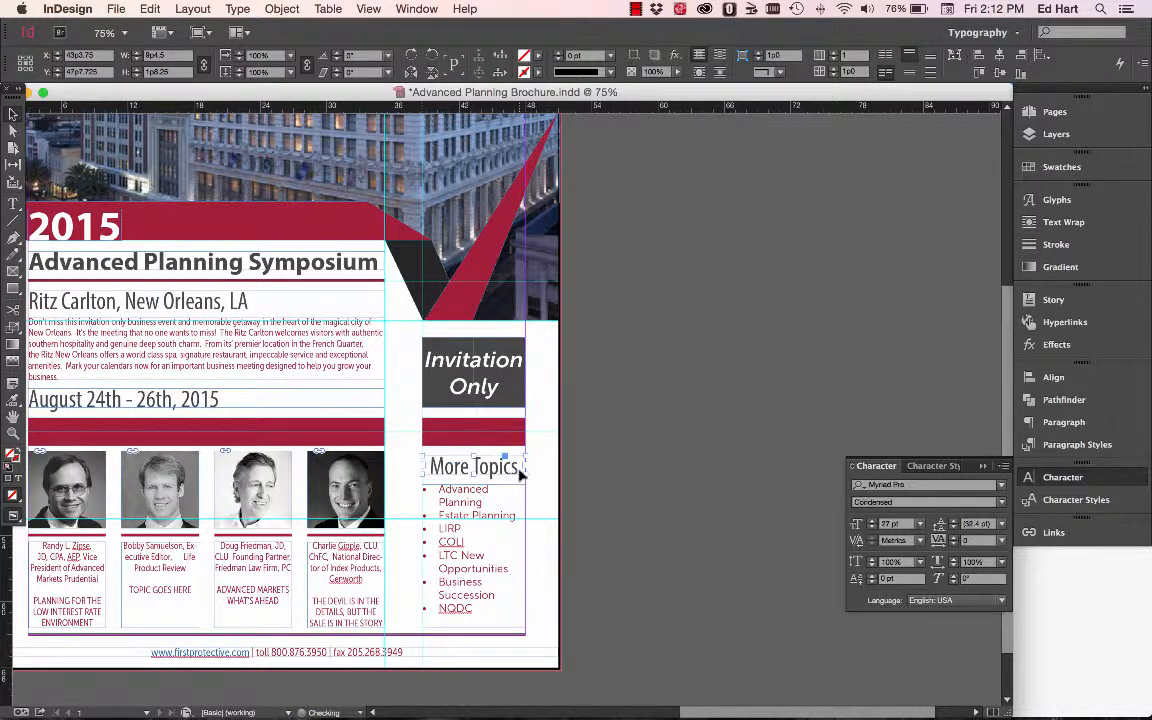
pyautogui.click(617, 474)
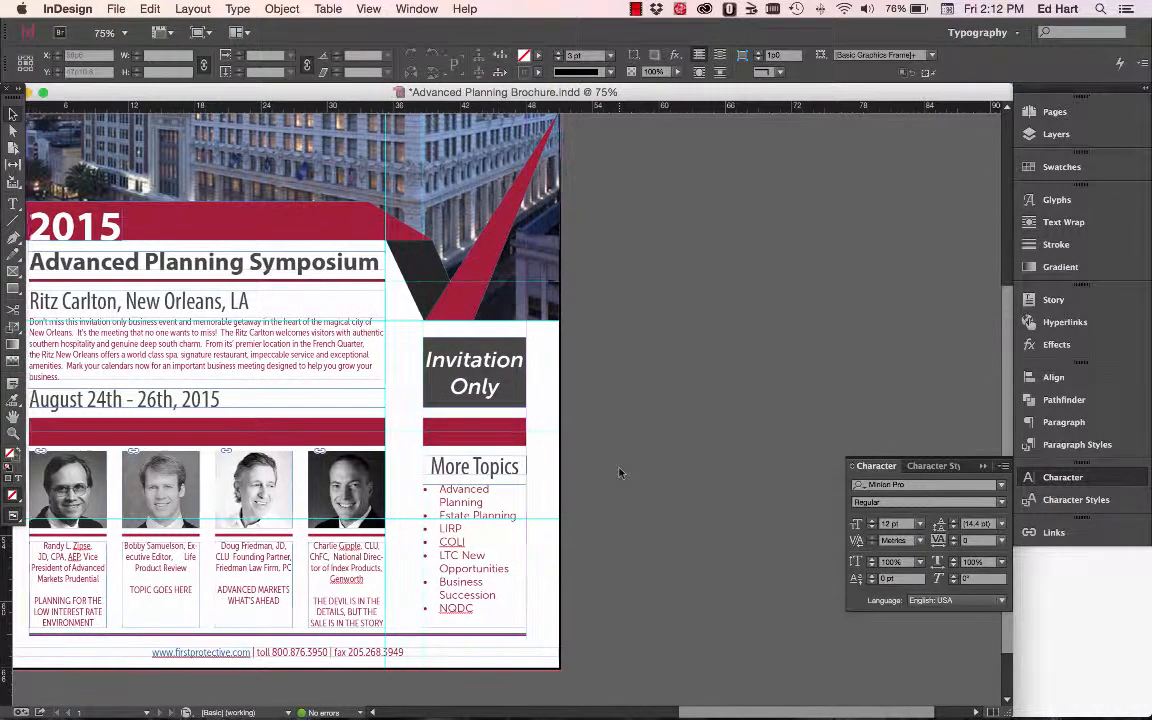
pyautogui.hscroll(-5, 617, 474)
pyautogui.press('super+minus')
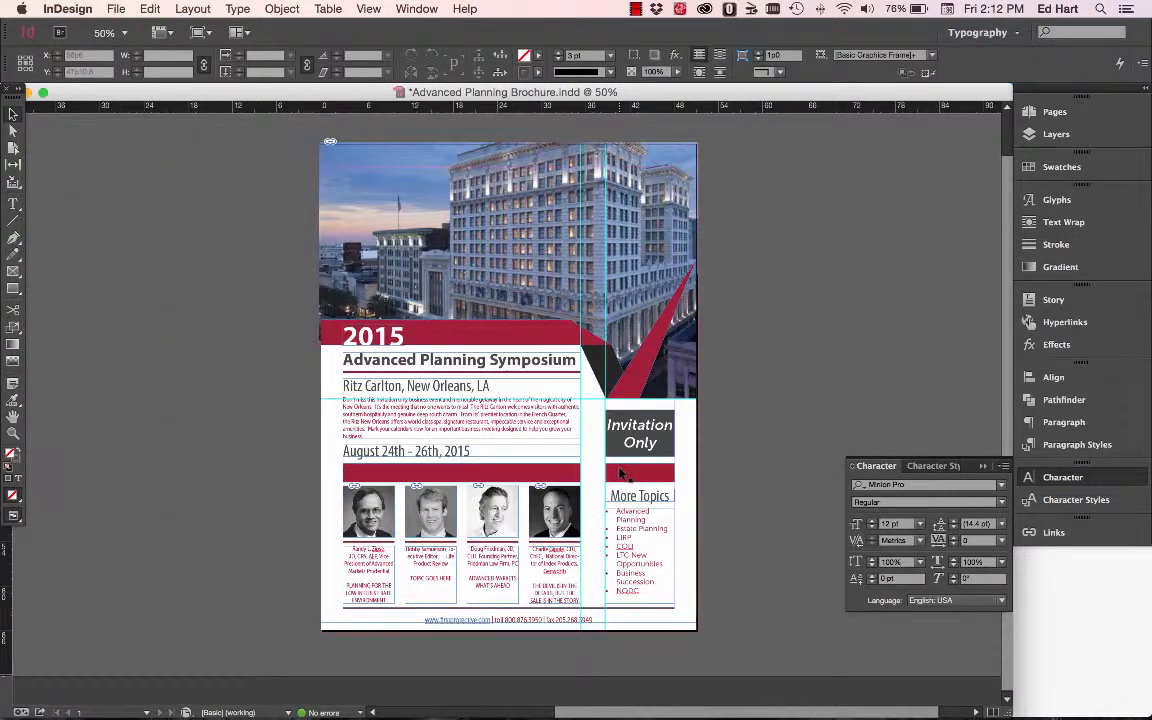
pyautogui.scroll(1, 632, 468)
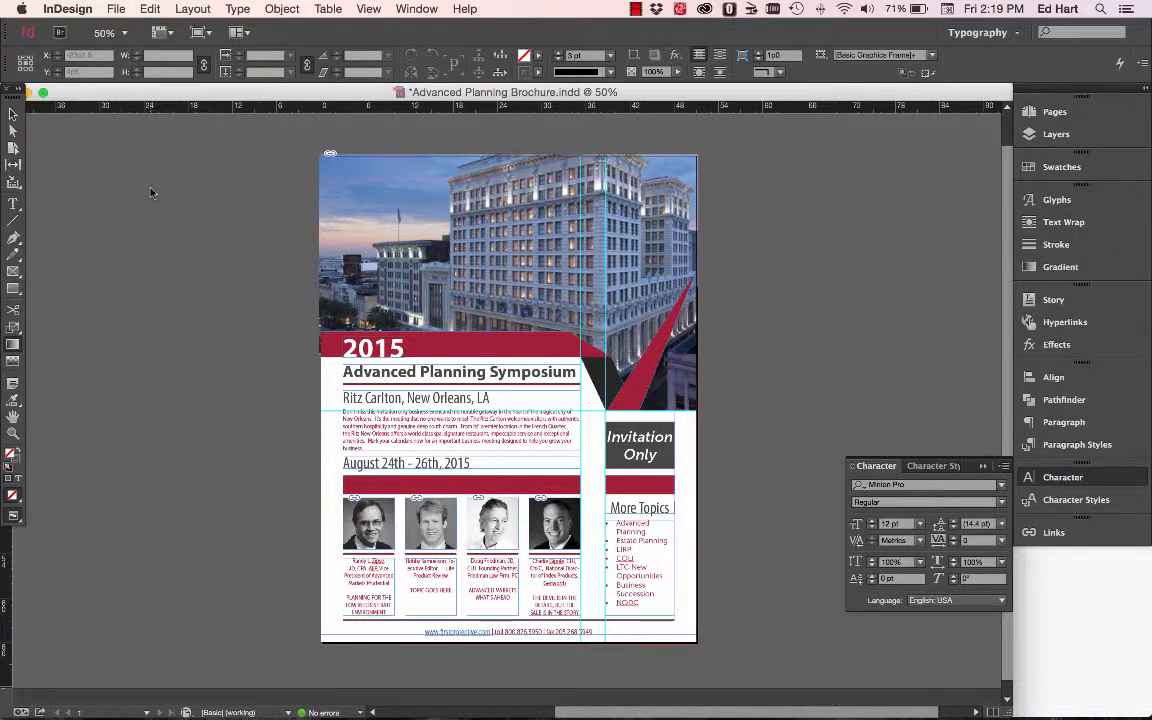
# Try to place the First Protective logotype PSD from Finder's Advanced Planning folder over the hotel photo, and undo the placement.
pyautogui.press('super+Tab')
pyautogui.press('super+Tab')
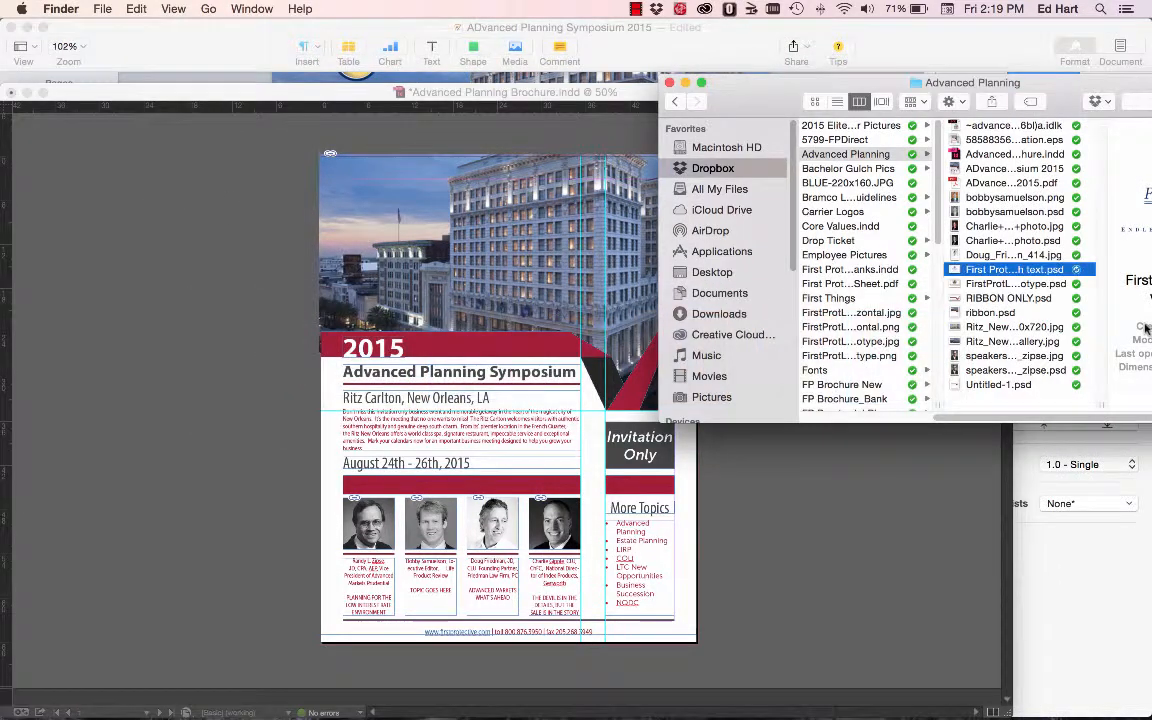
pyautogui.click(1004, 340)
pyautogui.moveTo(1008, 269); pyautogui.dragTo(1006, 257)
pyautogui.moveTo(934, 82); pyautogui.dragTo(822, 86)
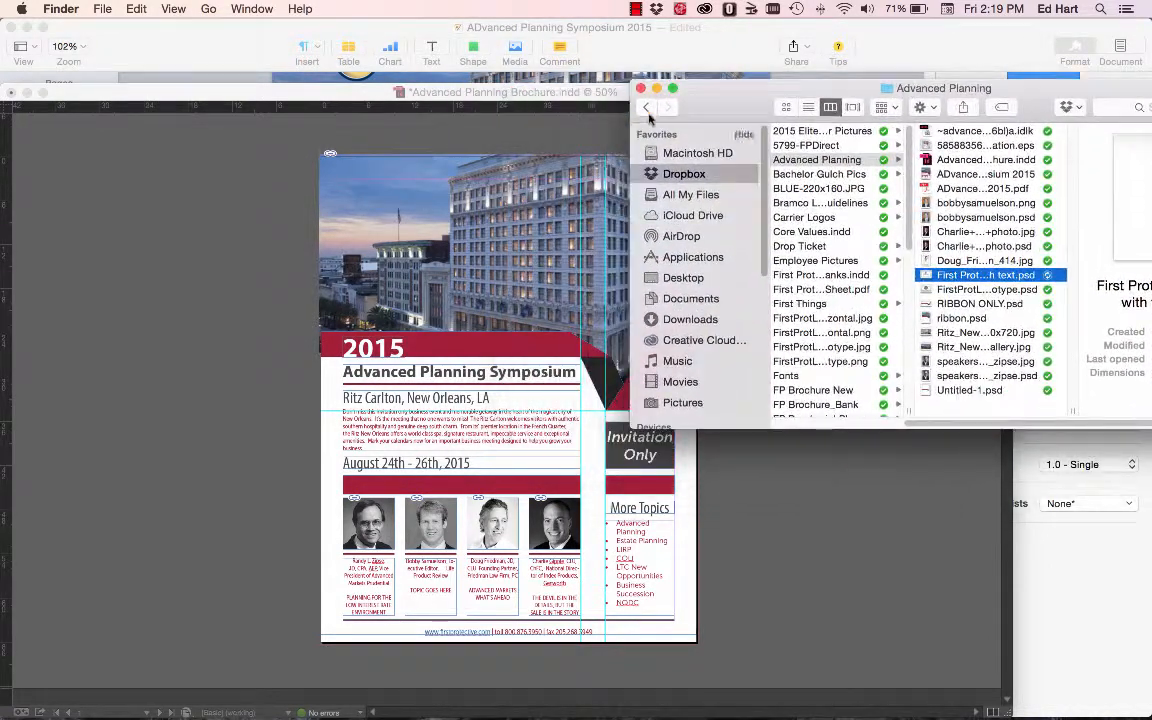
pyautogui.click(981, 290)
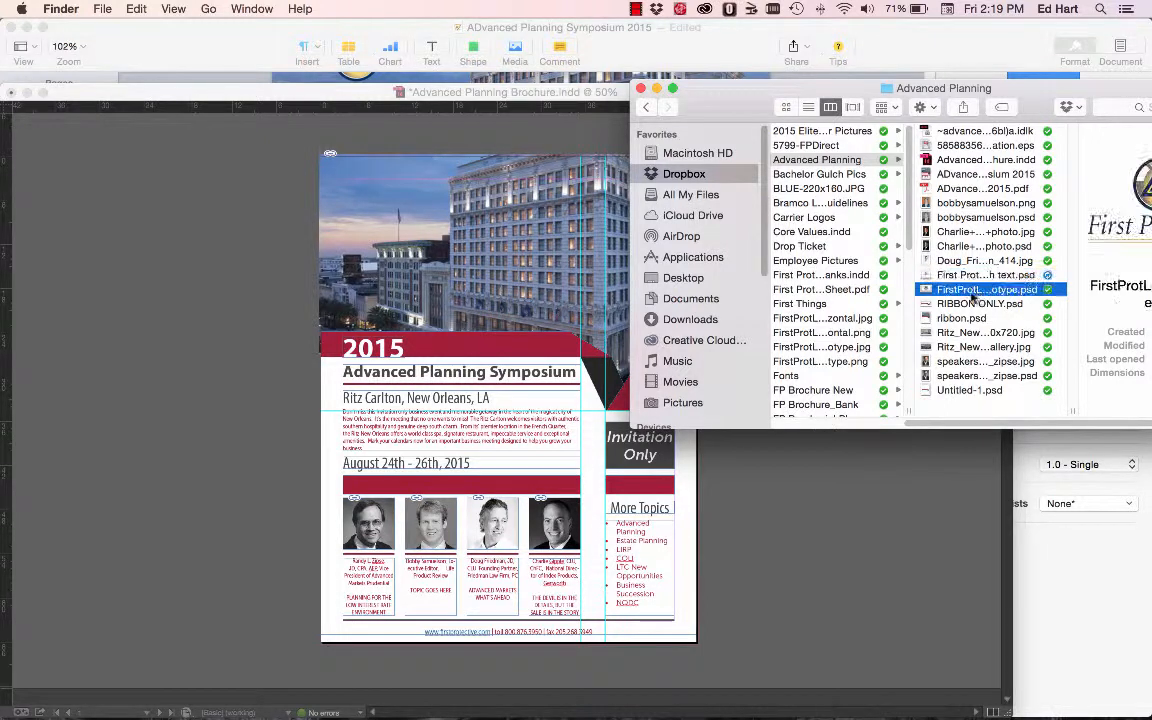
pyautogui.moveTo(981, 290); pyautogui.dragTo(367, 206)
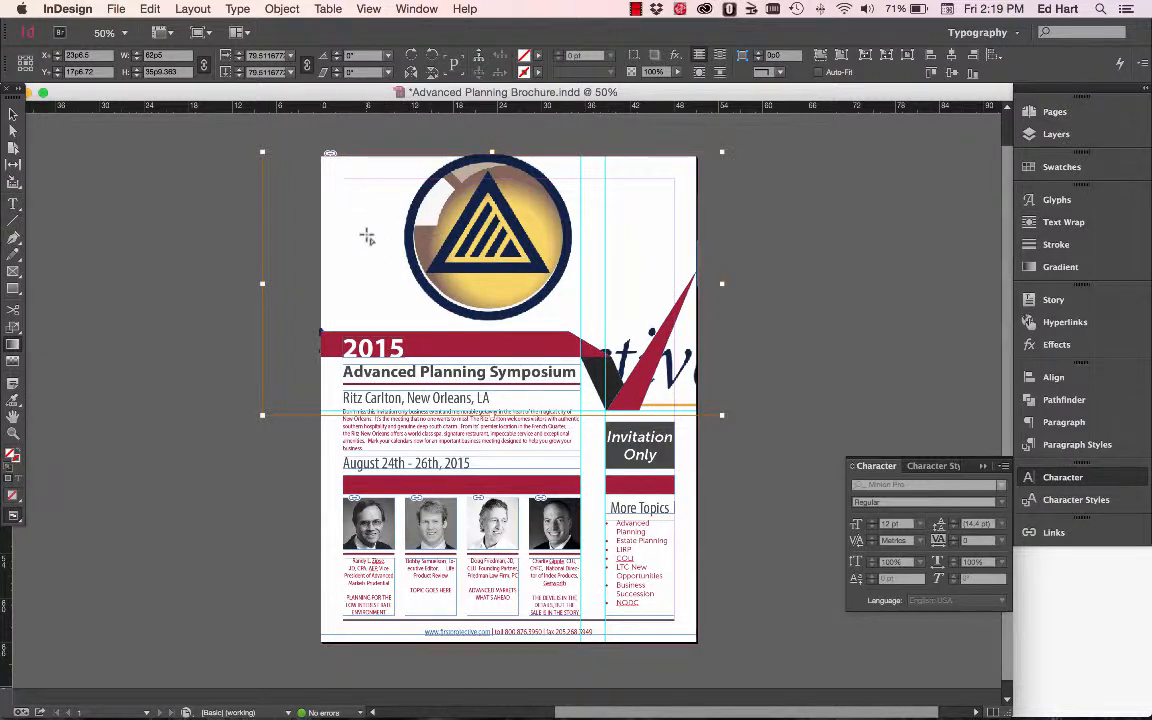
pyautogui.press('super+z')
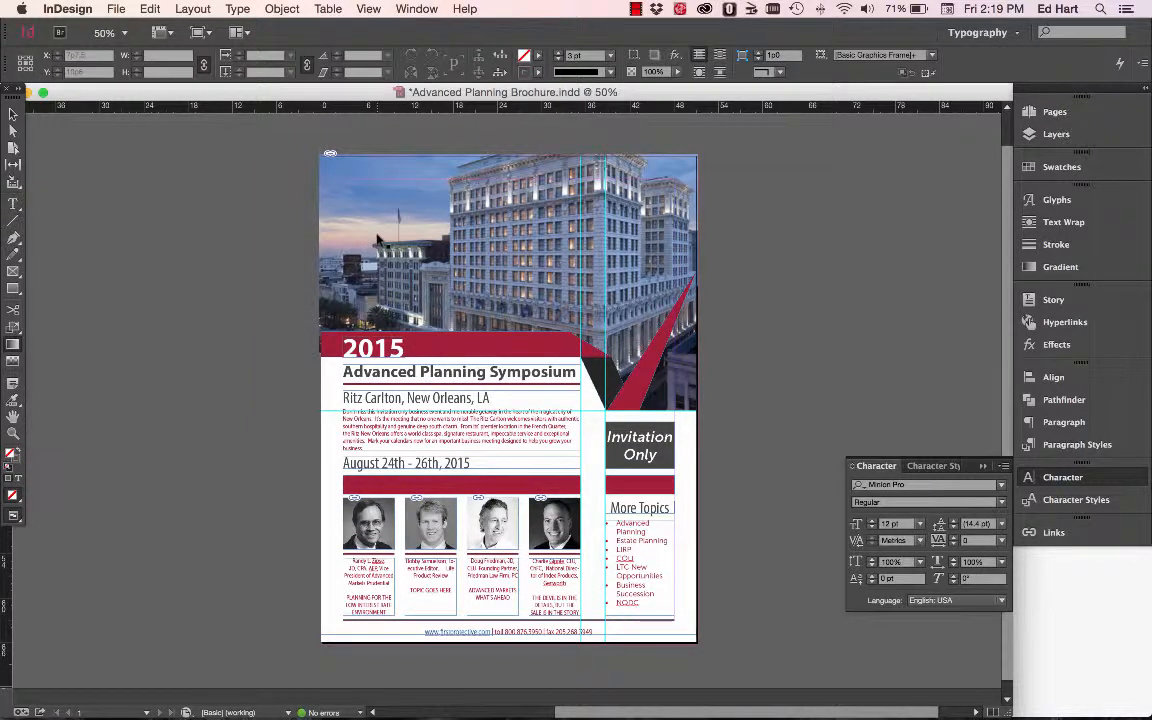
# Place the First Protective logotype PSD from Finder's Advanced Planning folder over the hotel photo's upper-left area, about 16p11 wide.
pyautogui.press('super+Tab')
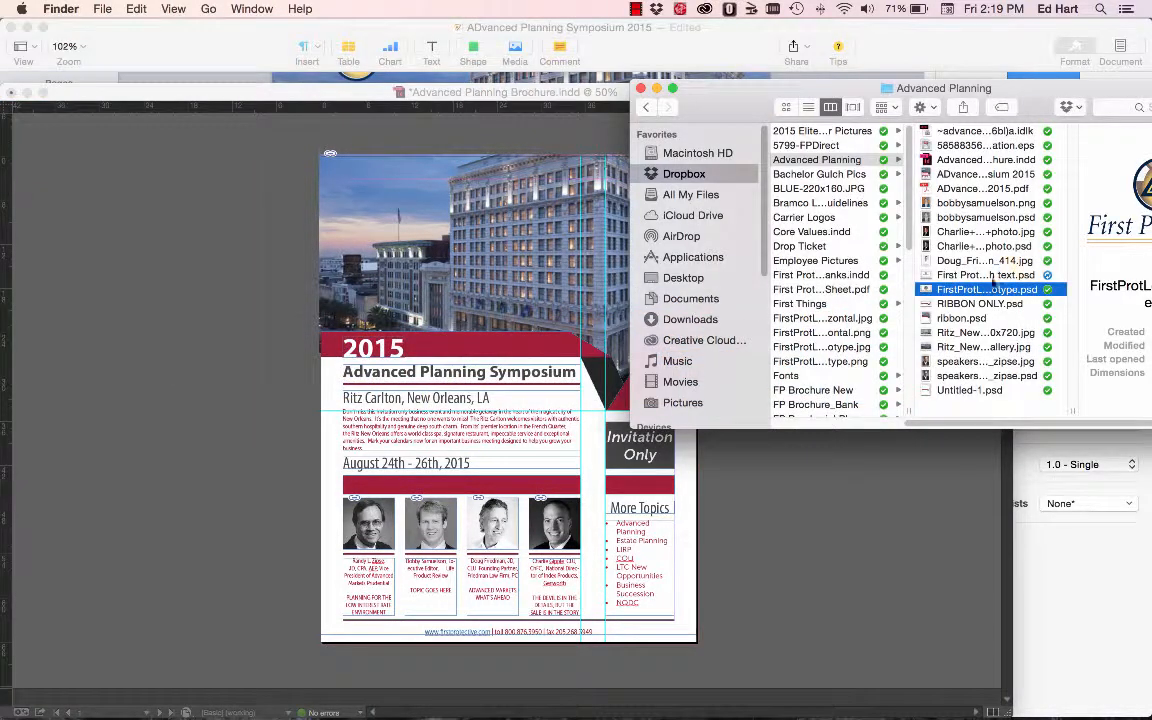
pyautogui.moveTo(945, 289); pyautogui.dragTo(300, 268)
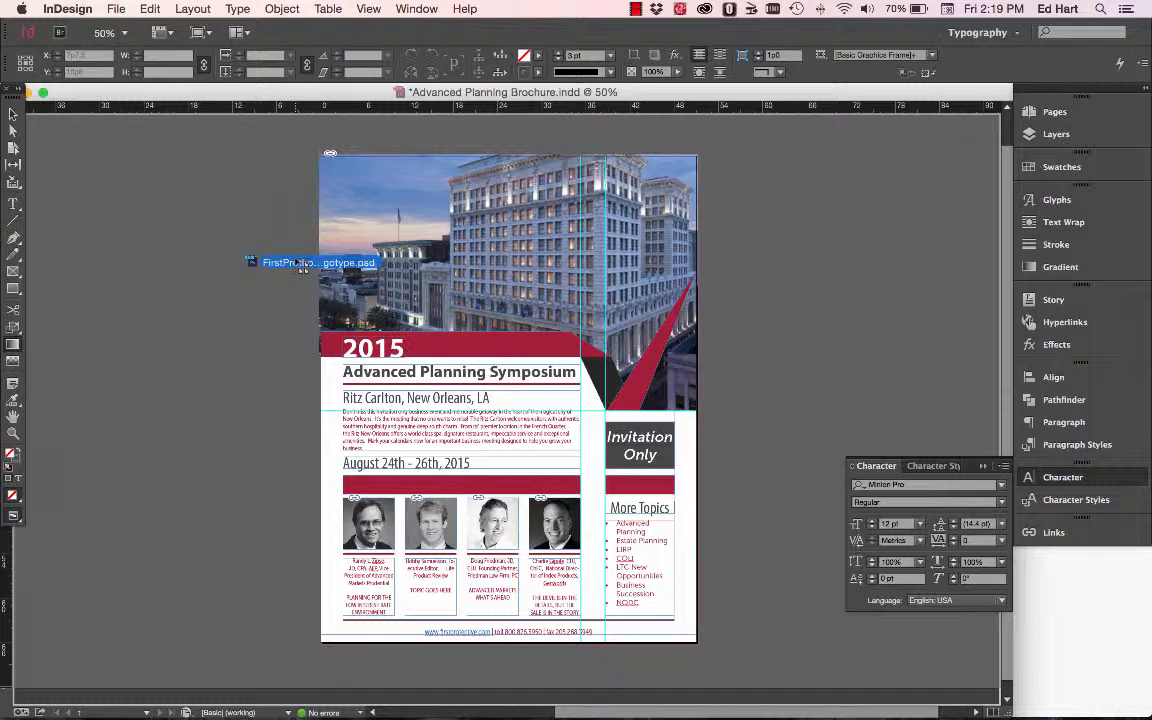
pyautogui.moveTo(297, 262); pyautogui.dragTo(297, 260)
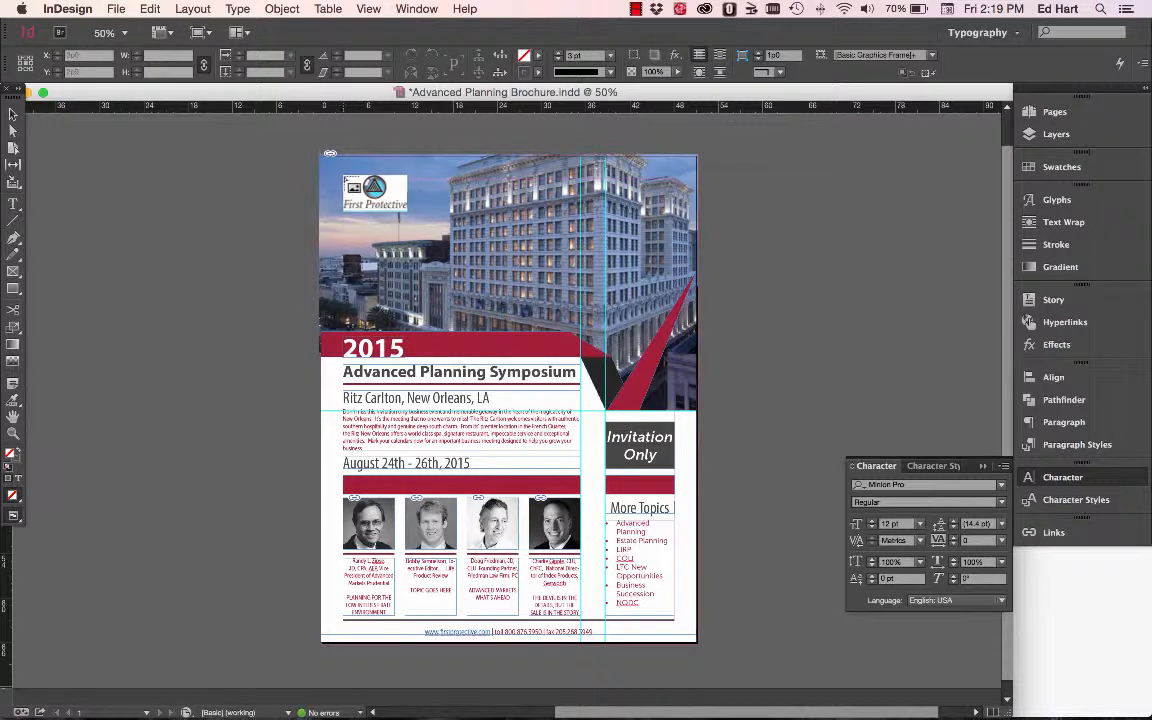
pyautogui.moveTo(341, 172); pyautogui.dragTo(466, 240)
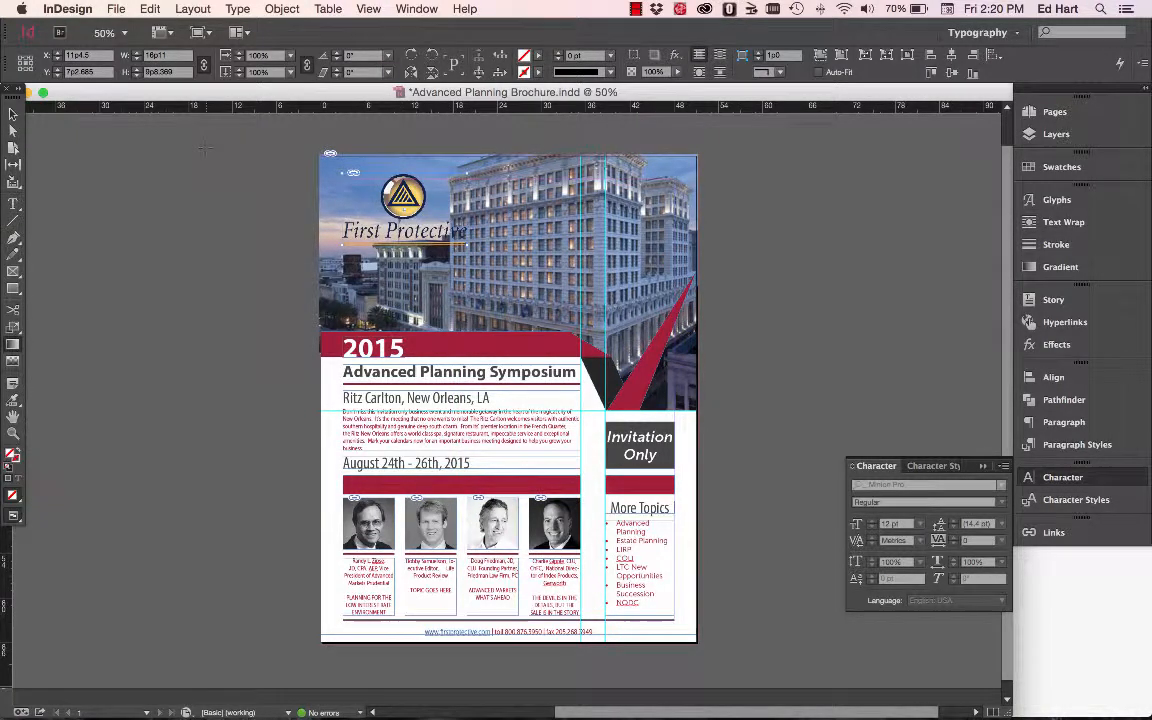
# Reduce the First Protective logo's frame to about 14p5 wide and fit the logo using Fill Frame Proportionally.
pyautogui.click(13, 114)
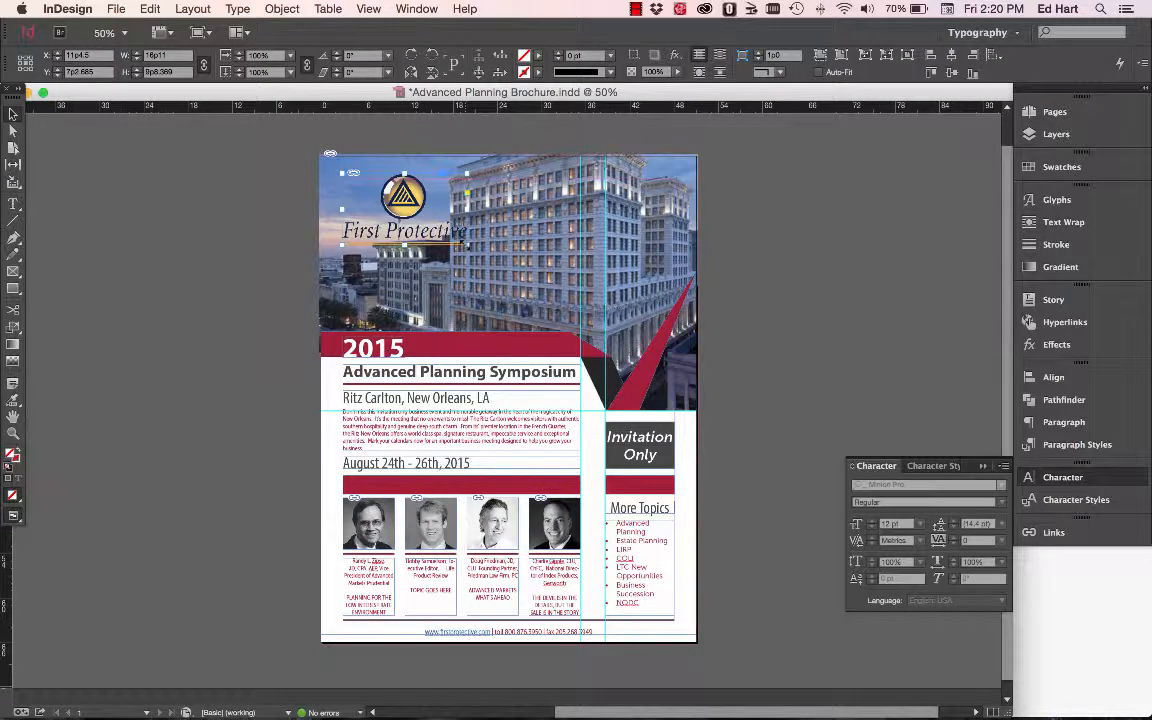
pyautogui.moveTo(467, 241); pyautogui.dragTo(450, 233)
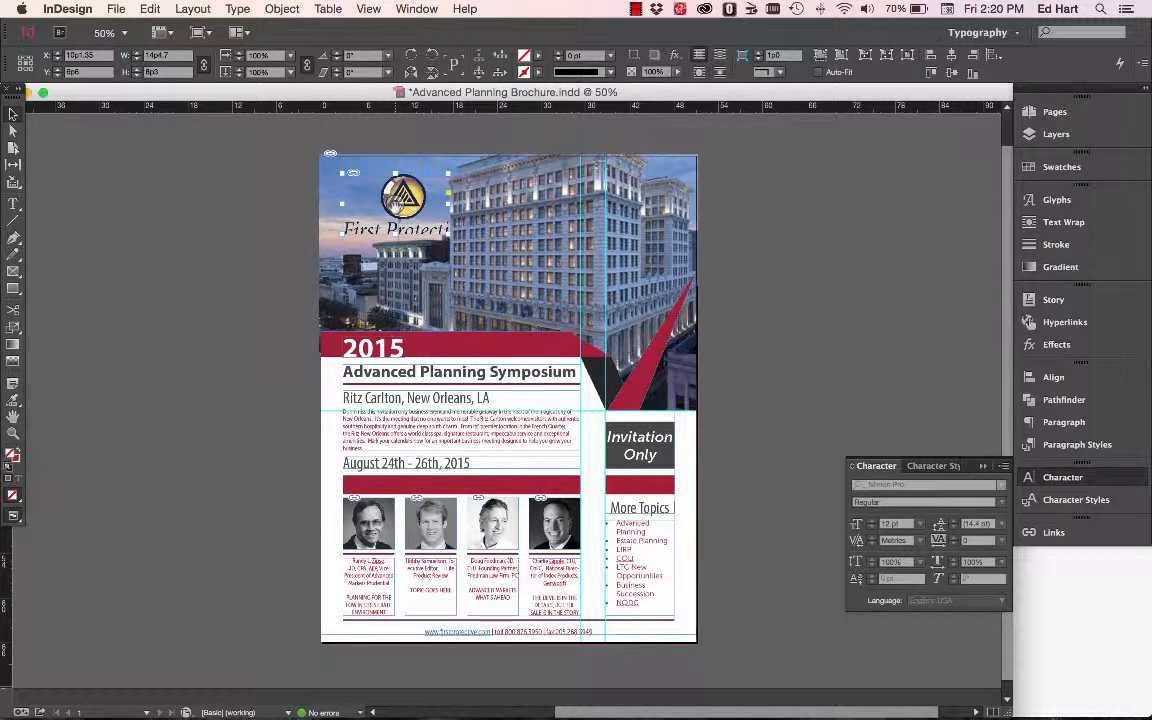
pyautogui.rightClick(401, 204)
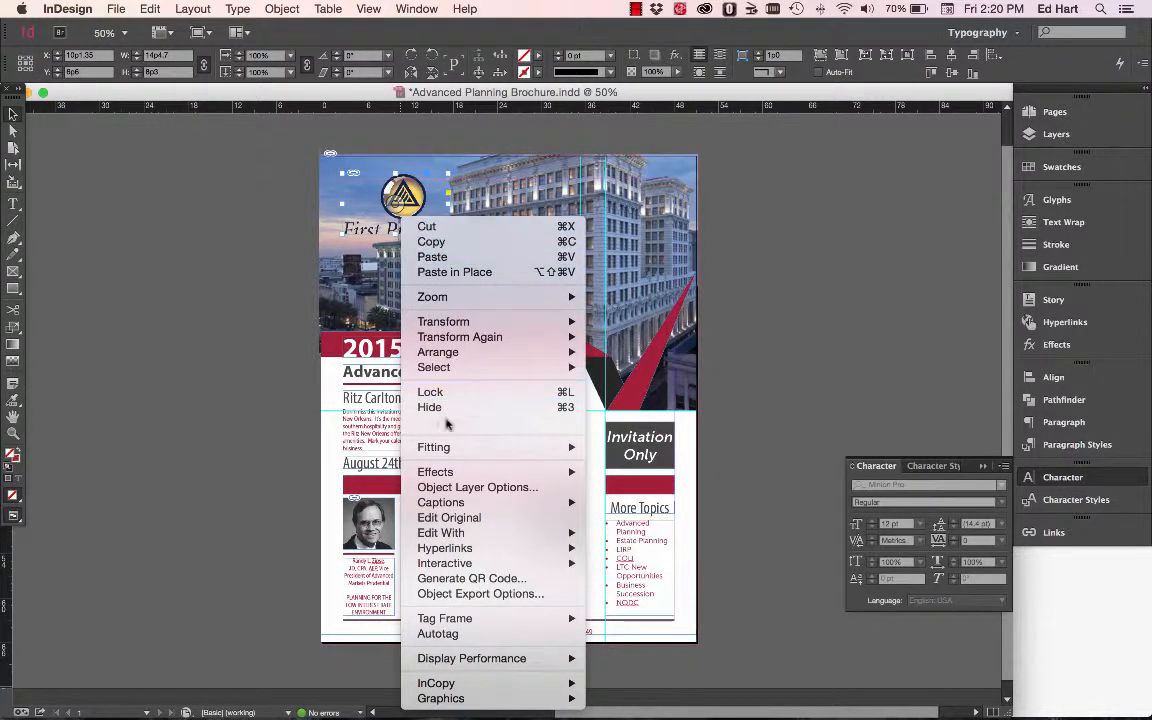
pyautogui.moveTo(452, 450)
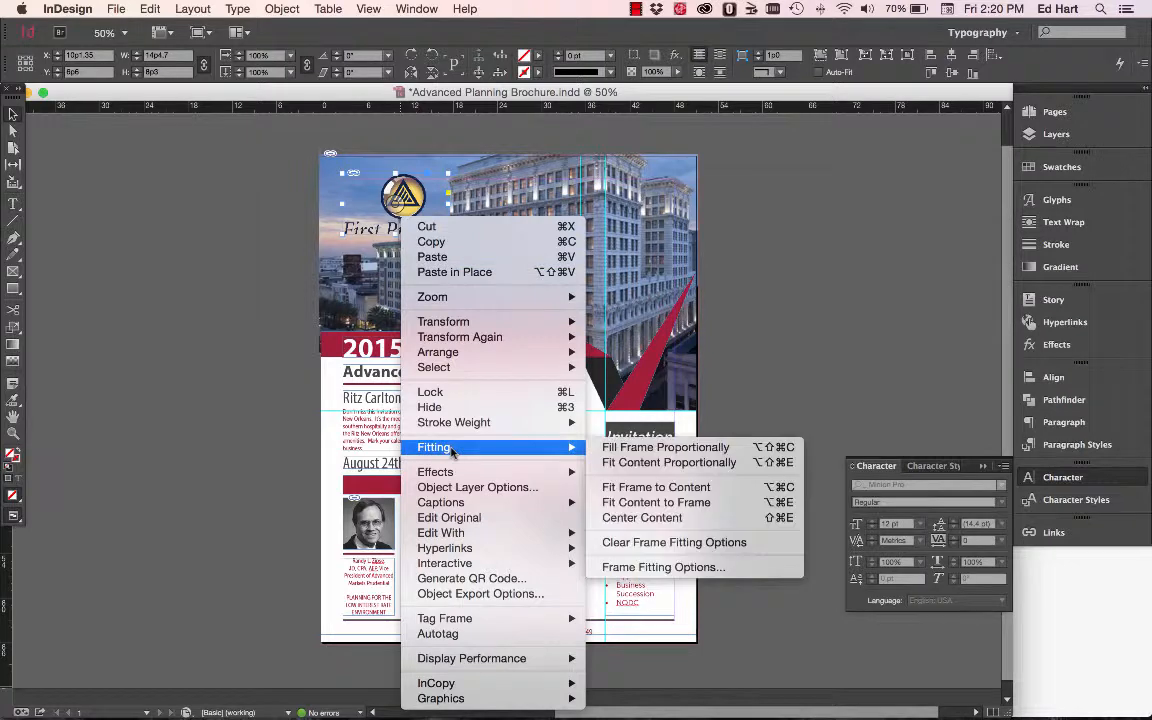
pyautogui.click(666, 447)
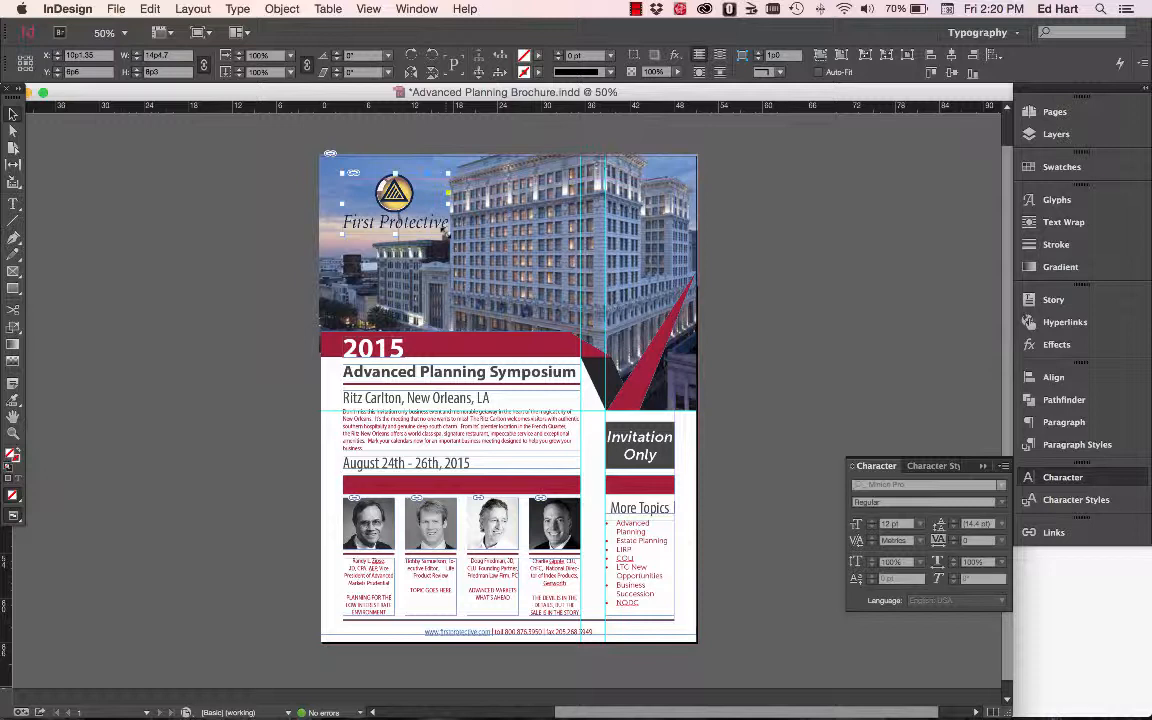
# Resize the logo to about 13p9 wide and shift it slightly down on the hotel photo, aligned with the text's left margin.
pyautogui.moveTo(444, 230); pyautogui.dragTo(439, 226)
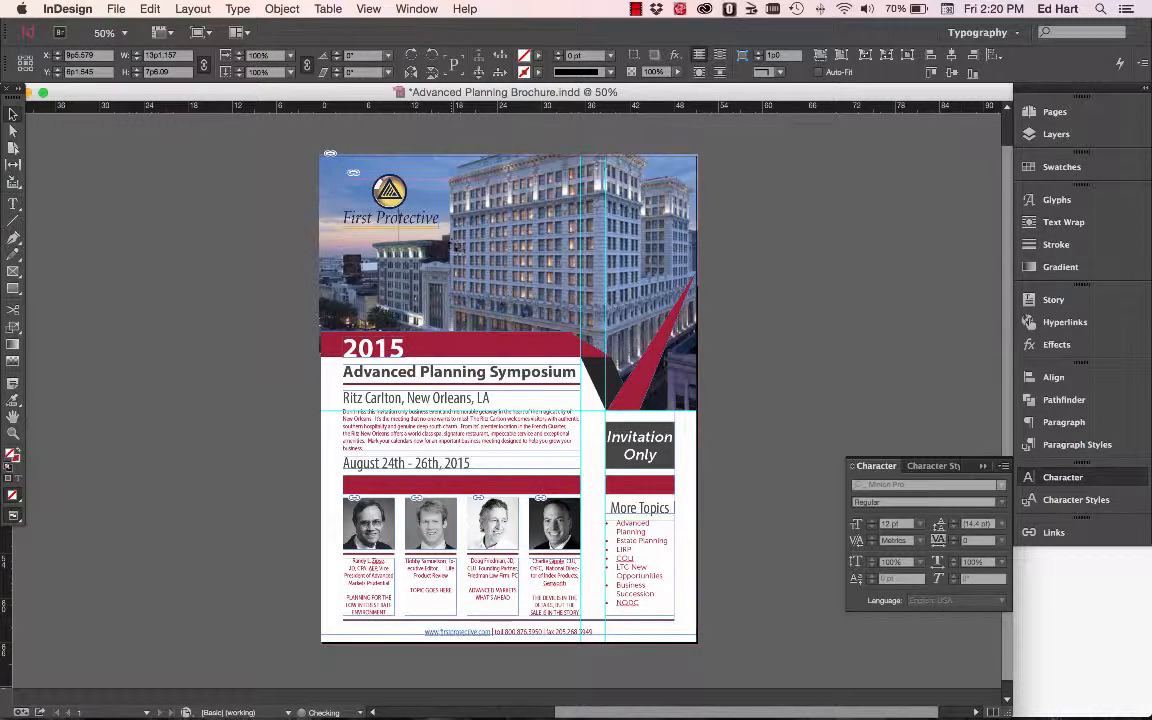
pyautogui.click(390, 205)
pyautogui.moveTo(440, 227); pyautogui.dragTo(414, 204)
# Scale the First Protective logo down proportionally to about 11p5 wide, and deselect it.
pyautogui.press('super+Tab')
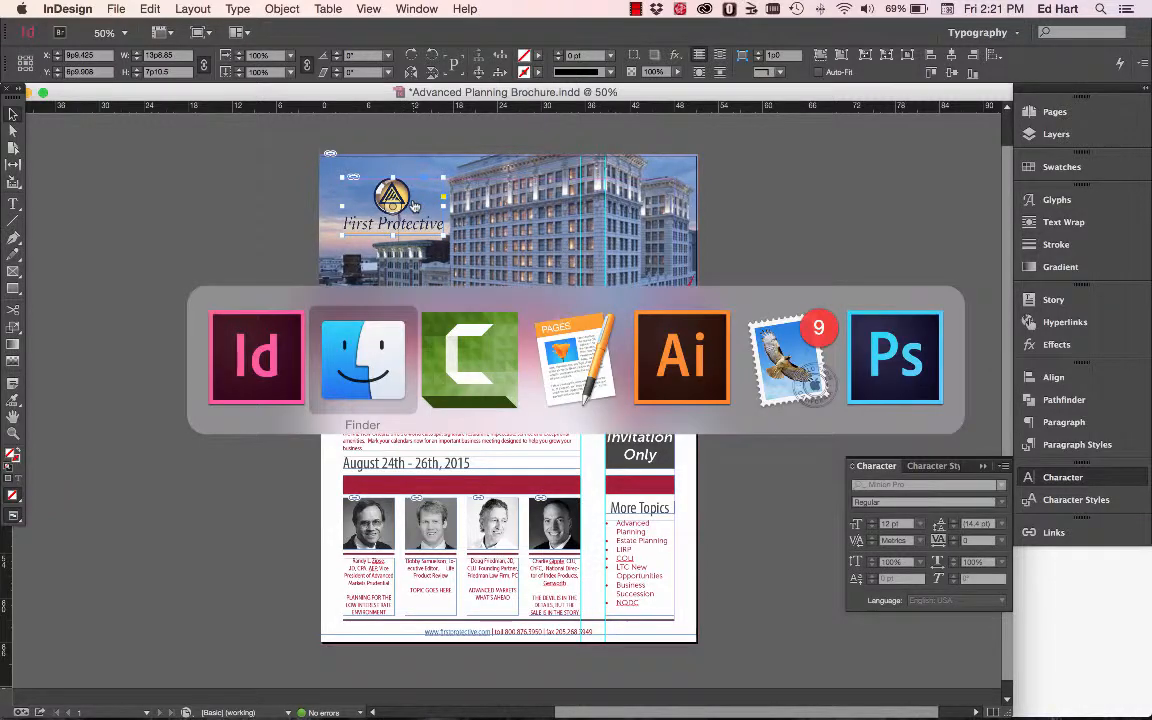
pyautogui.press('super+Tab')
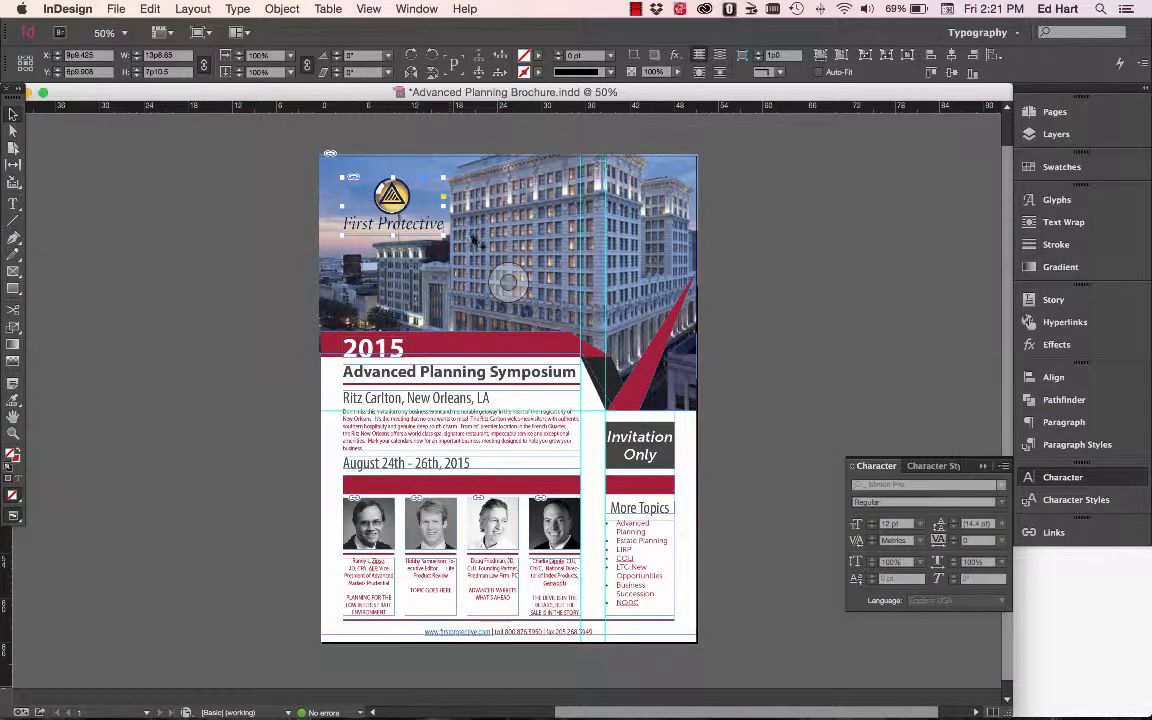
pyautogui.moveTo(442, 228); pyautogui.dragTo(434, 228)
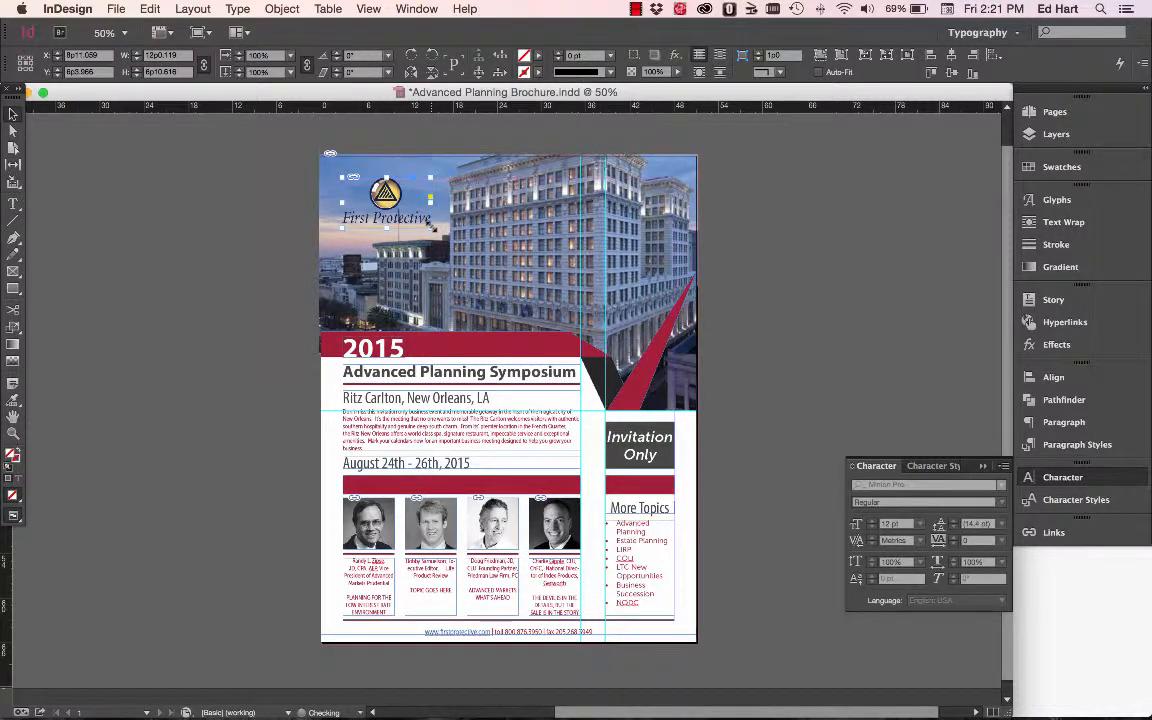
pyautogui.press('super+Tab')
pyautogui.press('super+Tab')
pyautogui.moveTo(429, 227); pyautogui.dragTo(428, 227)
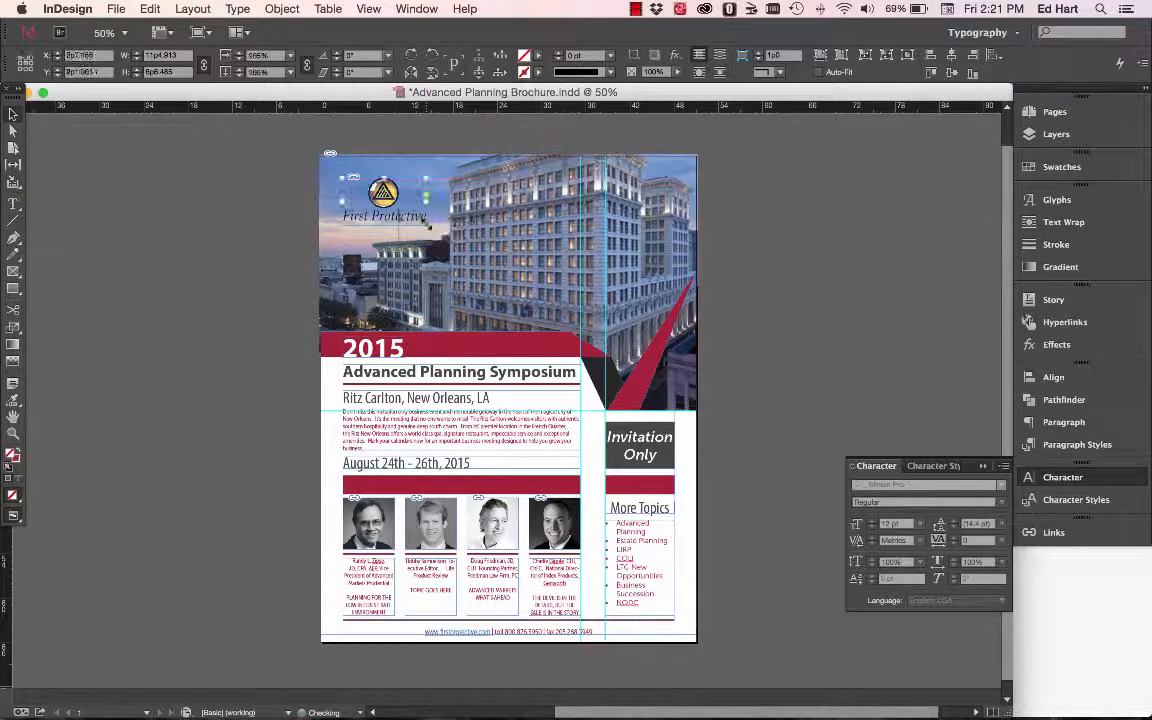
pyautogui.click(714, 338)
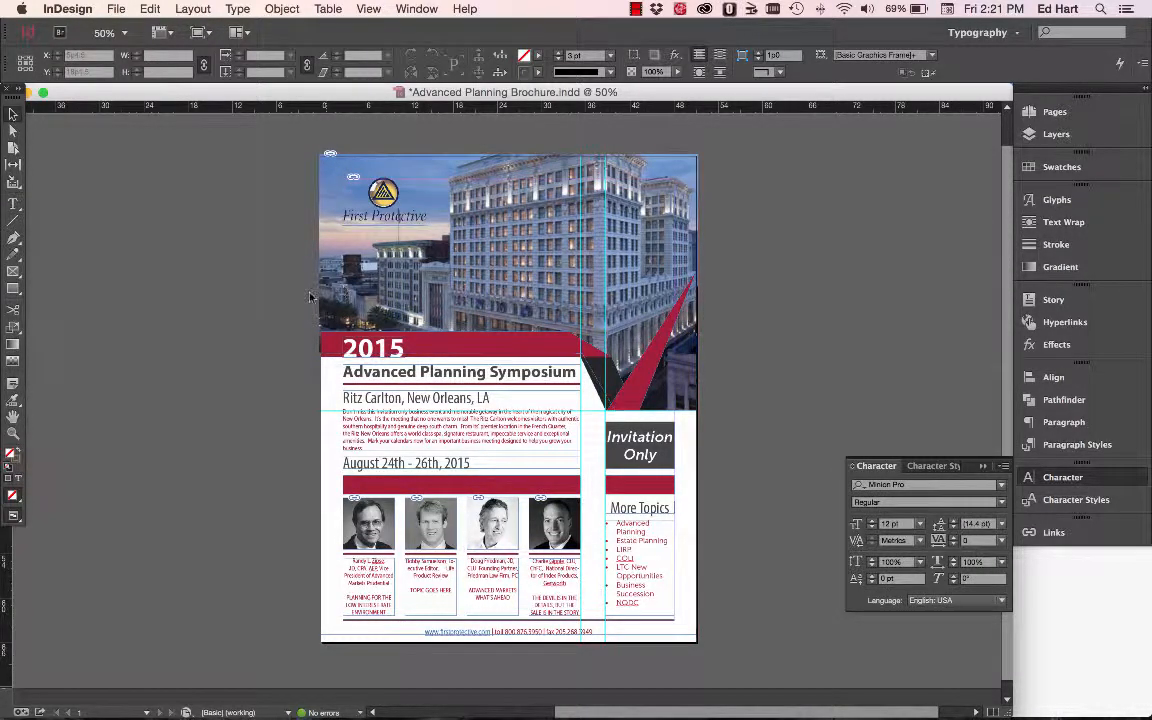